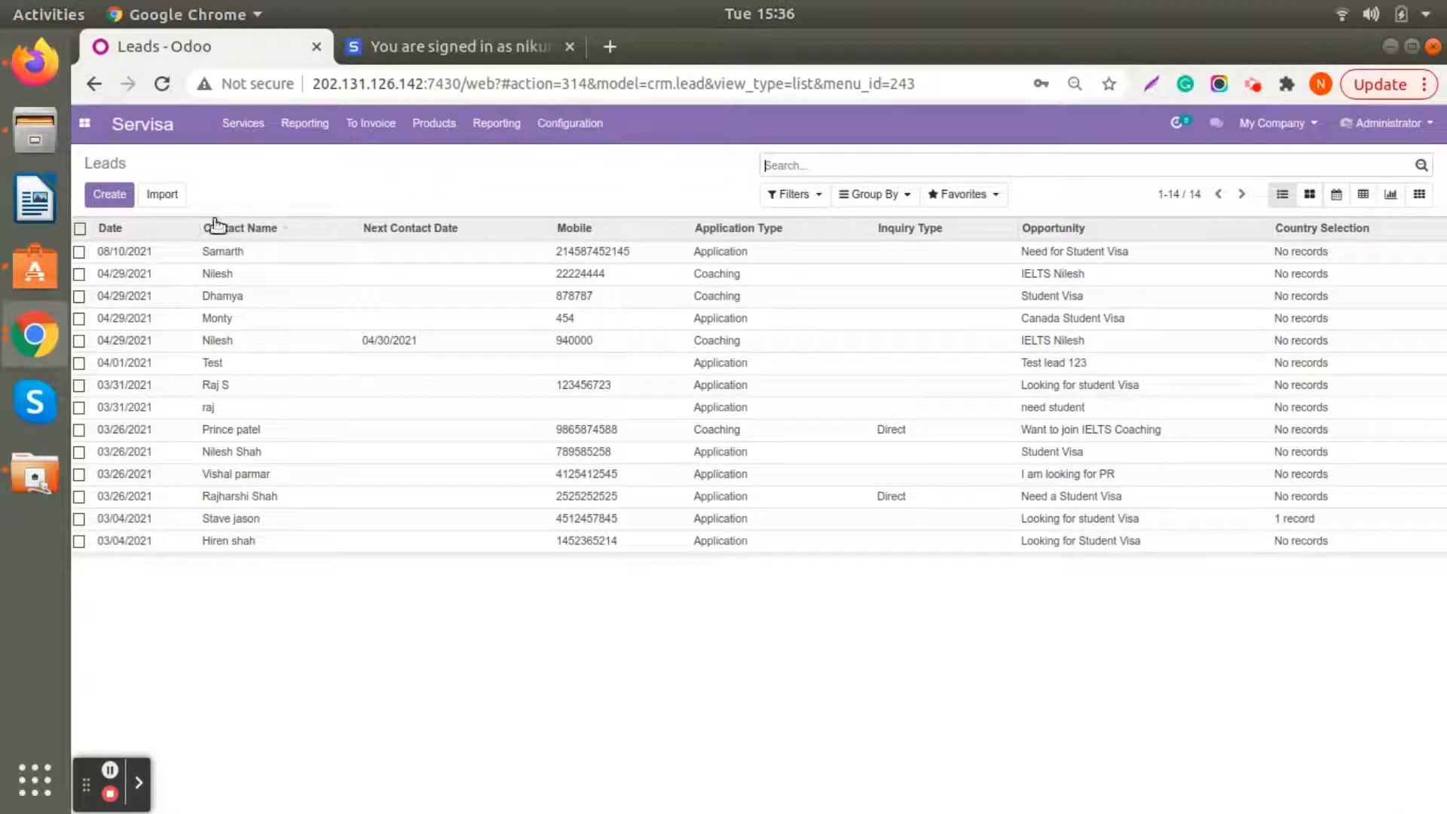
# - Open the "Need for Student Visa" lead for editing and enter the contact's street address and city
pyautogui.click(582, 258)
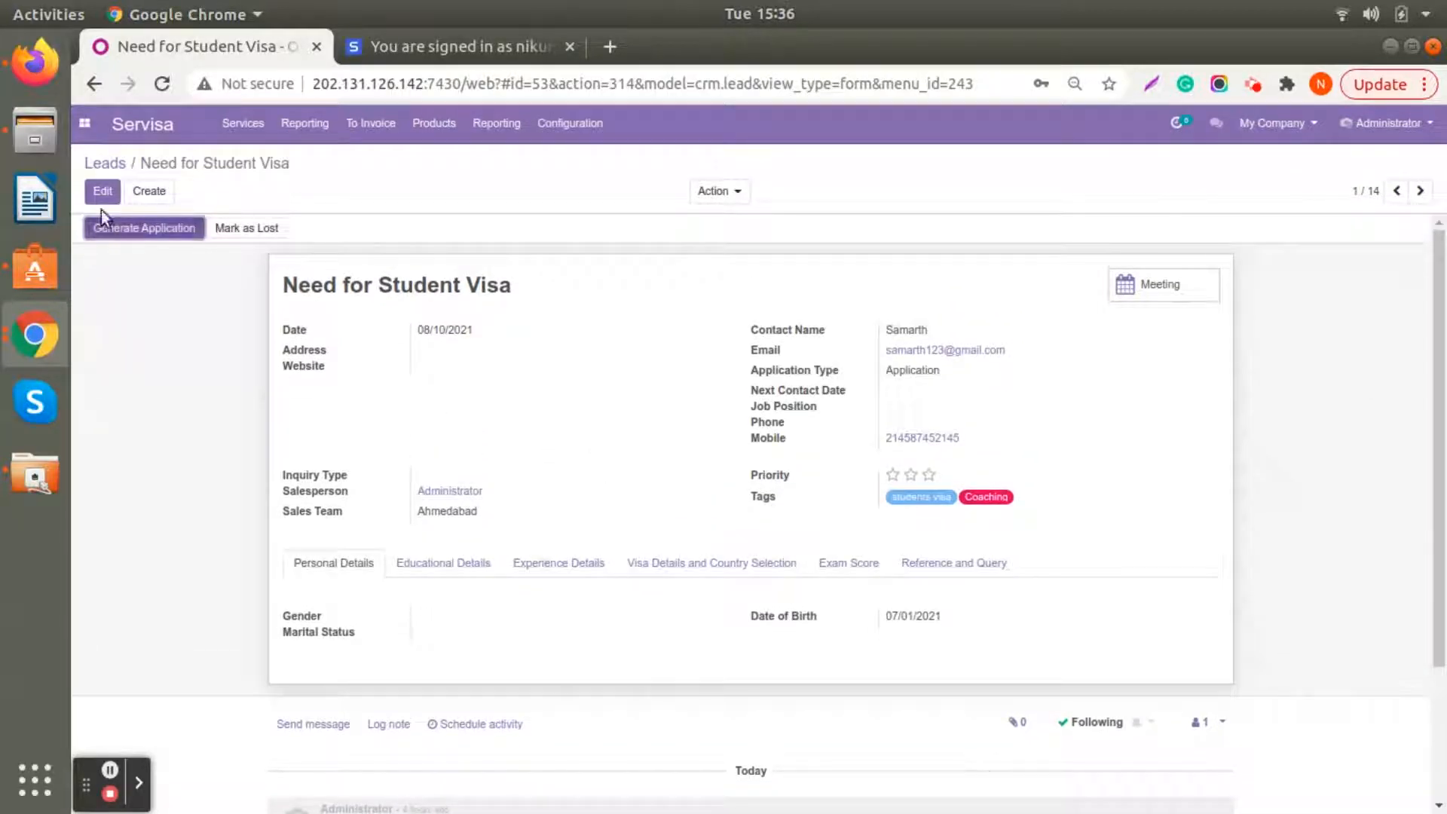
pyautogui.click(103, 190)
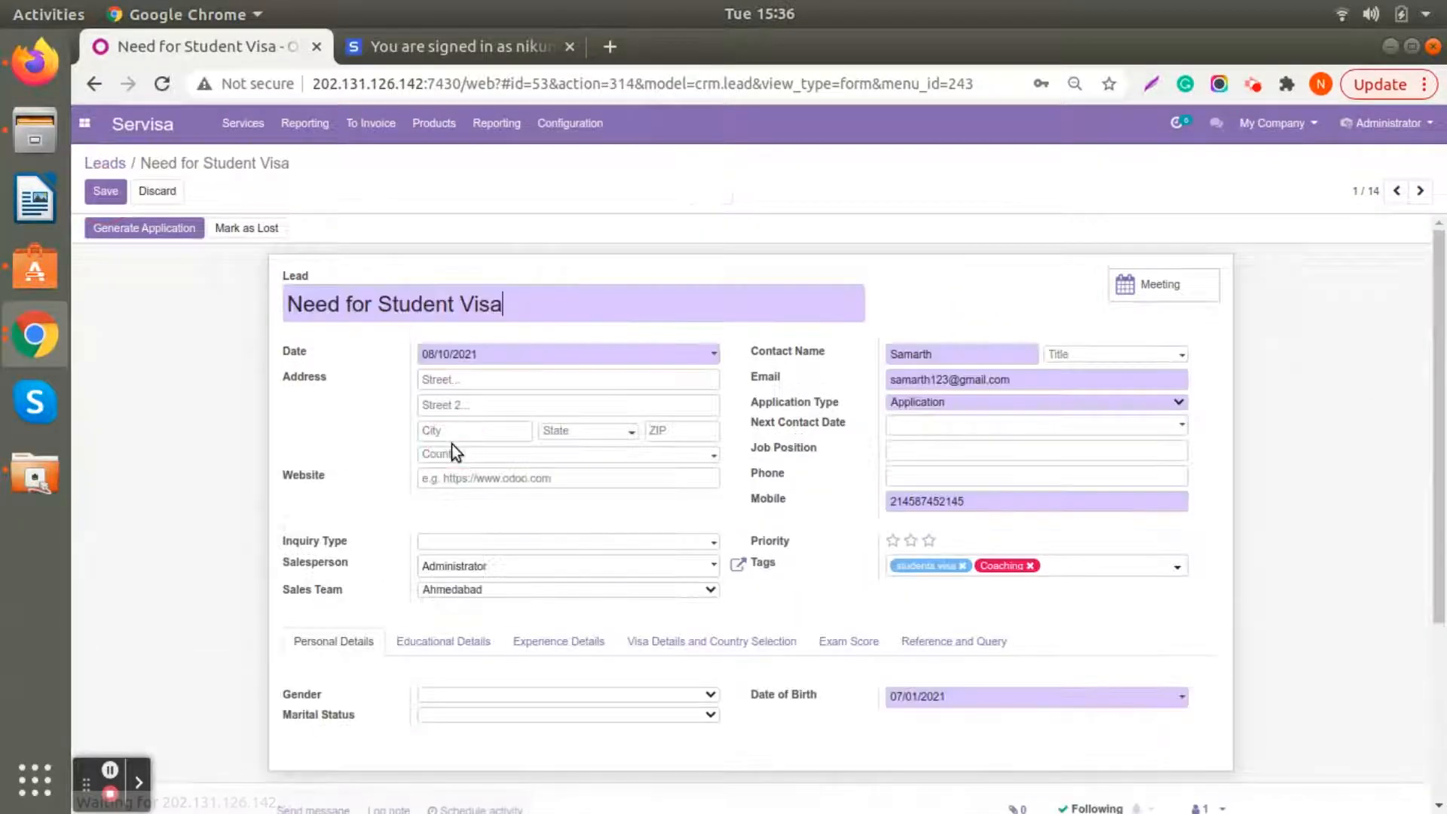
pyautogui.click(441, 377)
pyautogui.write('23')
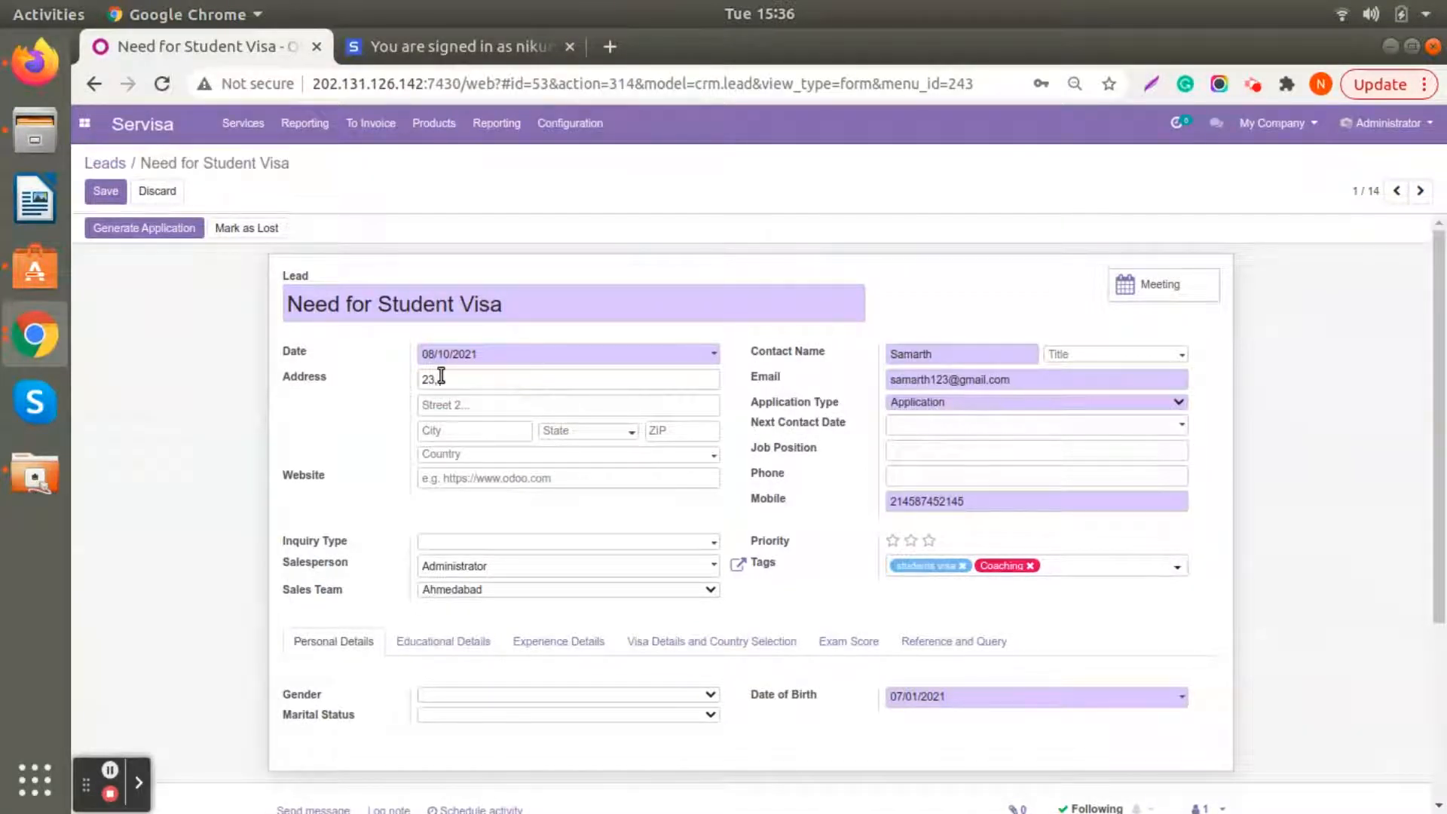
pyautogui.write(', Ath road')
pyautogui.write('G')
pyautogui.write('h')
pyautogui.press('BackSpace')
pyautogui.write('andhinagar')
# - Complete the lead's address by choosing the contact's state and entering the ZIP code
pyautogui.click(585, 433)
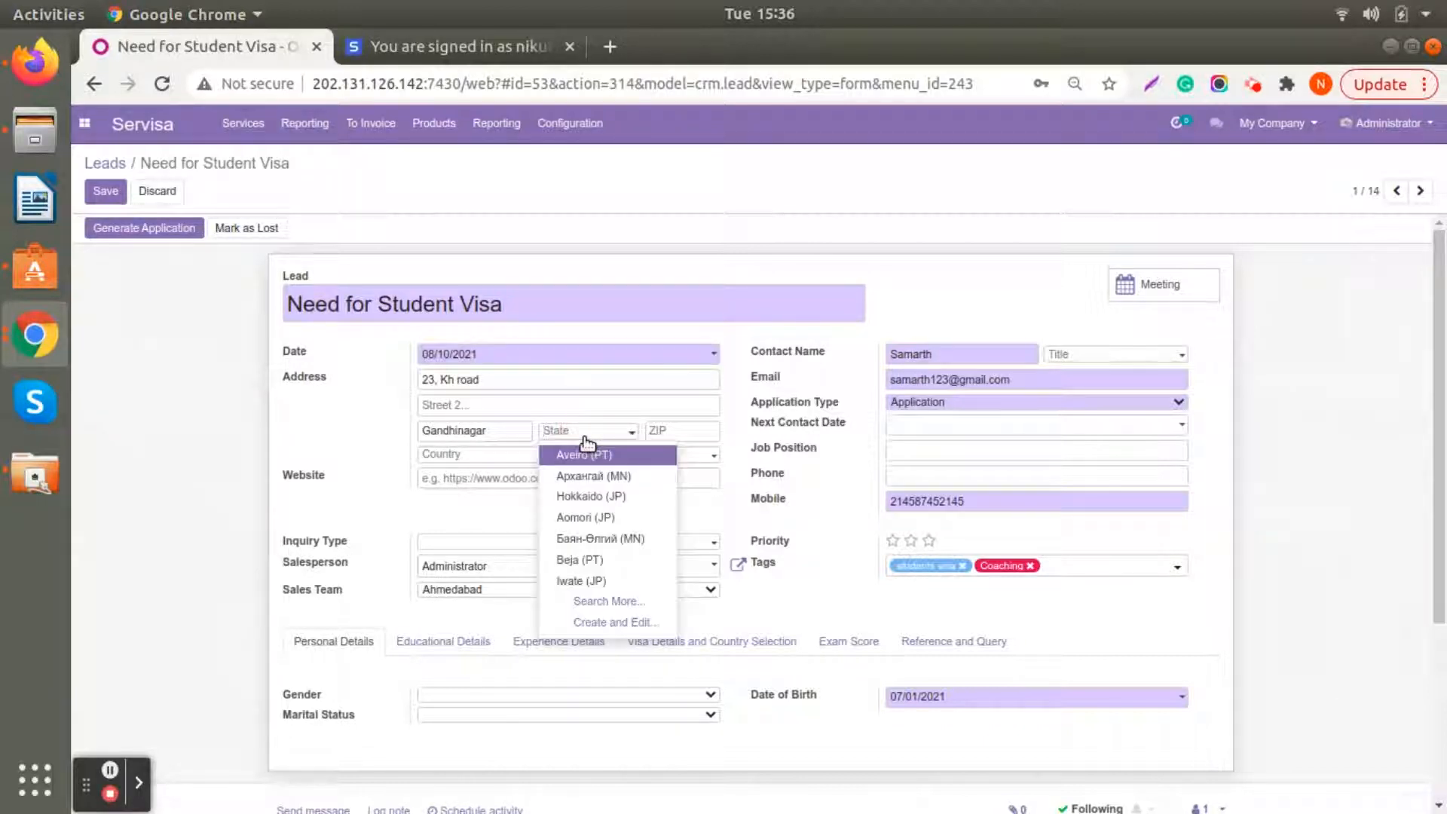
pyautogui.write('Guja')
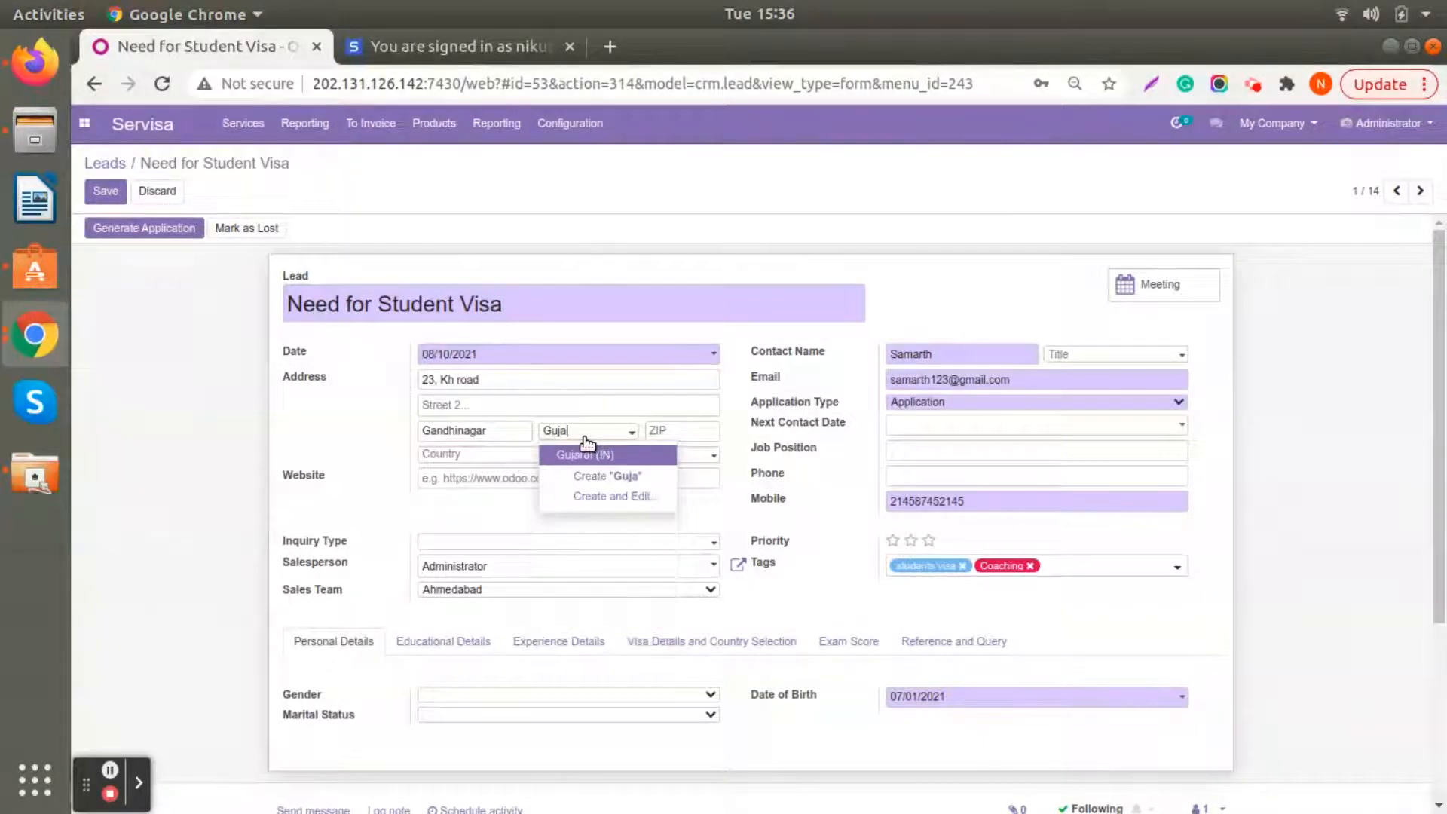
pyautogui.click(590, 455)
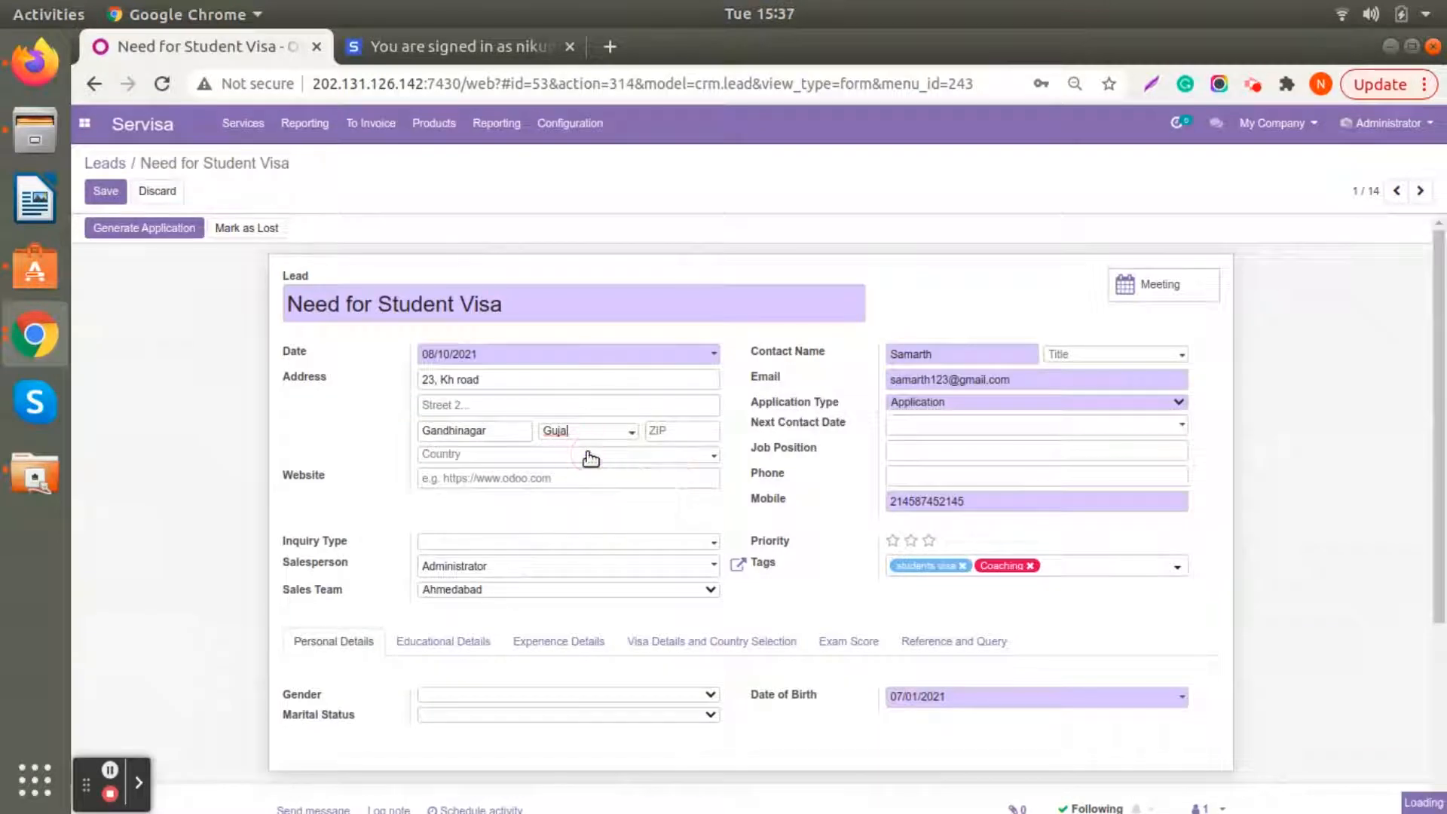
pyautogui.click(671, 434)
pyautogui.scroll(-3, 669, 432)
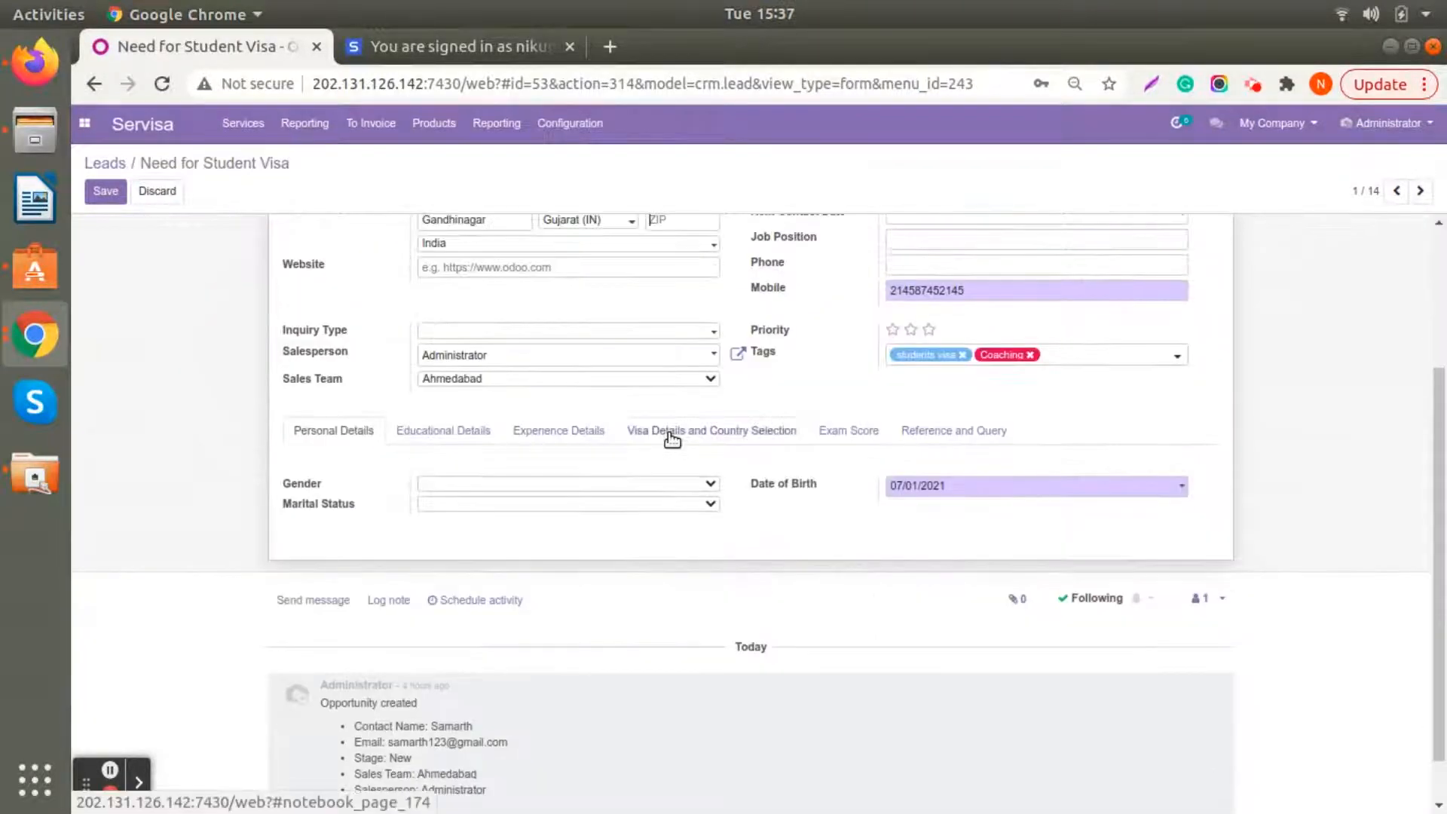
pyautogui.scroll(3, 531, 479)
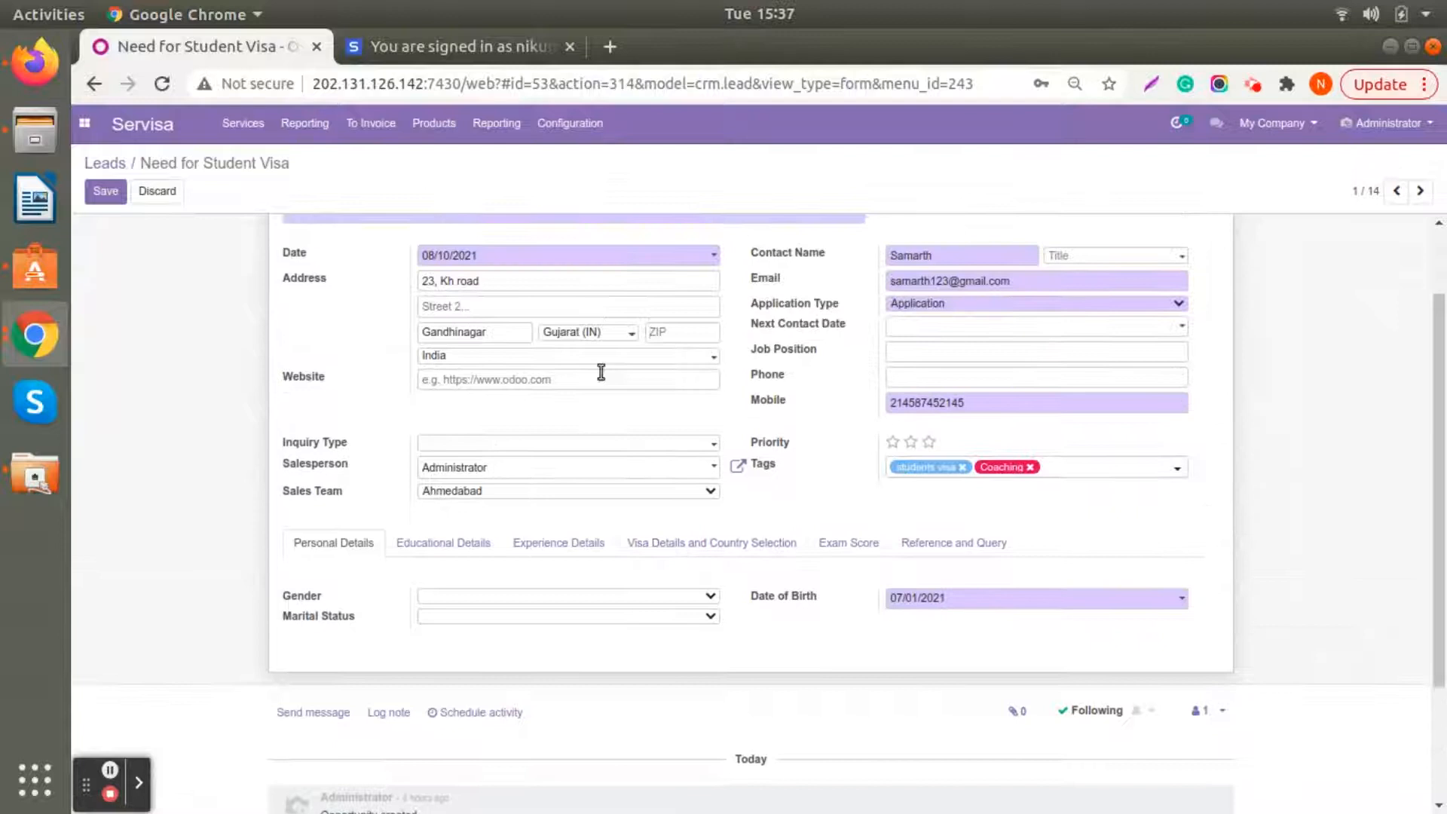
pyautogui.click(662, 330)
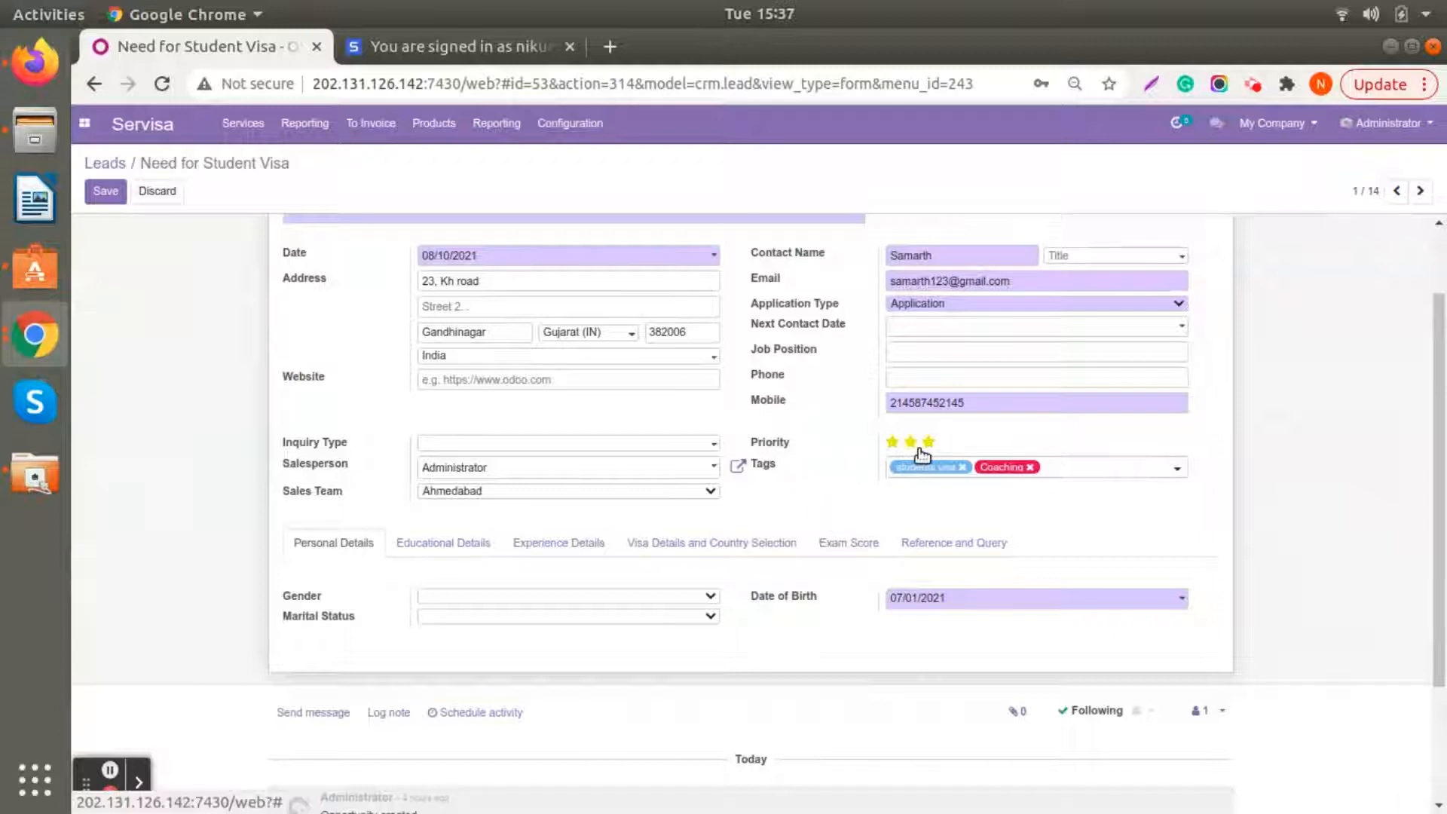
# - Set the lead's priority to three stars and its inquiry type to Website, and save the lead
pyautogui.scroll(3, 876, 491)
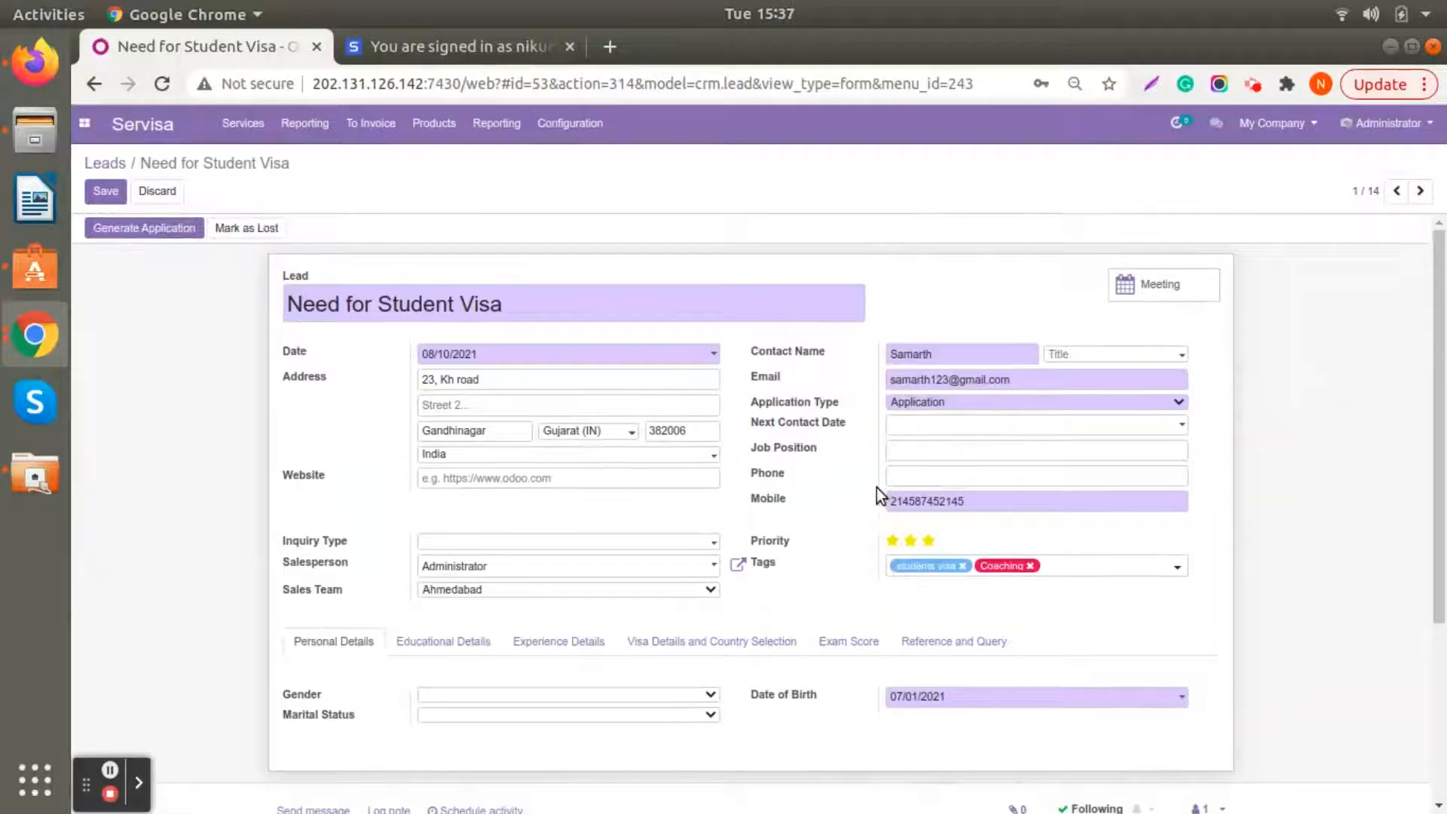
pyautogui.click(507, 545)
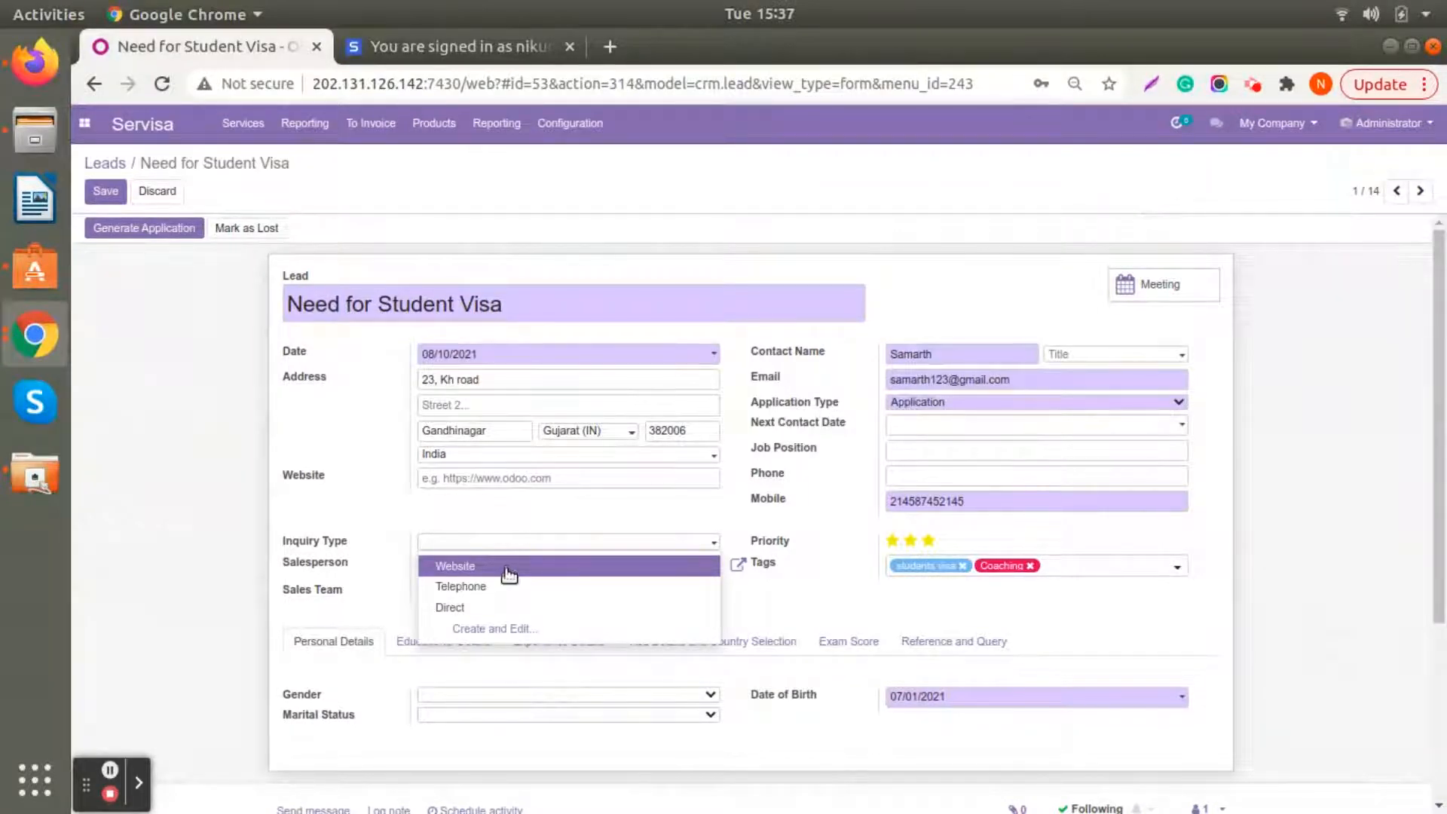
pyautogui.click(507, 569)
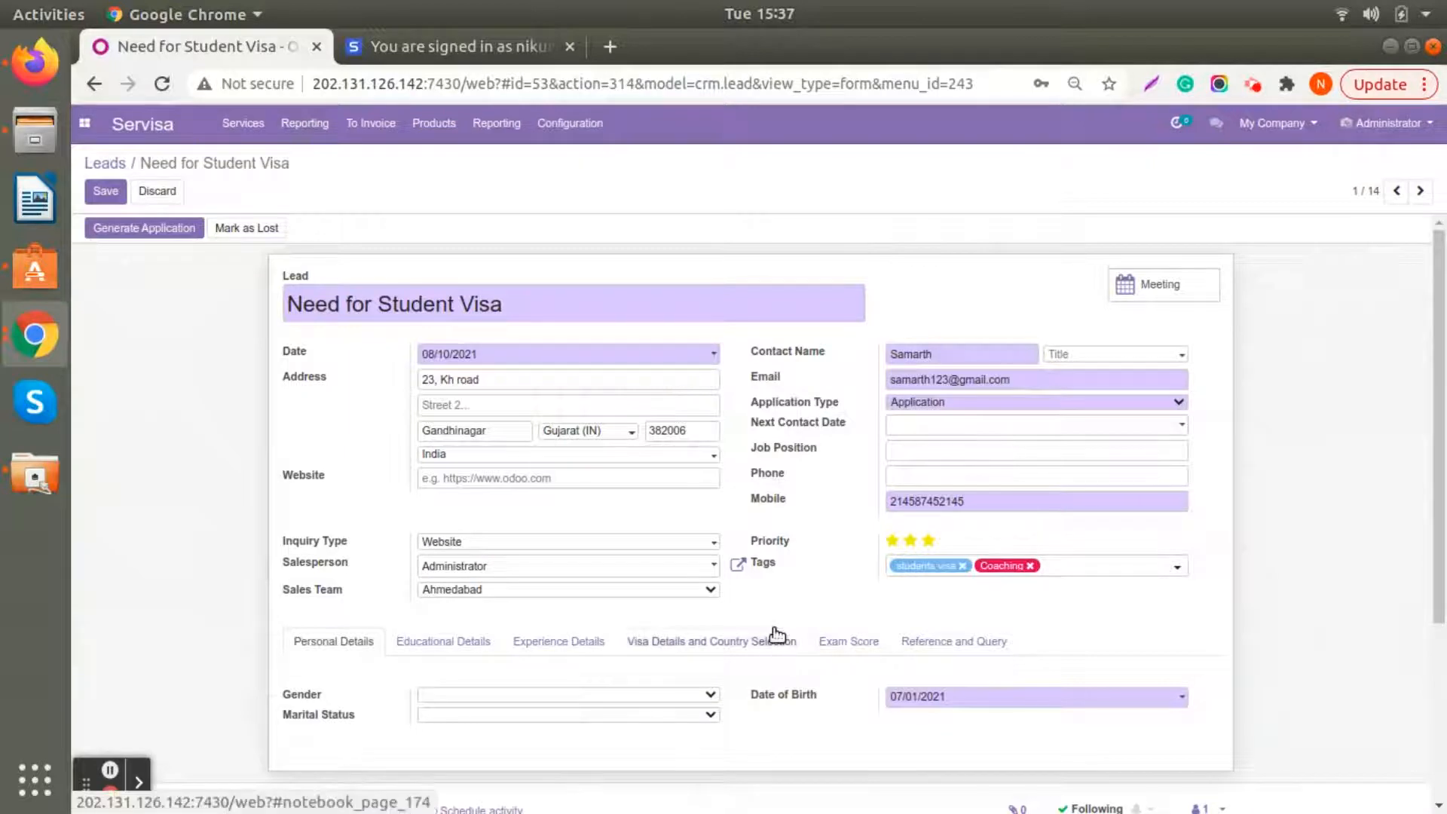
pyautogui.scroll(-3, 777, 636)
pyautogui.scroll(3, 776, 635)
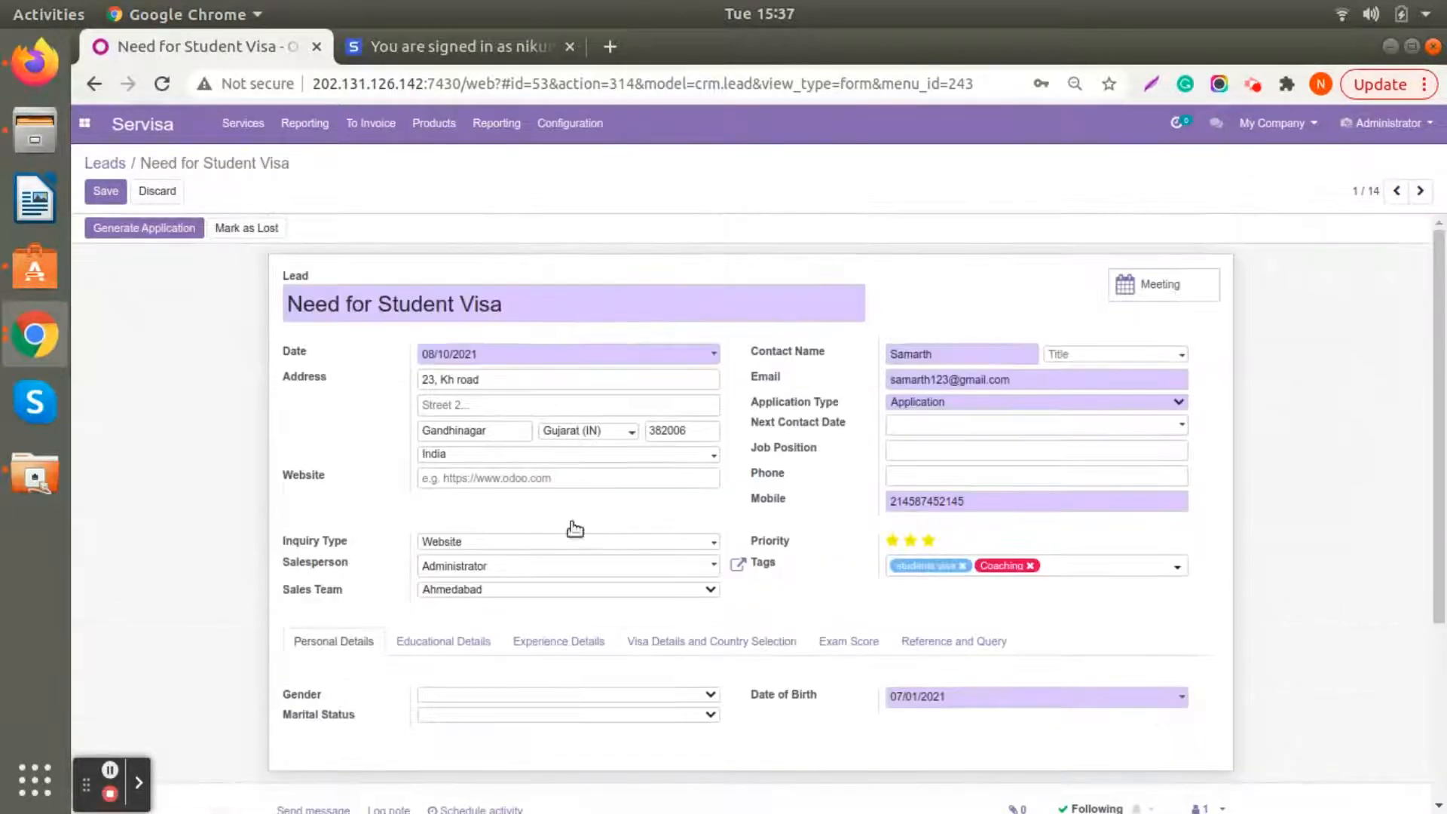
pyautogui.click(106, 191)
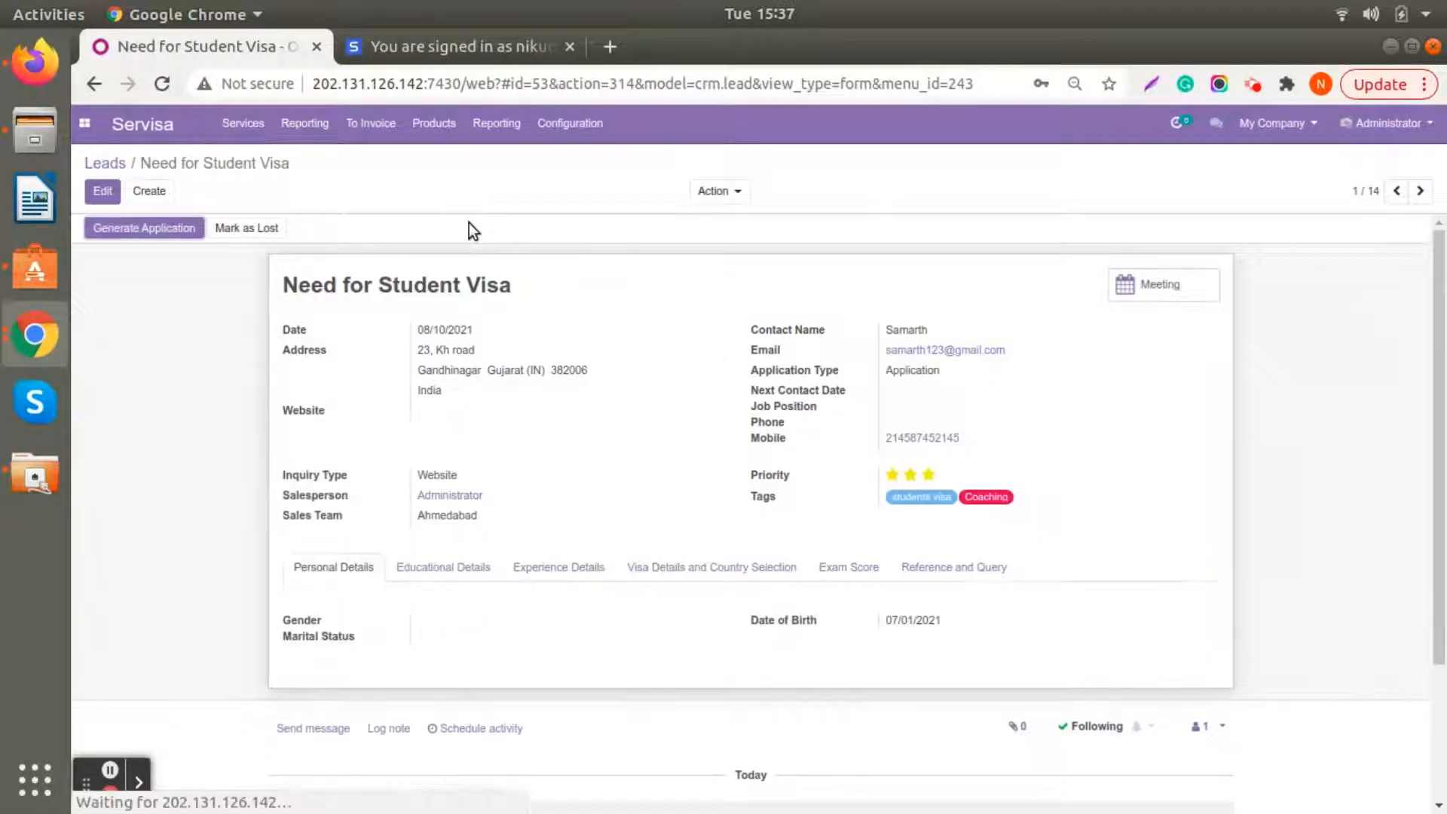
# - Generate an application from the saved "Need for Student Visa" lead and check its application number
pyautogui.click(140, 230)
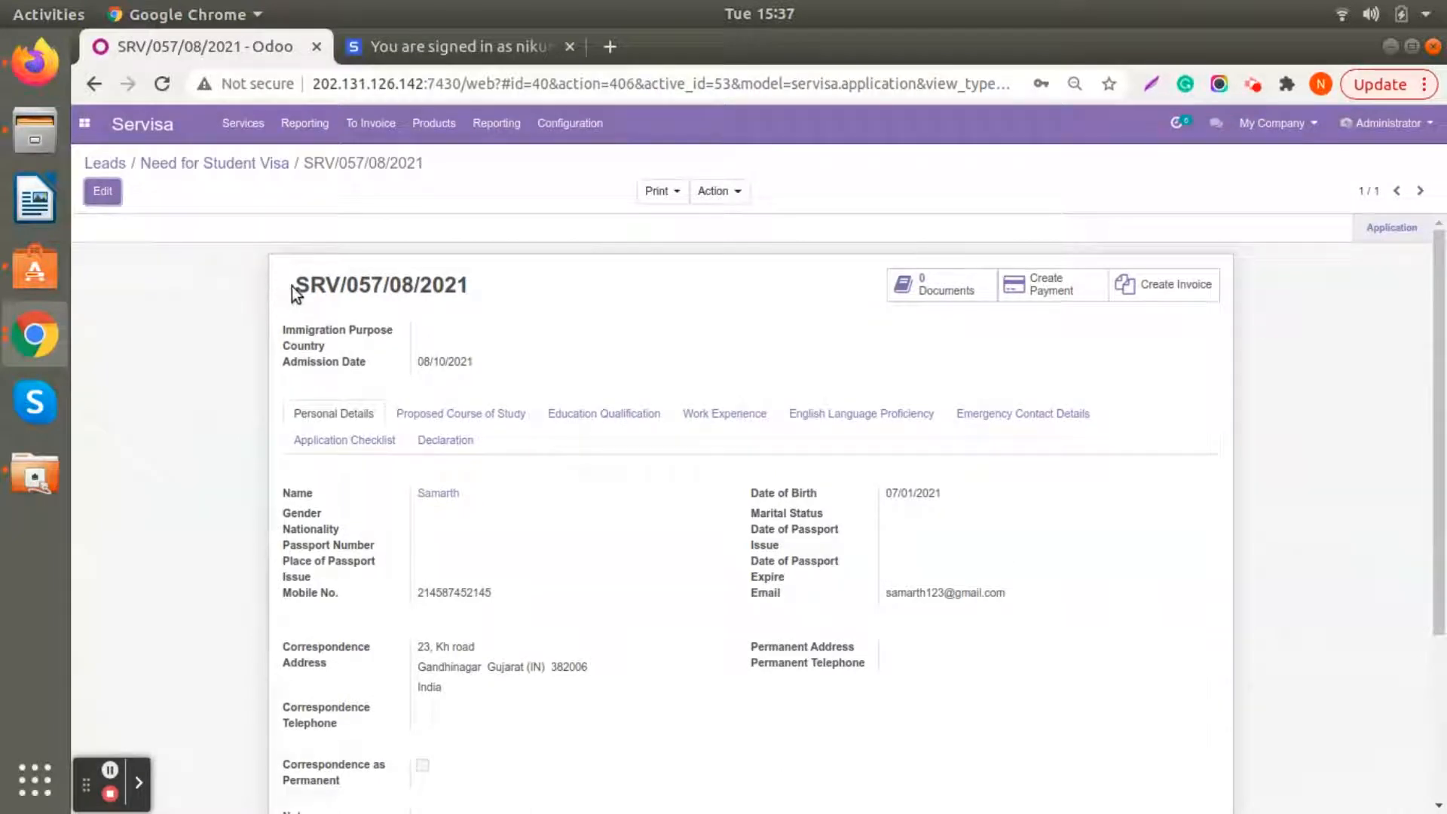
pyautogui.moveTo(298, 284); pyautogui.dragTo(477, 283)
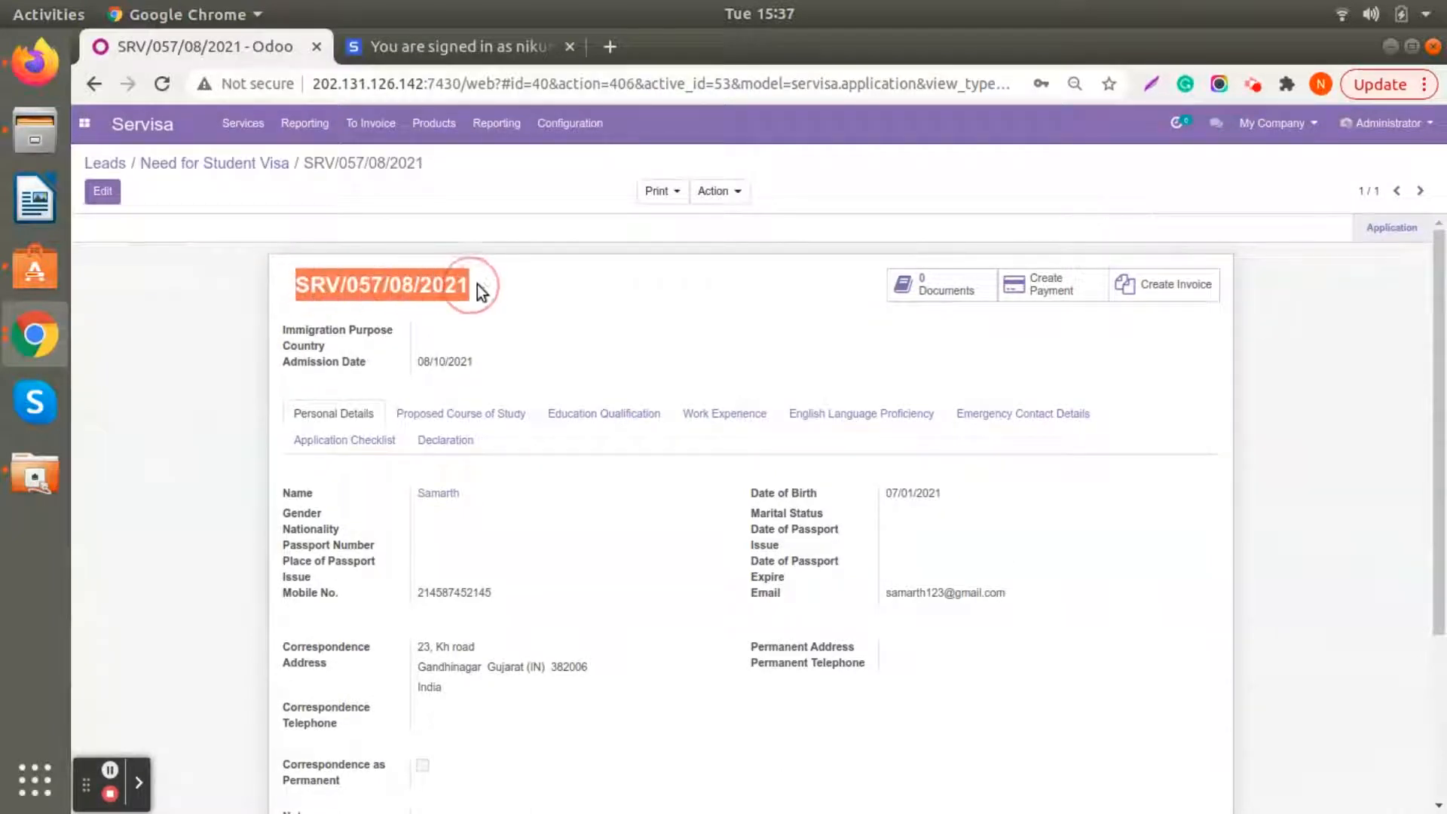
pyautogui.click(591, 308)
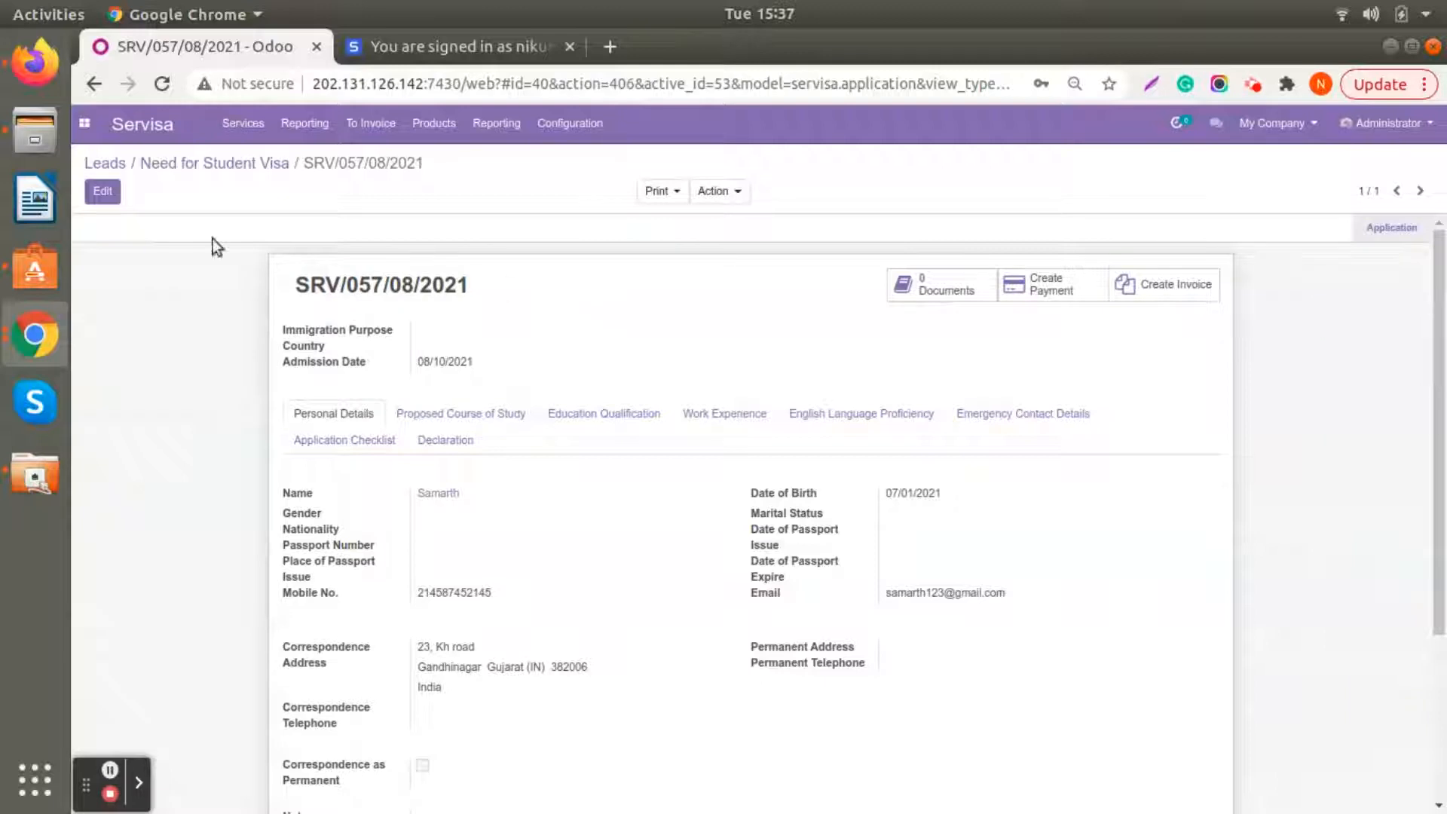
# - Edit the application, setting the immigration purpose to Student Visa and the country to Canada
pyautogui.click(102, 193)
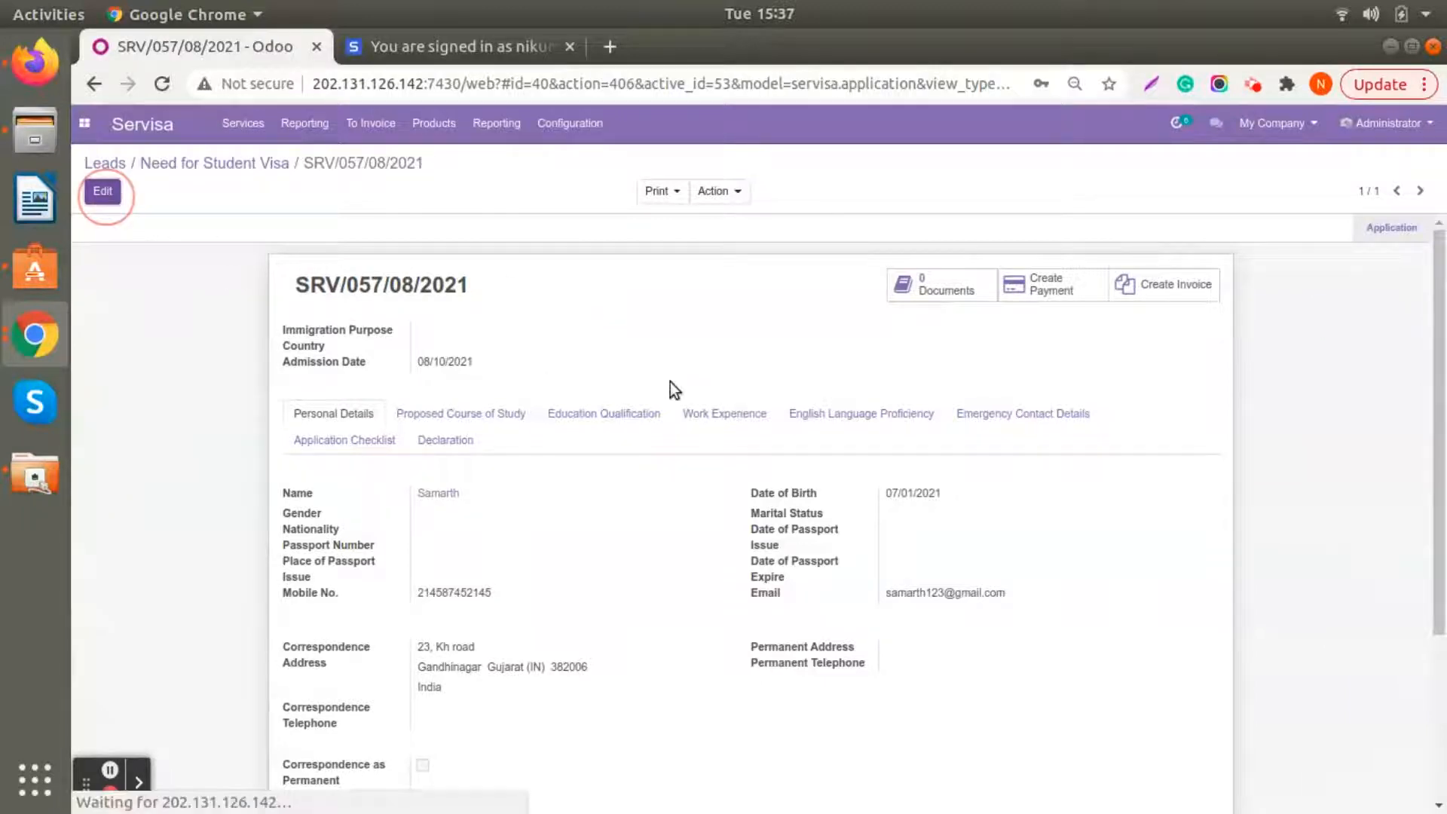
pyautogui.click(487, 428)
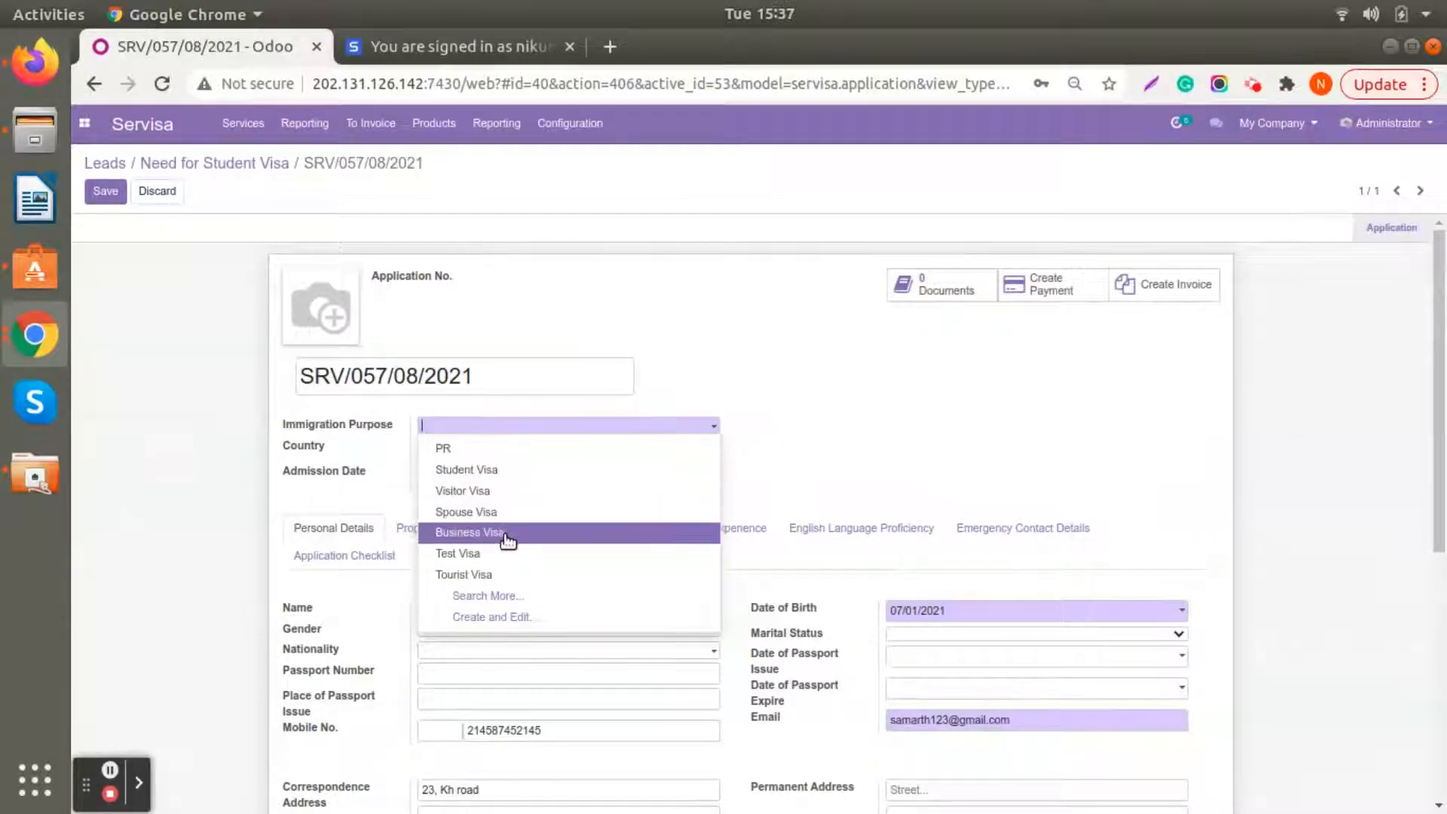
pyautogui.click(517, 471)
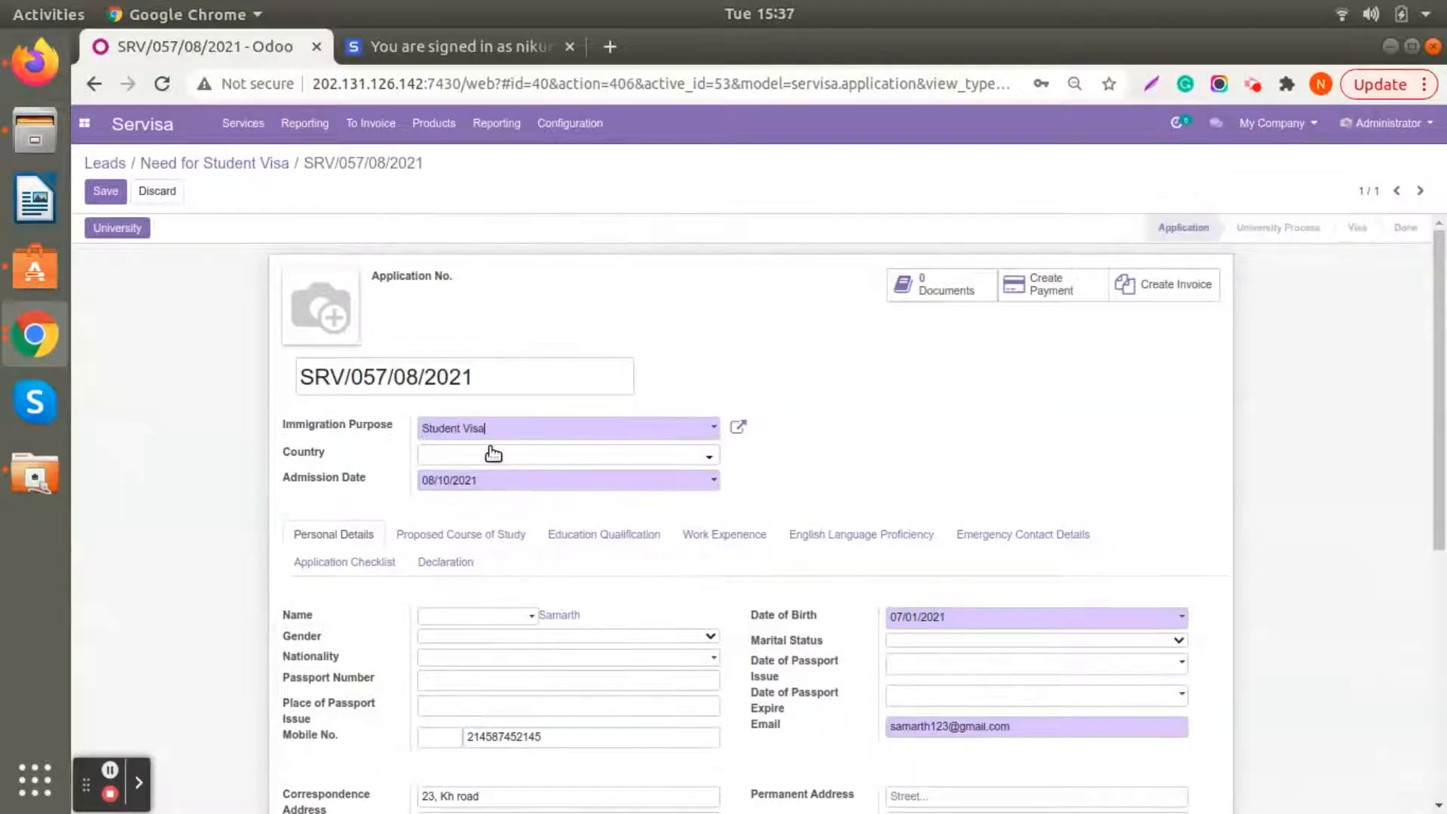
pyautogui.click(490, 451)
pyautogui.write('Canada')
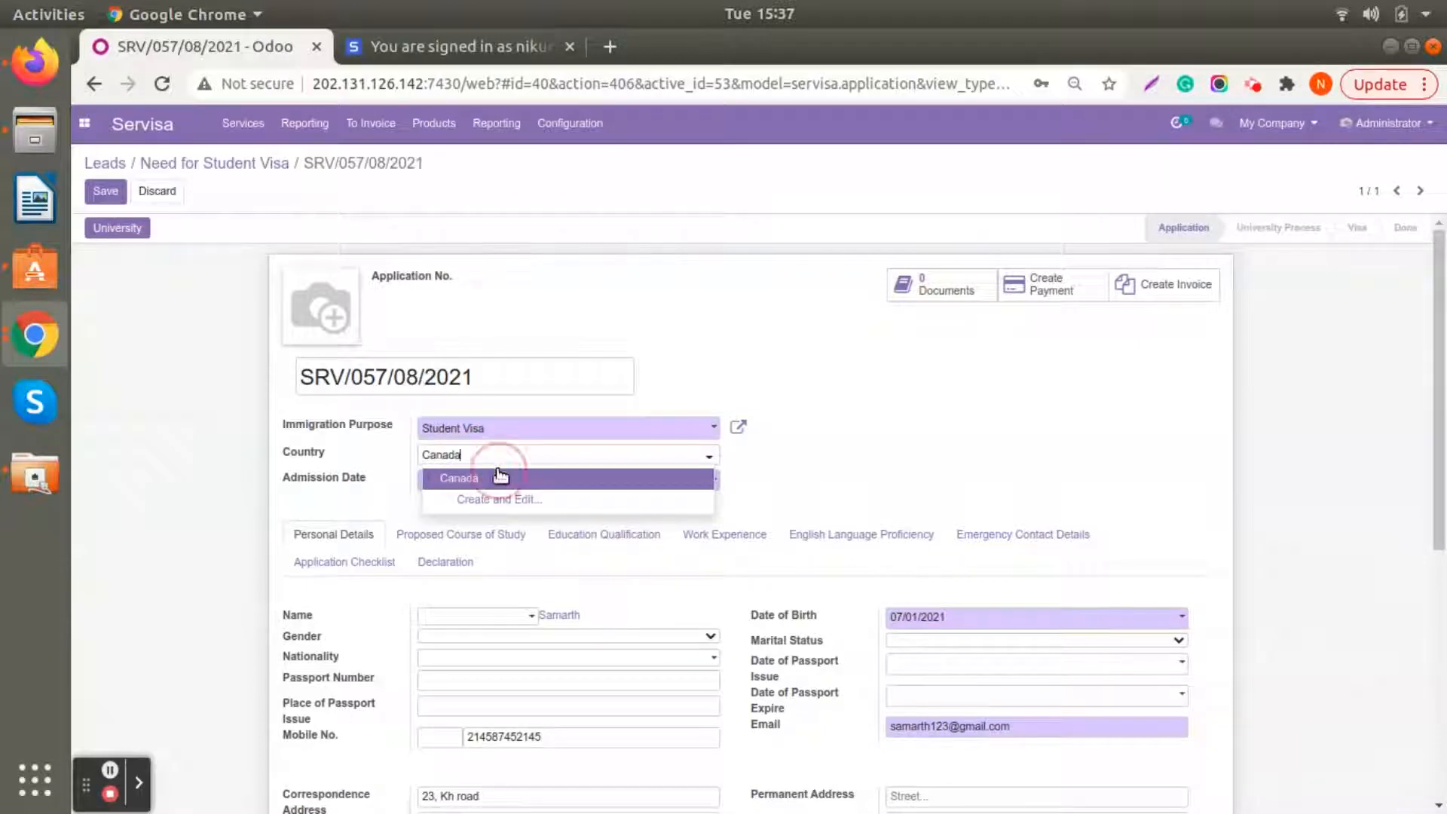
pyautogui.click(499, 477)
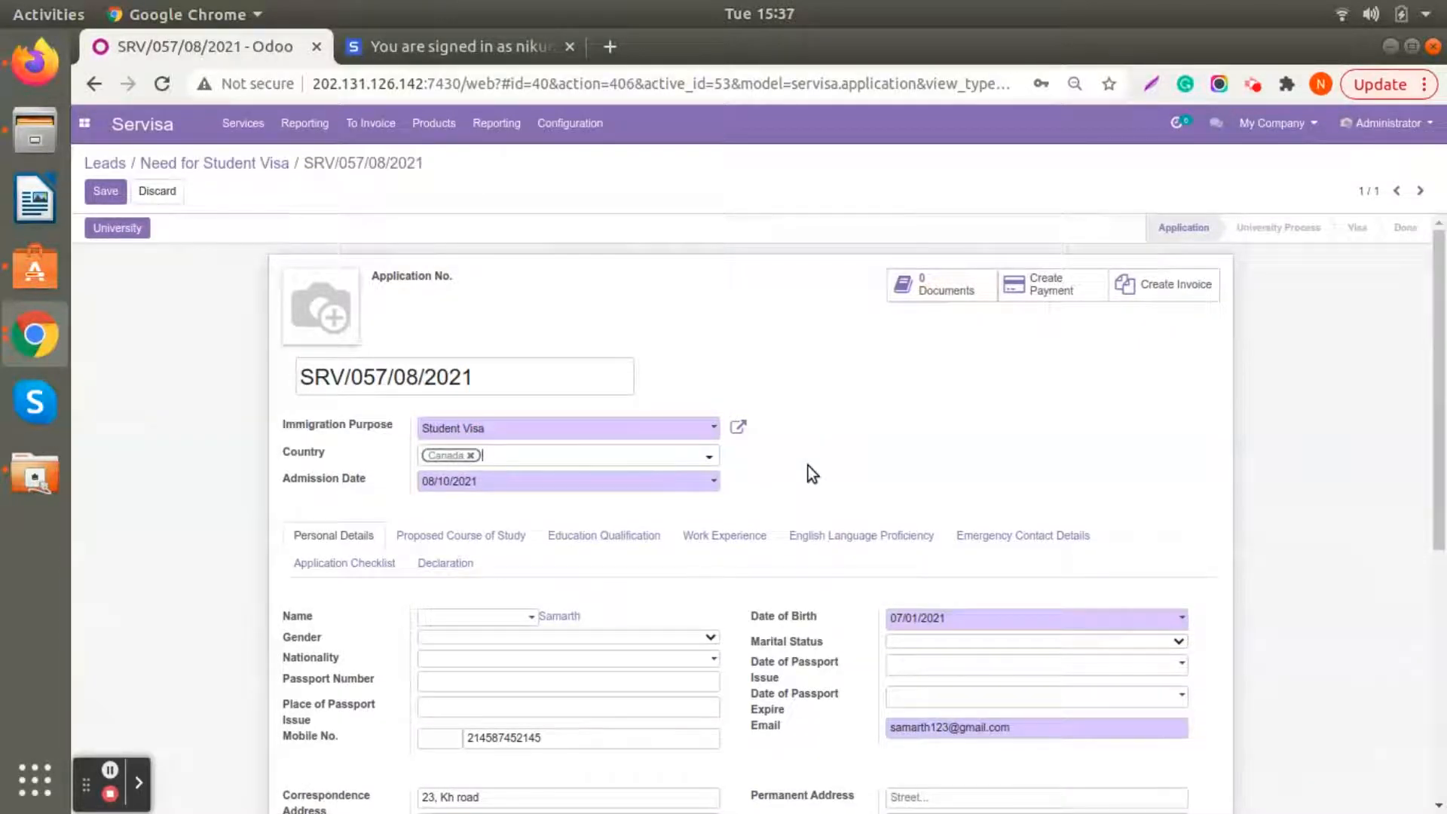
# - Set the marital status to Single in the application's personal details, leaving the passport issue date empty
pyautogui.scroll(-3, 807, 465)
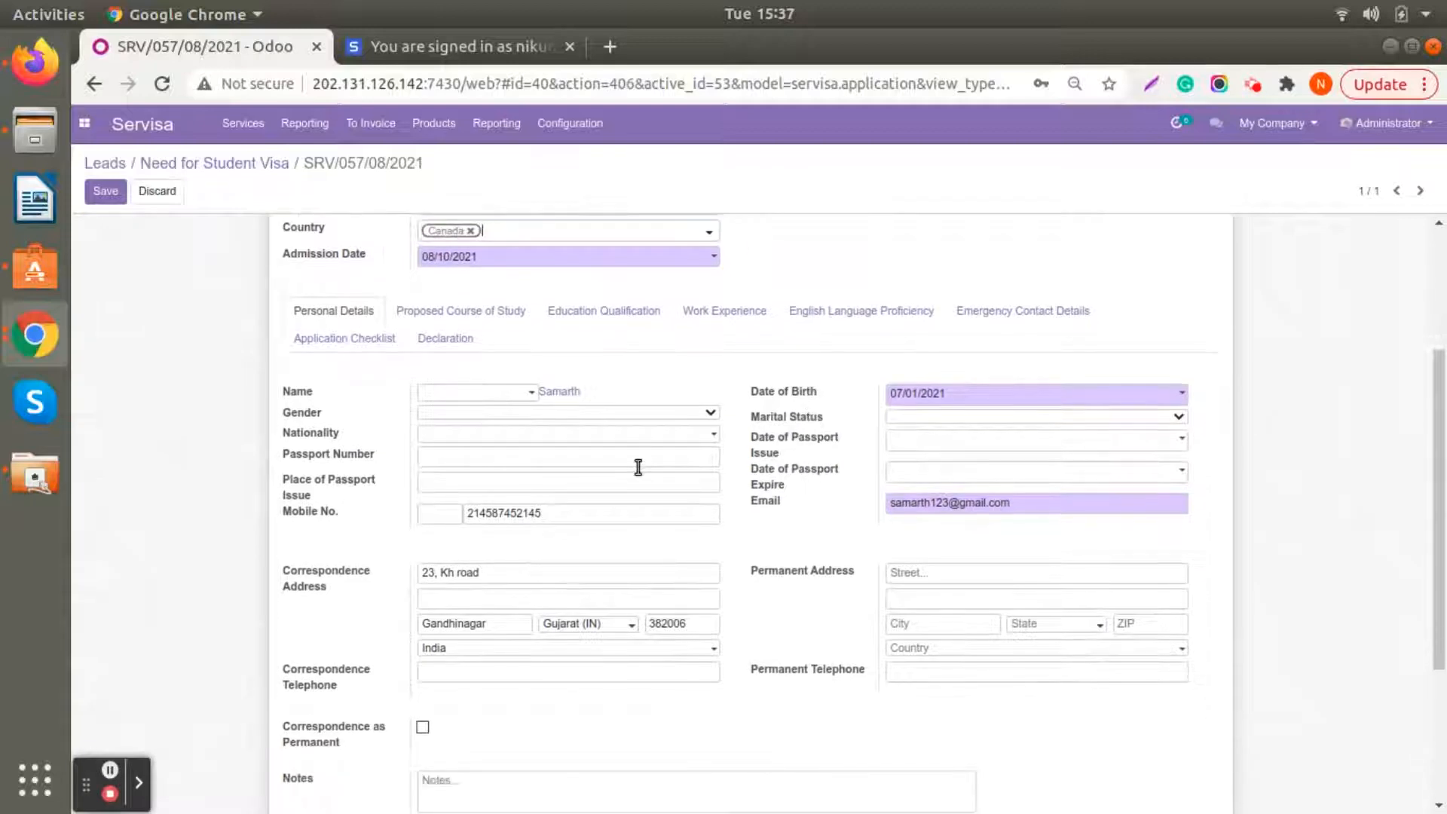
pyautogui.click(948, 416)
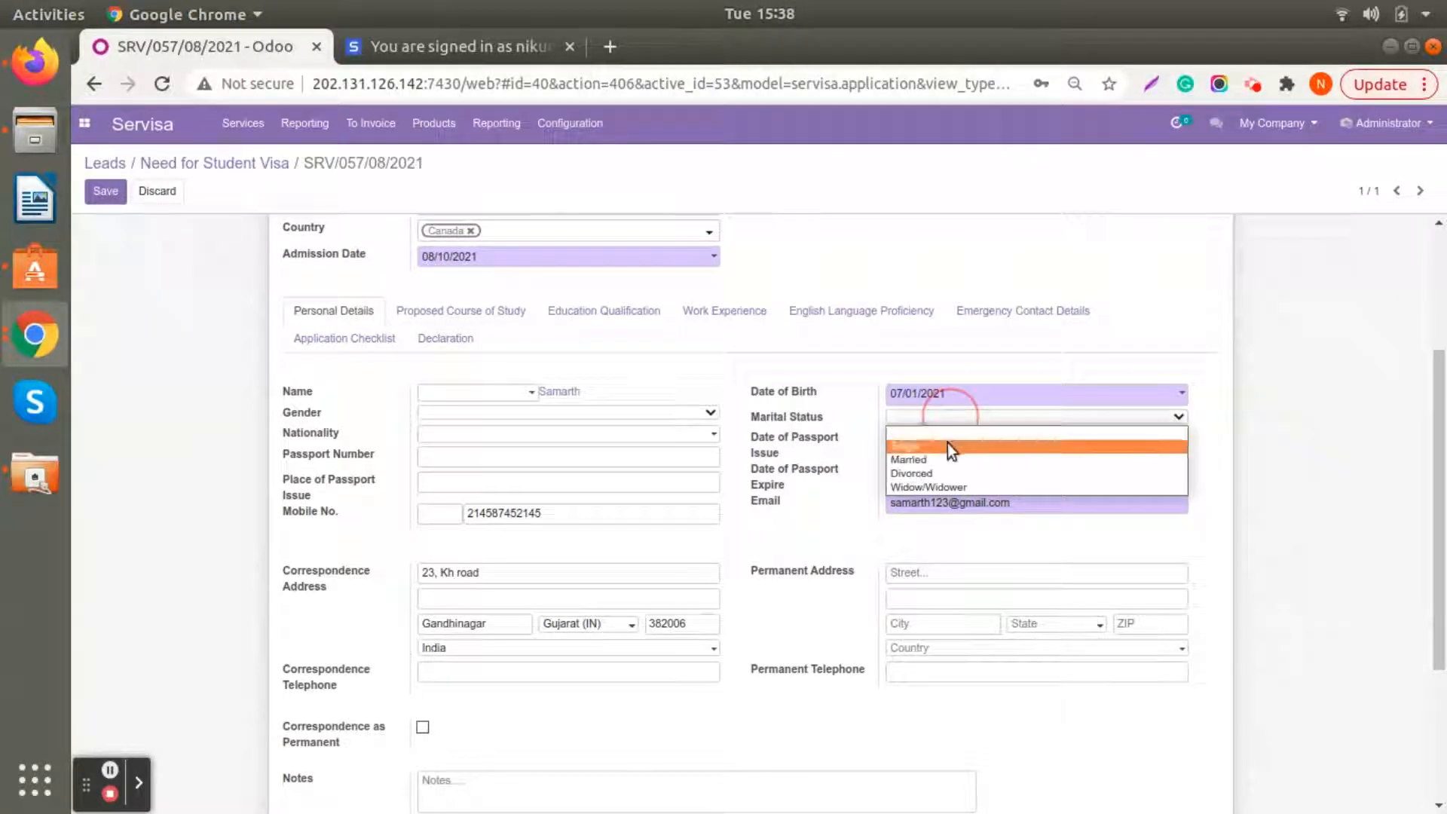
pyautogui.click(948, 445)
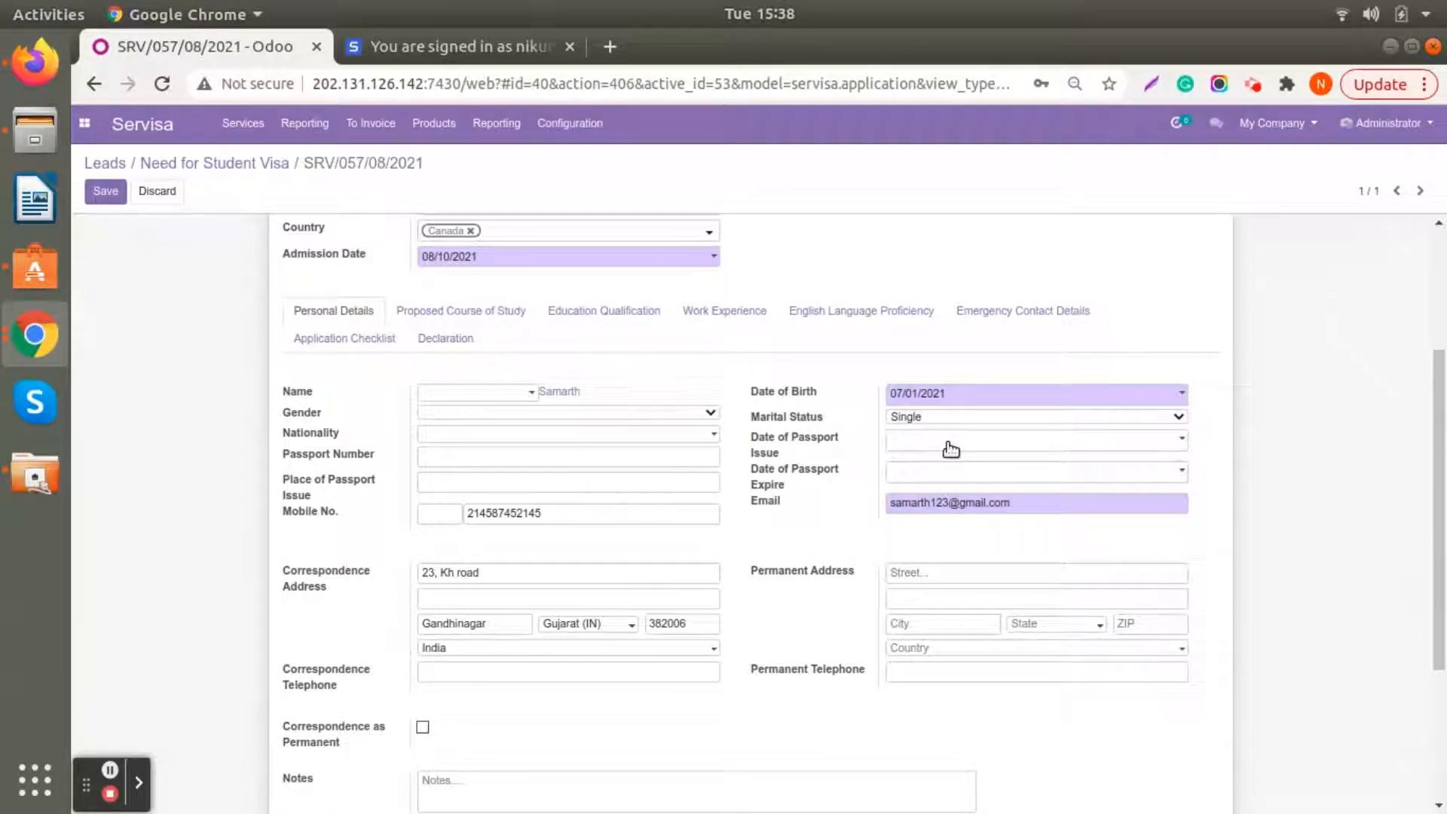
pyautogui.click(951, 449)
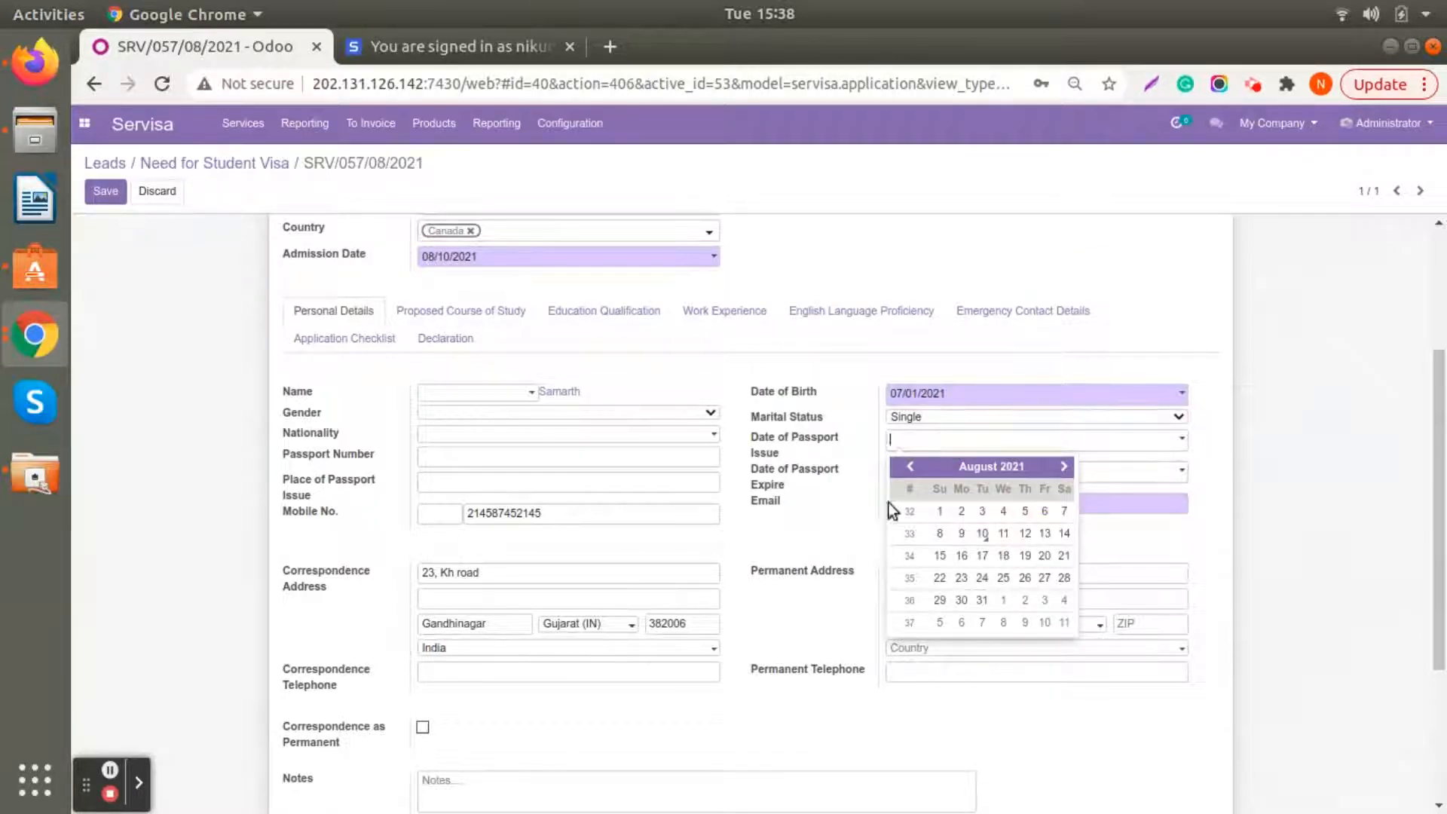
pyautogui.click(848, 514)
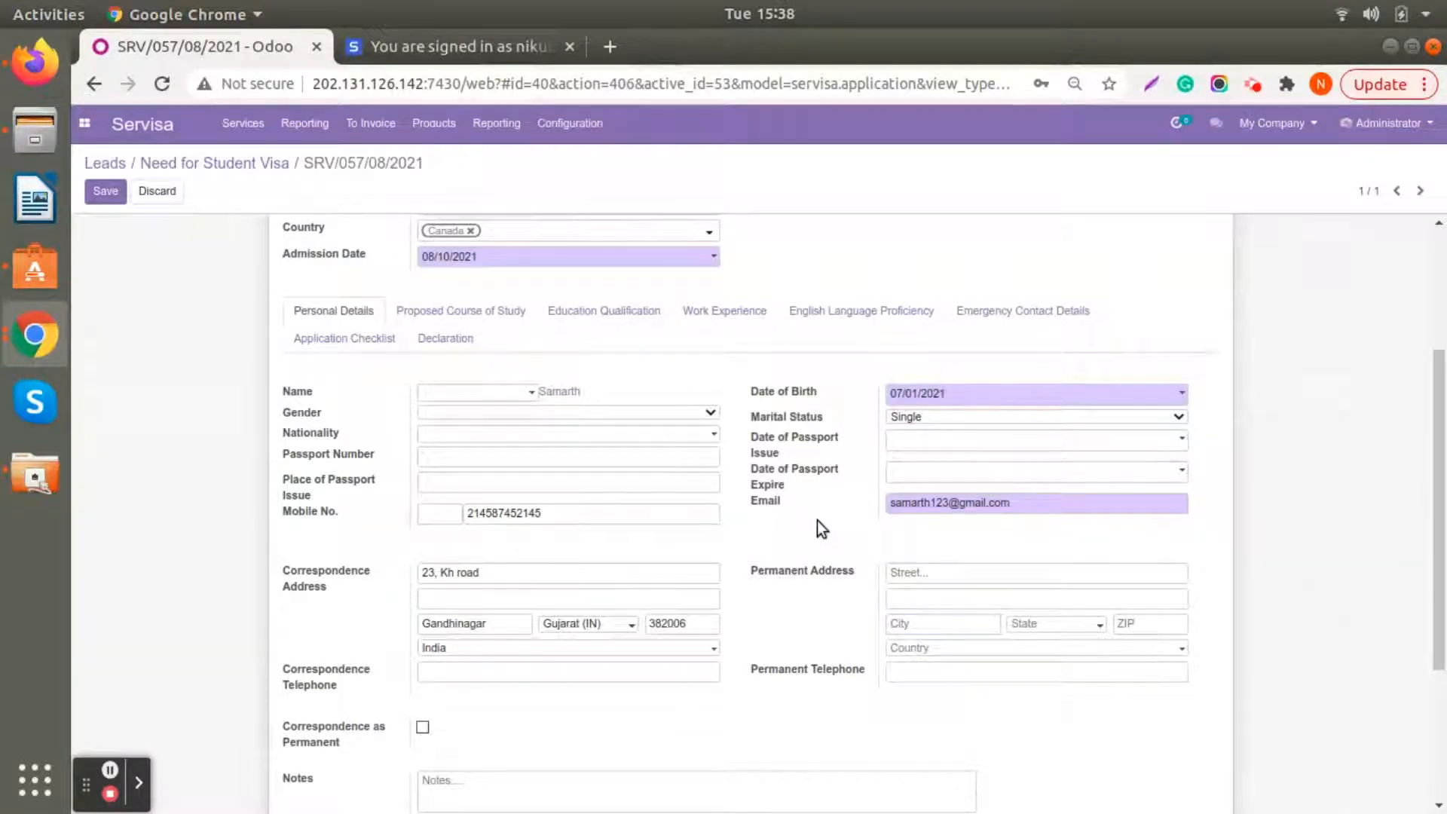
# - Fill in the first choice of the proposed course of study with course Diploma, stream Science and degree Master of Sceience
pyautogui.scroll(-1, 817, 520)
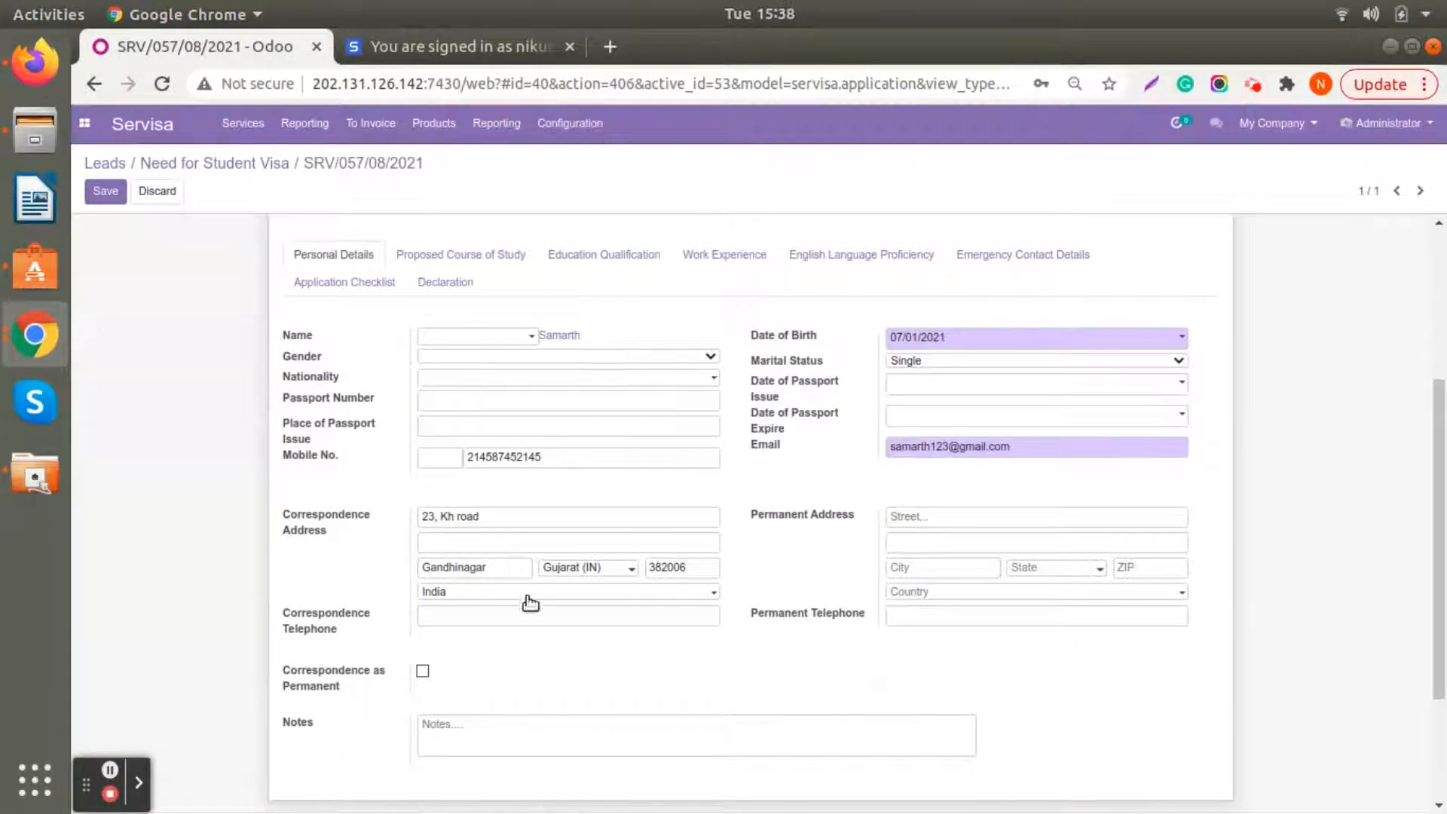
pyautogui.scroll(-2, 905, 548)
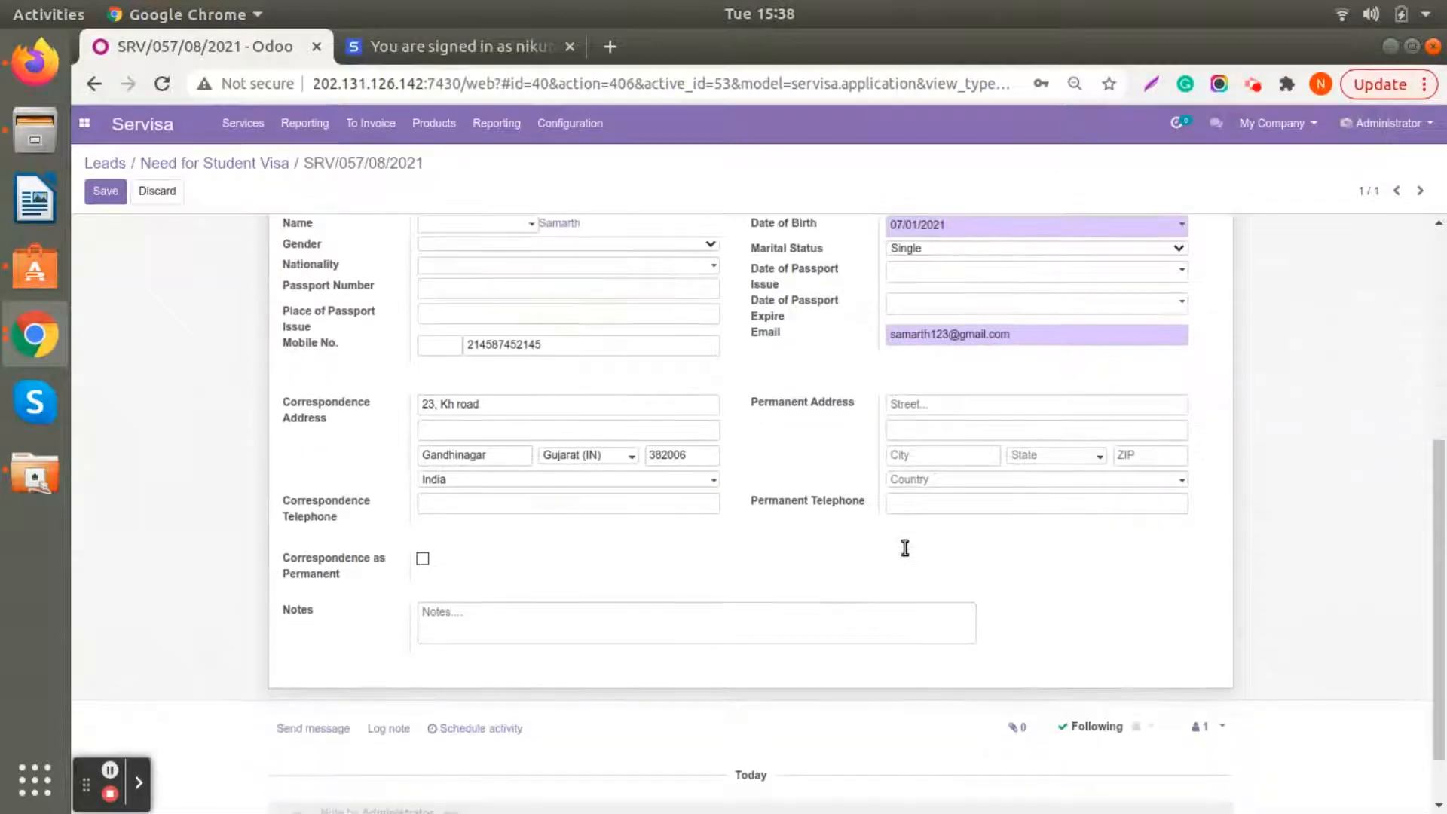
pyautogui.scroll(-1, 545, 563)
pyautogui.scroll(8, 545, 563)
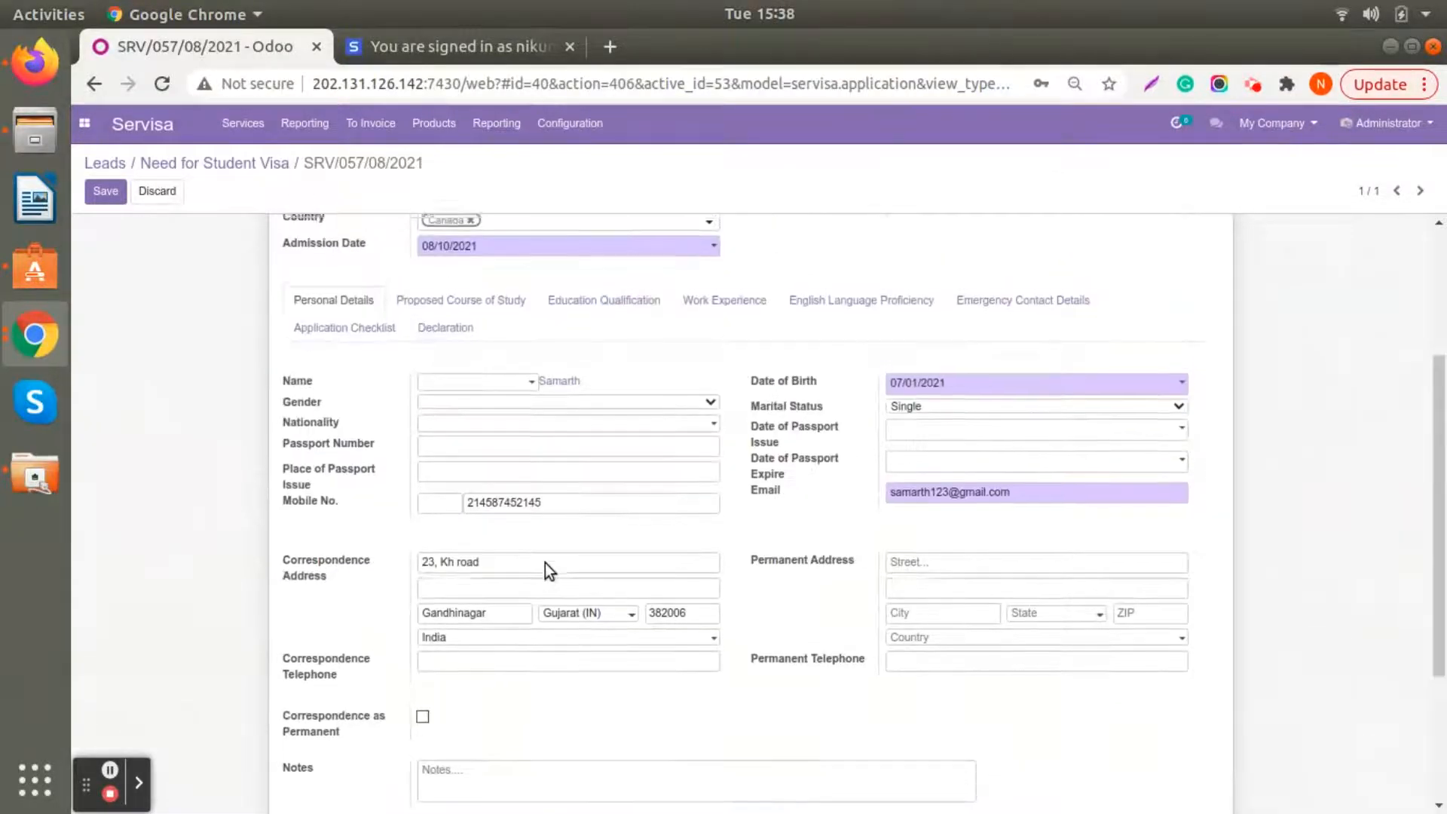
pyautogui.click(461, 537)
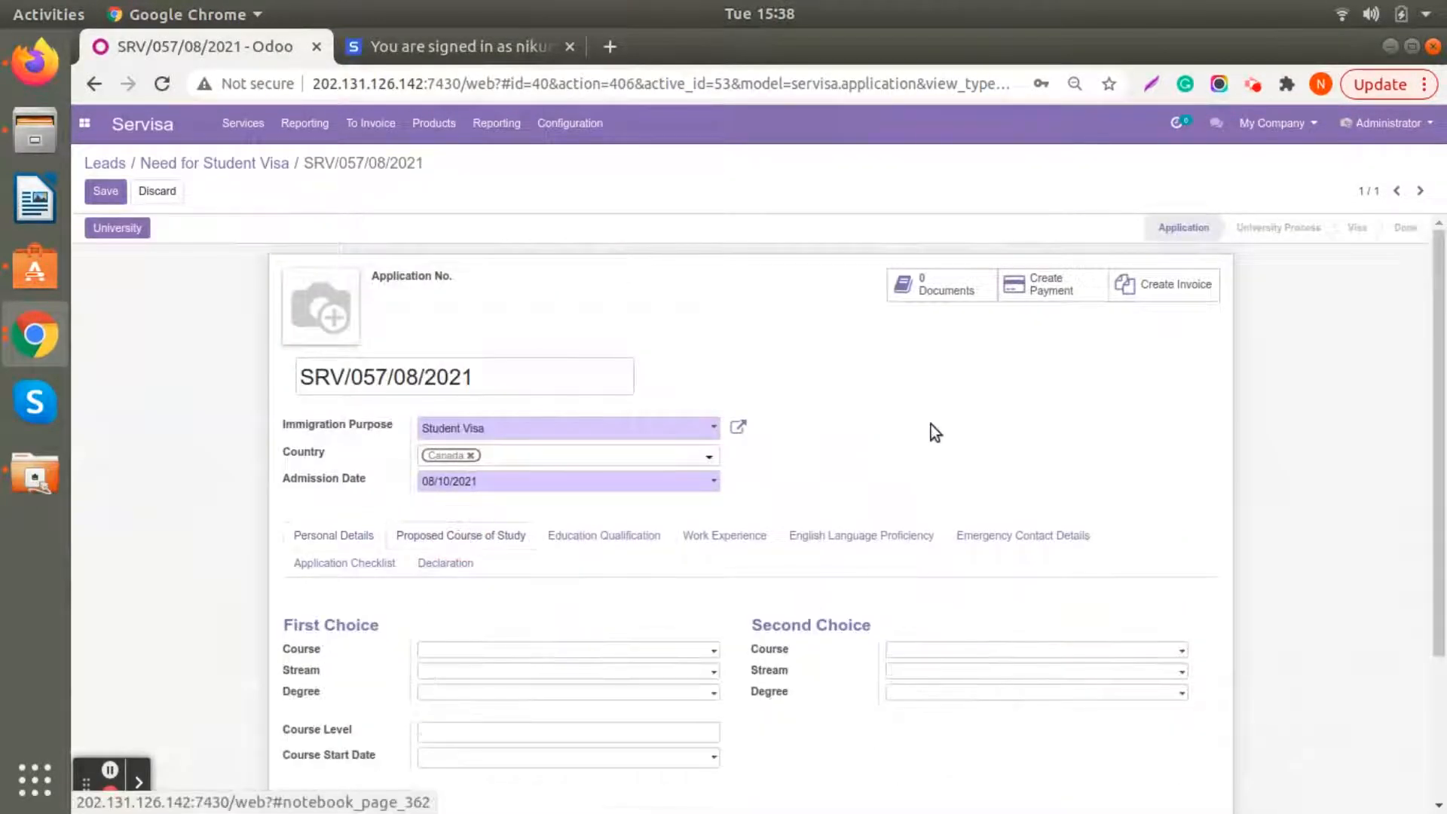
pyautogui.scroll(-2, 935, 431)
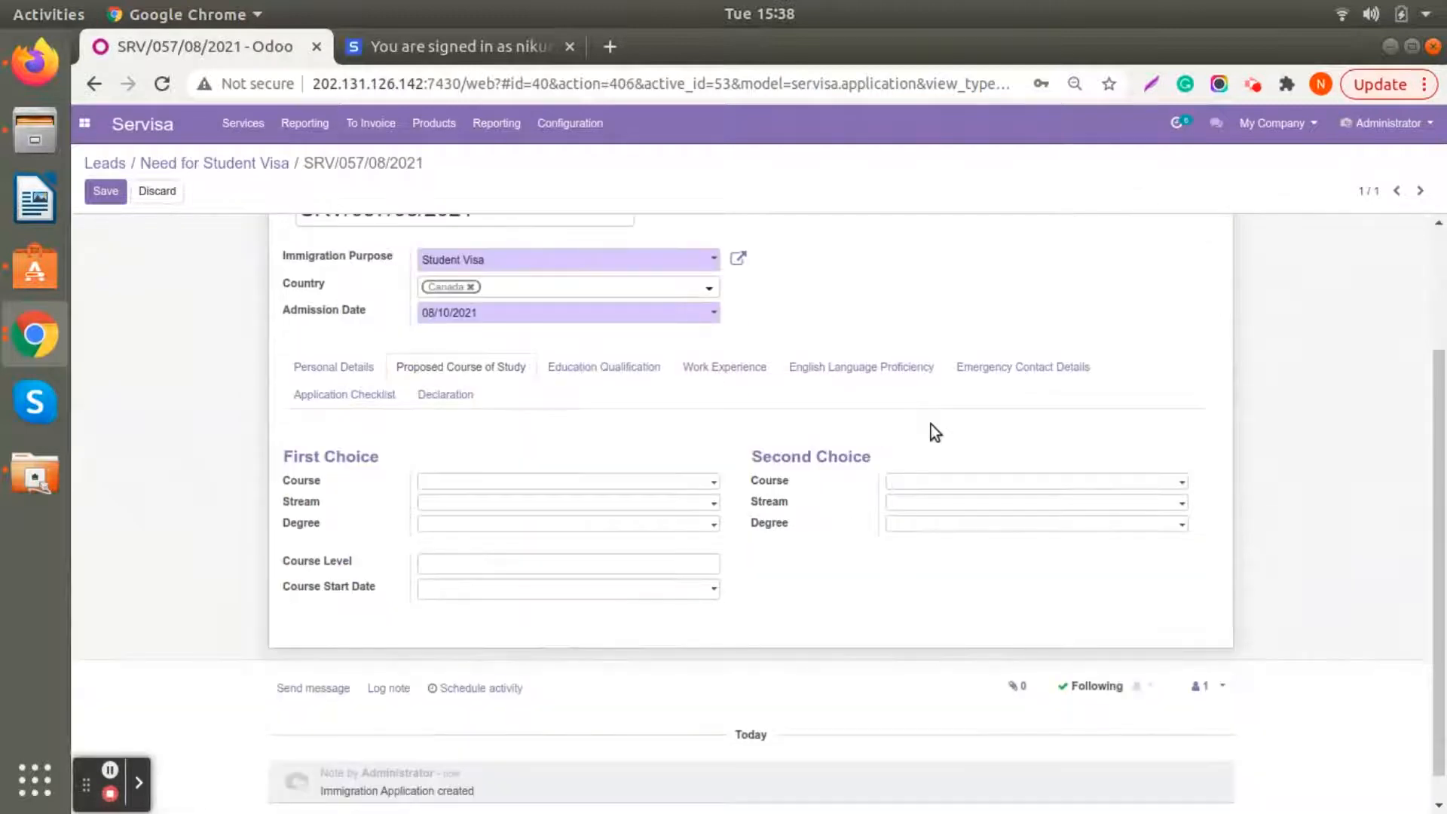
pyautogui.click(564, 484)
pyautogui.click(554, 536)
pyautogui.click(538, 501)
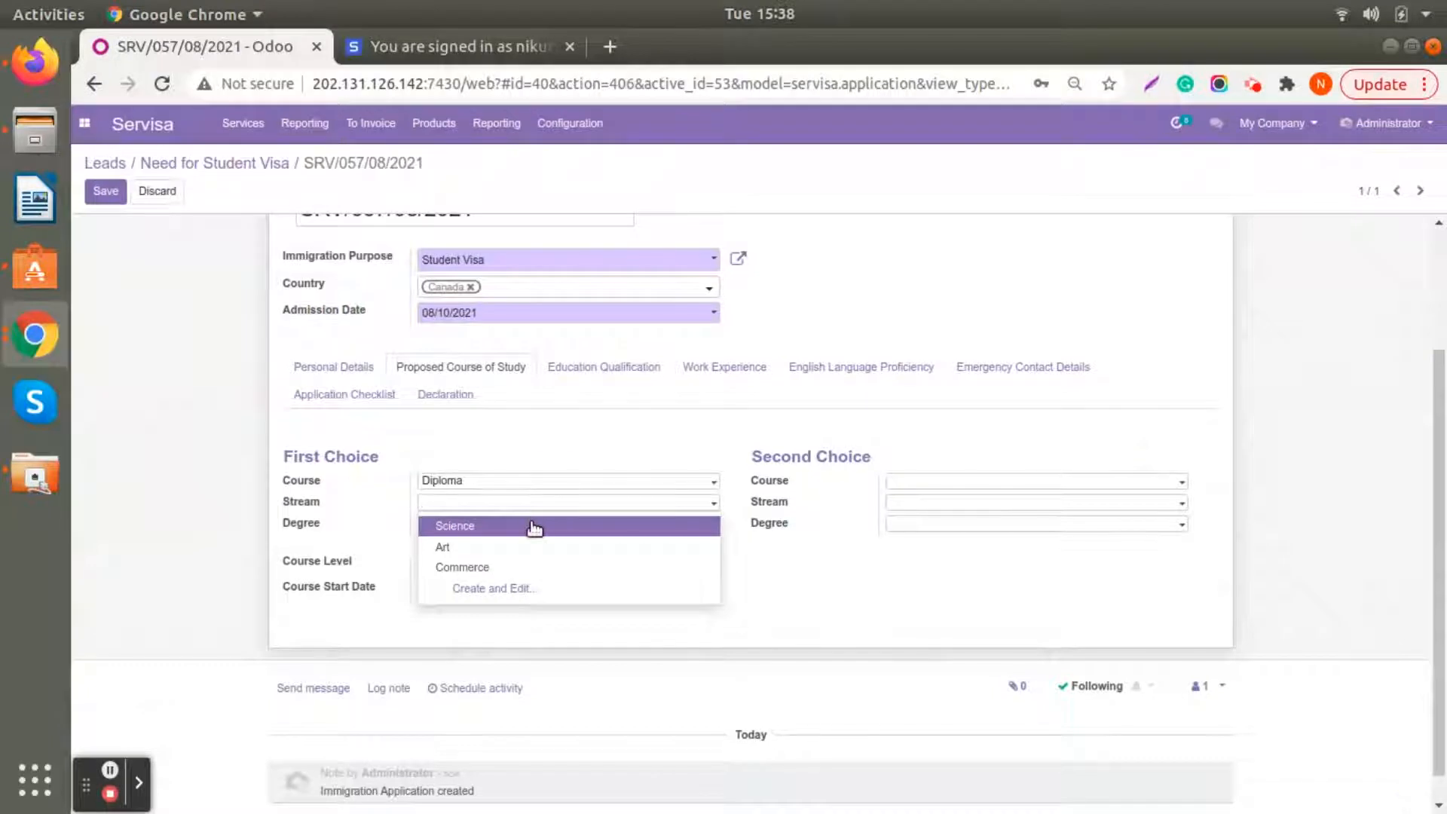
pyautogui.click(533, 528)
pyautogui.click(531, 526)
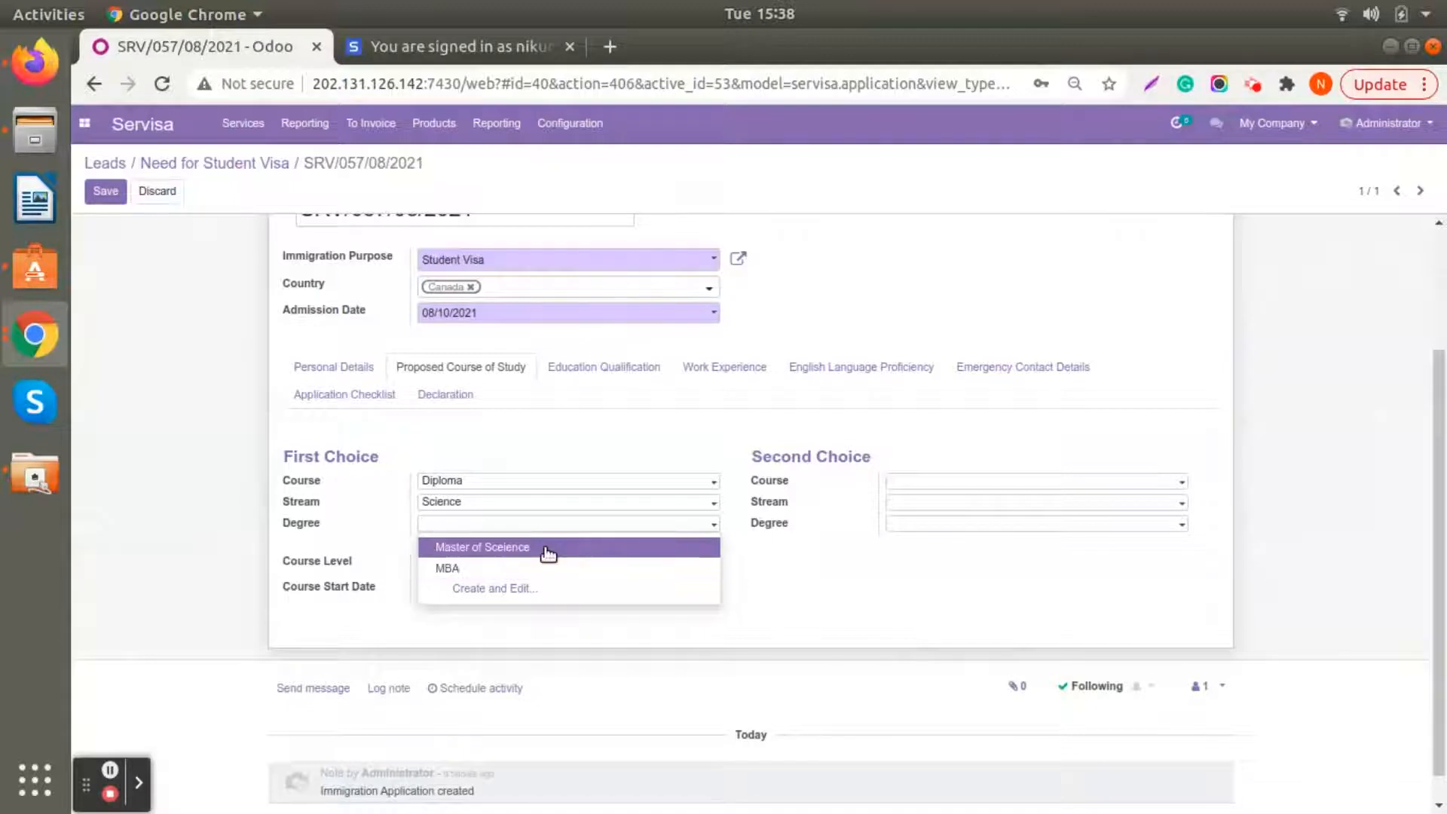
pyautogui.click(545, 548)
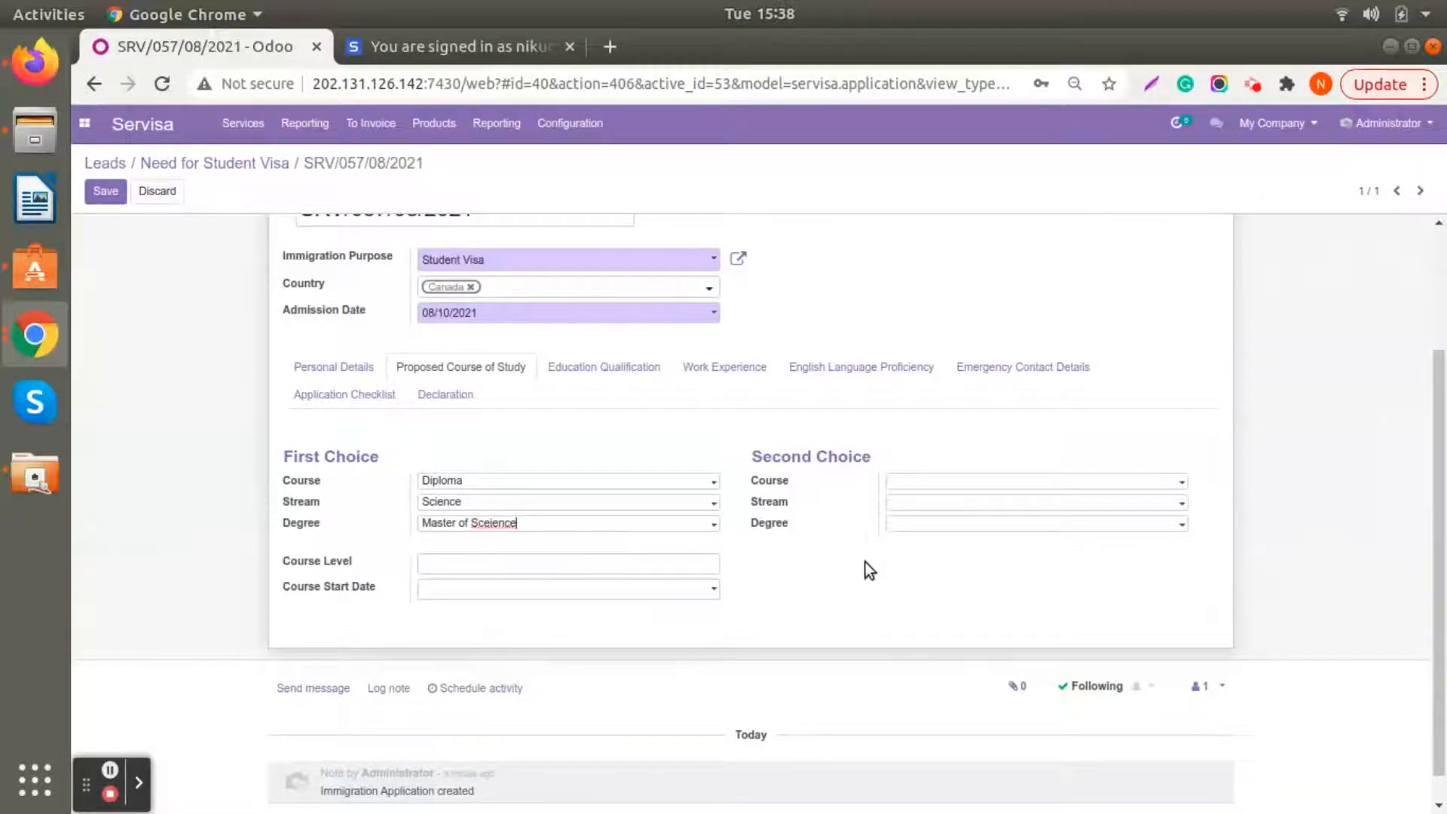
# - Add an education qualification line for Bachelor of Science with degree status Finished at California state university
pyautogui.scroll(3, 856, 566)
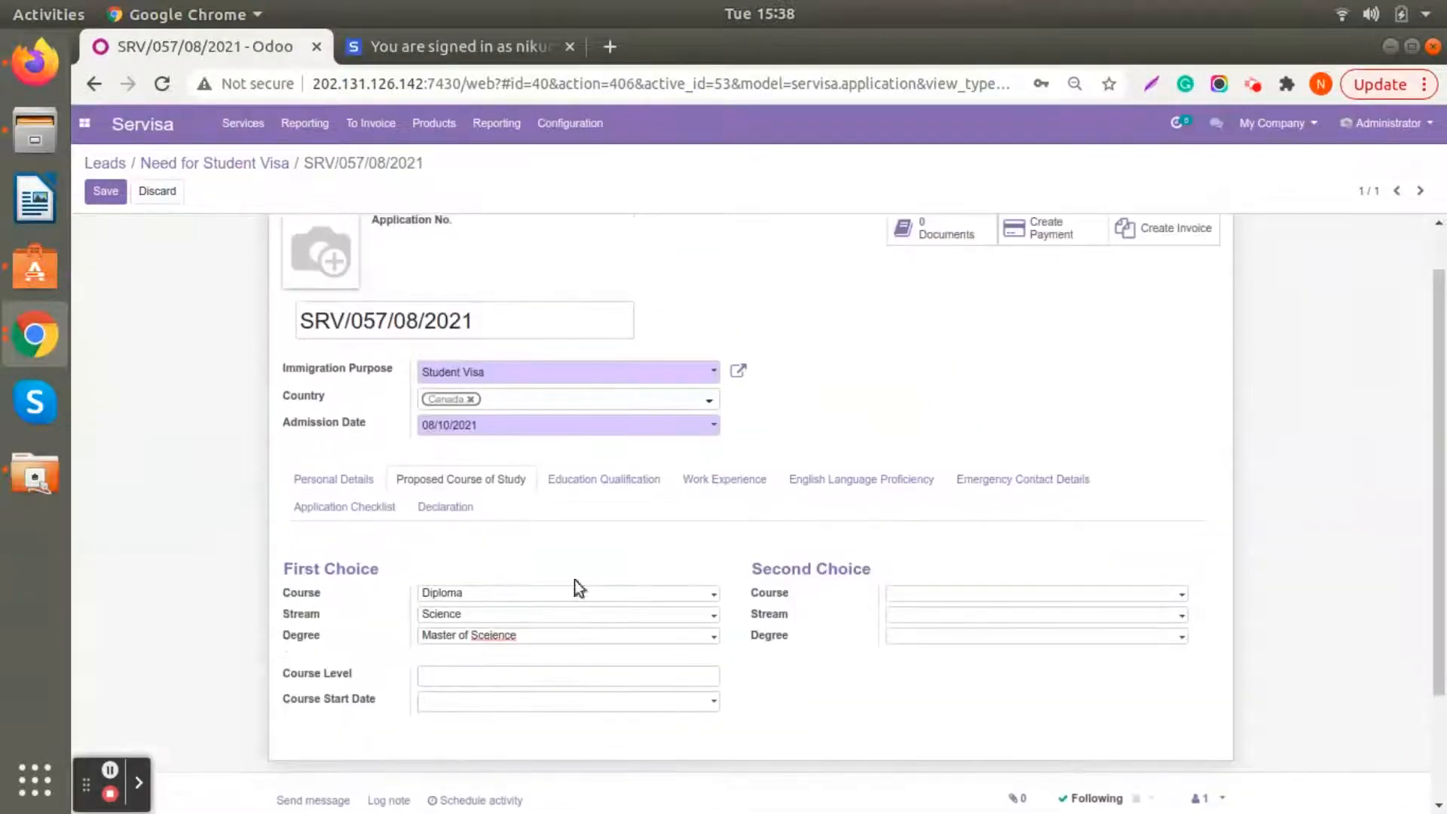
pyautogui.click(586, 479)
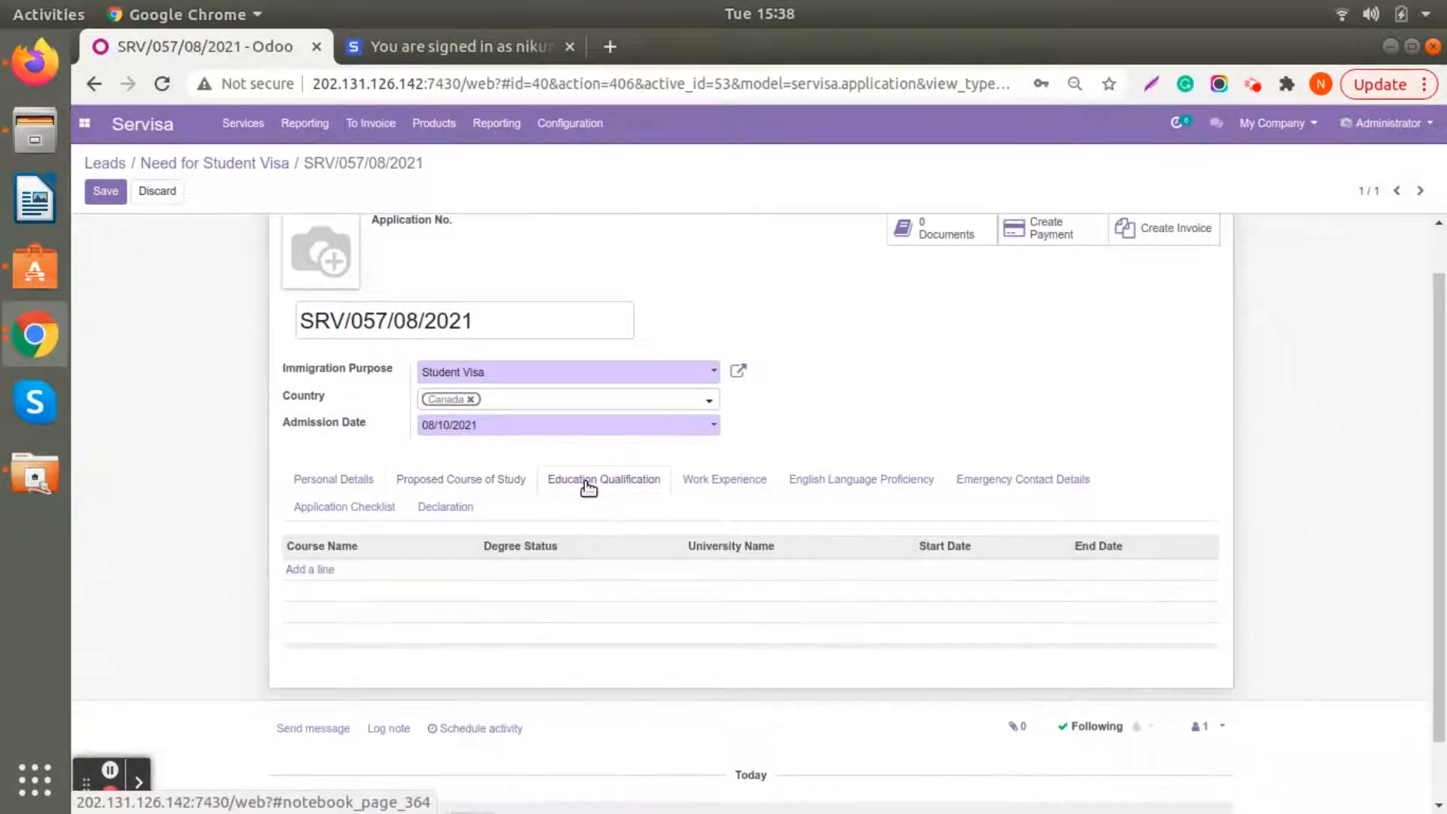
pyautogui.click(294, 569)
pyautogui.click(359, 570)
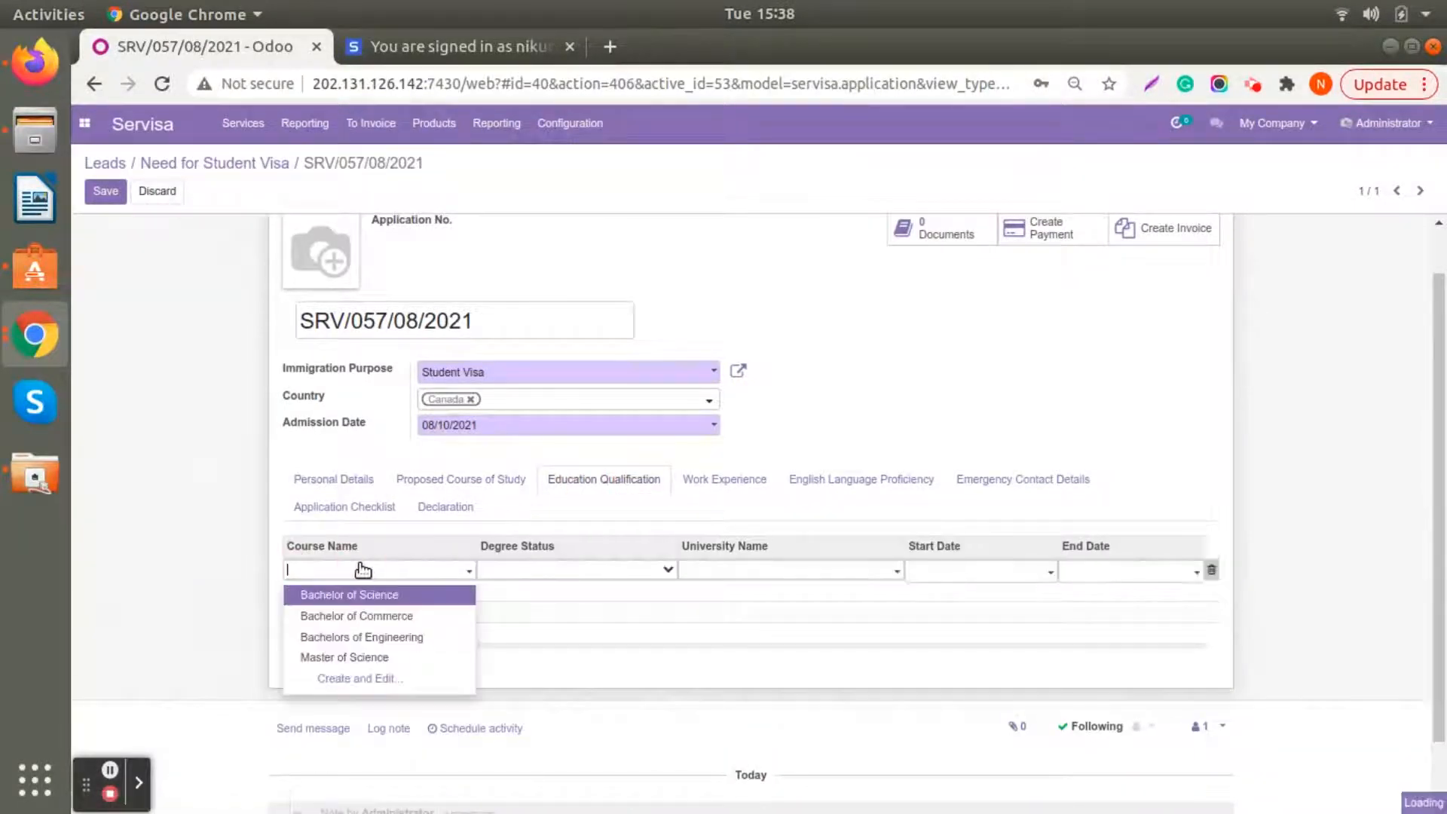
pyautogui.click(409, 595)
pyautogui.click(563, 571)
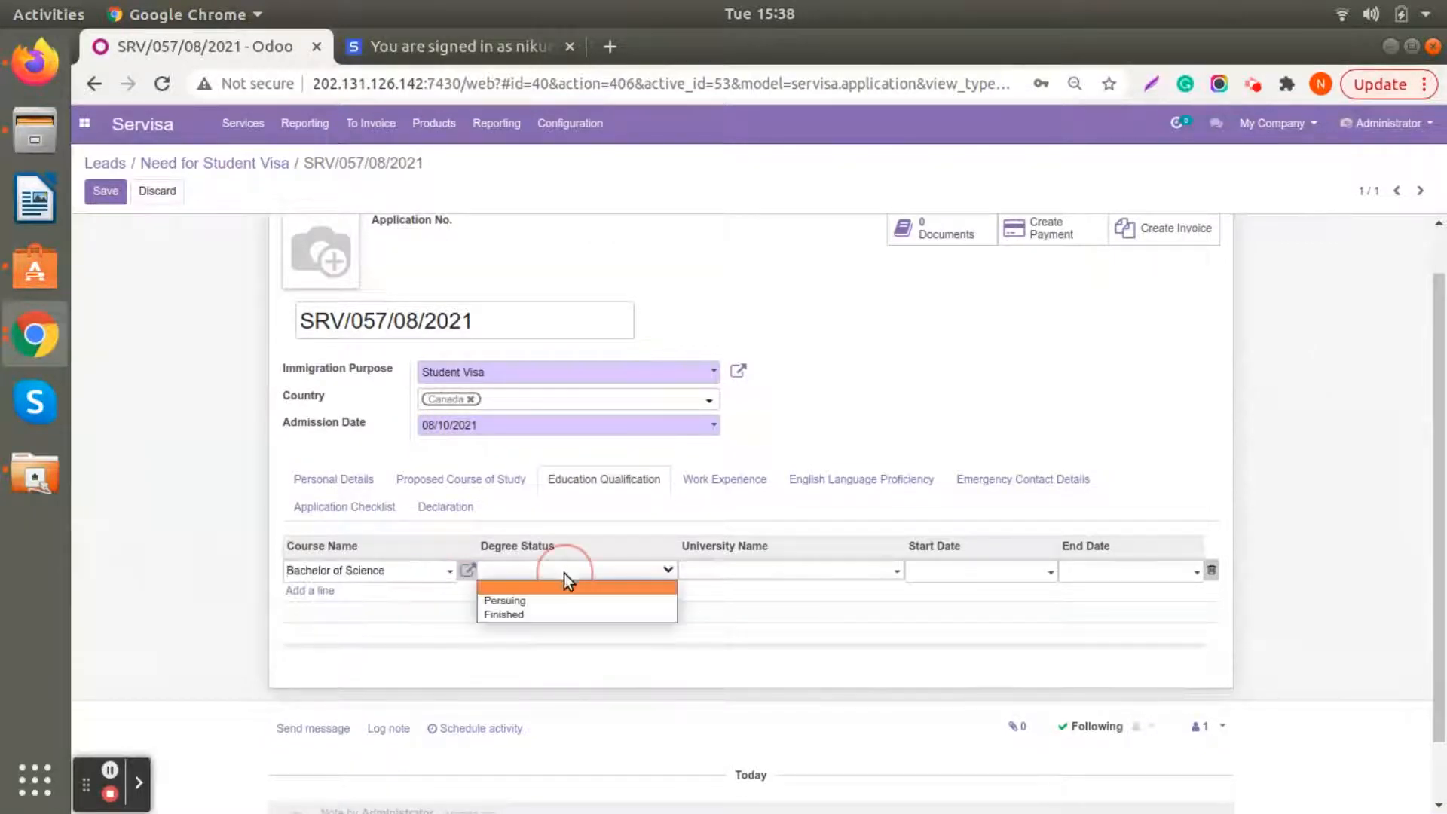
pyautogui.click(558, 614)
pyautogui.click(726, 571)
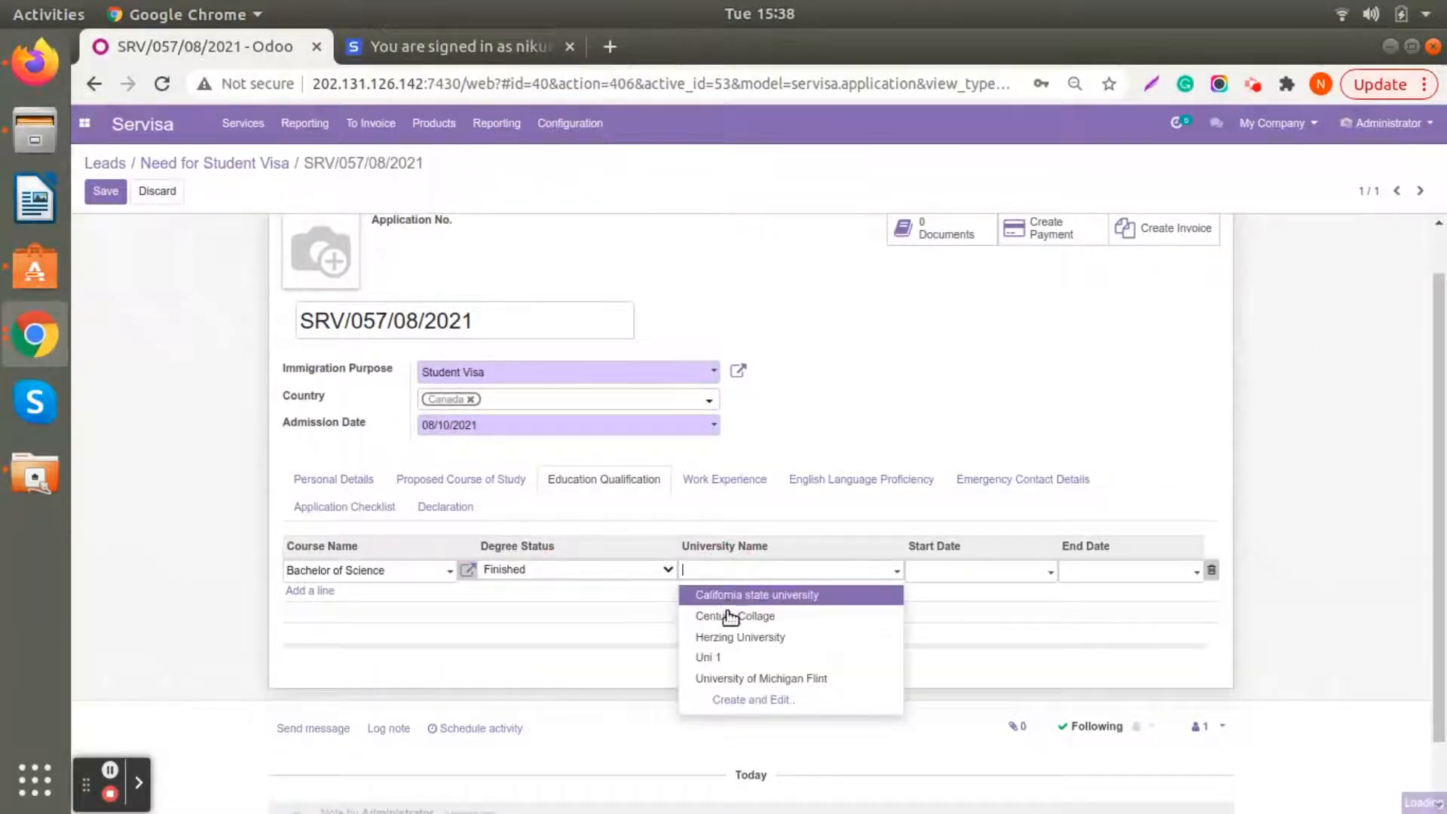
pyautogui.click(736, 595)
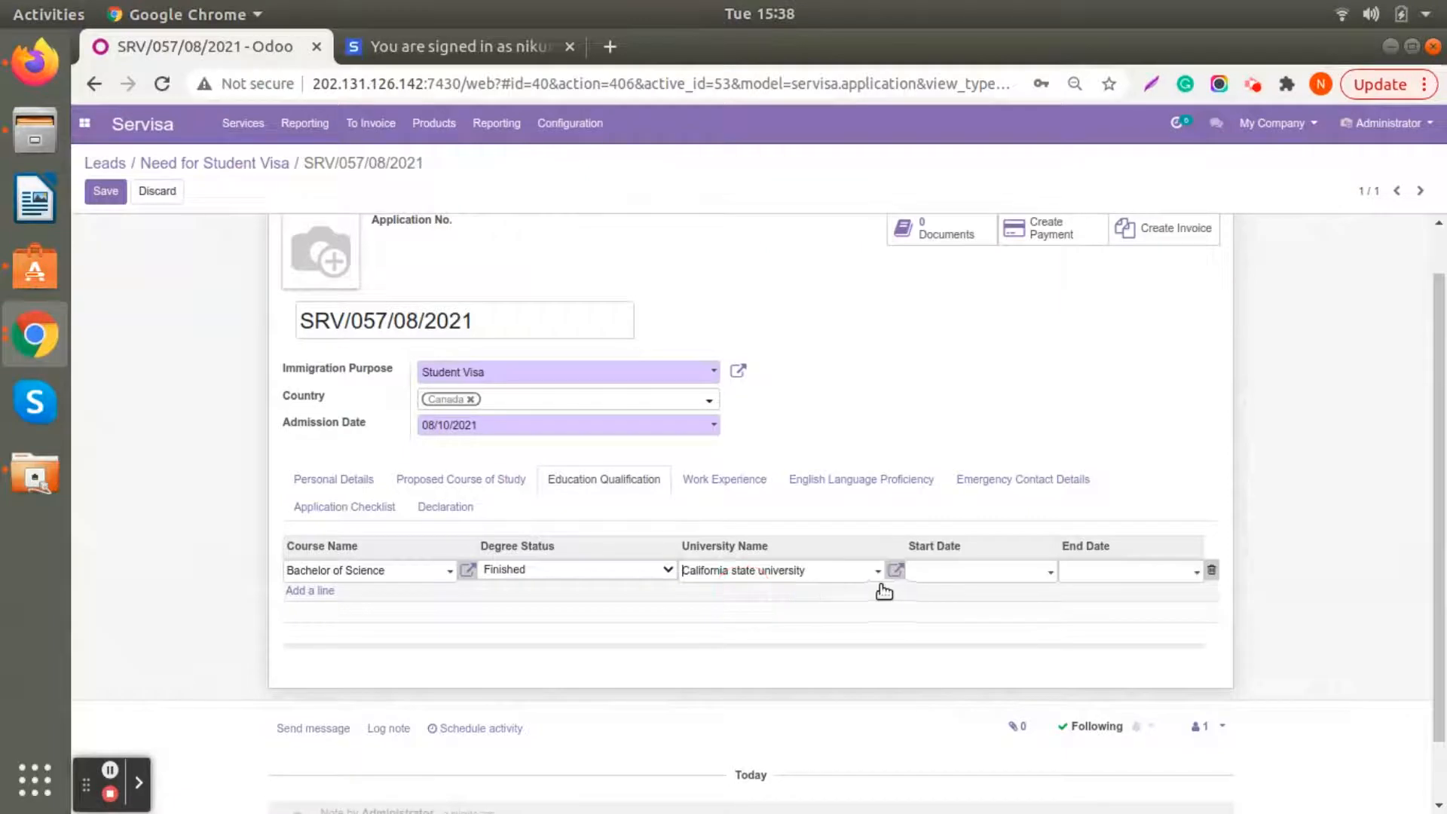
# - Set the start date of the Bachelor of Science qualification to 01/01/2021
pyautogui.click(966, 581)
pyautogui.click(930, 384)
pyautogui.click(993, 386)
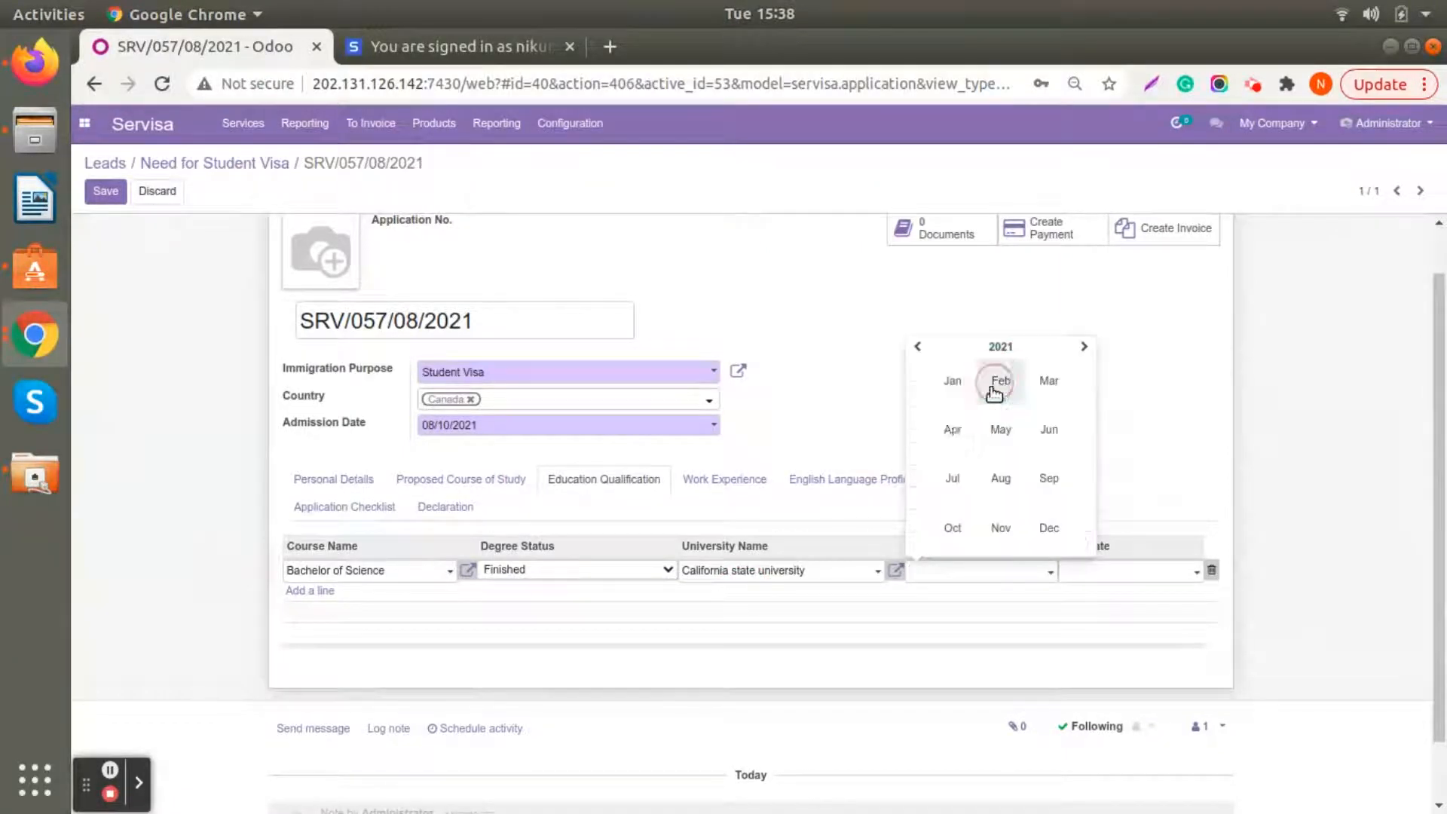
pyautogui.click(951, 384)
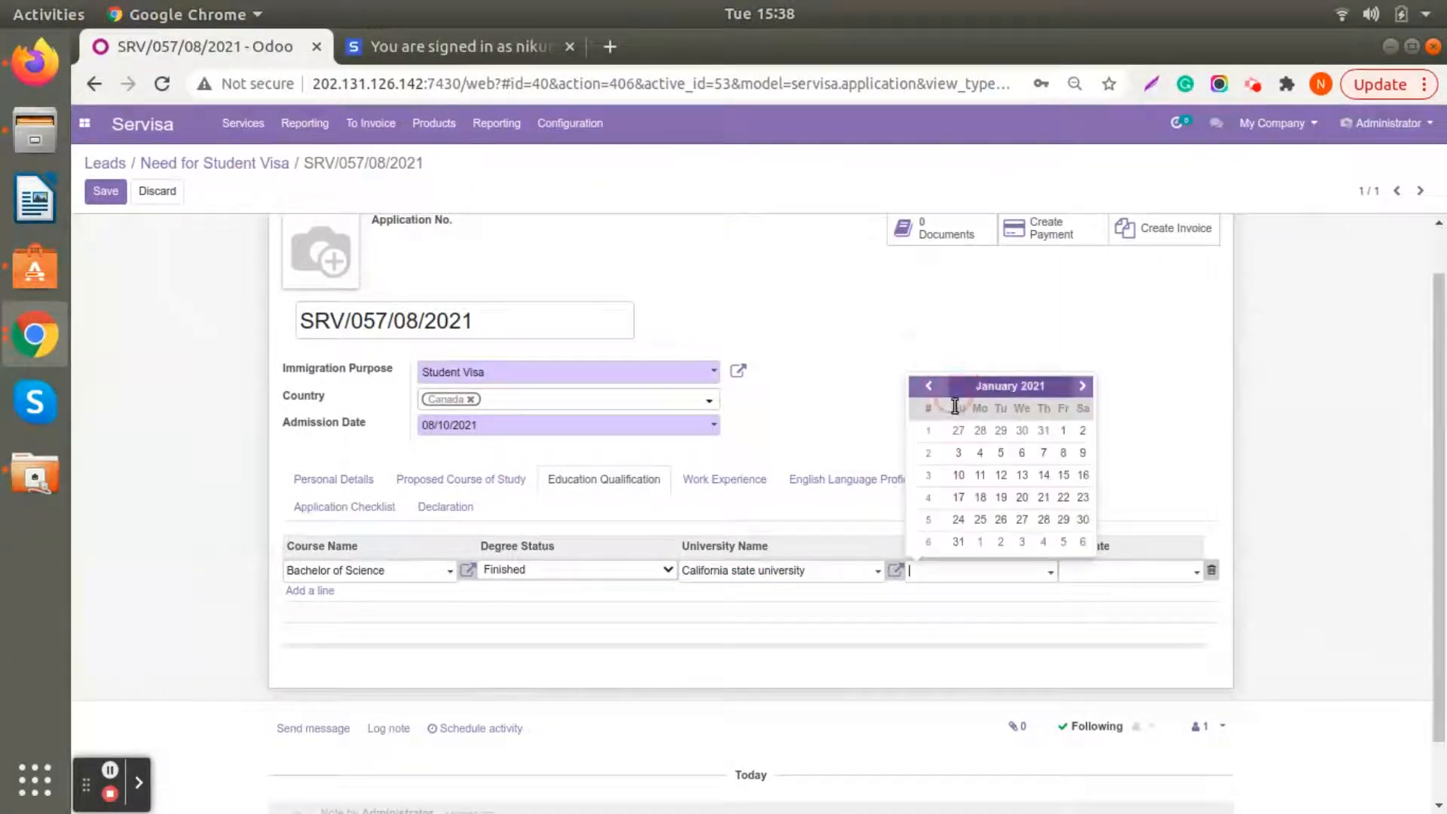
pyautogui.click(1062, 433)
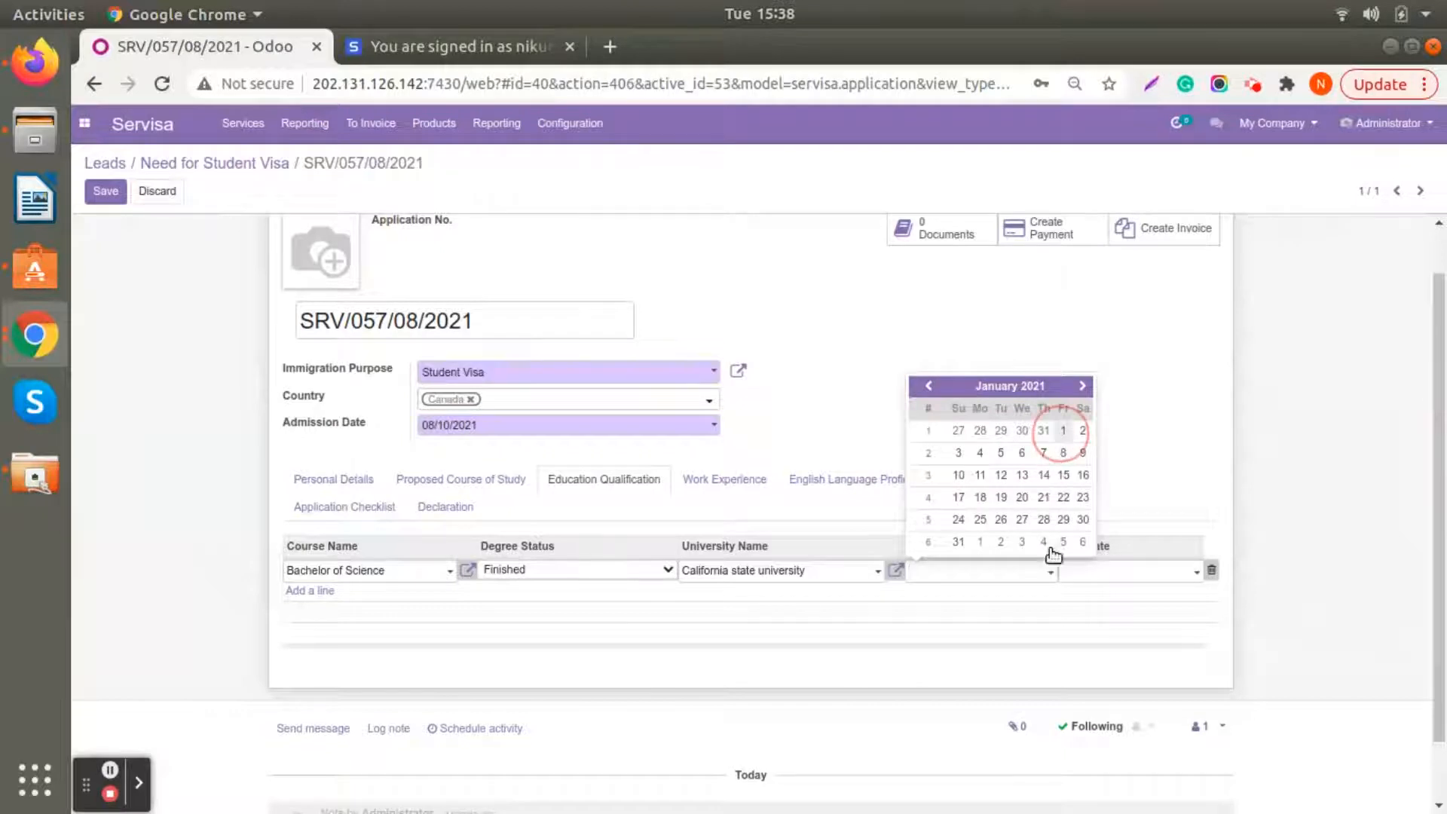
# - Change the start date of the Bachelor of Science qualification to 01/01/2020
pyautogui.click(1005, 571)
pyautogui.click(1013, 386)
pyautogui.click(988, 332)
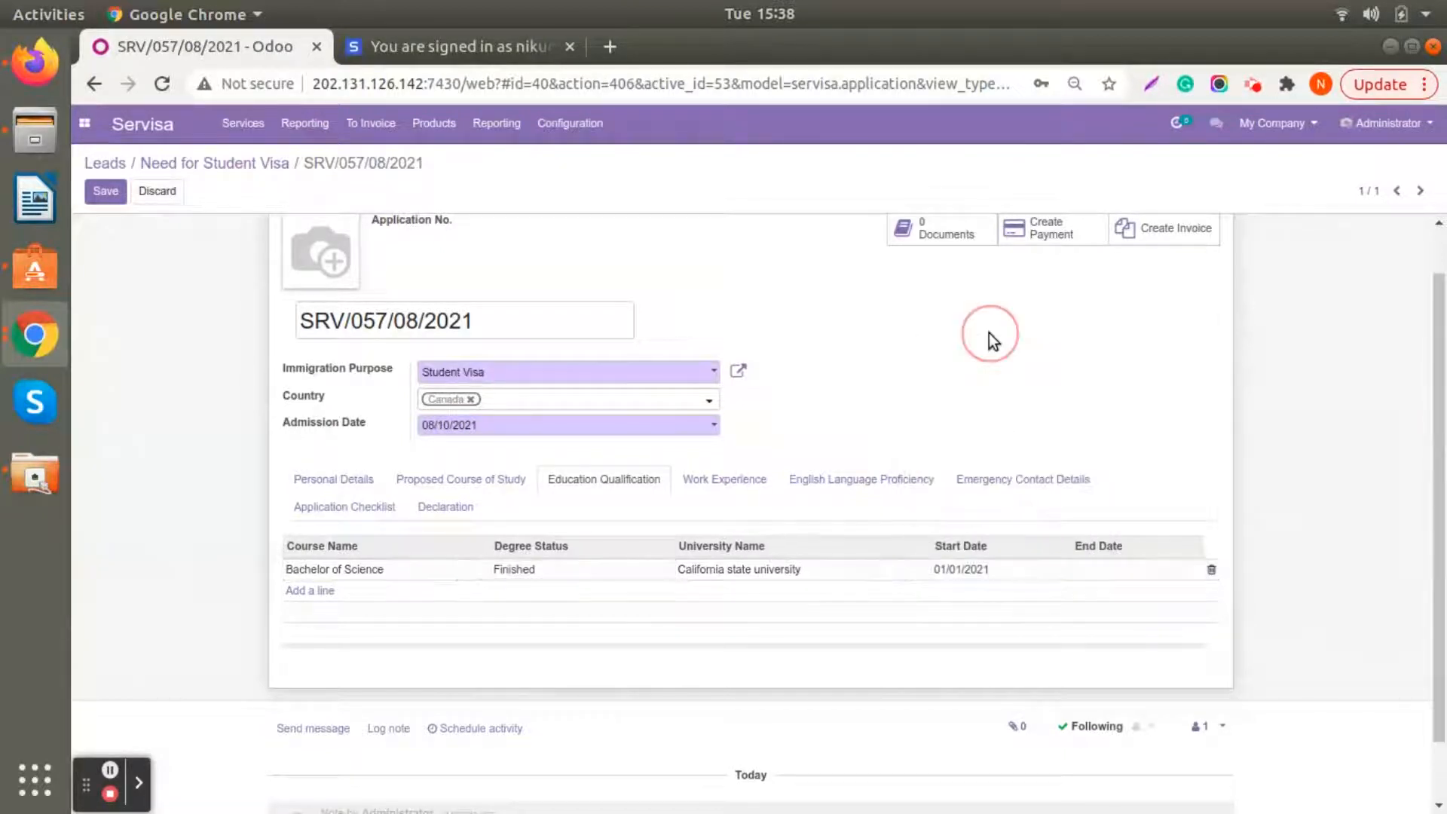
pyautogui.click(982, 571)
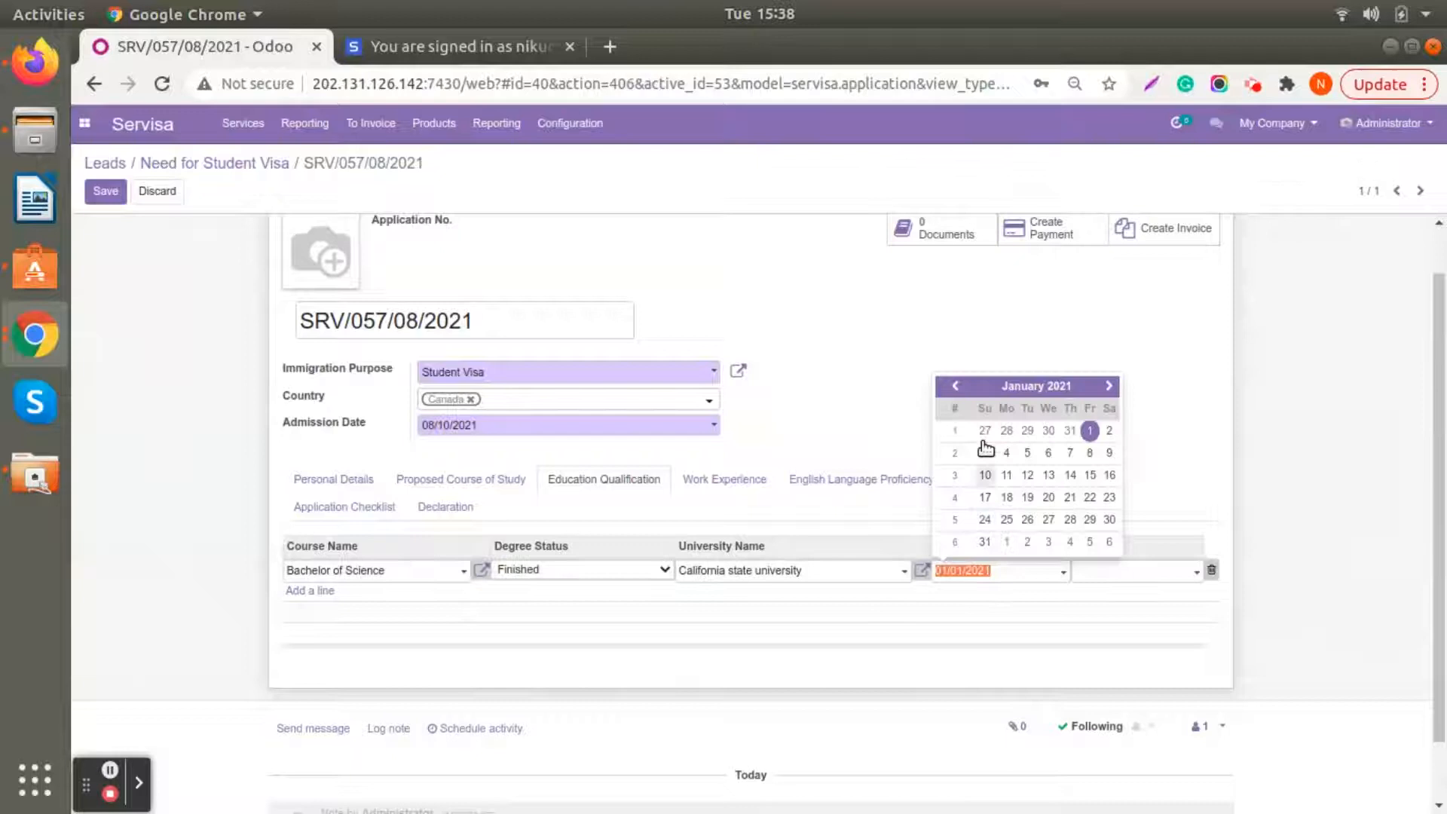
pyautogui.click(1002, 385)
pyautogui.click(1009, 349)
pyautogui.click(1023, 381)
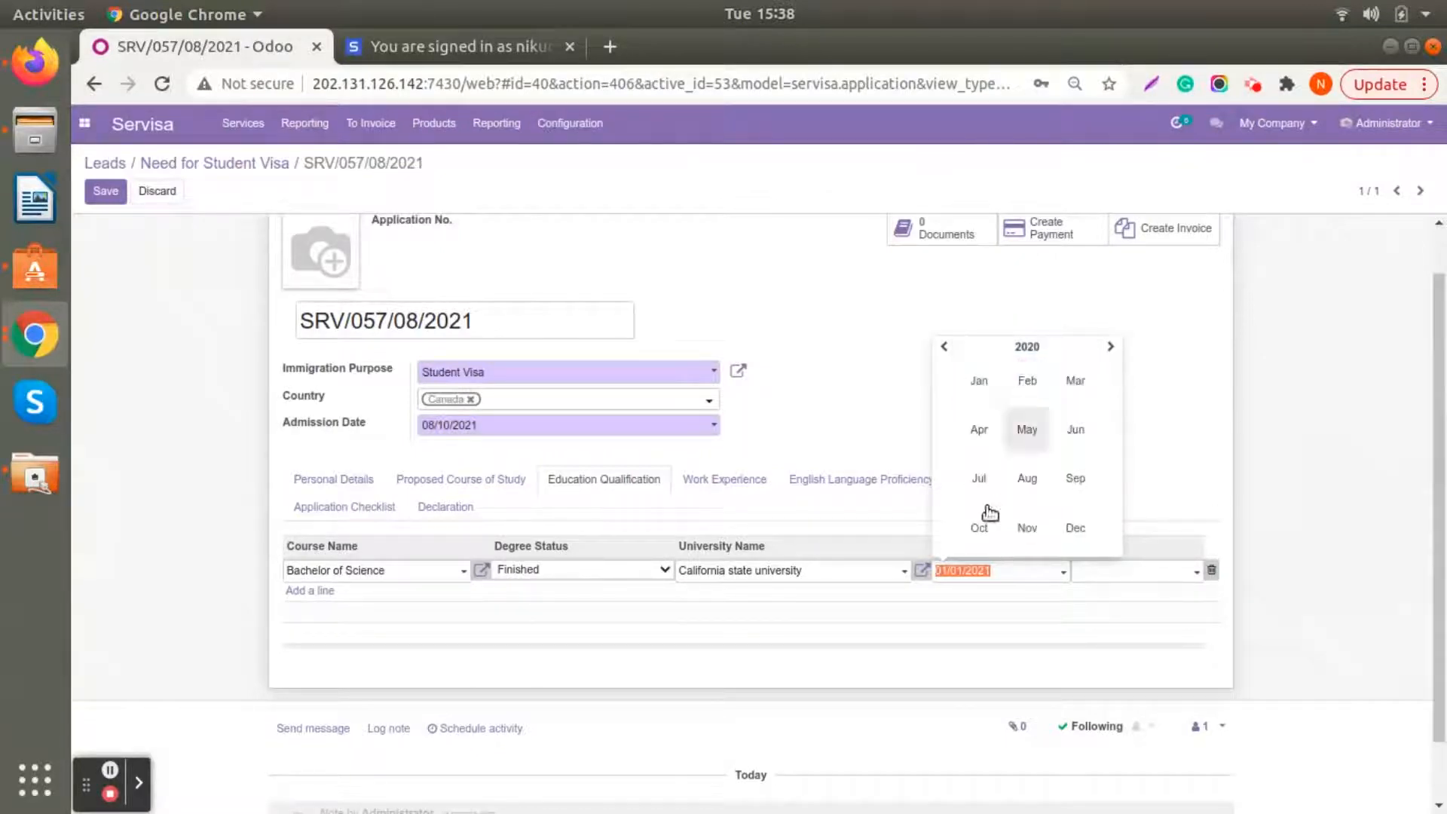
pyautogui.click(977, 382)
pyautogui.click(1047, 433)
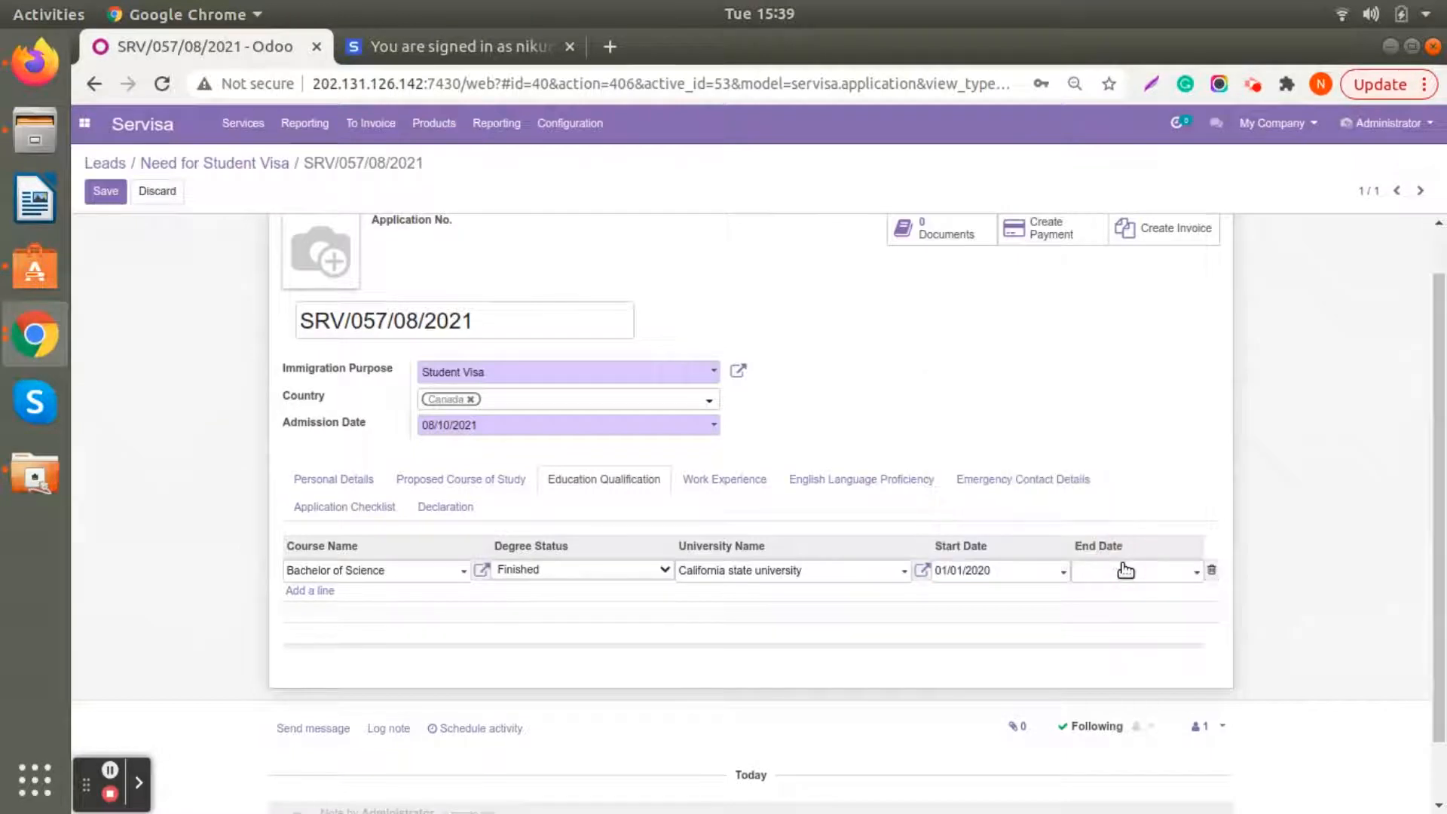
# - Set the end date of the Bachelor of Science qualification to 07/31/2021
pyautogui.click(1124, 570)
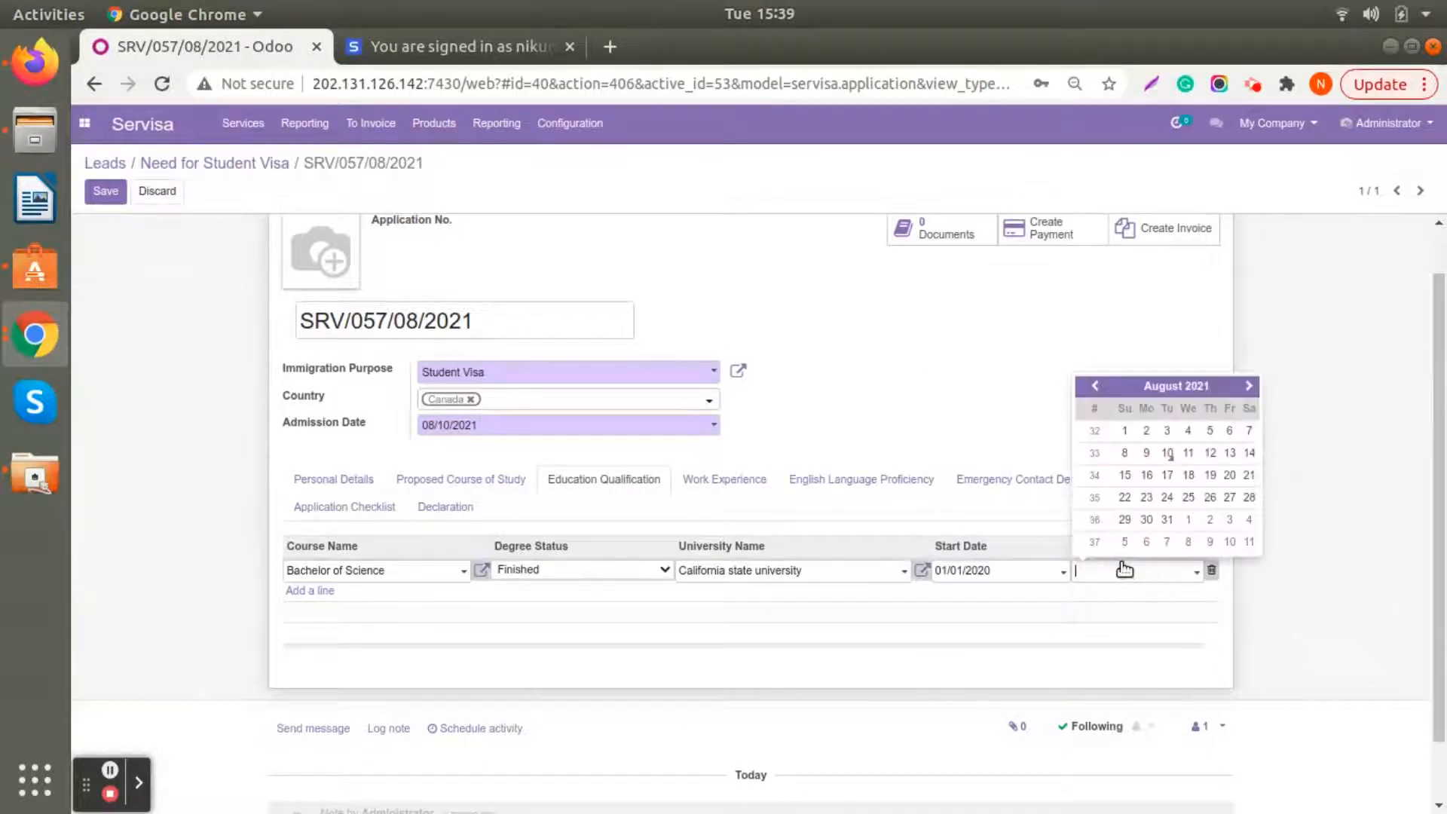
pyautogui.click(1095, 385)
pyautogui.click(1248, 520)
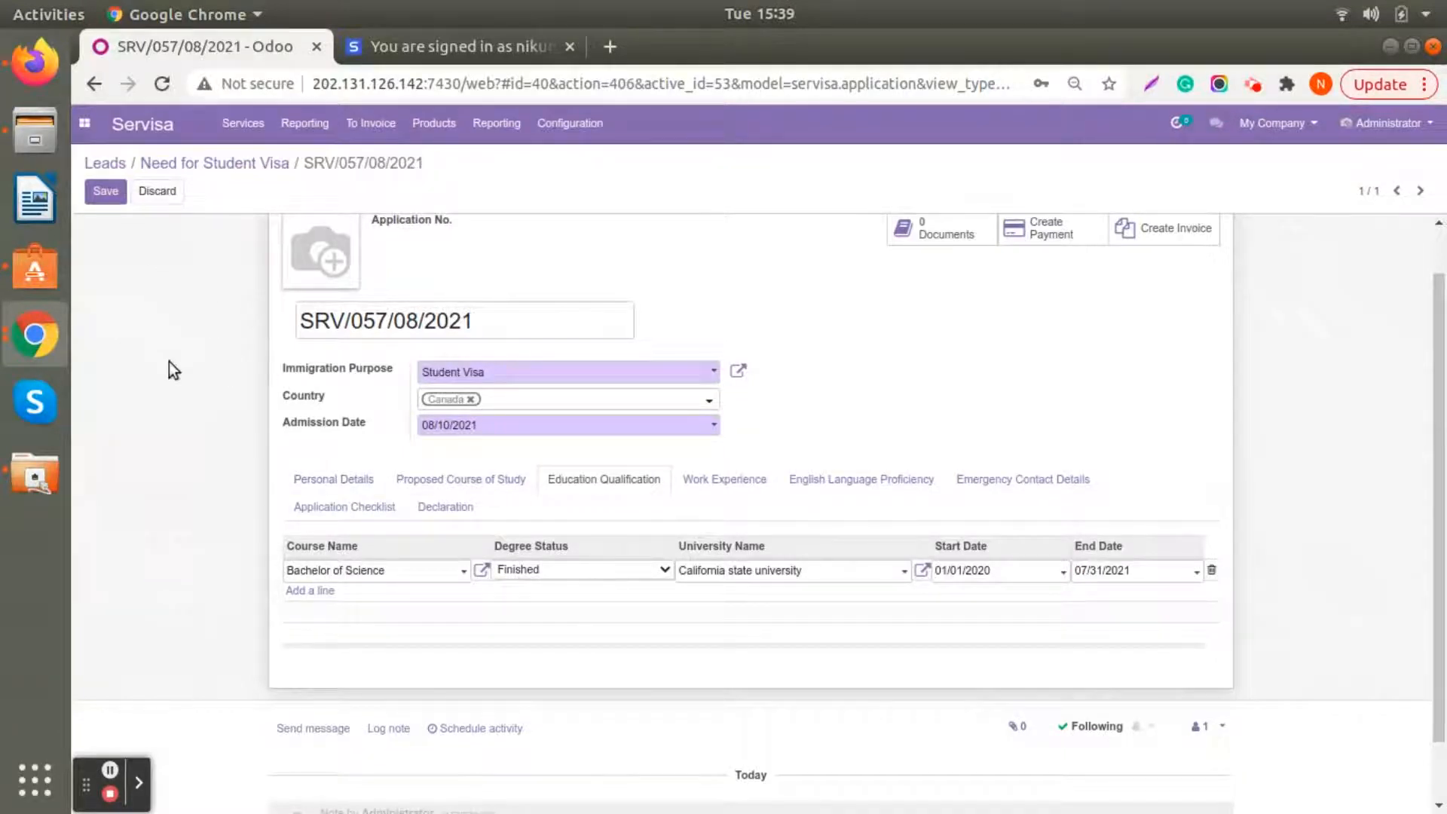
# - Choose IELTS – International English Language Testing System as the English proficiency test, leaving the work experience and test date empty
pyautogui.click(713, 481)
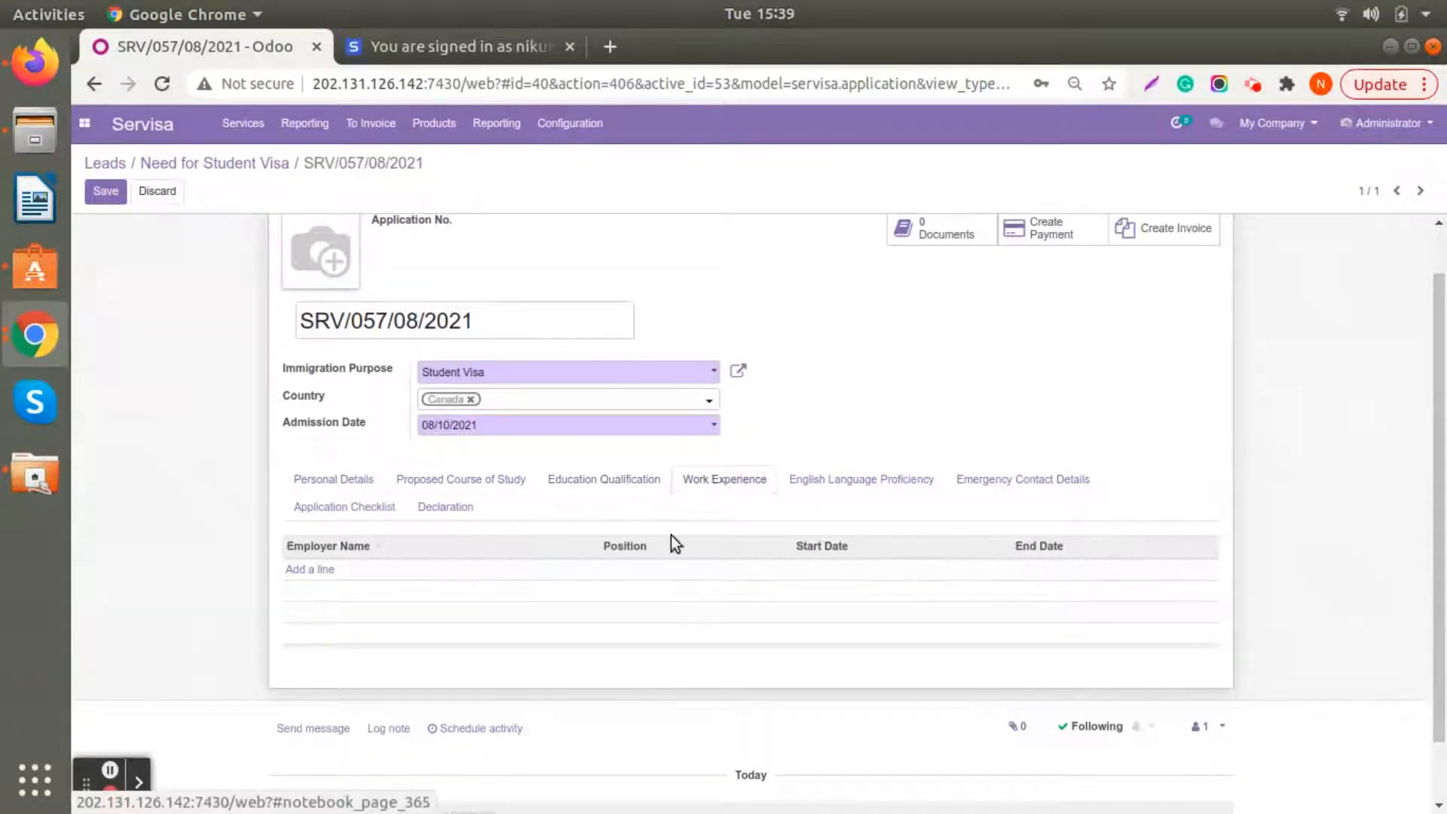
pyautogui.click(832, 482)
pyautogui.scroll(-2, 830, 490)
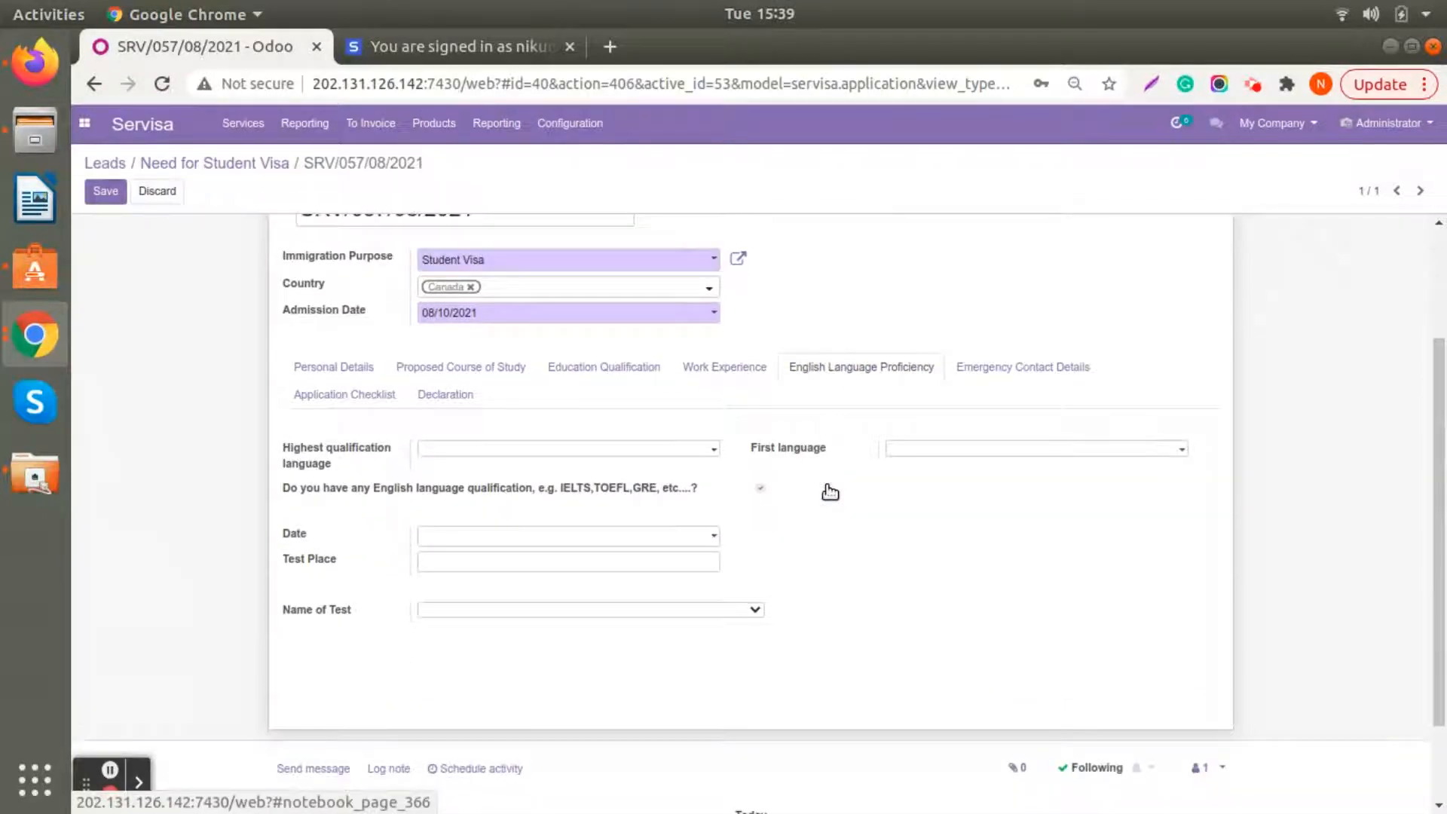
pyautogui.click(583, 542)
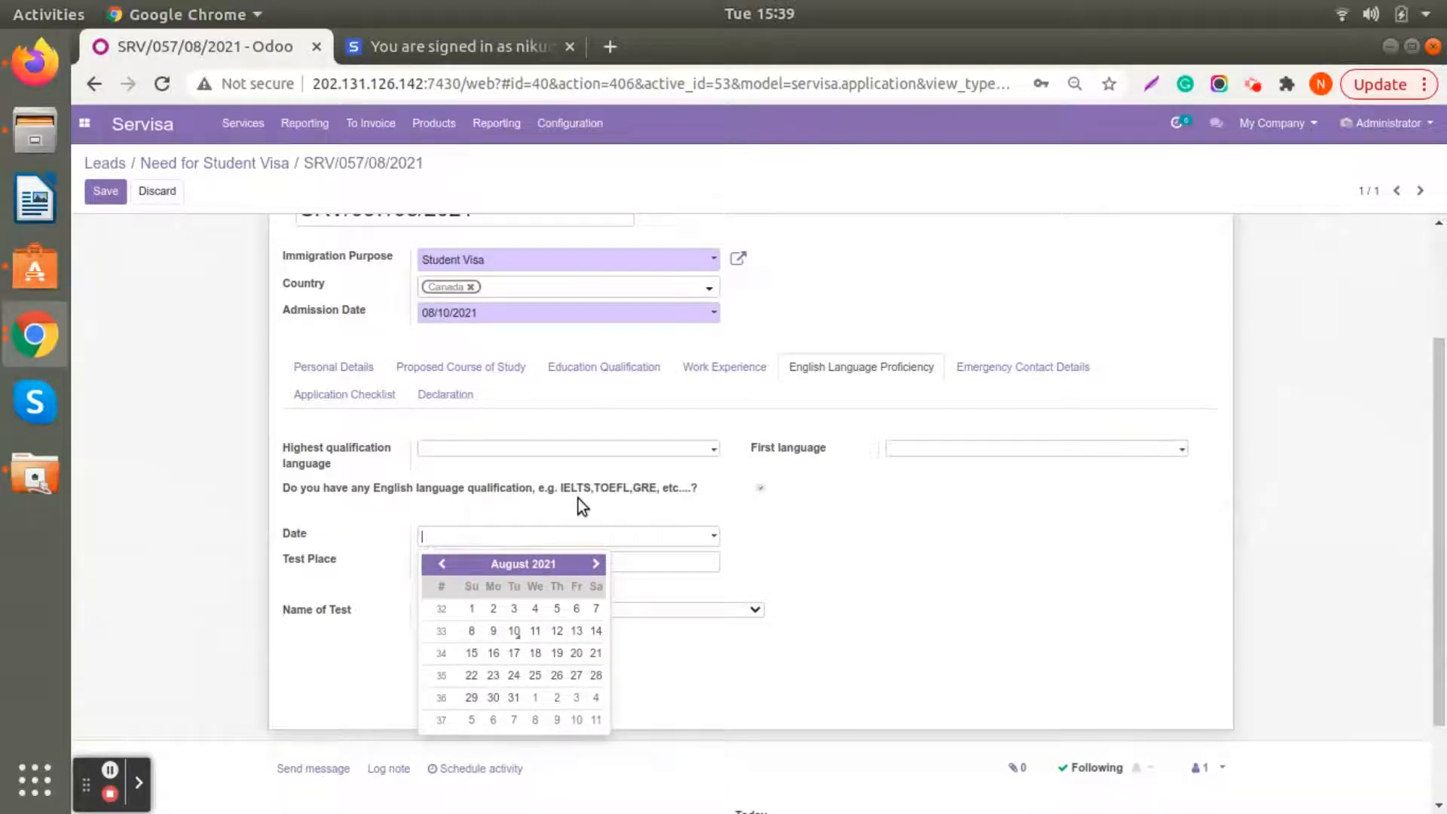
pyautogui.click(803, 561)
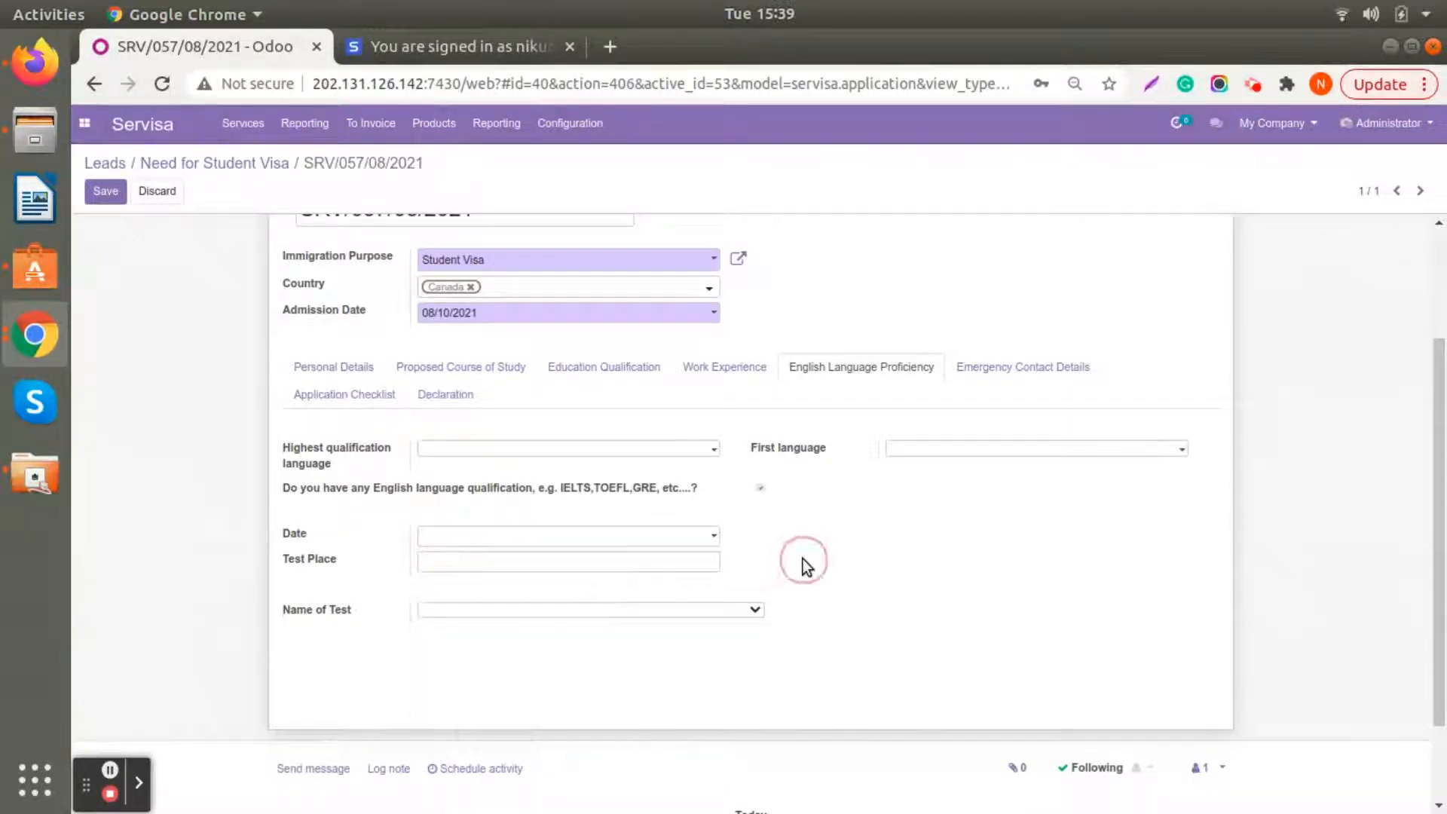
pyautogui.click(600, 608)
pyautogui.click(587, 652)
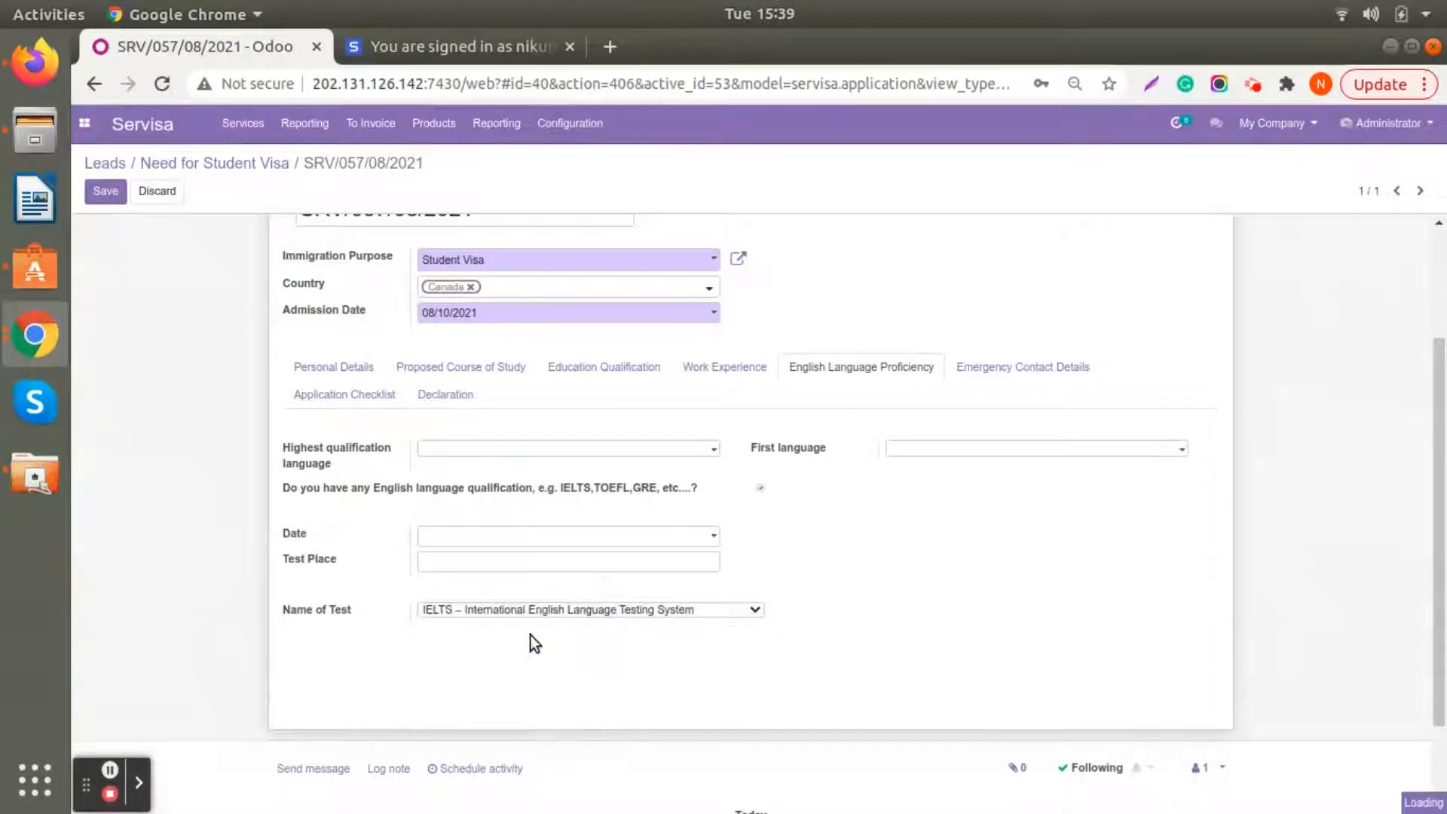
# - Enter 7 for each of the IELTS reading, writing, speaking and listening scores
pyautogui.scroll(-3, 490, 654)
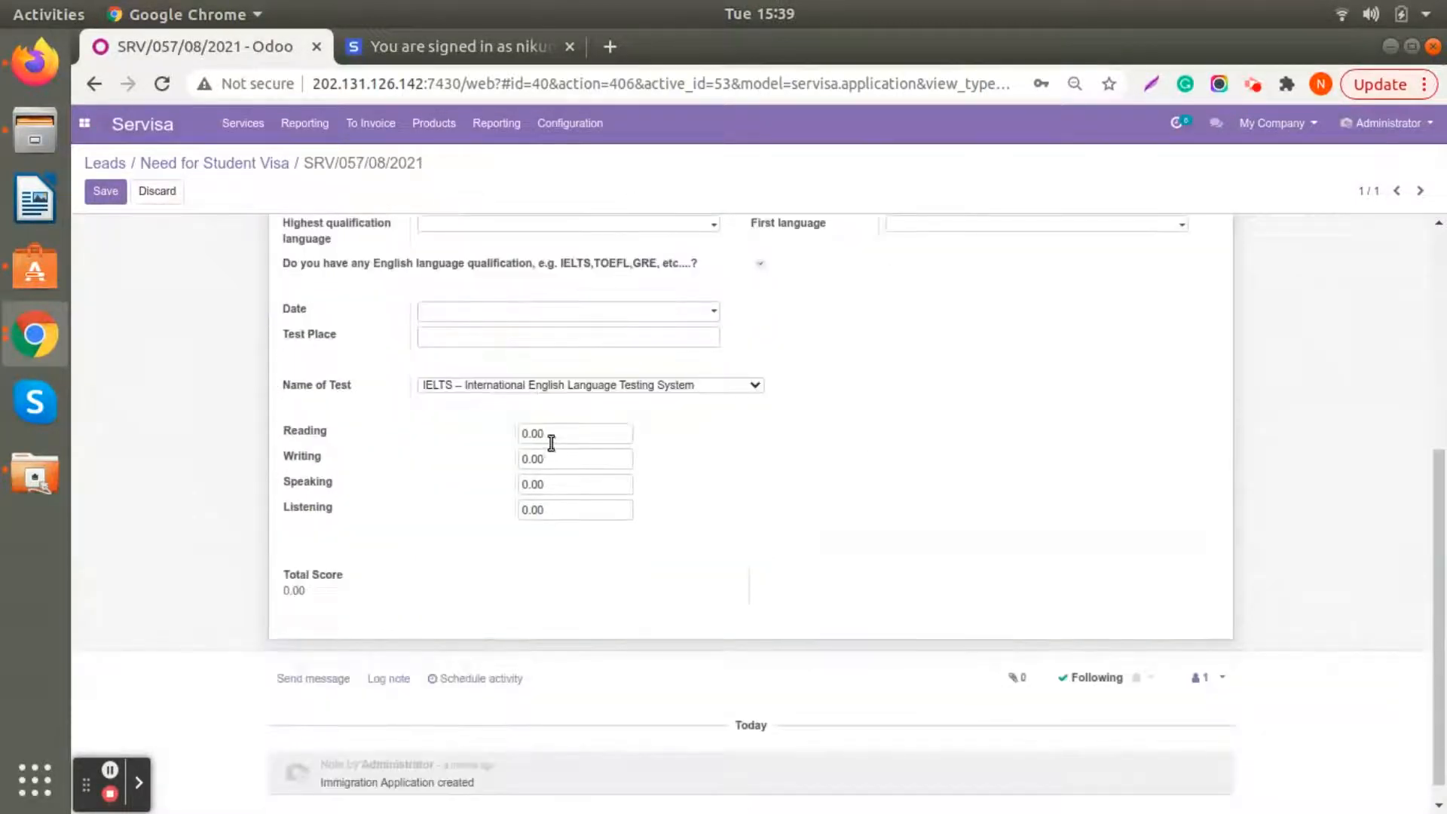
pyautogui.click(546, 434)
pyautogui.write('7')
pyautogui.click(527, 457)
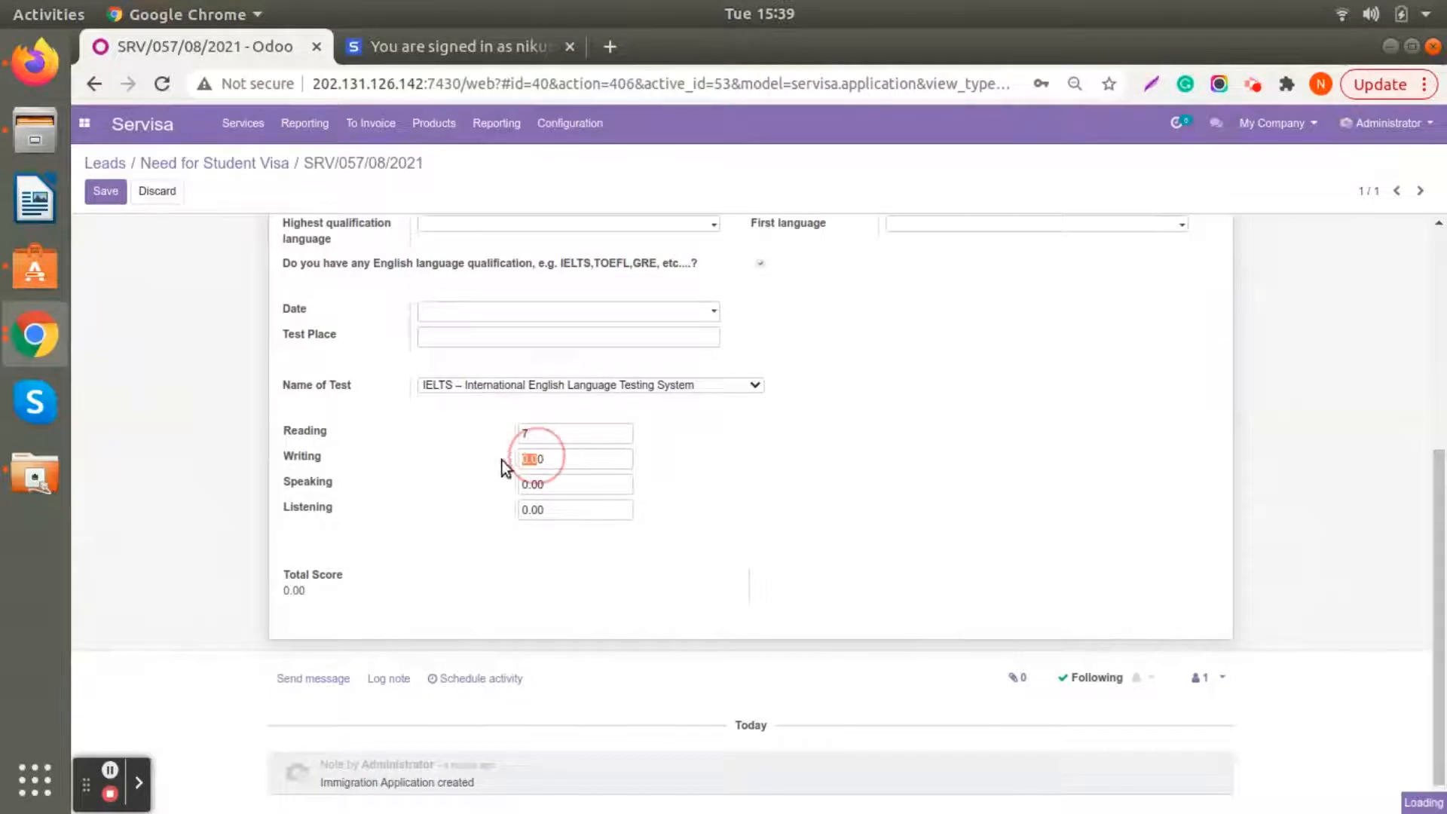
pyautogui.write('7')
pyautogui.click(543, 487)
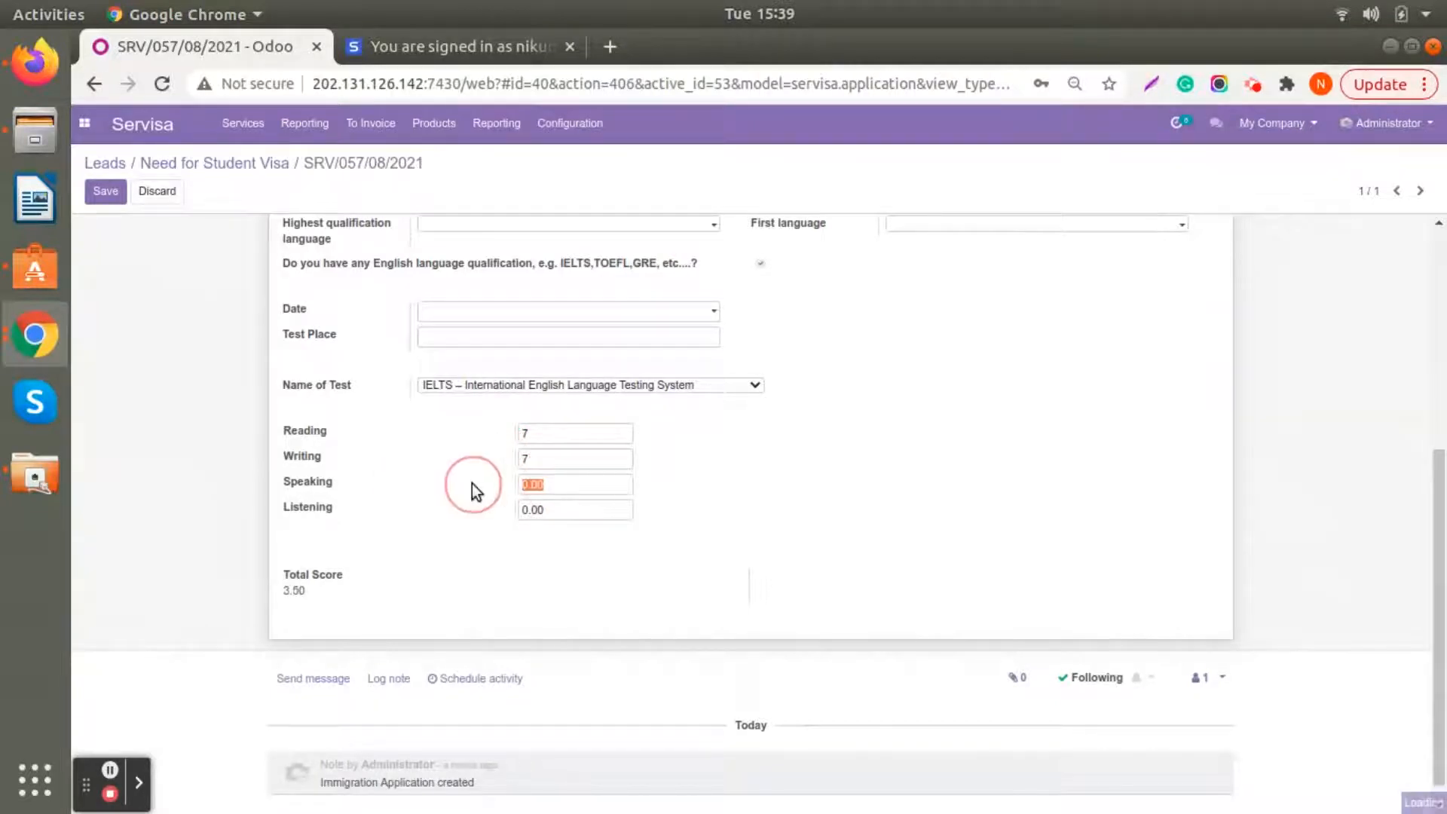
pyautogui.write('7')
pyautogui.click(545, 509)
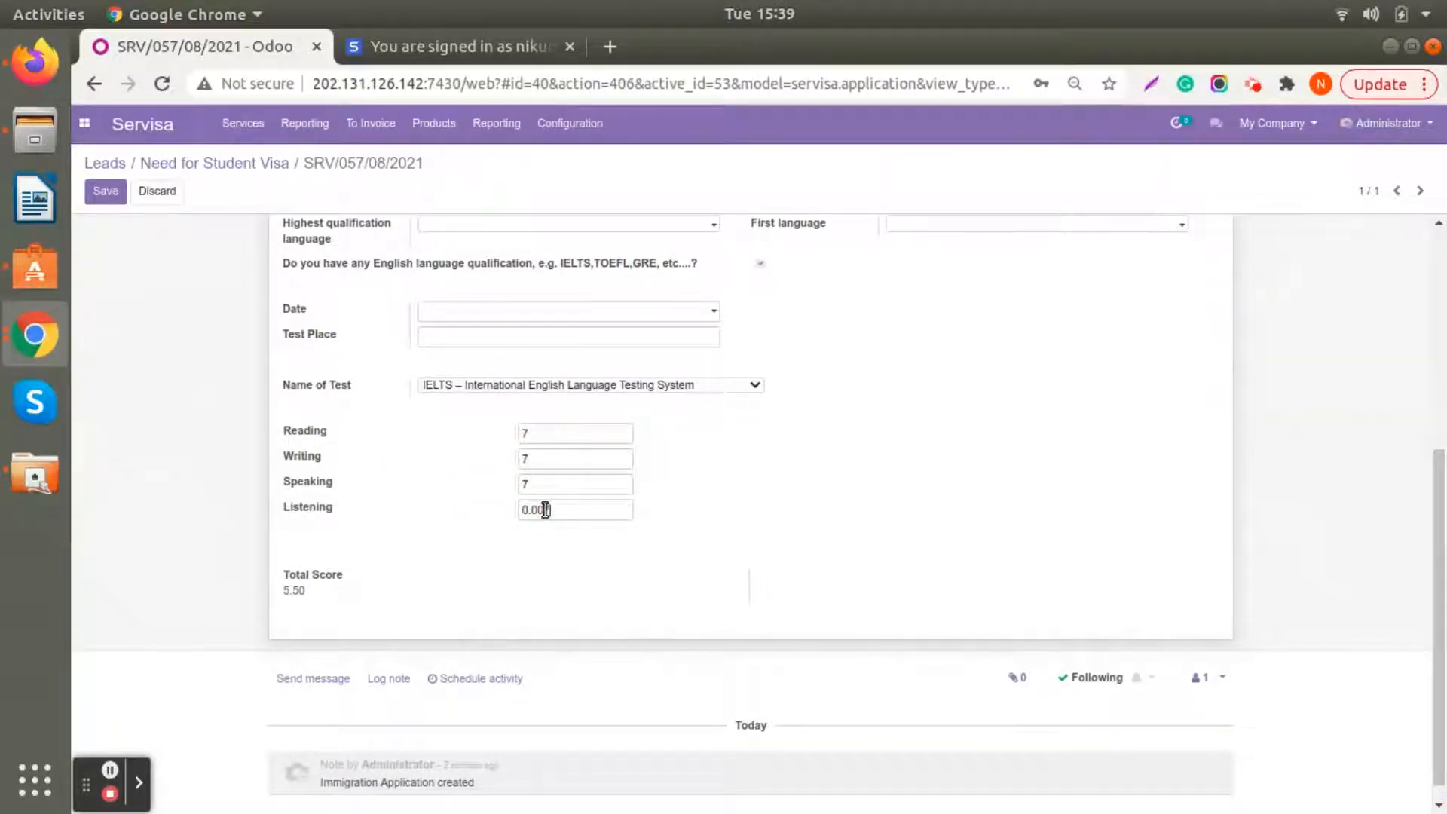
pyautogui.click(545, 509)
pyautogui.write('7')
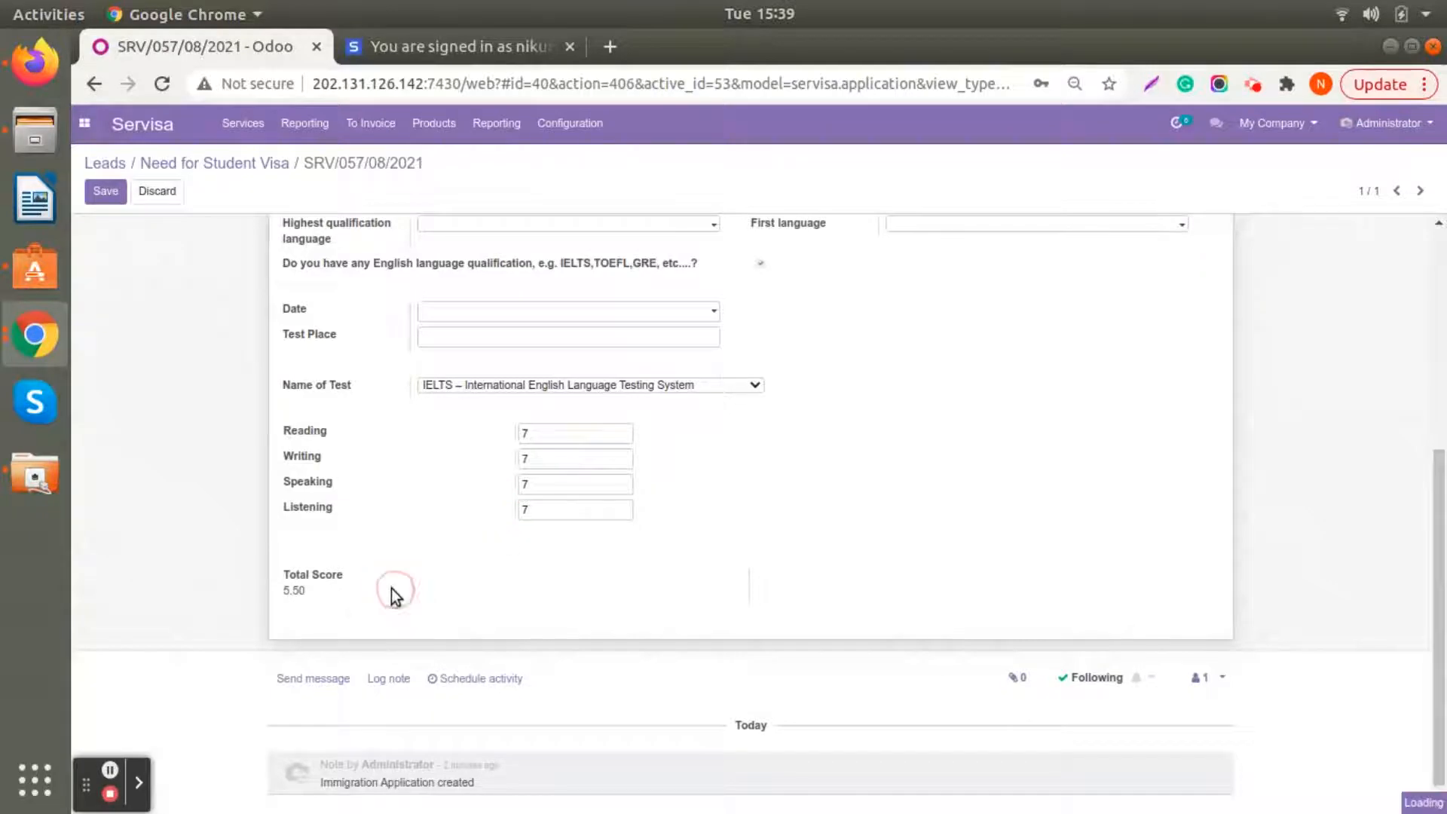
pyautogui.click(378, 589)
# - Set the first language to English in the English language proficiency details
pyautogui.scroll(5, 378, 589)
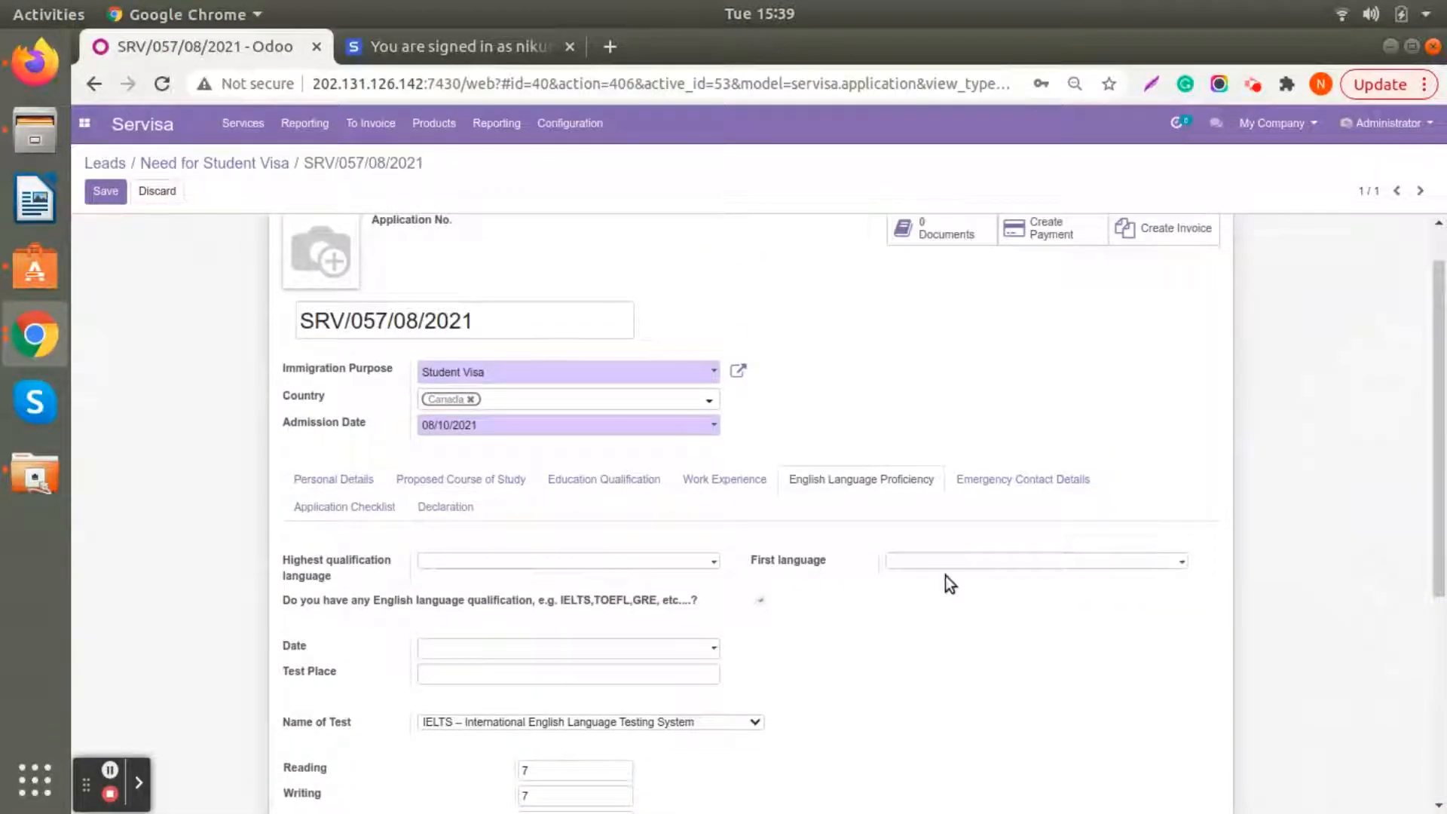
pyautogui.click(972, 565)
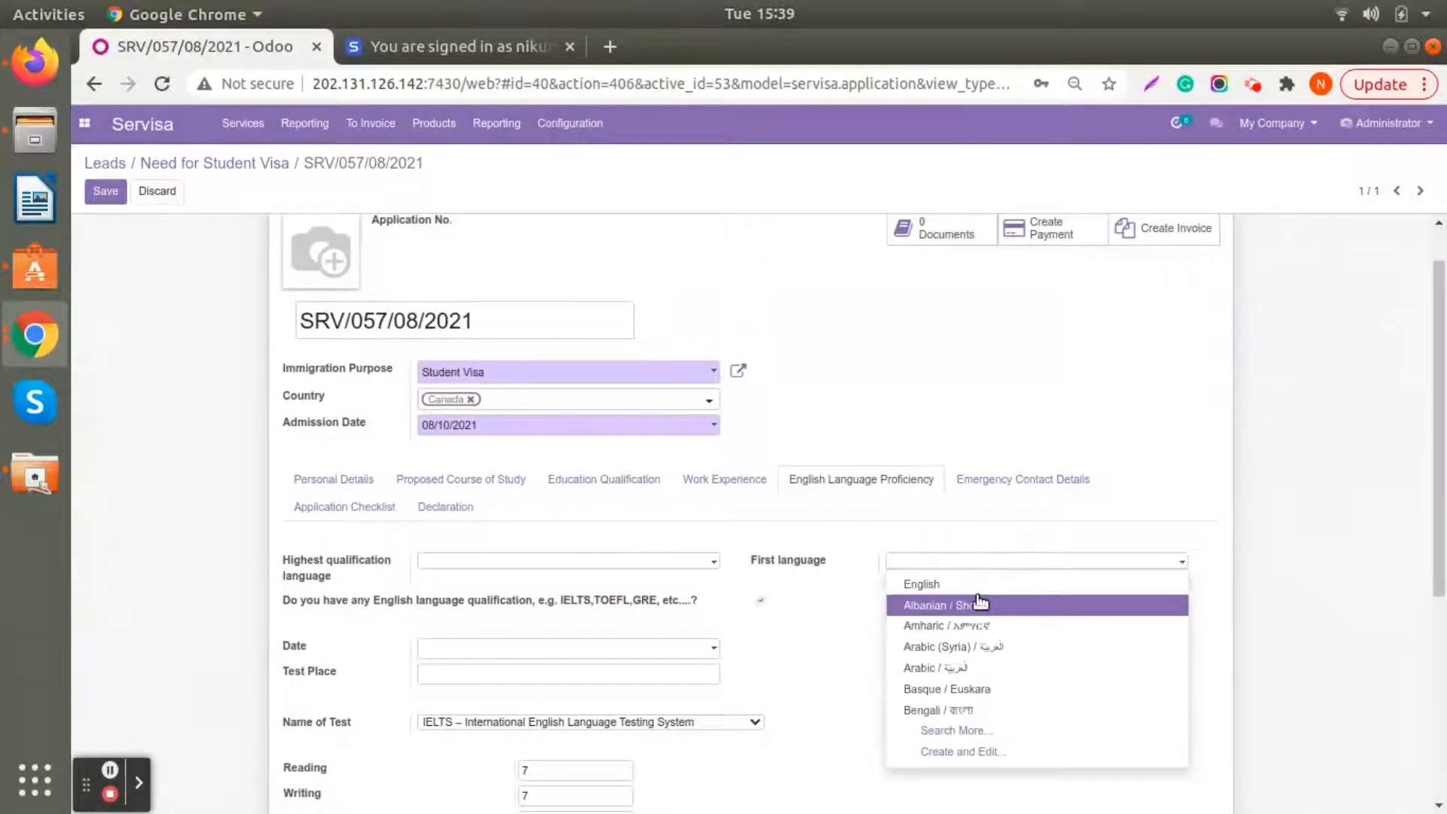
pyautogui.click(981, 585)
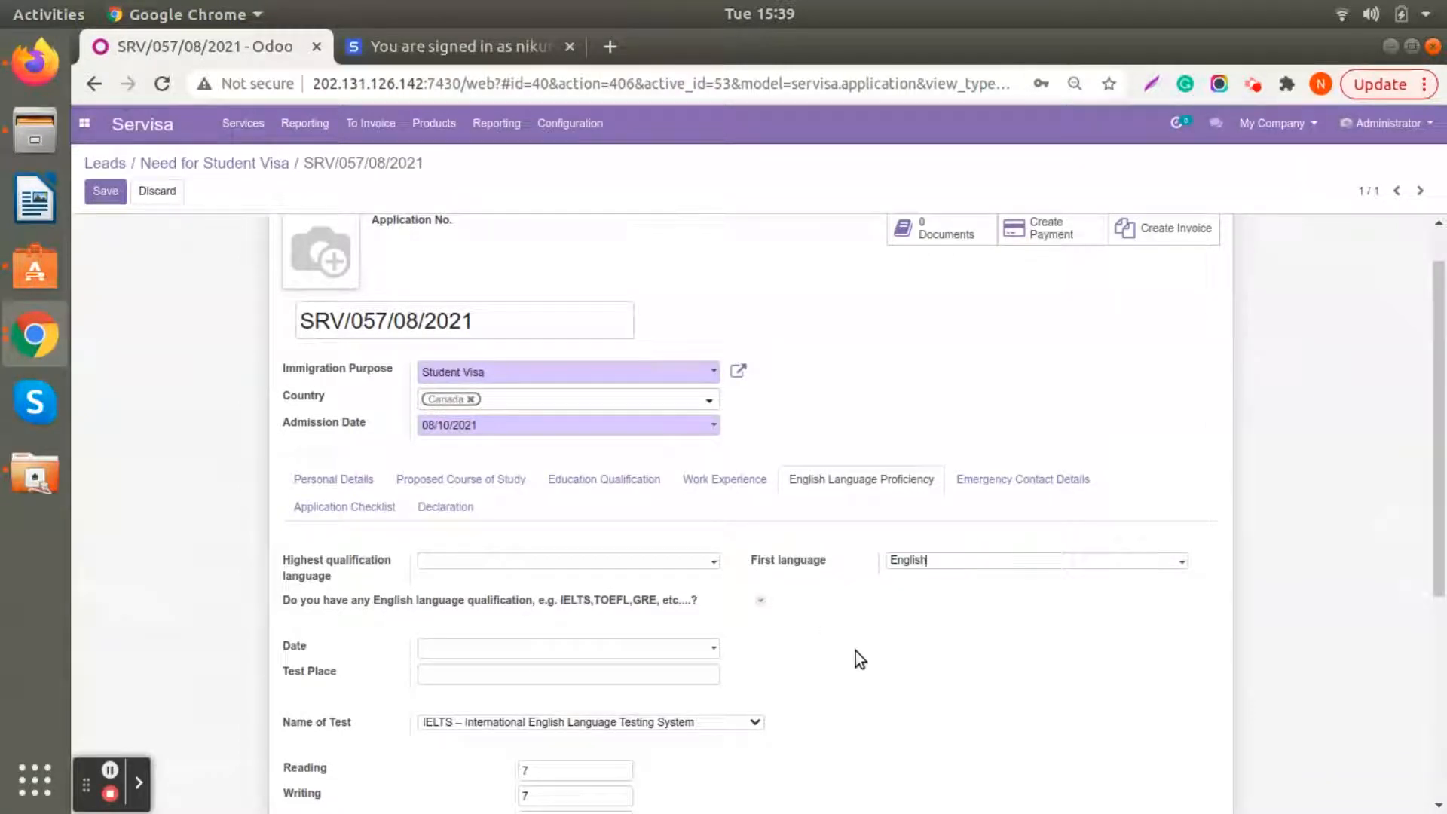
# - Mark School Marksheet and Credit Certificate as received in the application checklist, leaving the emergency contact details empty
pyautogui.click(975, 479)
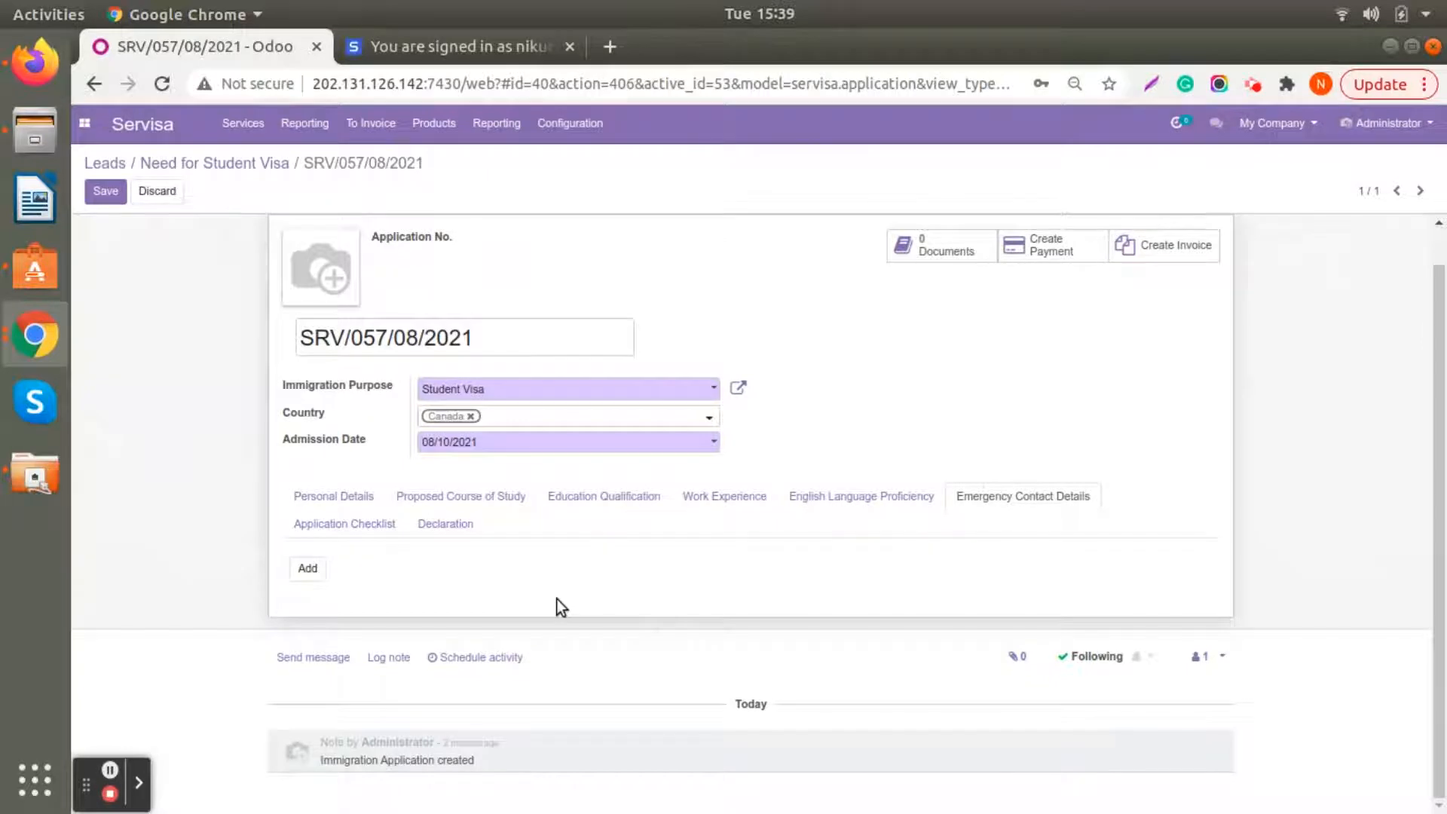
pyautogui.scroll(1, 562, 607)
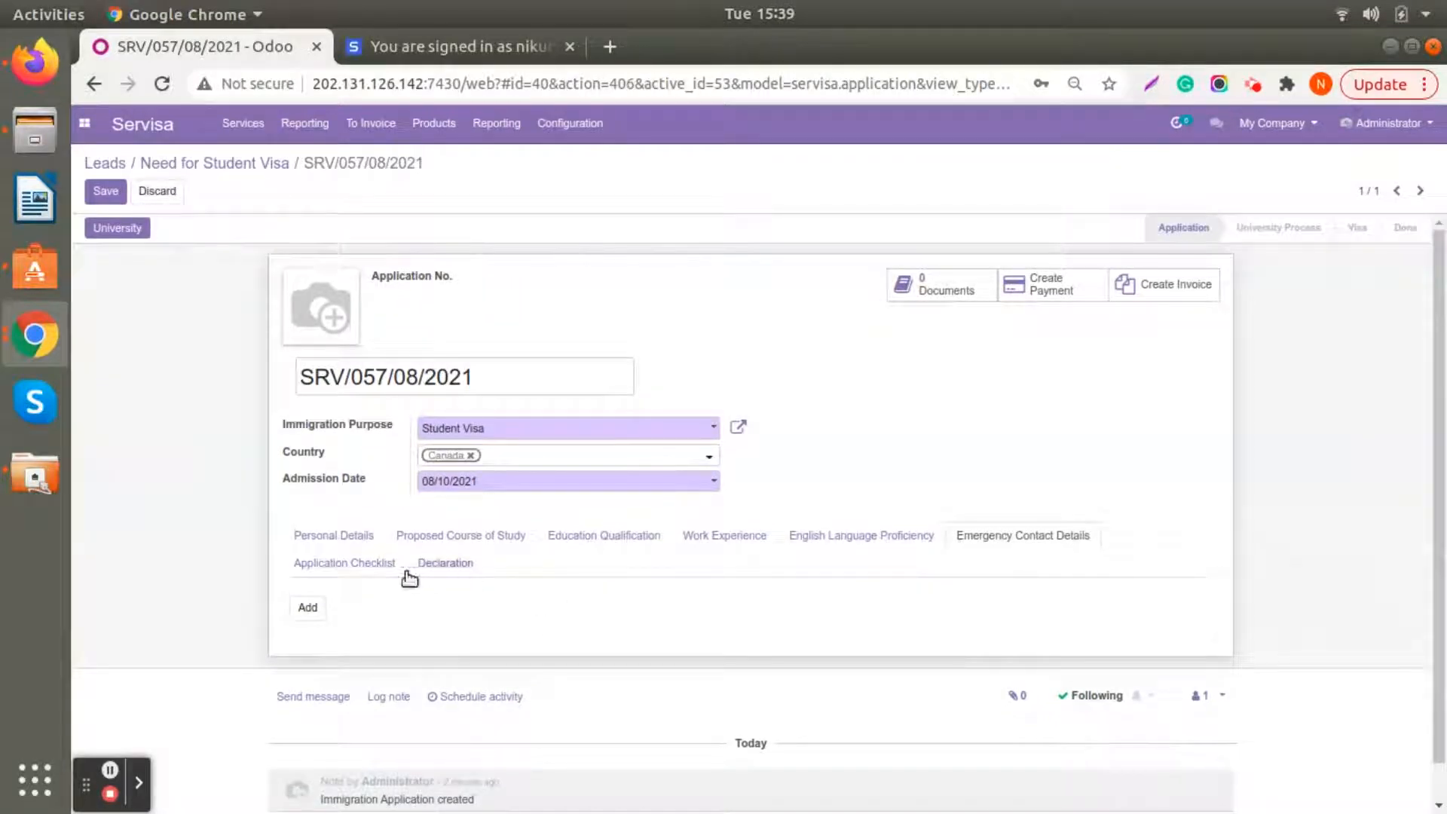
pyautogui.click(373, 567)
pyautogui.scroll(-4, 920, 474)
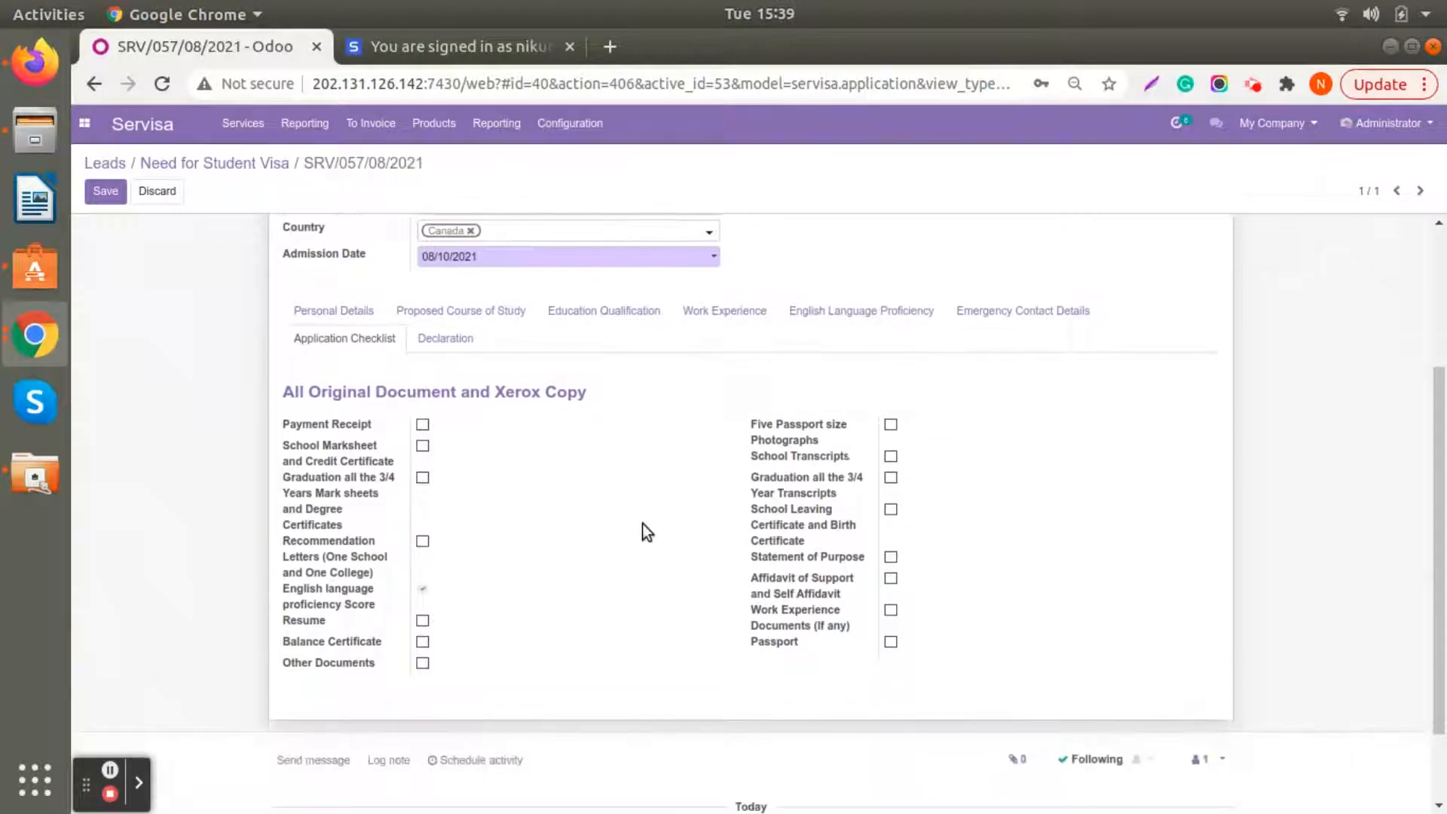
pyautogui.scroll(3, 642, 523)
pyautogui.scroll(-1, 646, 532)
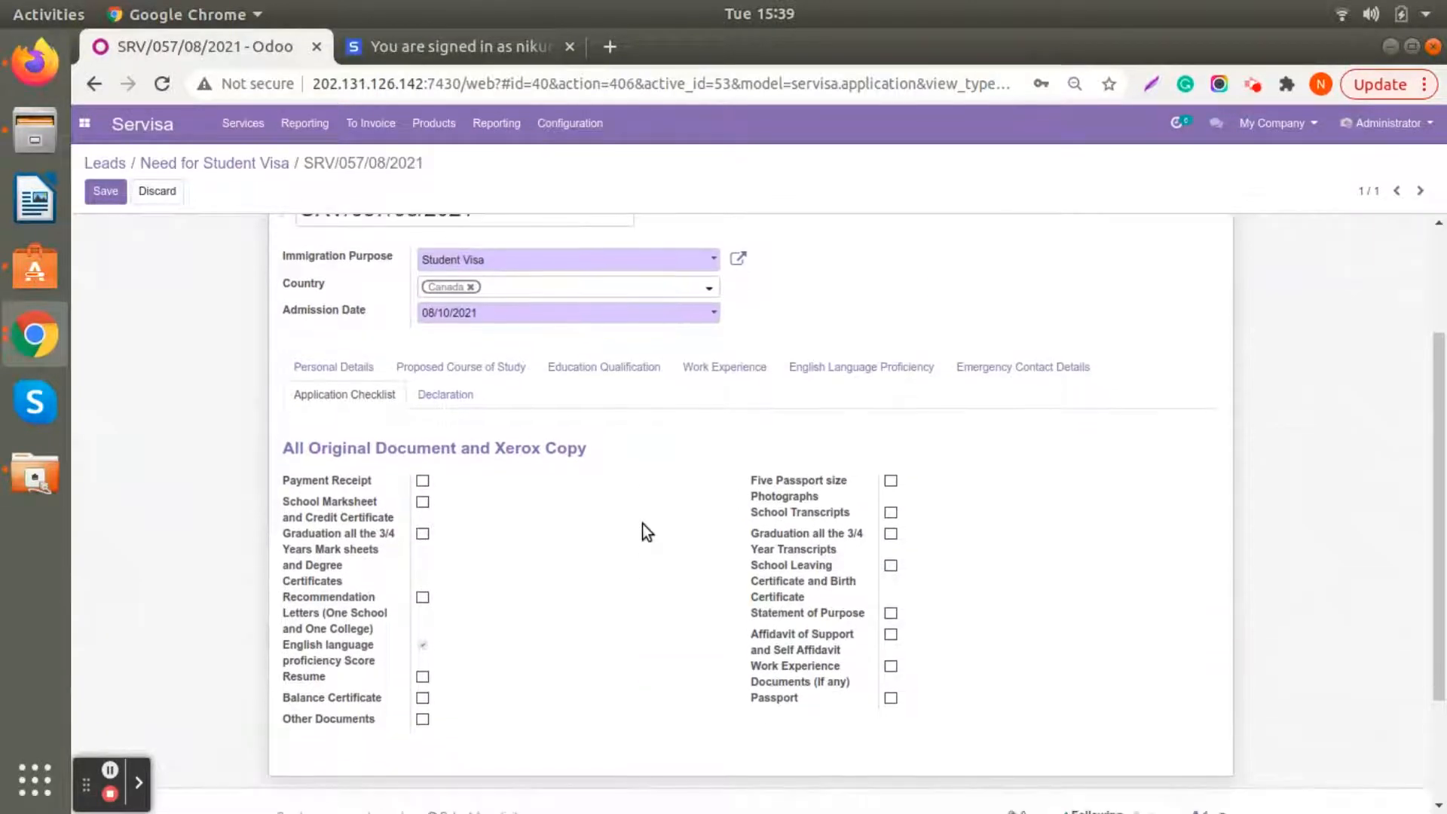
pyautogui.click(422, 502)
pyautogui.scroll(3, 625, 580)
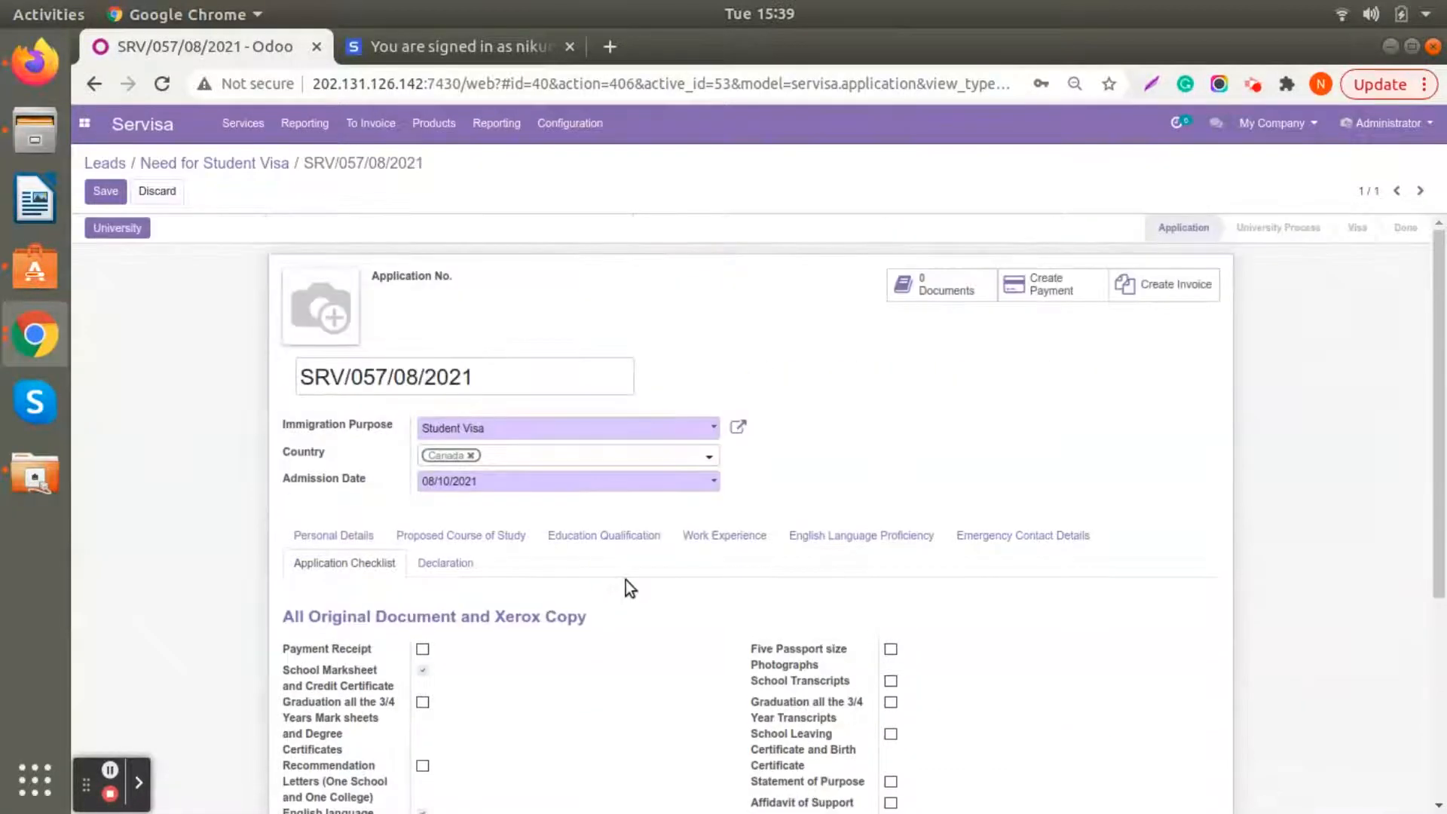
# - Attach Visa Management Brochure.pptx.pdf to the application as a file document named Mark Sheet and save it
pyautogui.click(932, 286)
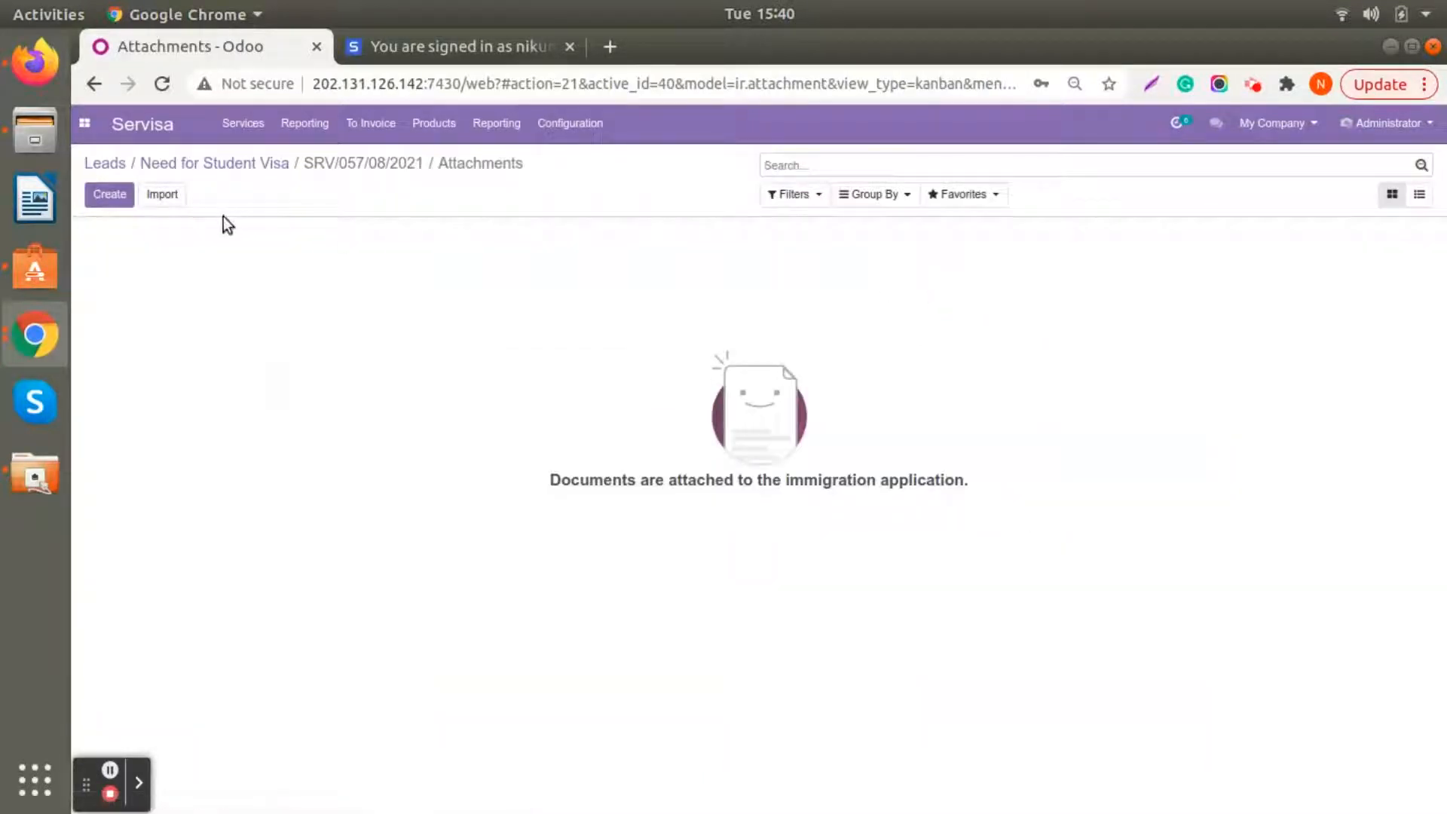
pyautogui.click(119, 198)
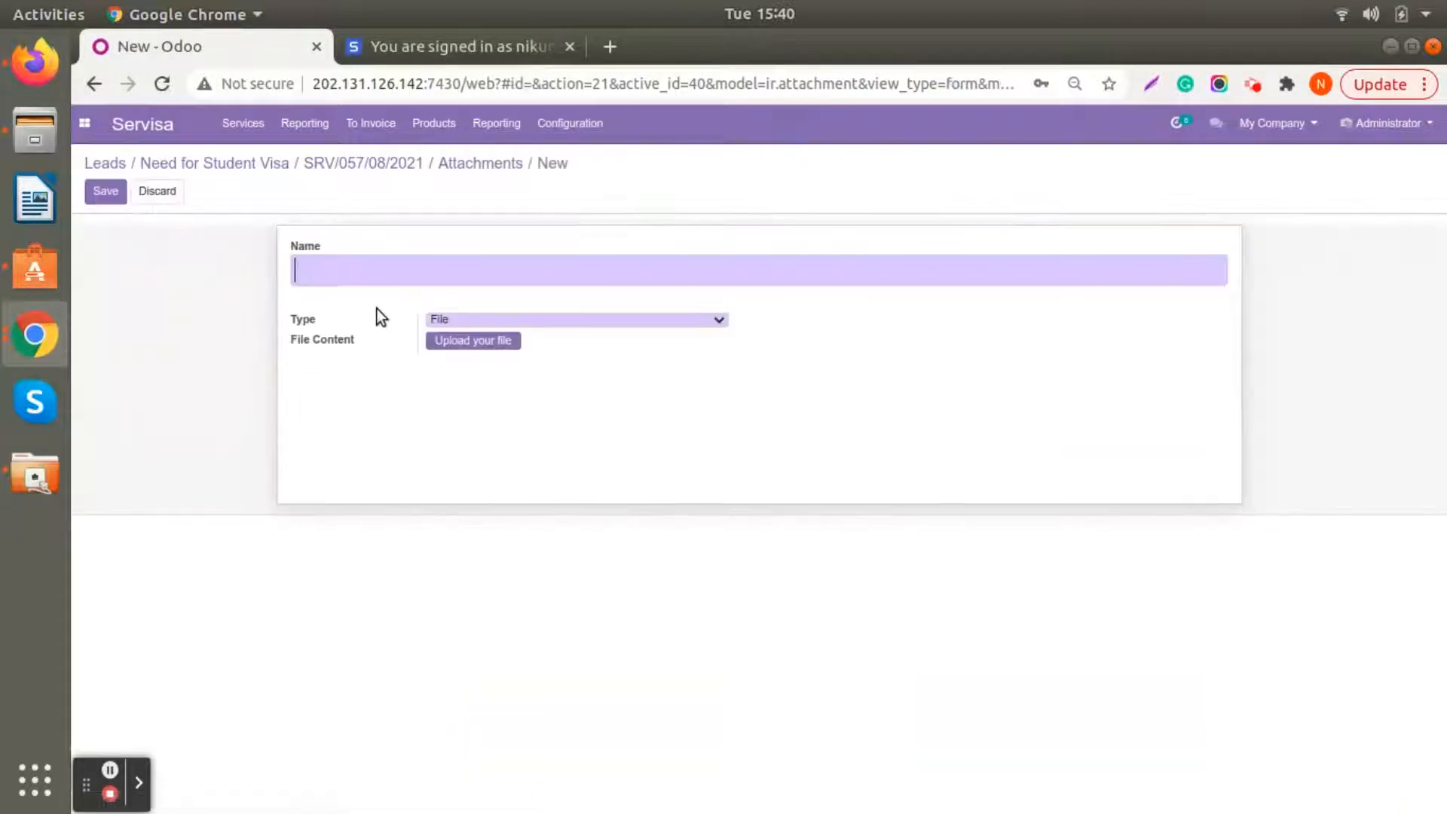
pyautogui.write('Mark Sheet')
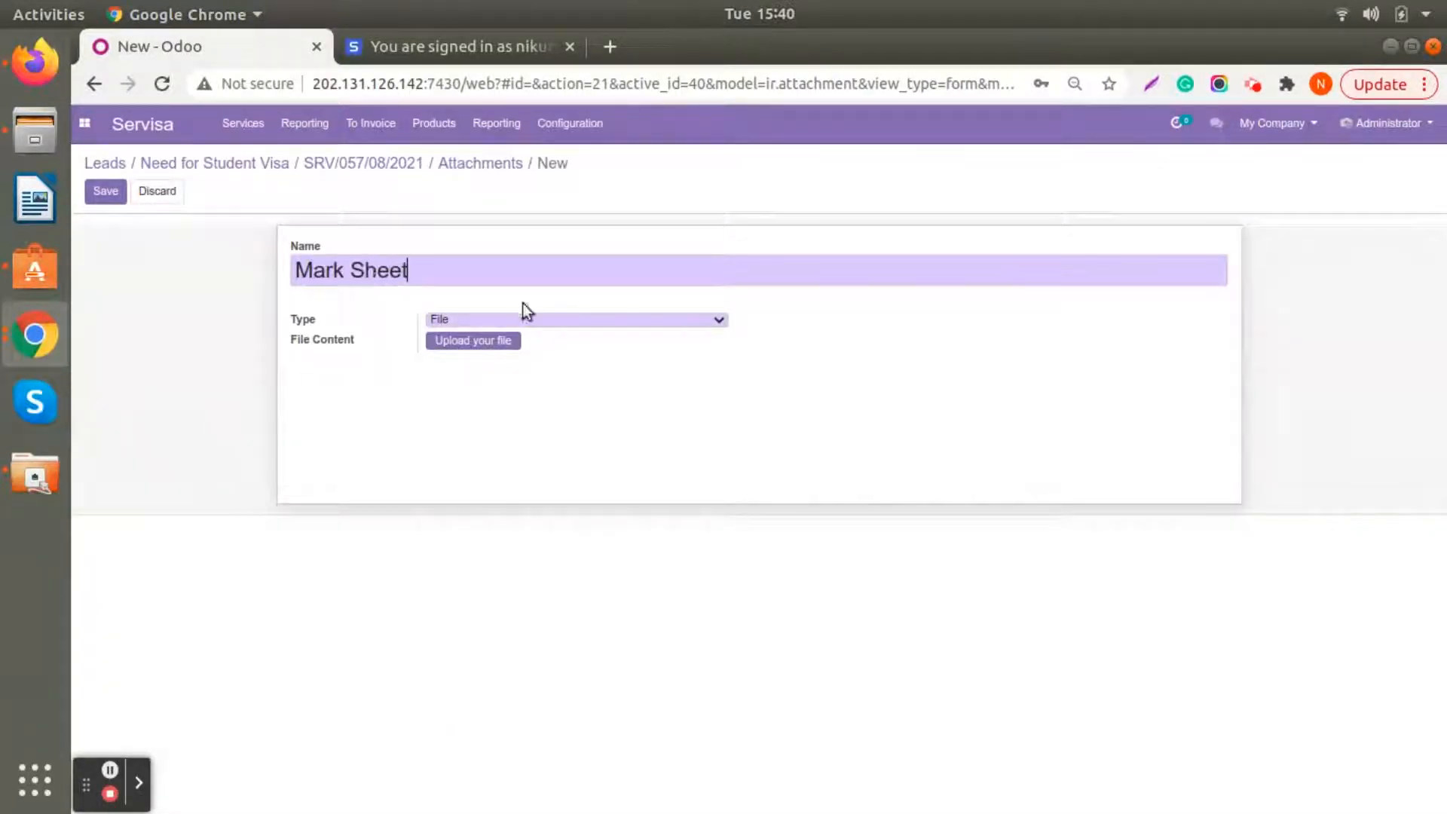
pyautogui.click(507, 340)
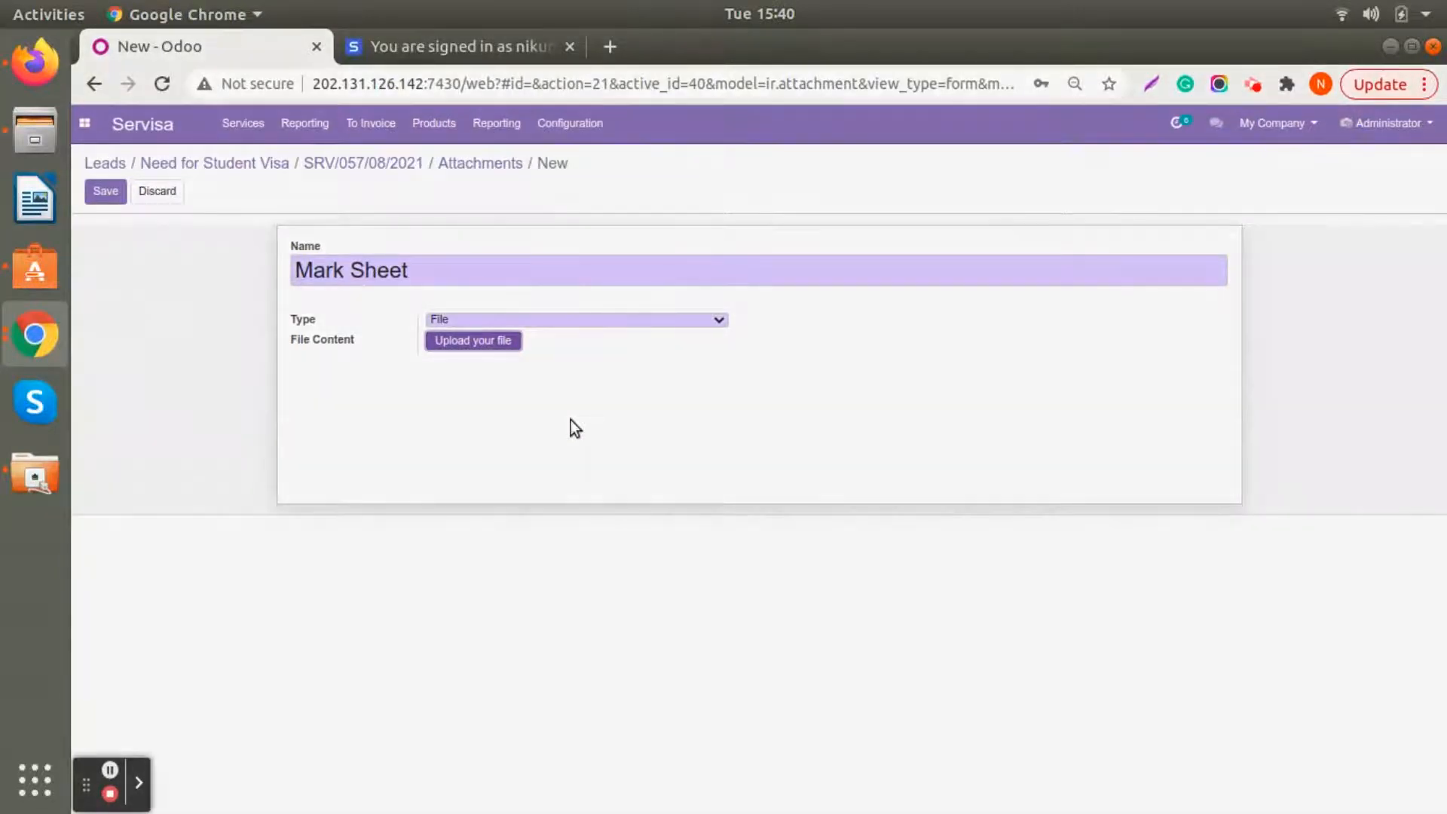
pyautogui.click(413, 369)
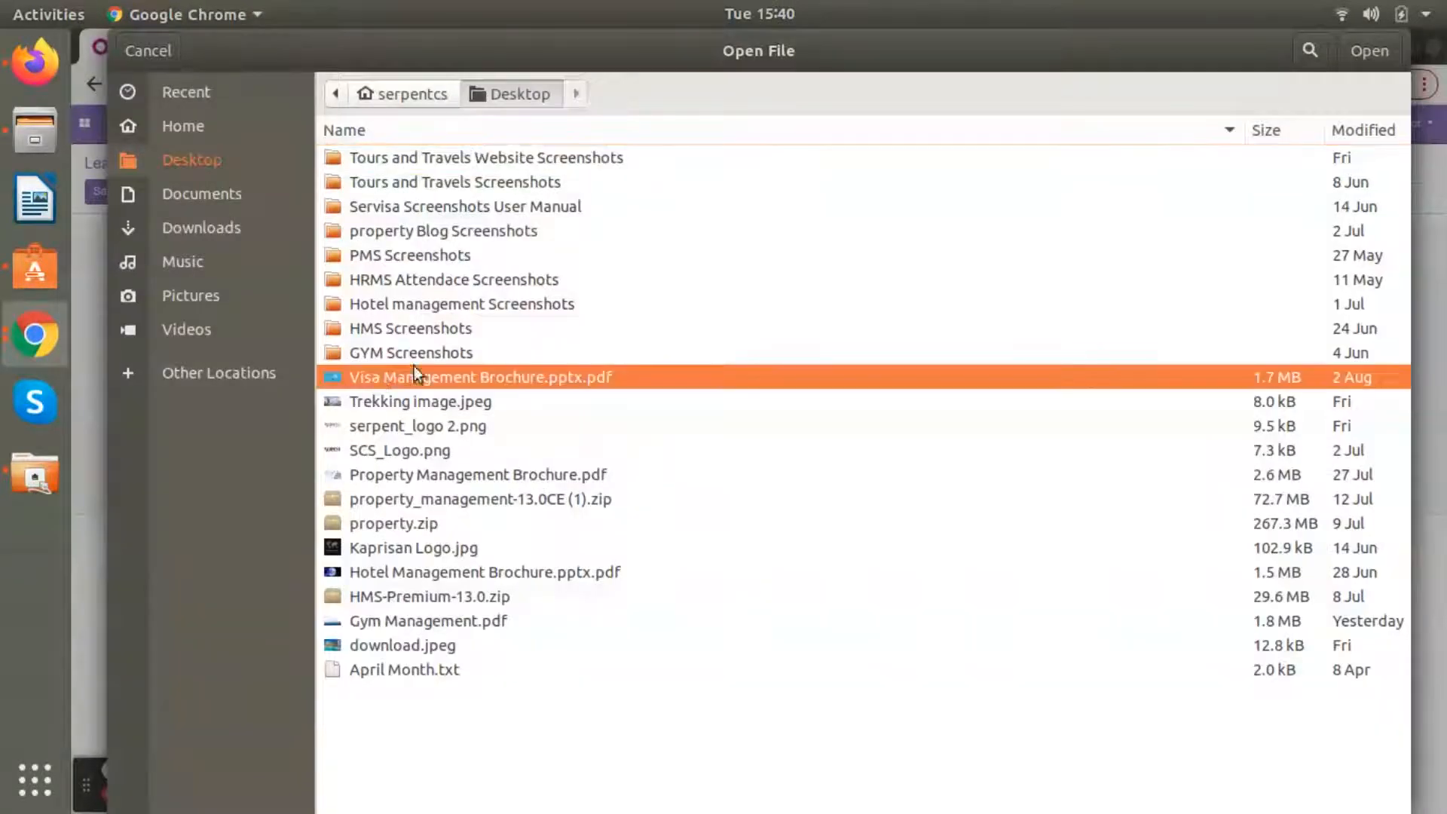
pyautogui.click(1373, 50)
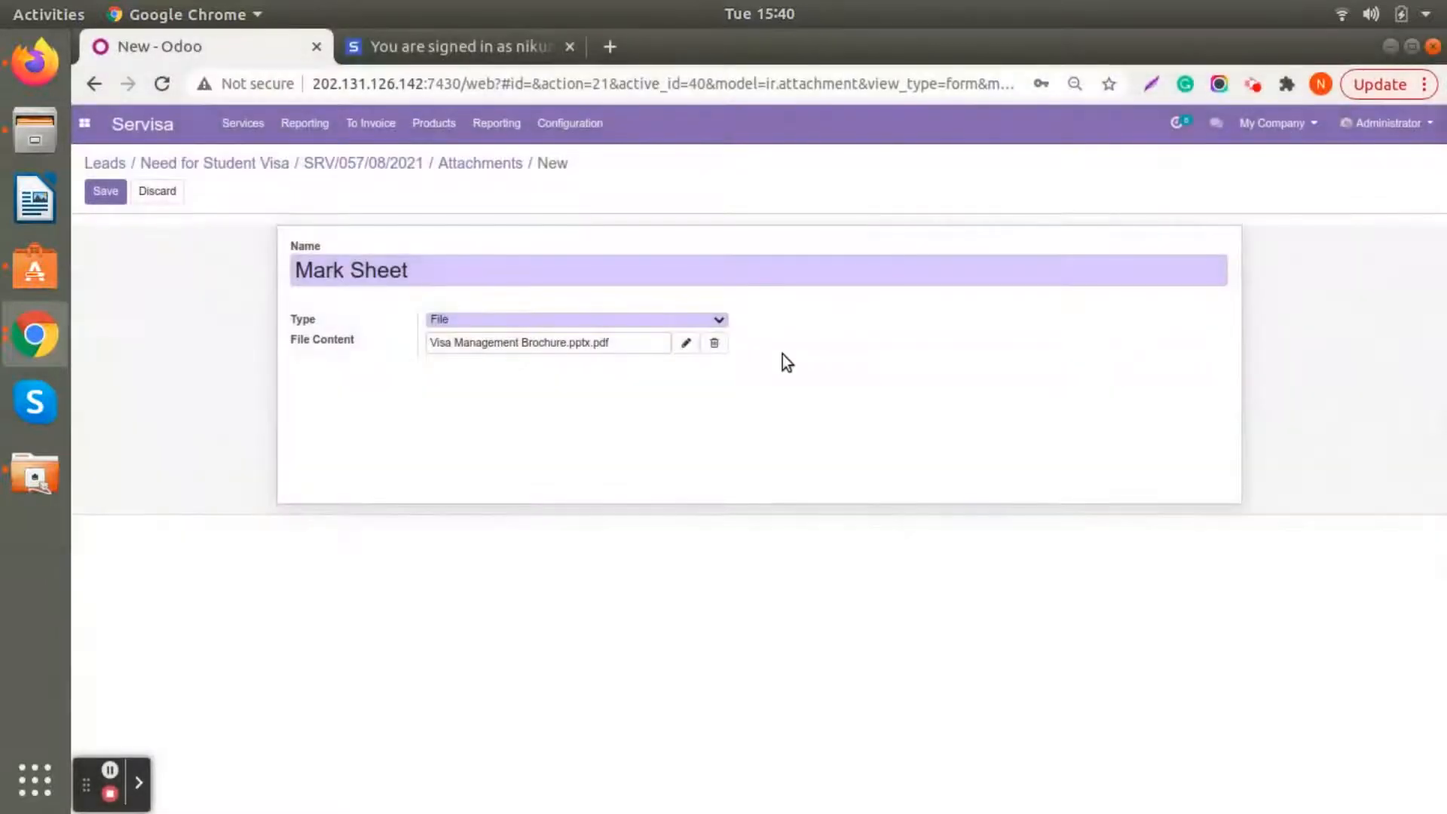
pyautogui.click(104, 193)
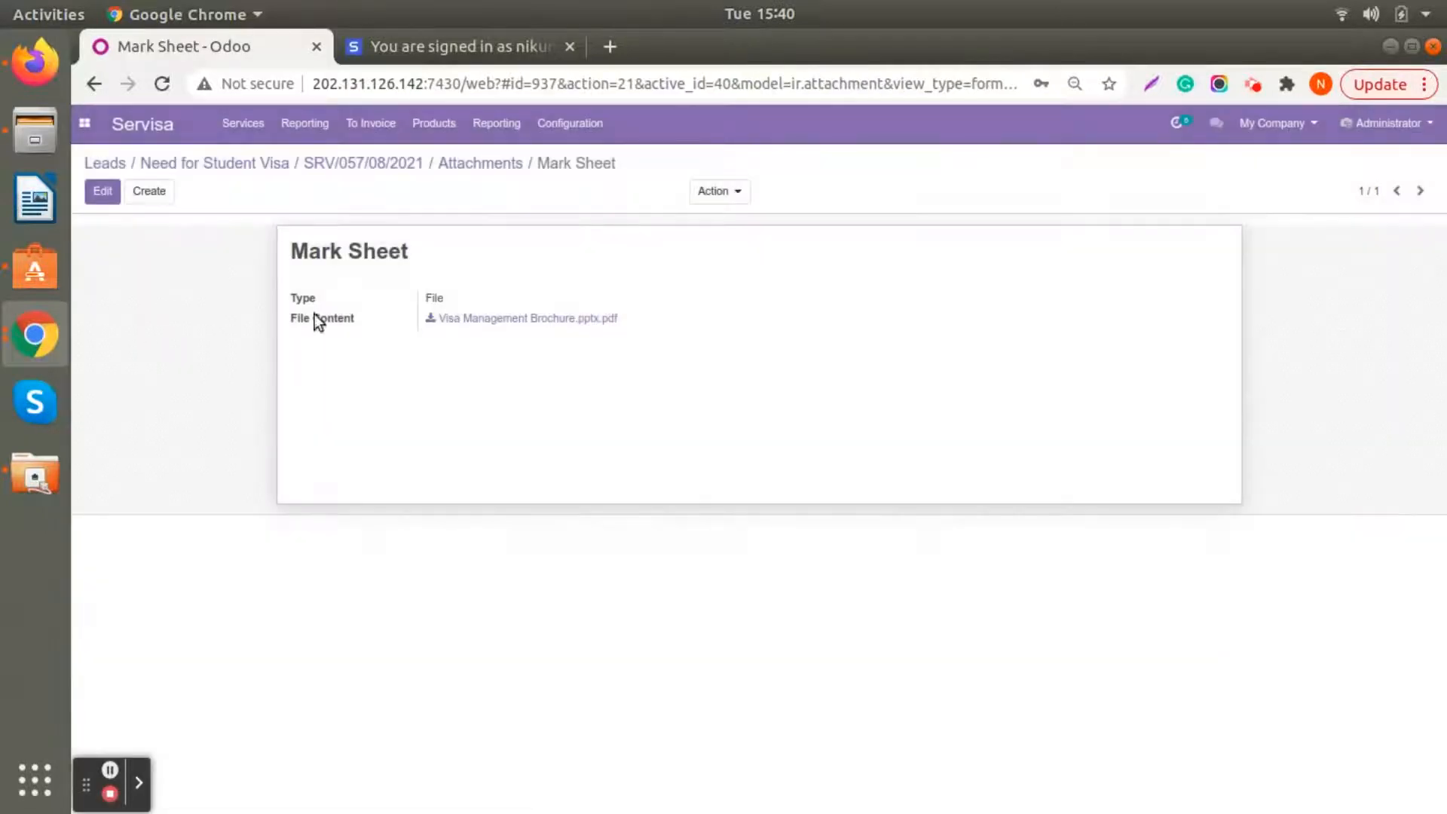
# - Mark Payment Receipt, the 3/4-year graduation mark sheets and degree certificates, and Recommendation Letters as received in the application checklist
pyautogui.click(339, 171)
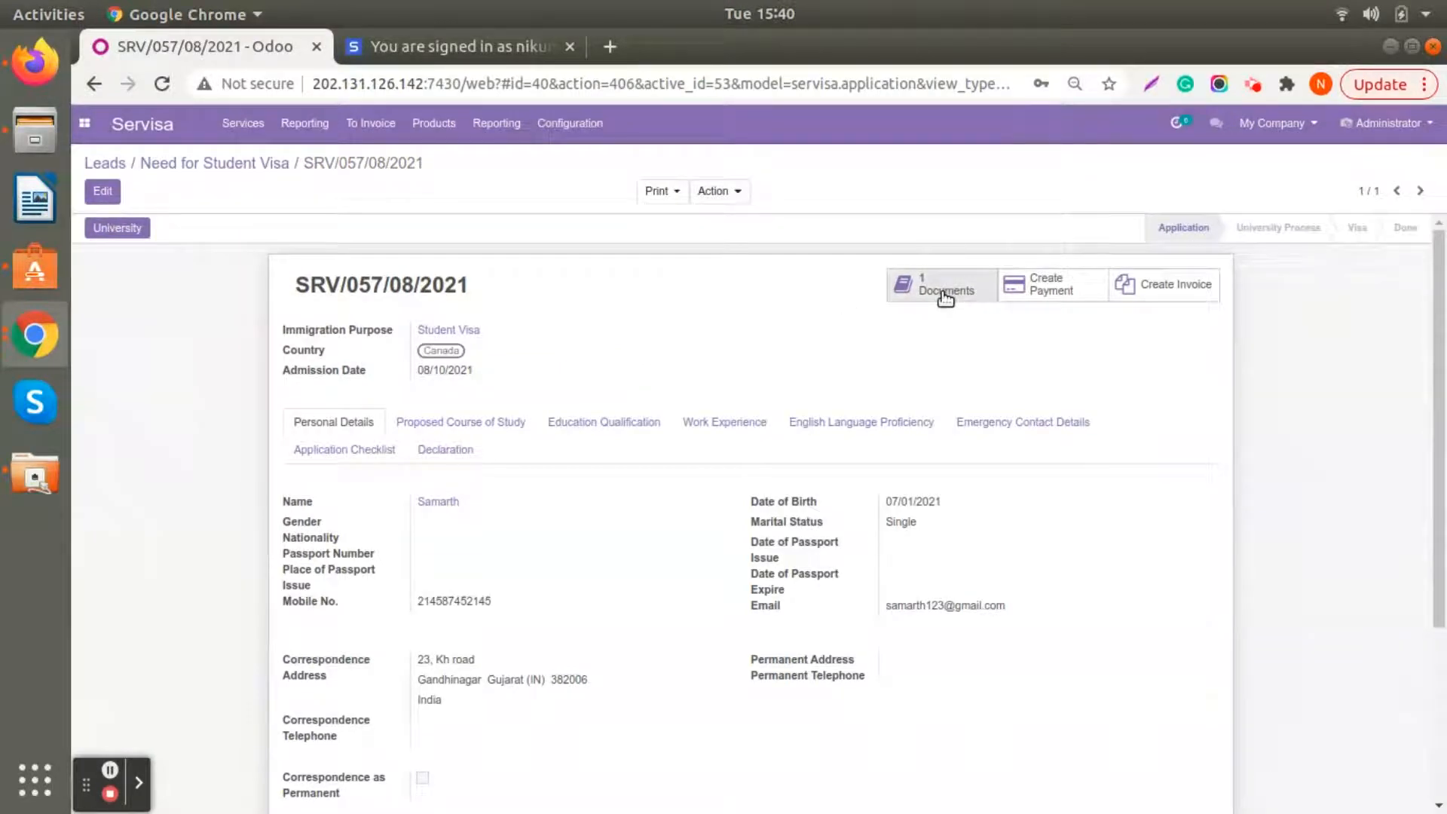
pyautogui.scroll(-3, 586, 368)
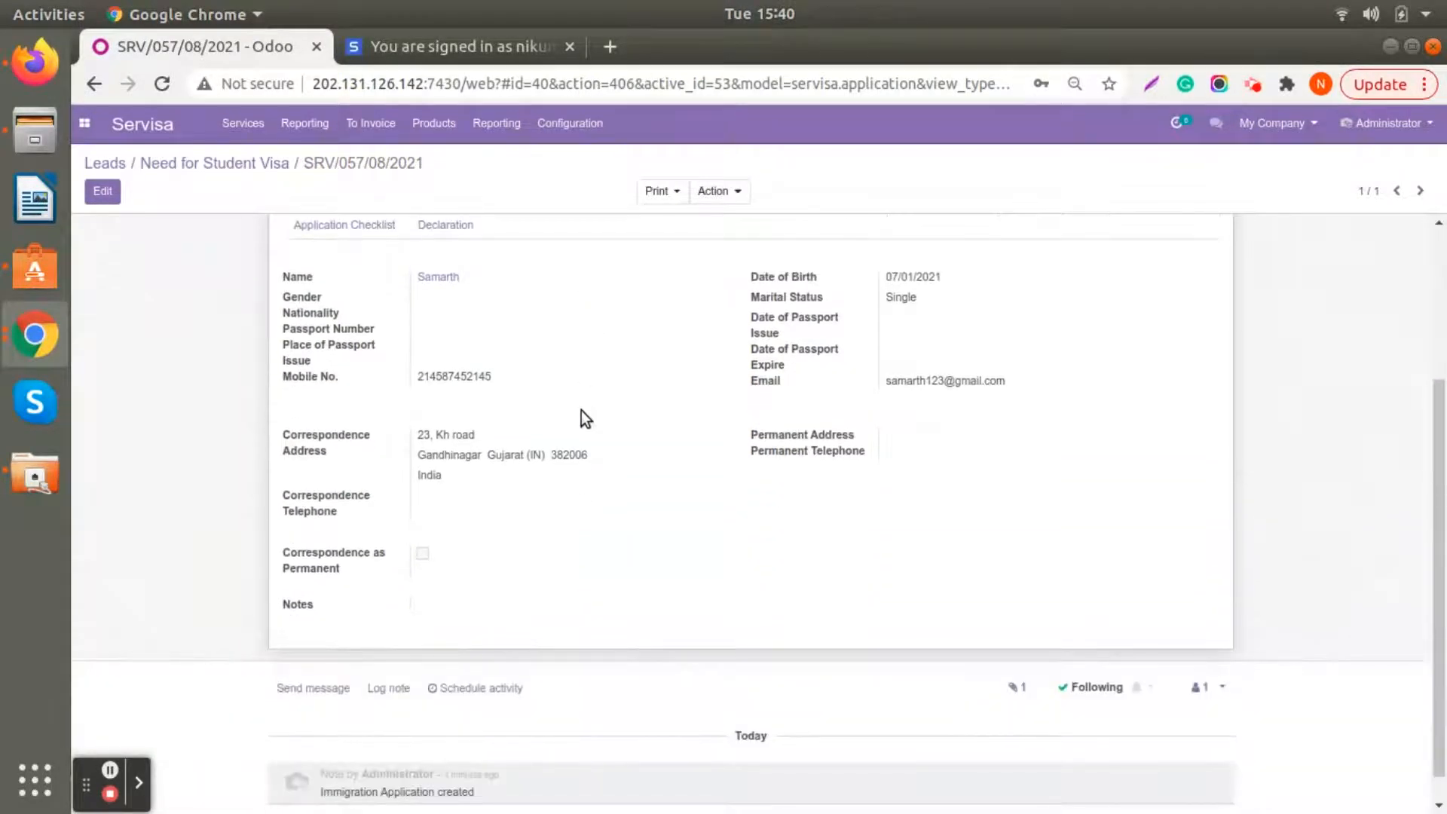
pyautogui.scroll(2, 584, 416)
pyautogui.click(373, 337)
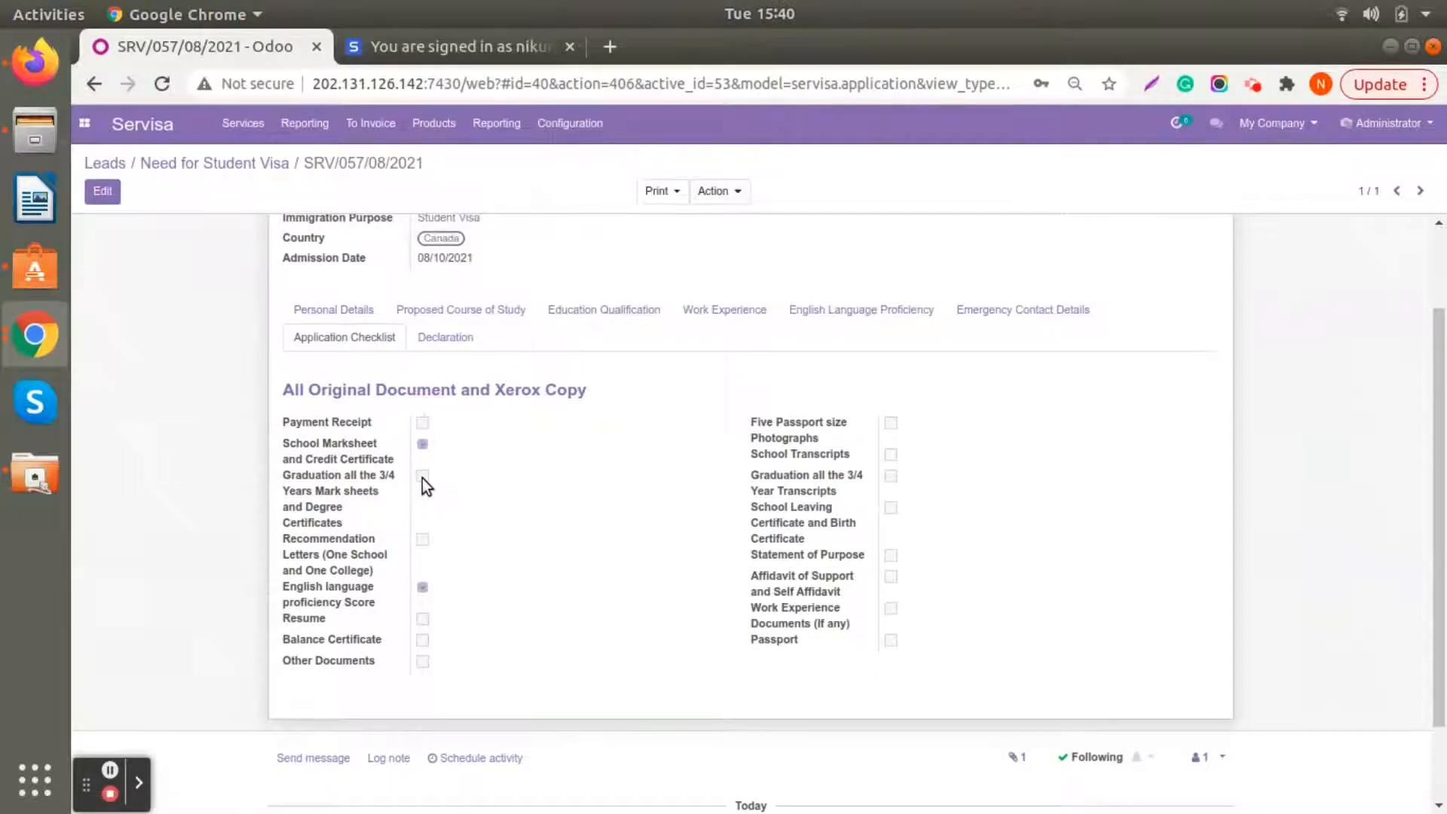
pyautogui.click(103, 190)
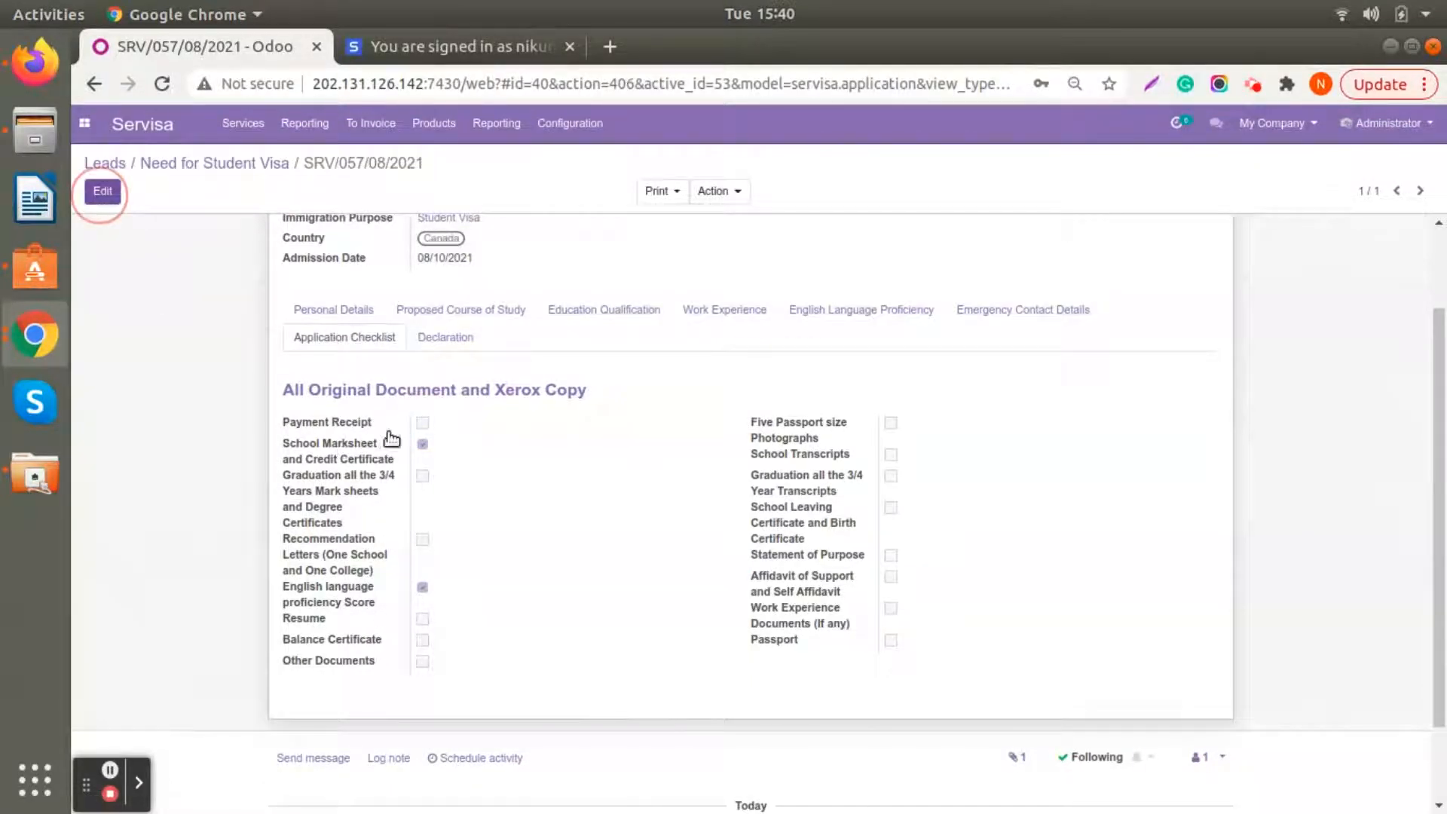
pyautogui.click(423, 536)
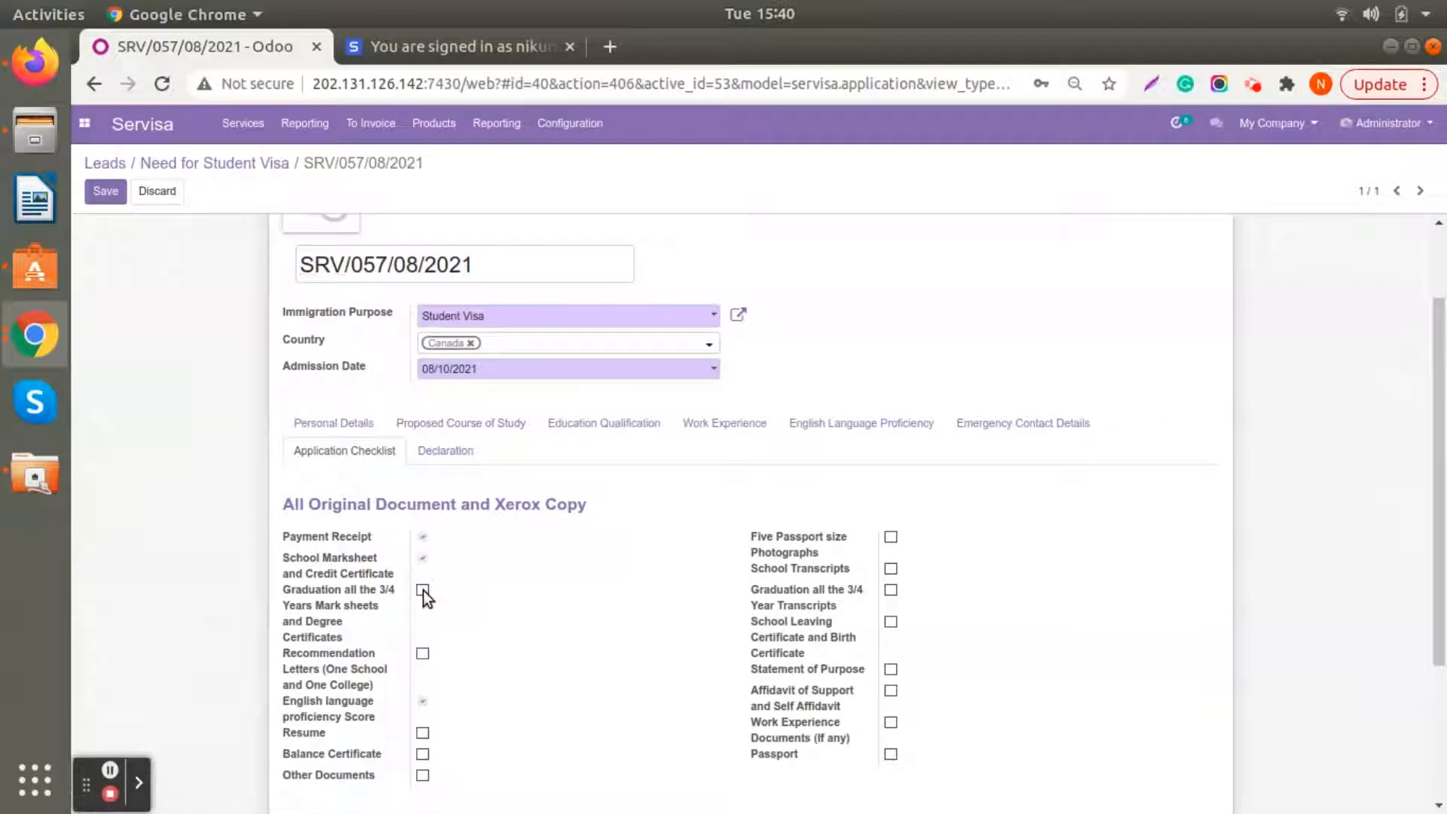
pyautogui.scroll(-1, 423, 590)
pyautogui.click(423, 534)
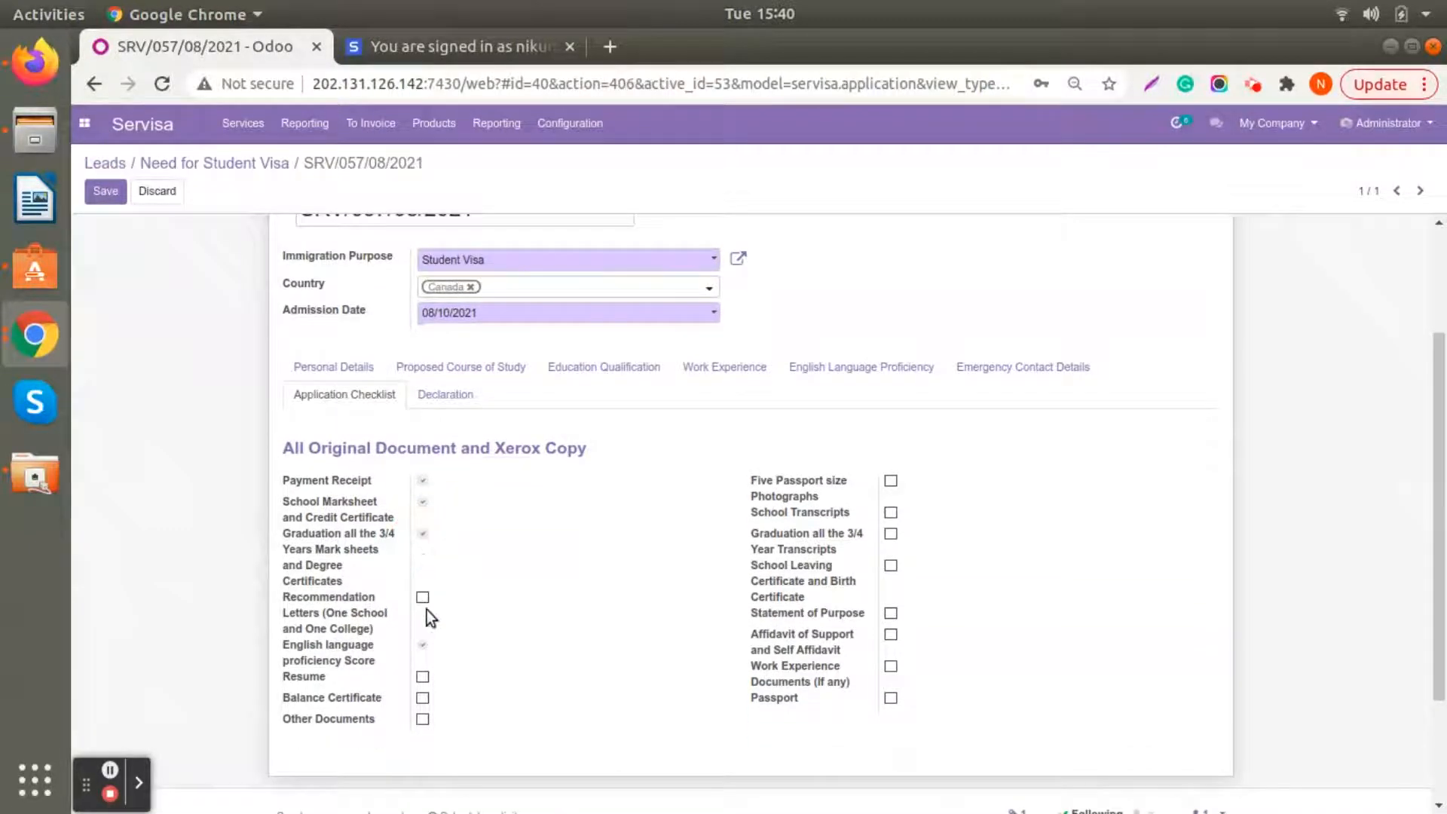
pyautogui.click(424, 599)
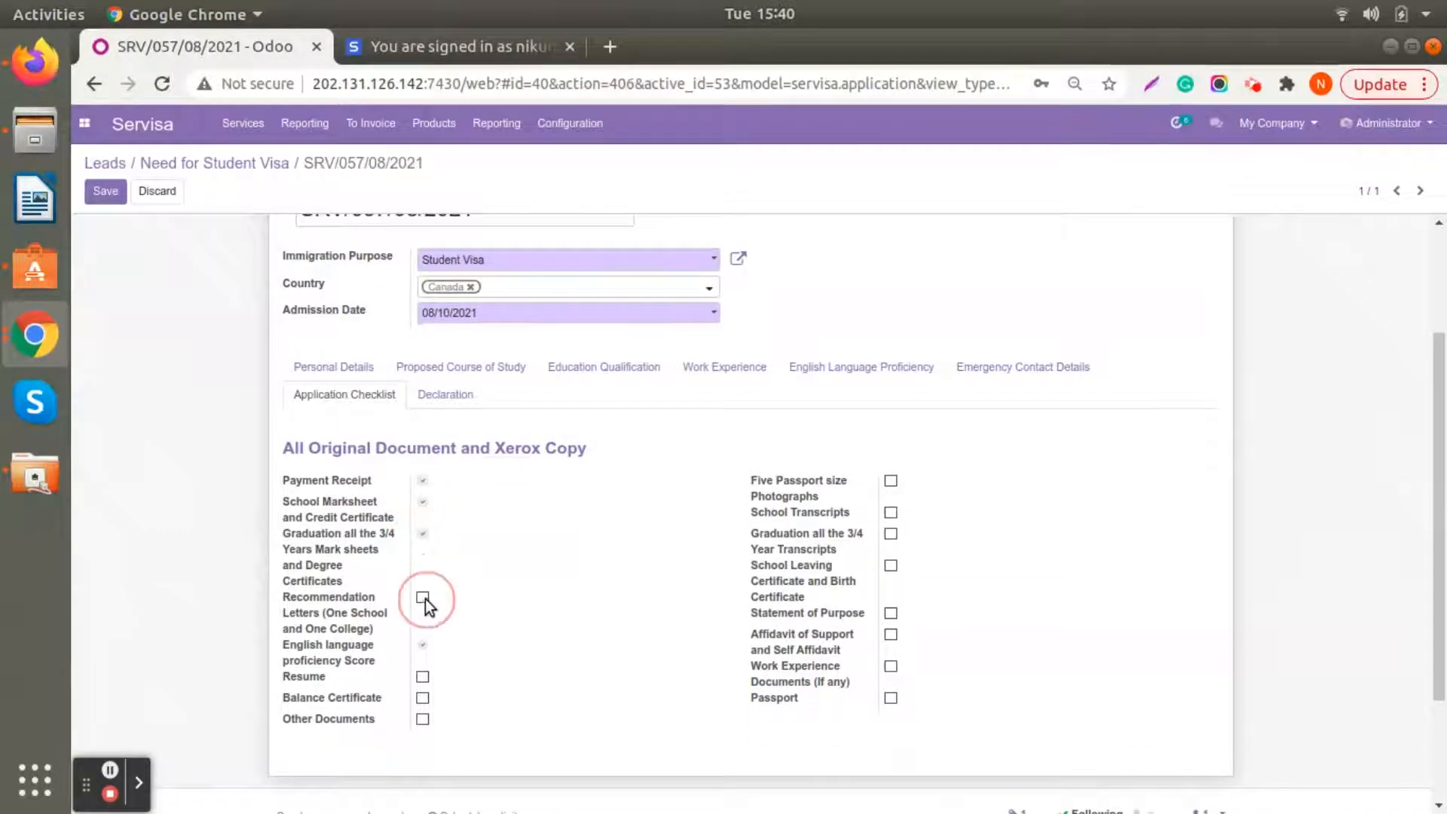
# - Mark Five Passport size Photographs, School Transcripts and Other Documents as received in the application checklist
pyautogui.click(892, 480)
pyautogui.click(891, 514)
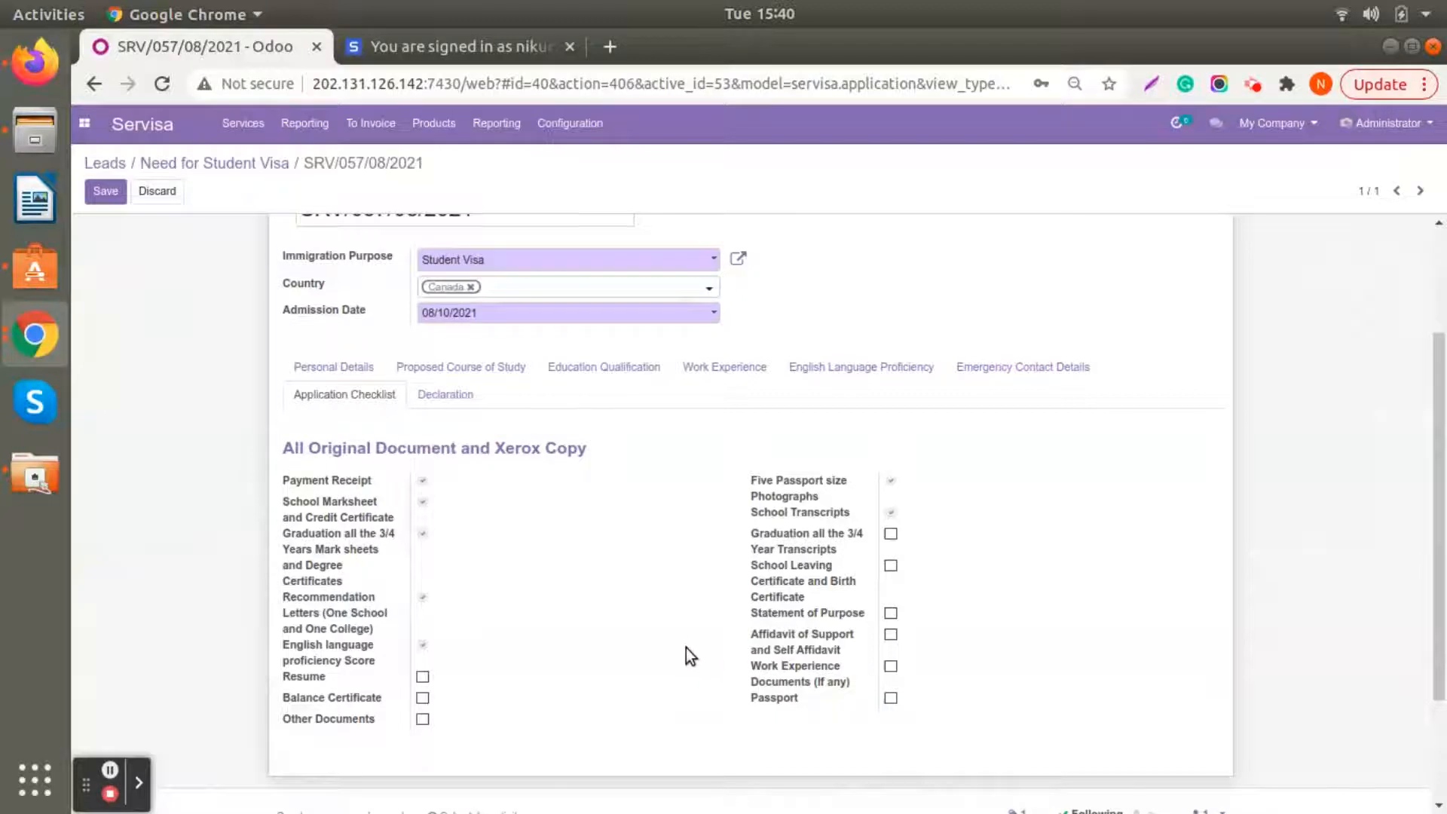
pyautogui.scroll(-3, 686, 648)
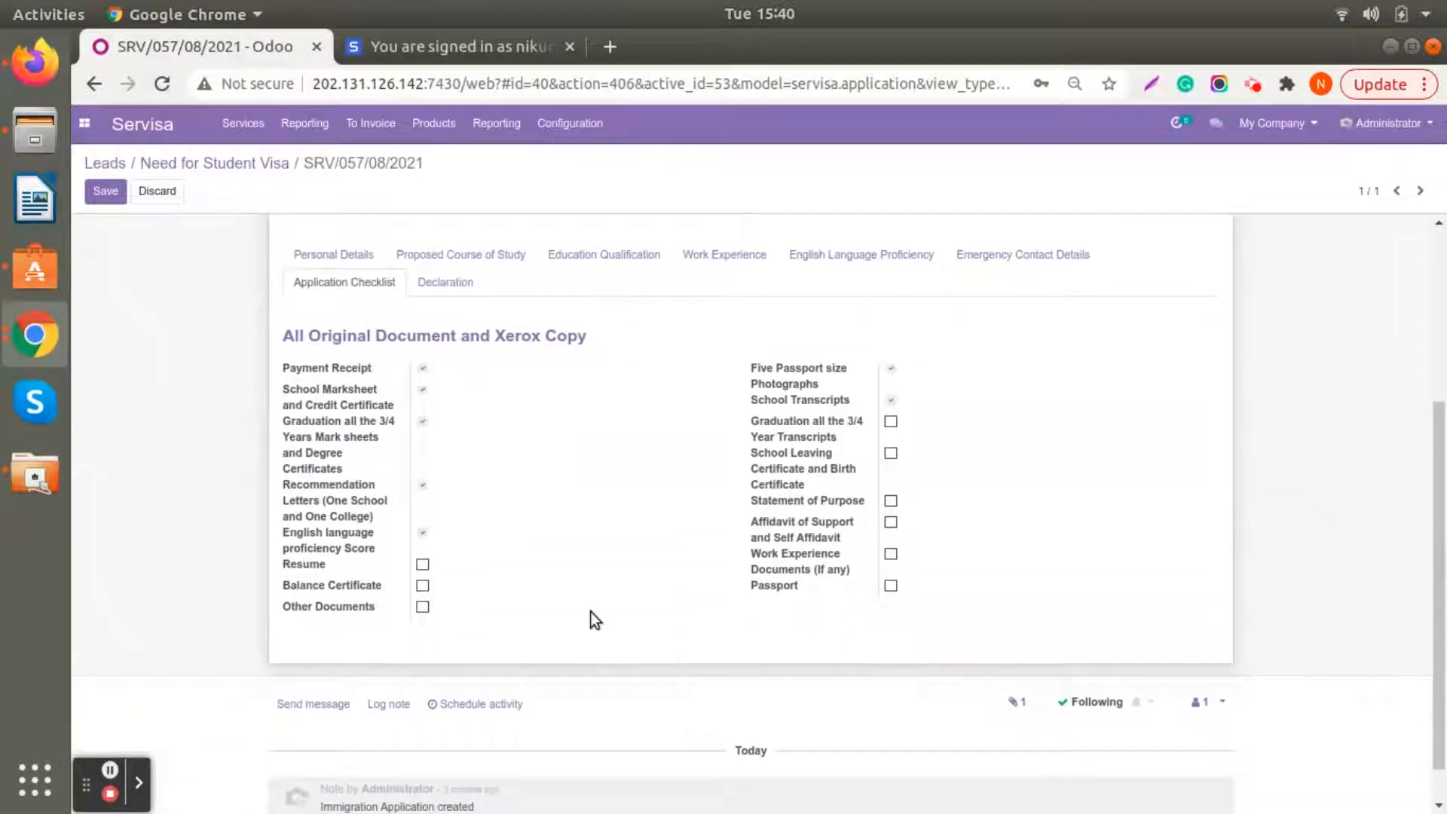
pyautogui.click(422, 607)
pyautogui.scroll(5, 495, 608)
pyautogui.scroll(2, 496, 607)
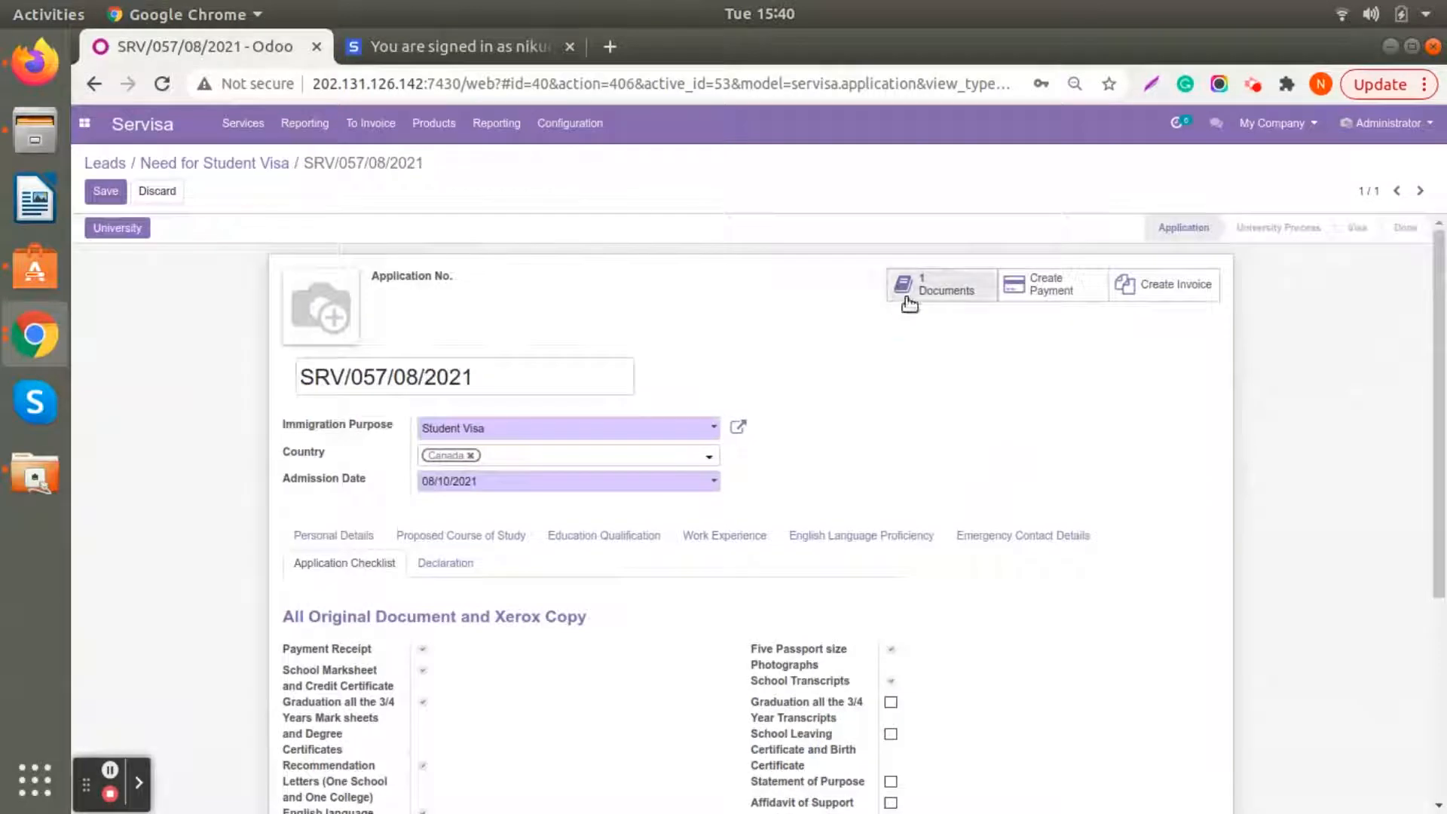
# - Download the file of the application's attached Mark Sheet document and return to the application
pyautogui.click(906, 298)
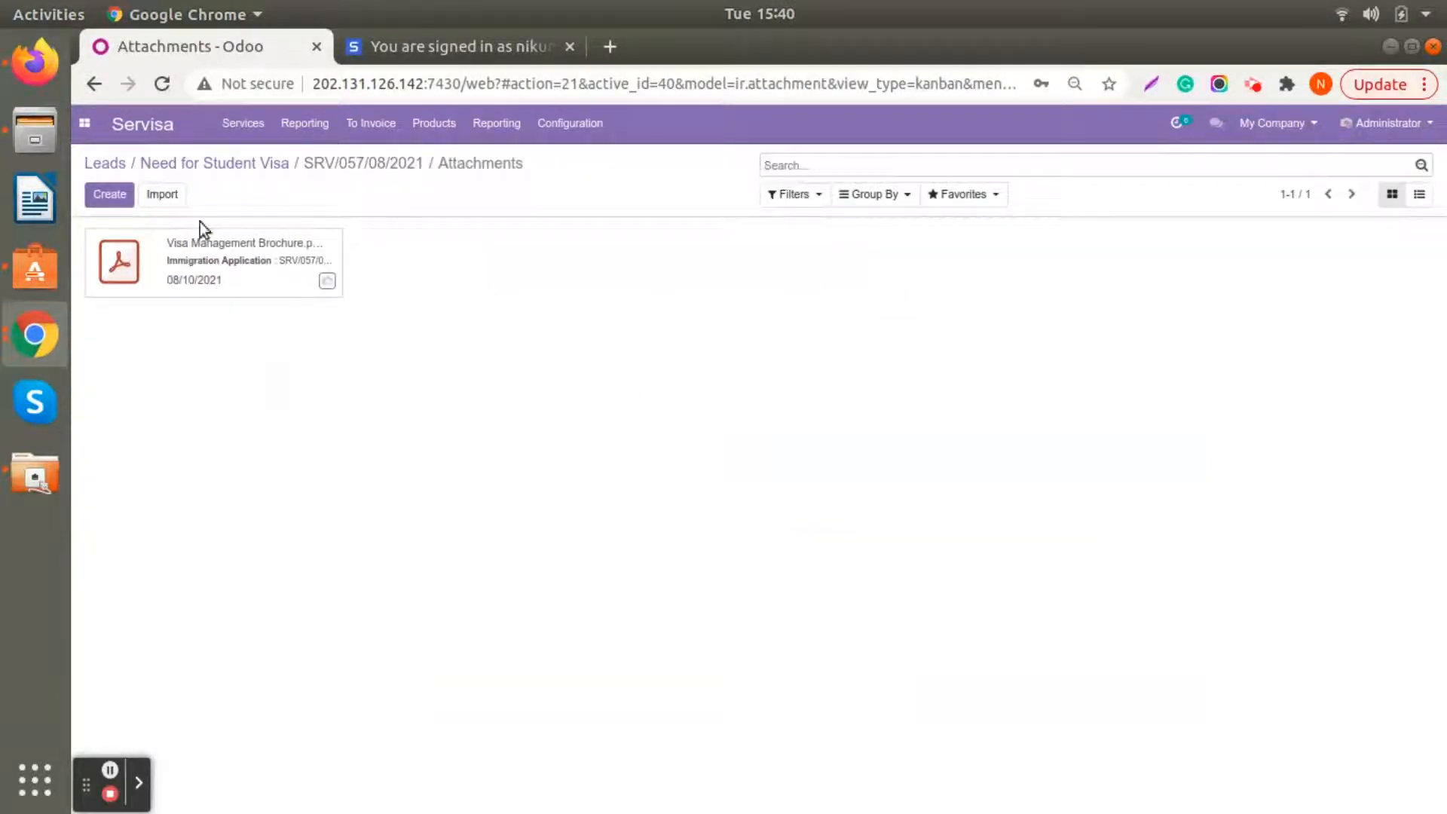
pyautogui.click(242, 259)
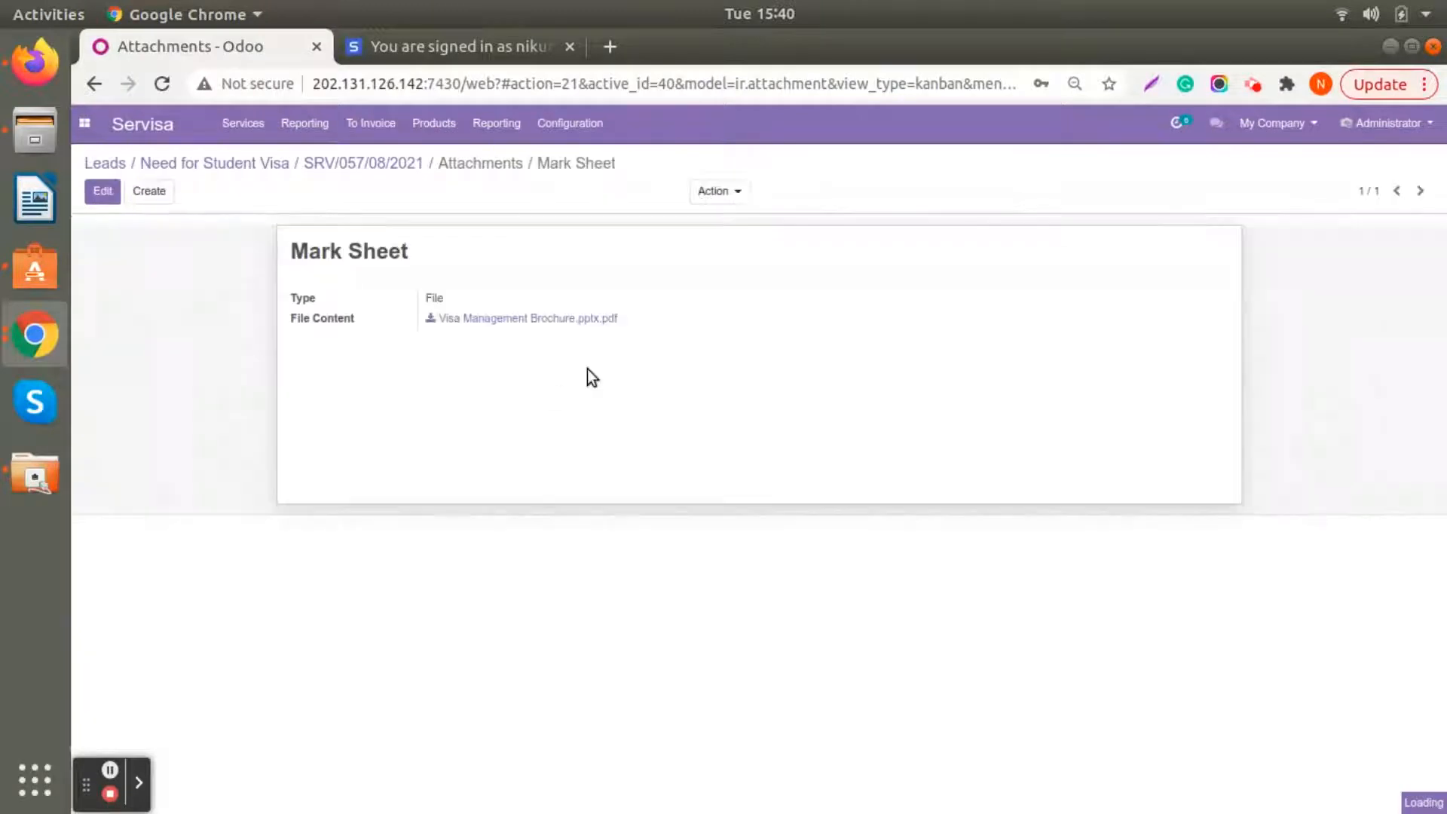
pyautogui.click(432, 322)
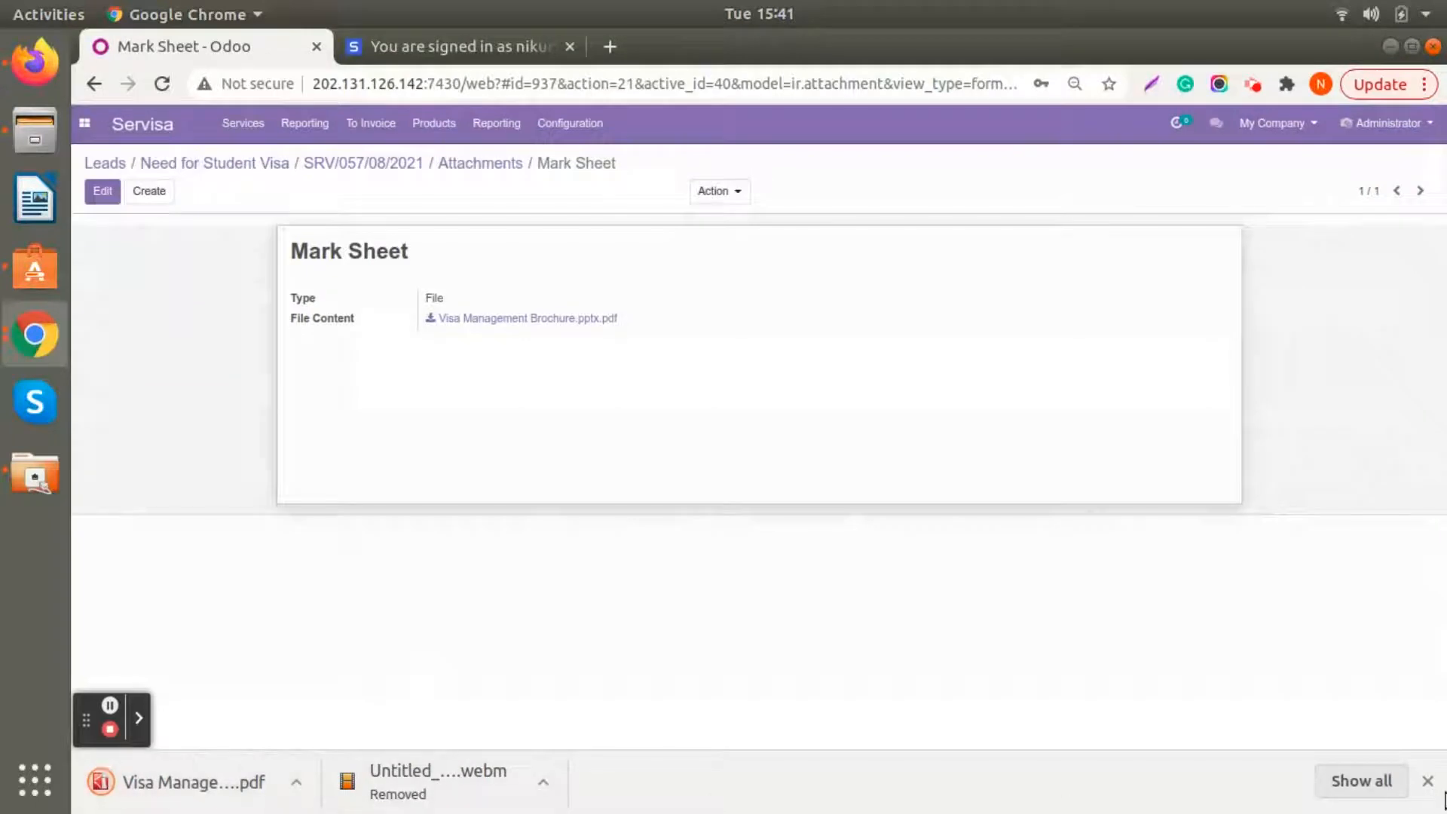
pyautogui.click(1428, 781)
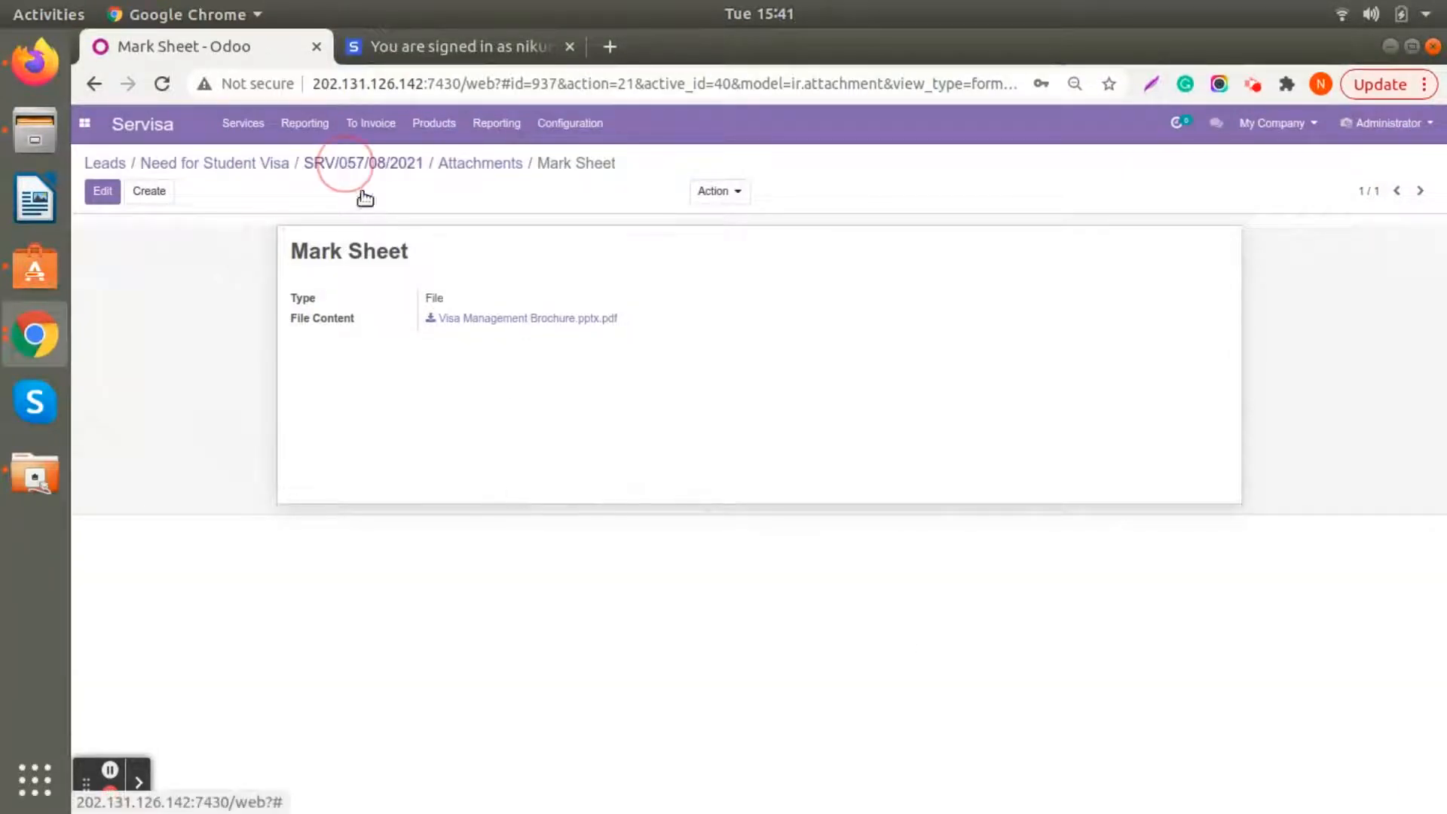
pyautogui.click(377, 164)
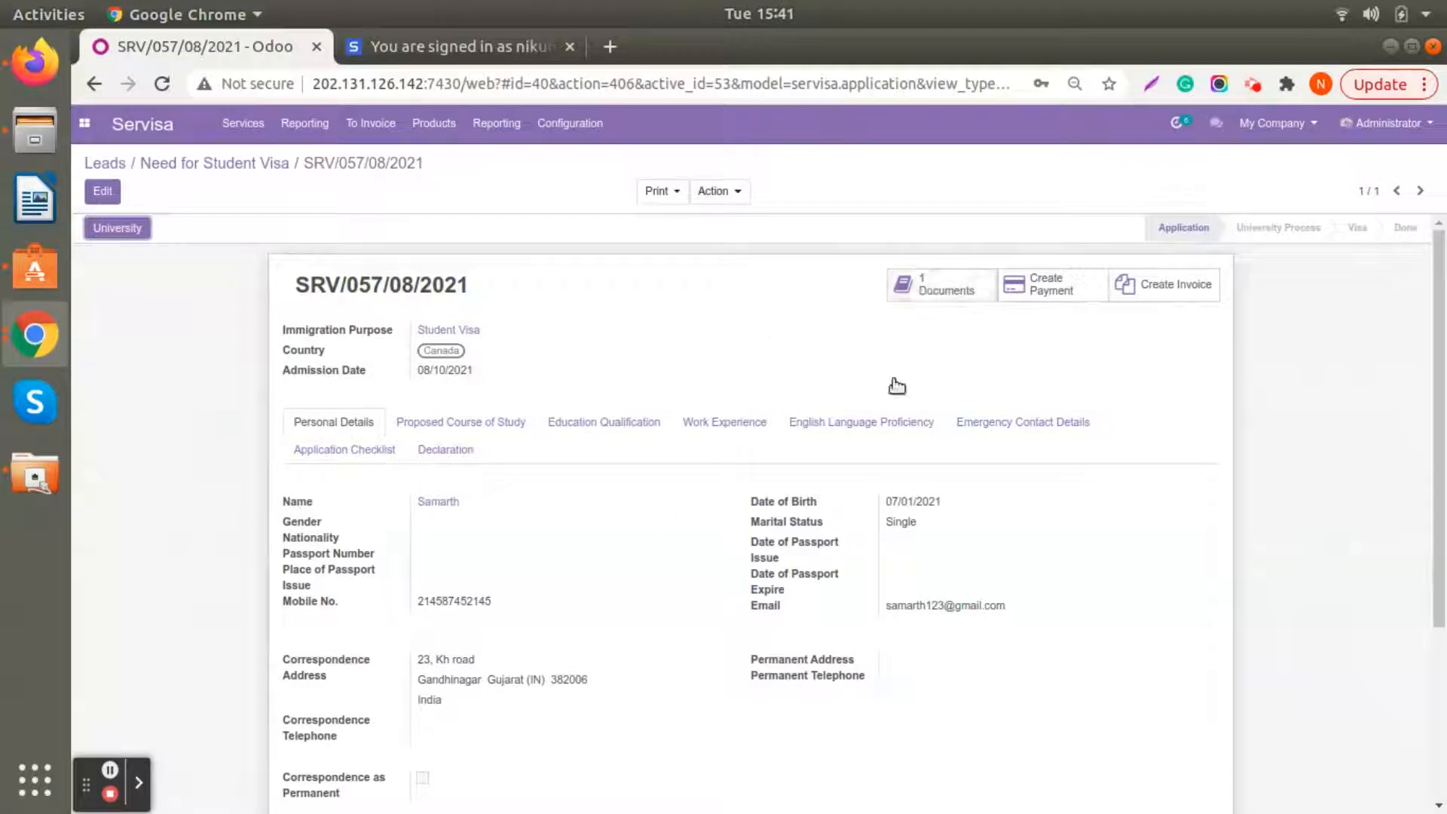
# - Review the application record, and look through the application form board for it in the Application stage
pyautogui.scroll(-3, 770, 324)
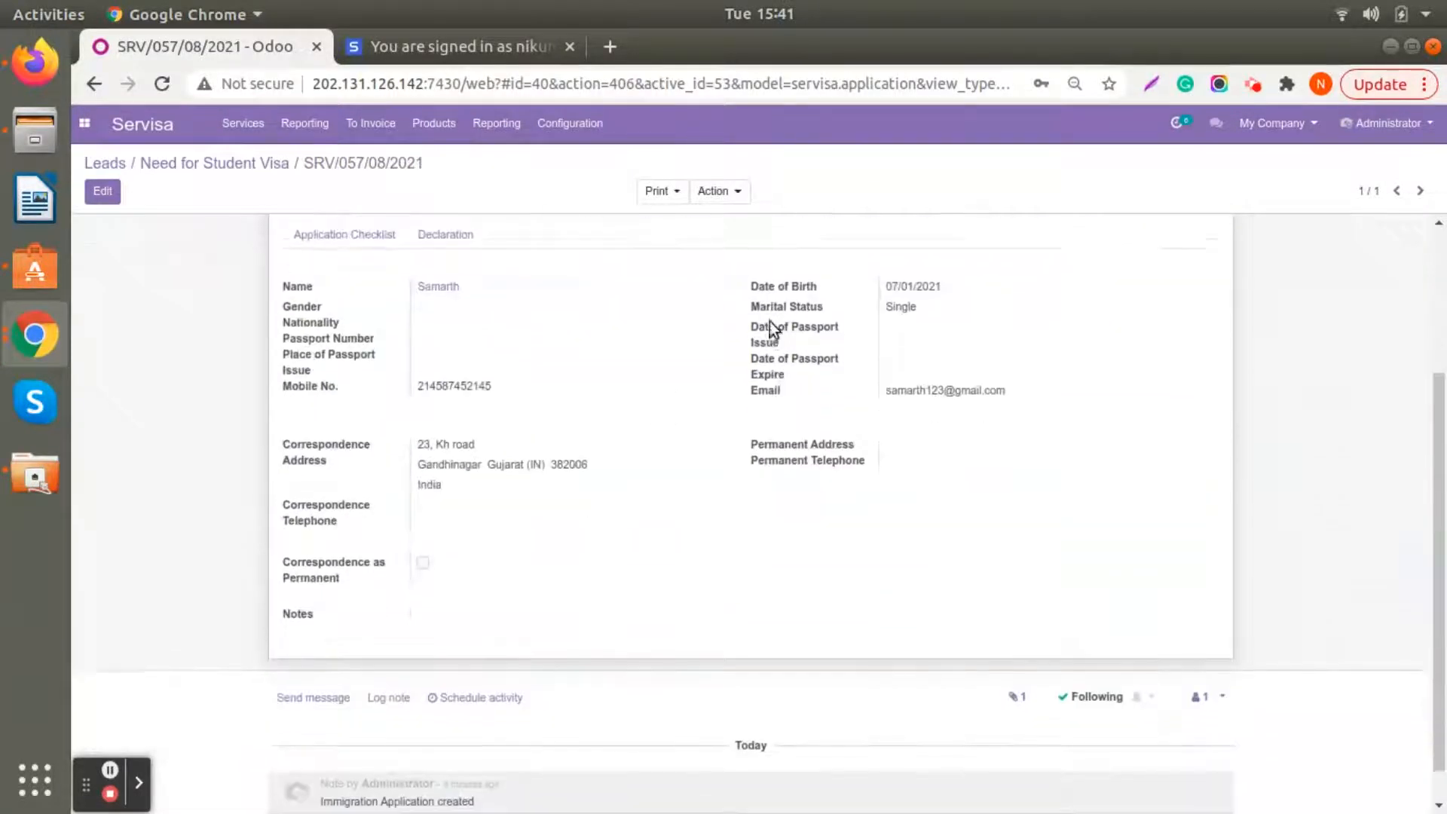
pyautogui.scroll(3, 770, 324)
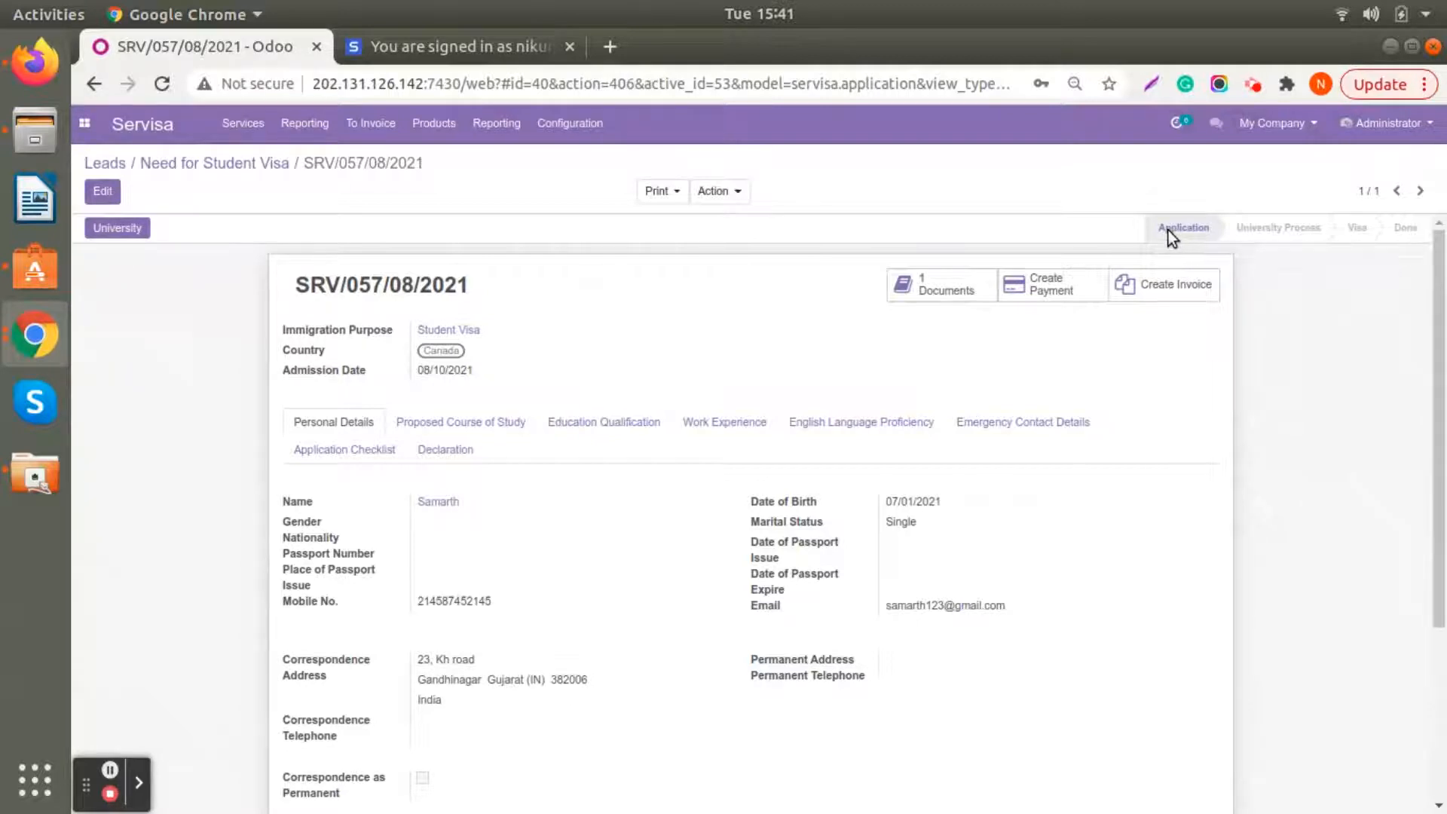
pyautogui.click(243, 122)
pyautogui.click(271, 305)
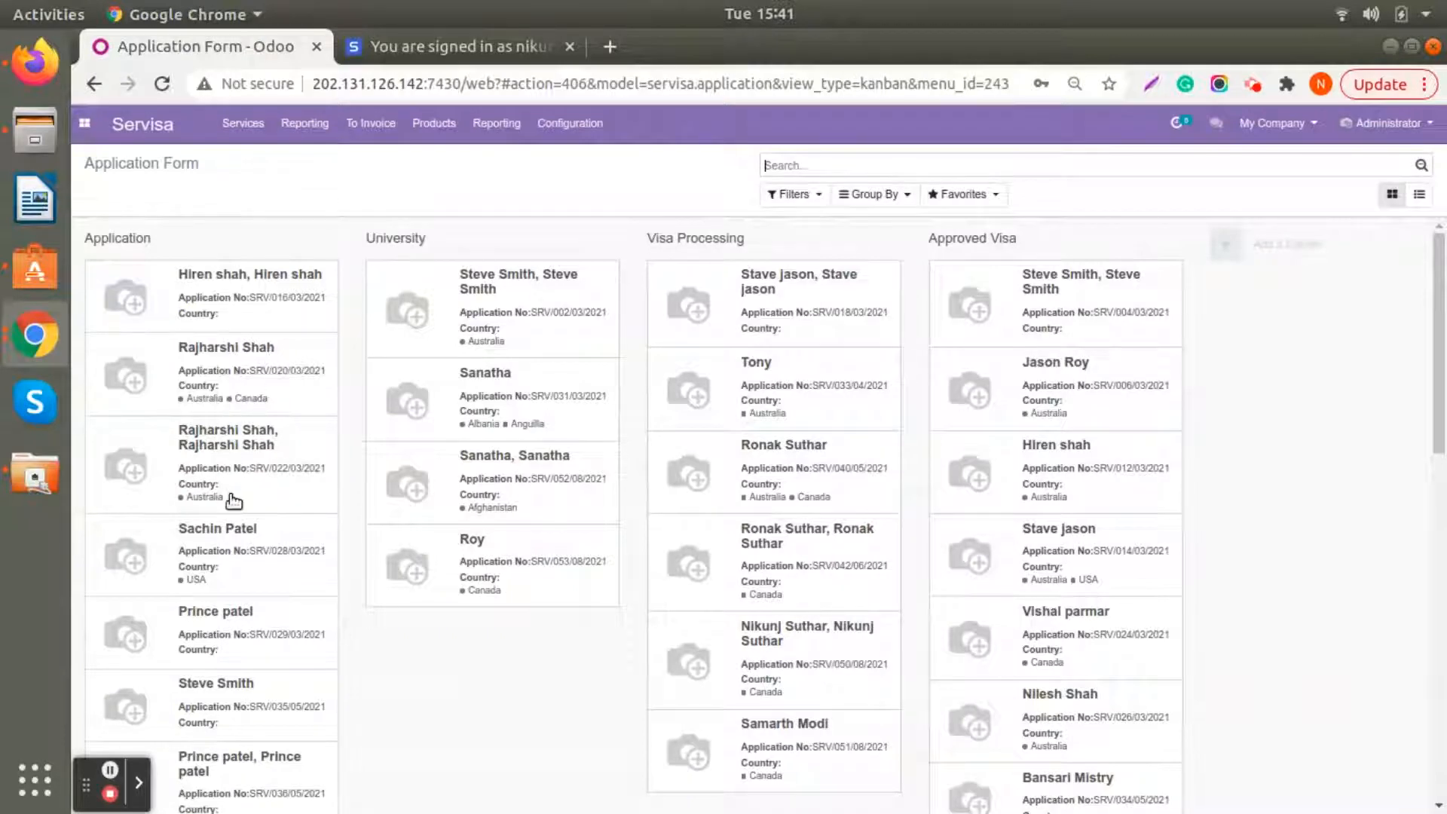
pyautogui.scroll(-5, 234, 512)
pyautogui.scroll(-7, 234, 519)
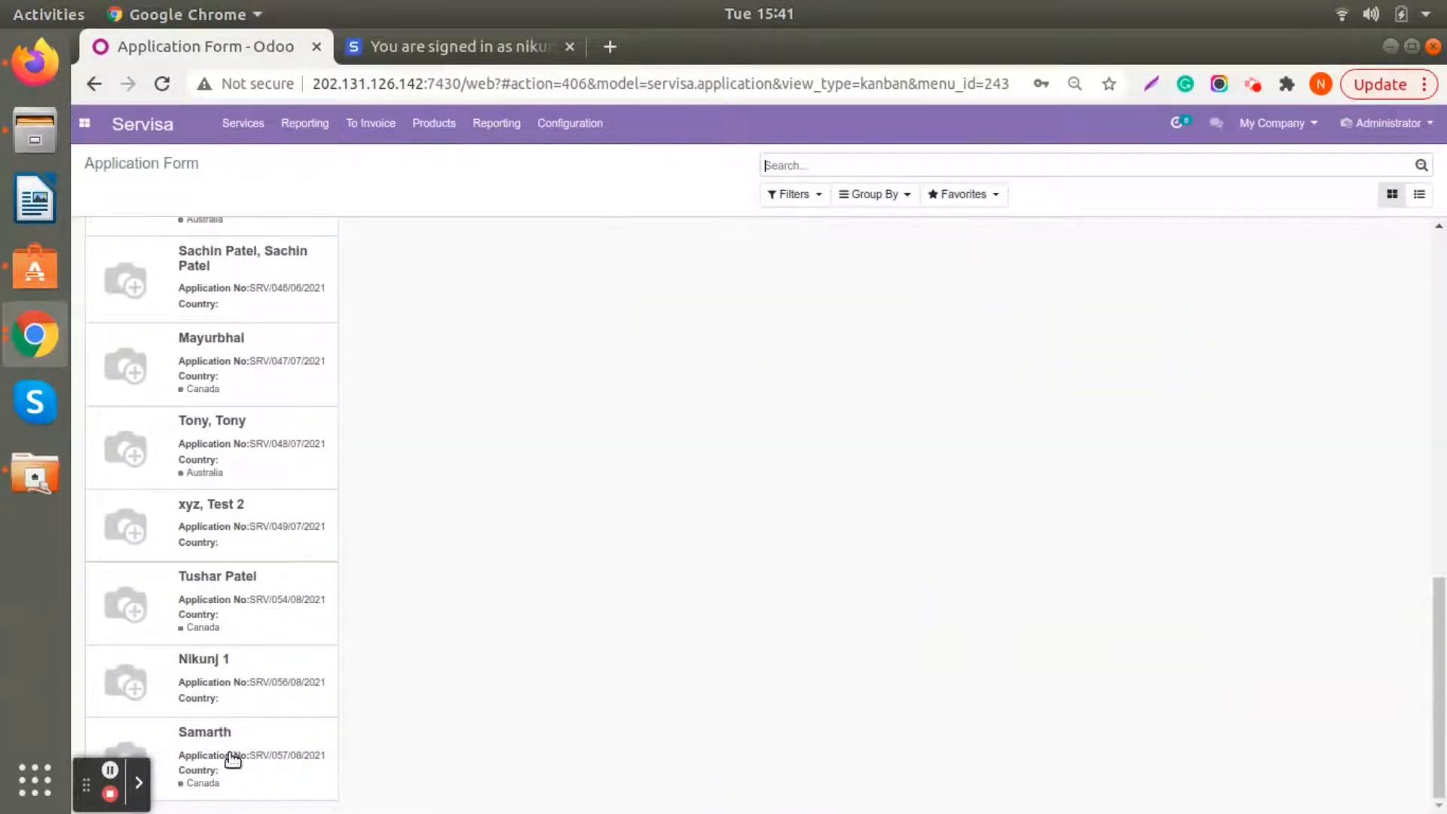
pyautogui.scroll(12, 232, 757)
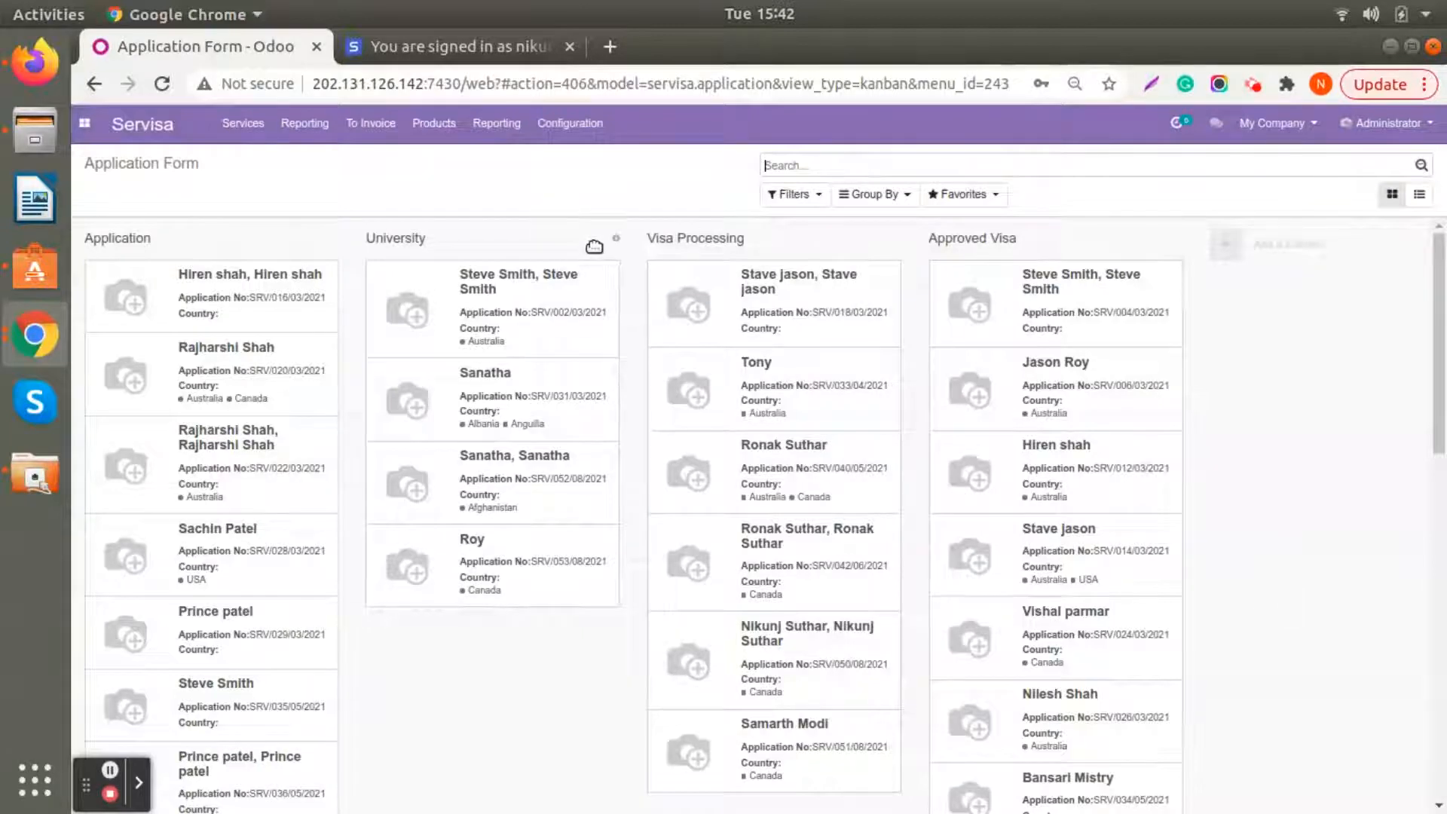
# - Fold the University stage column on the application board and unfold it again
pyautogui.click(617, 243)
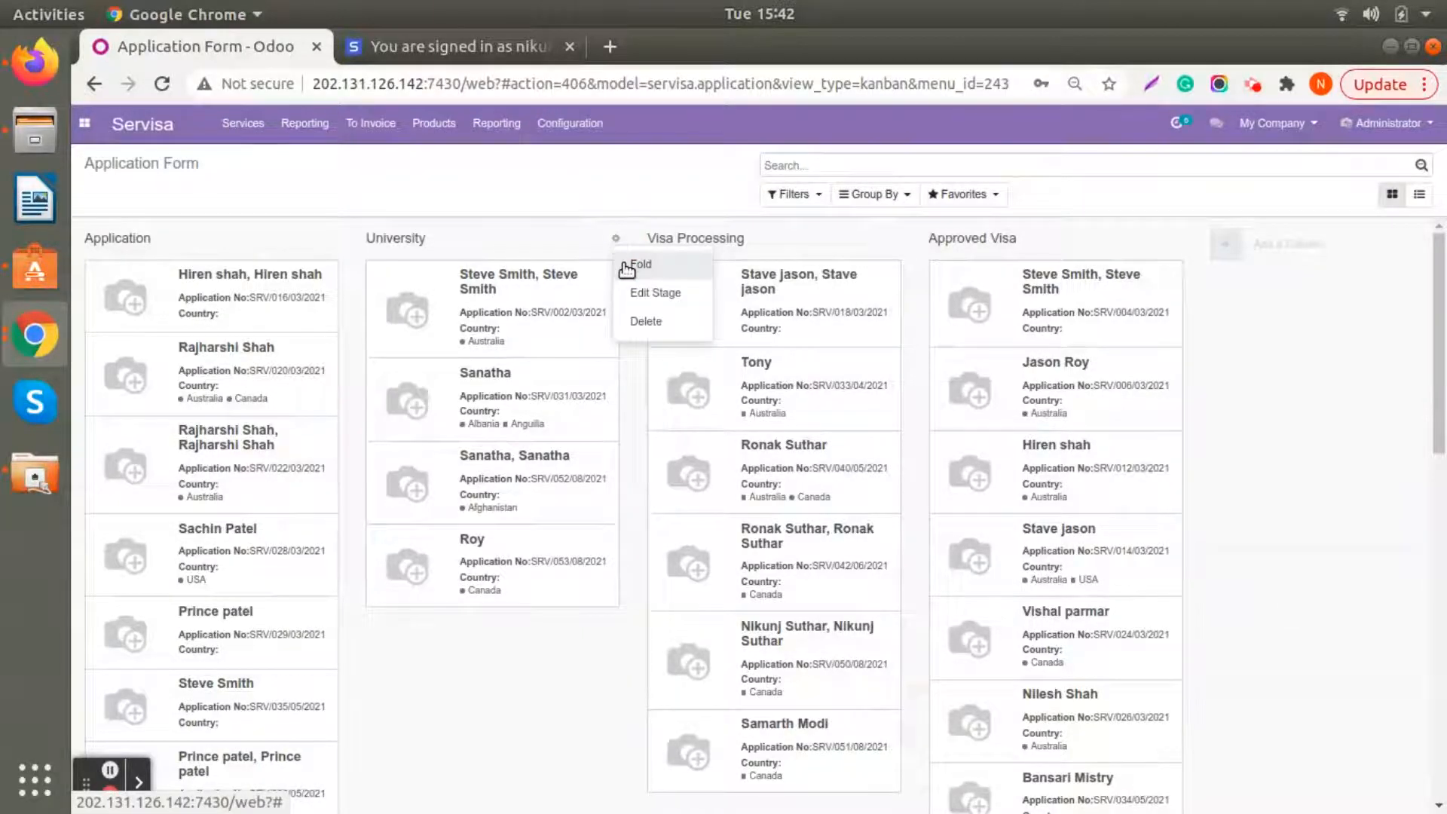
pyautogui.click(639, 264)
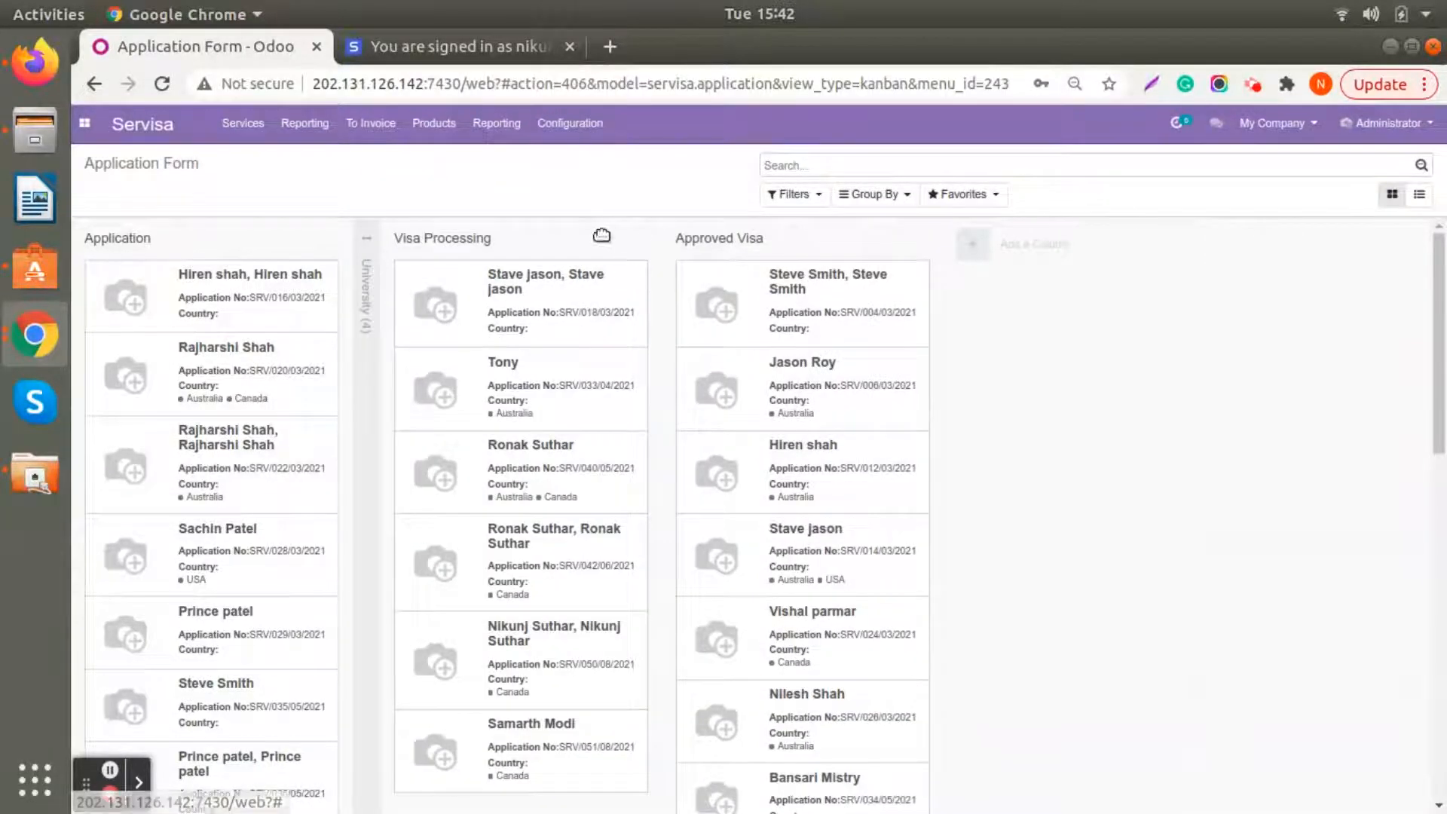
pyautogui.click(368, 246)
pyautogui.click(616, 243)
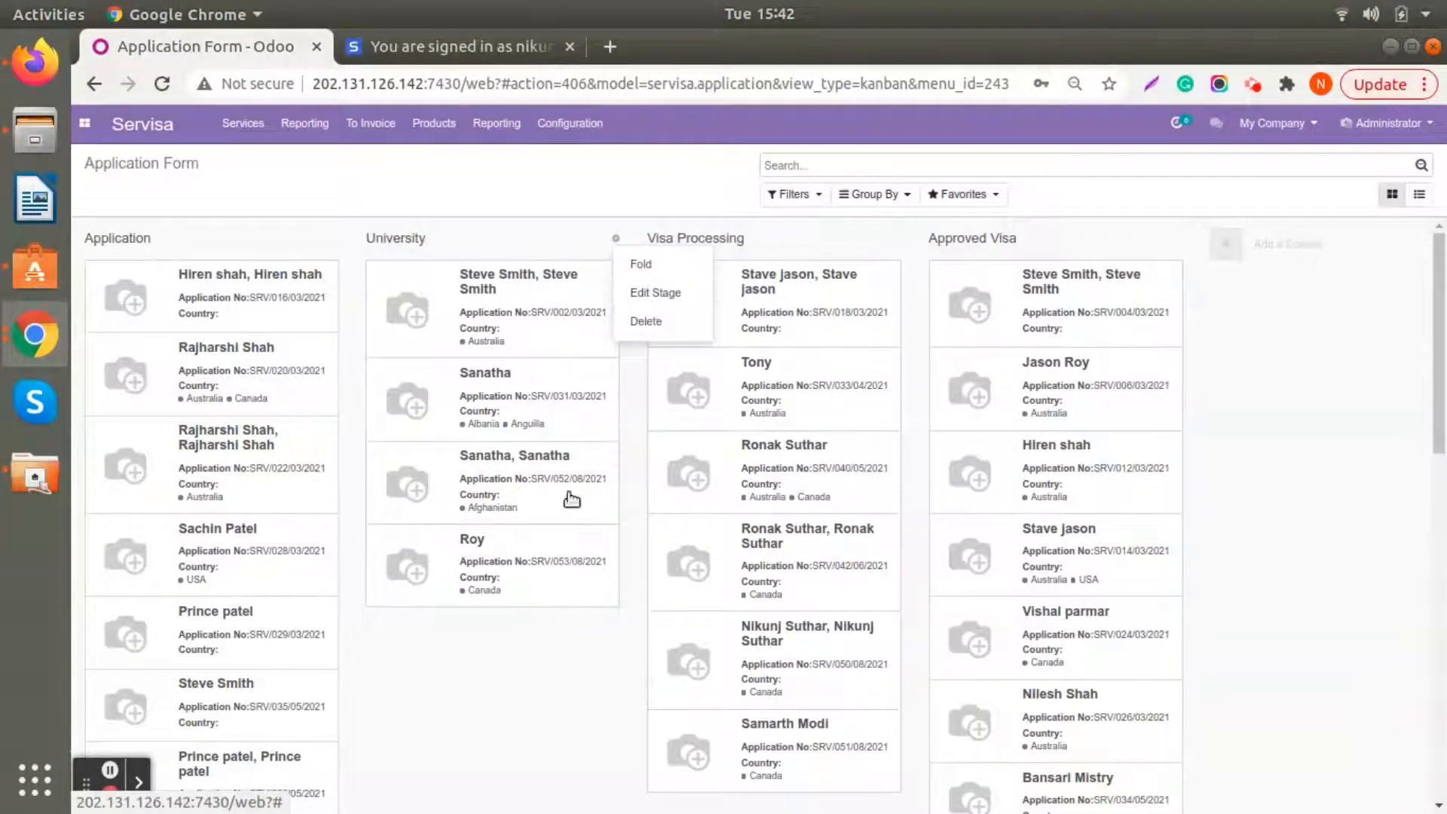
pyautogui.click(503, 731)
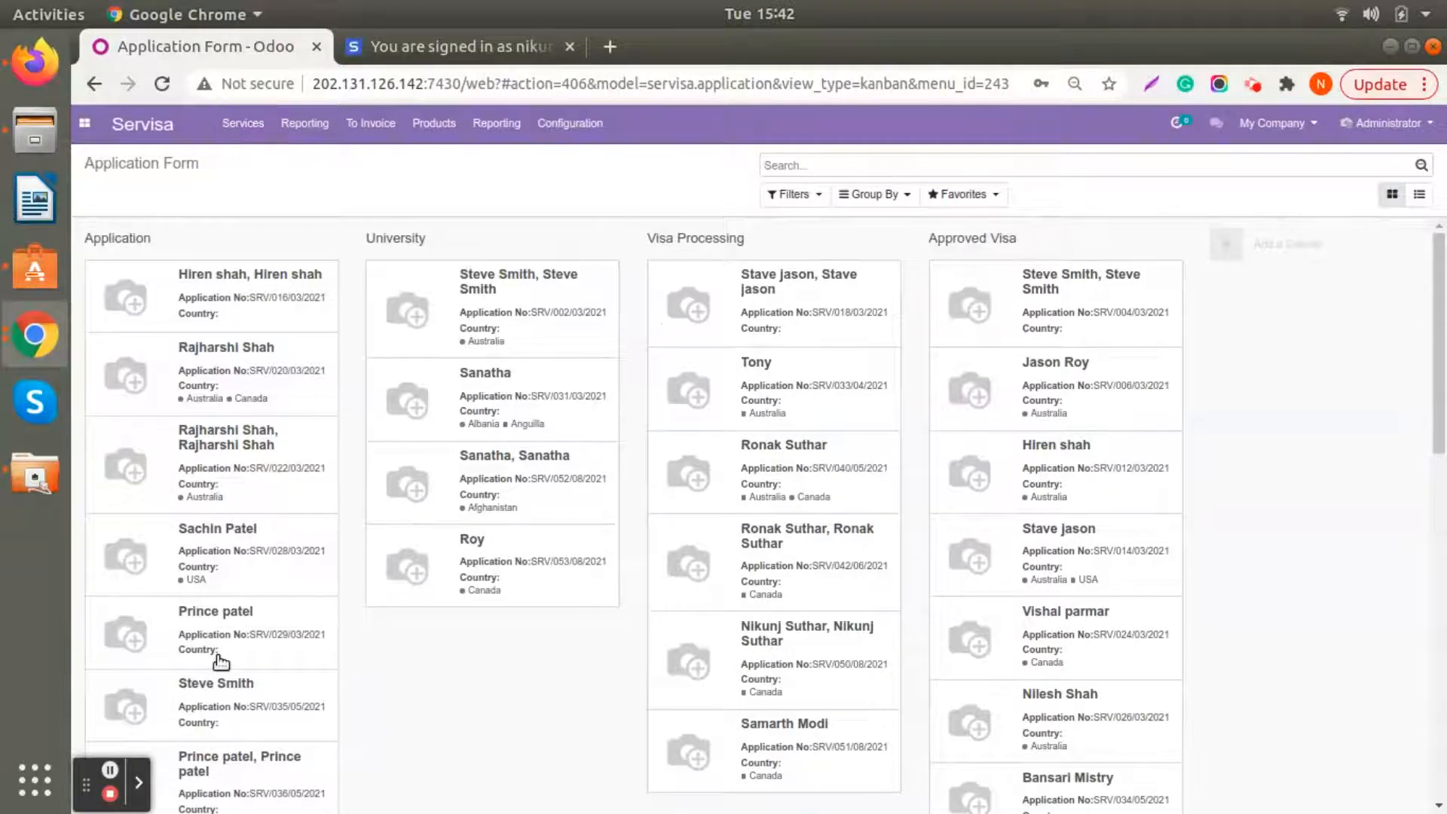
# - Send the newest application in the Application stage to the University process and open its university details for editing
pyautogui.scroll(-10, 222, 663)
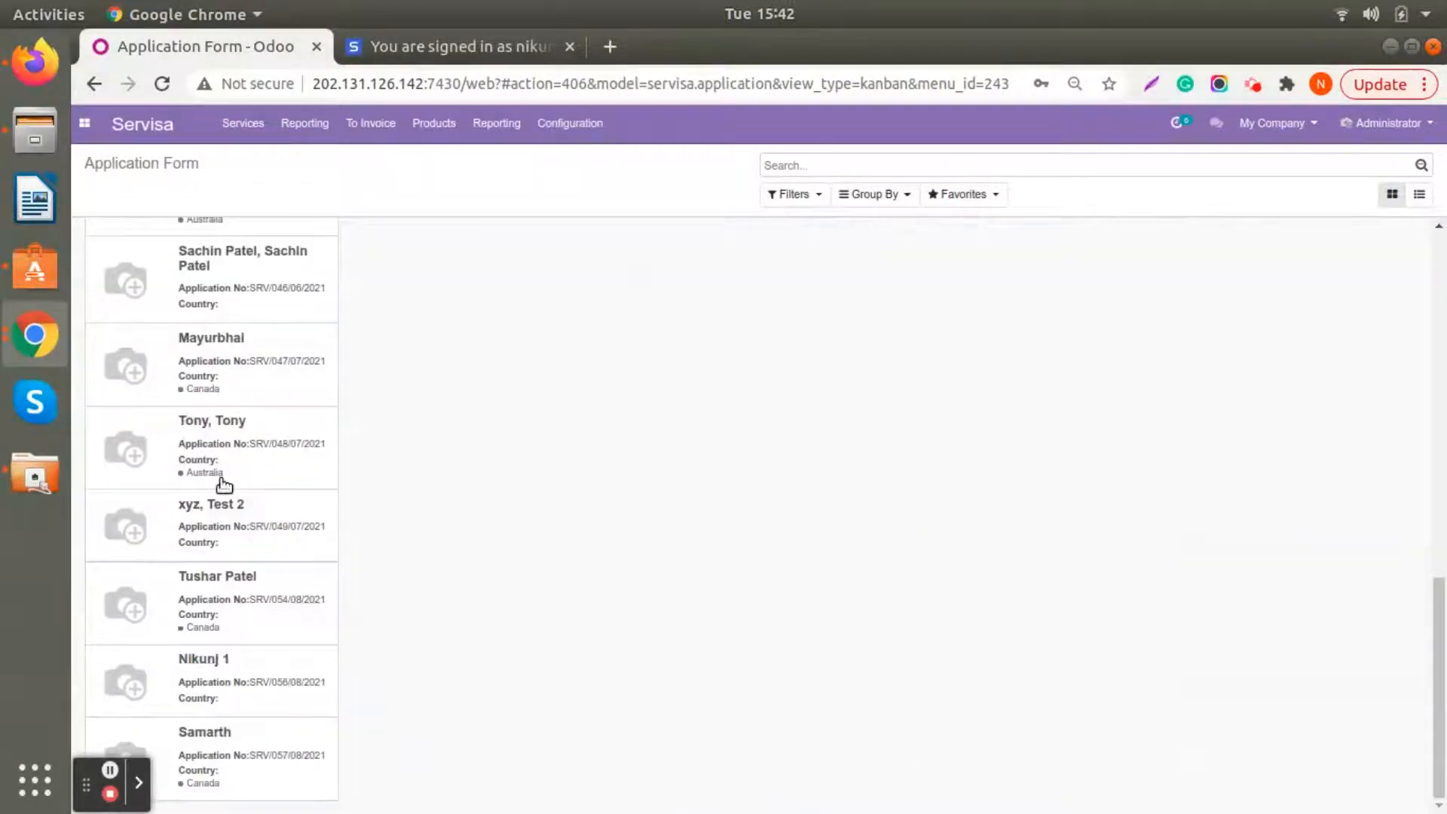
pyautogui.click(224, 761)
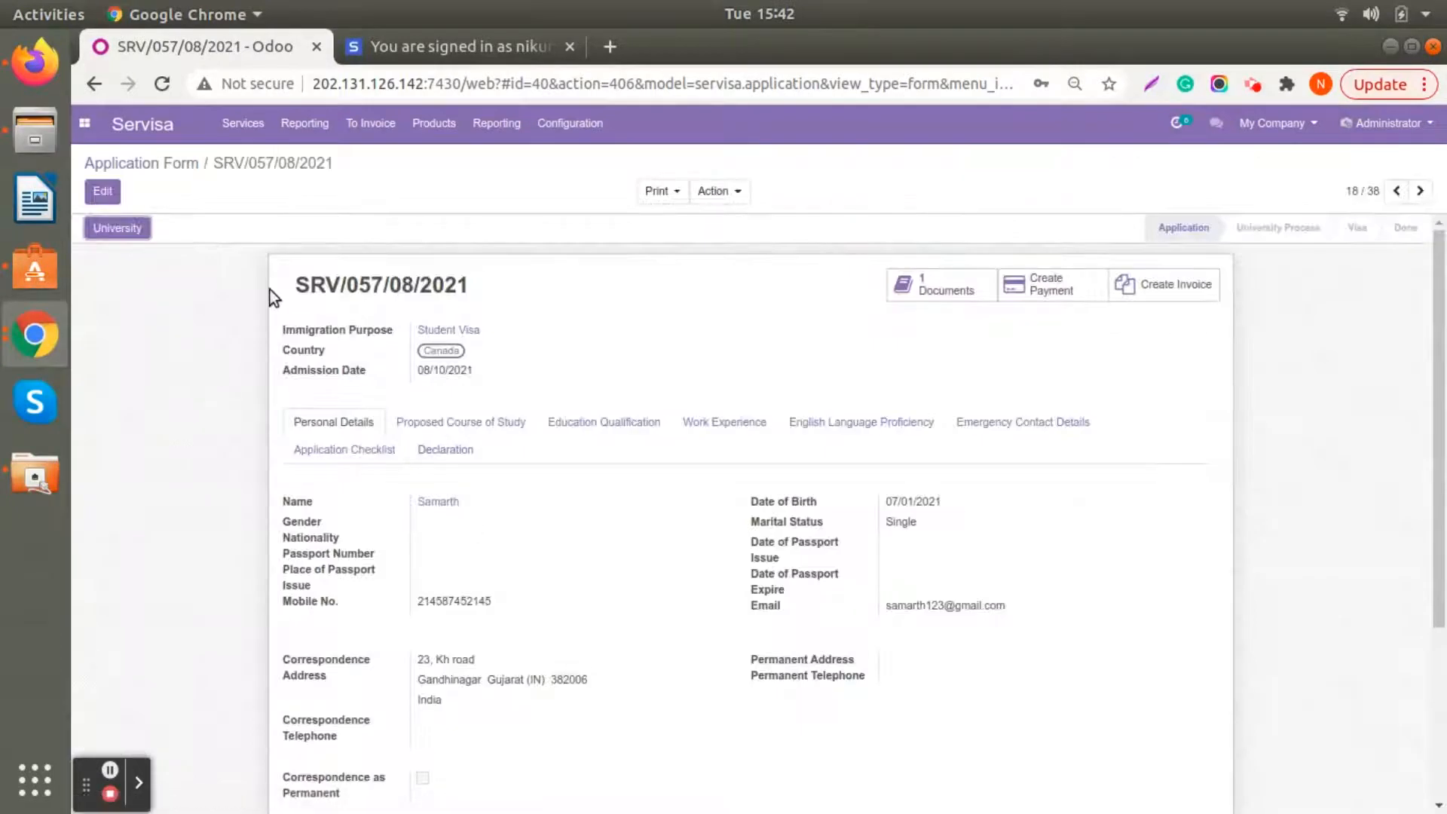
pyautogui.click(91, 195)
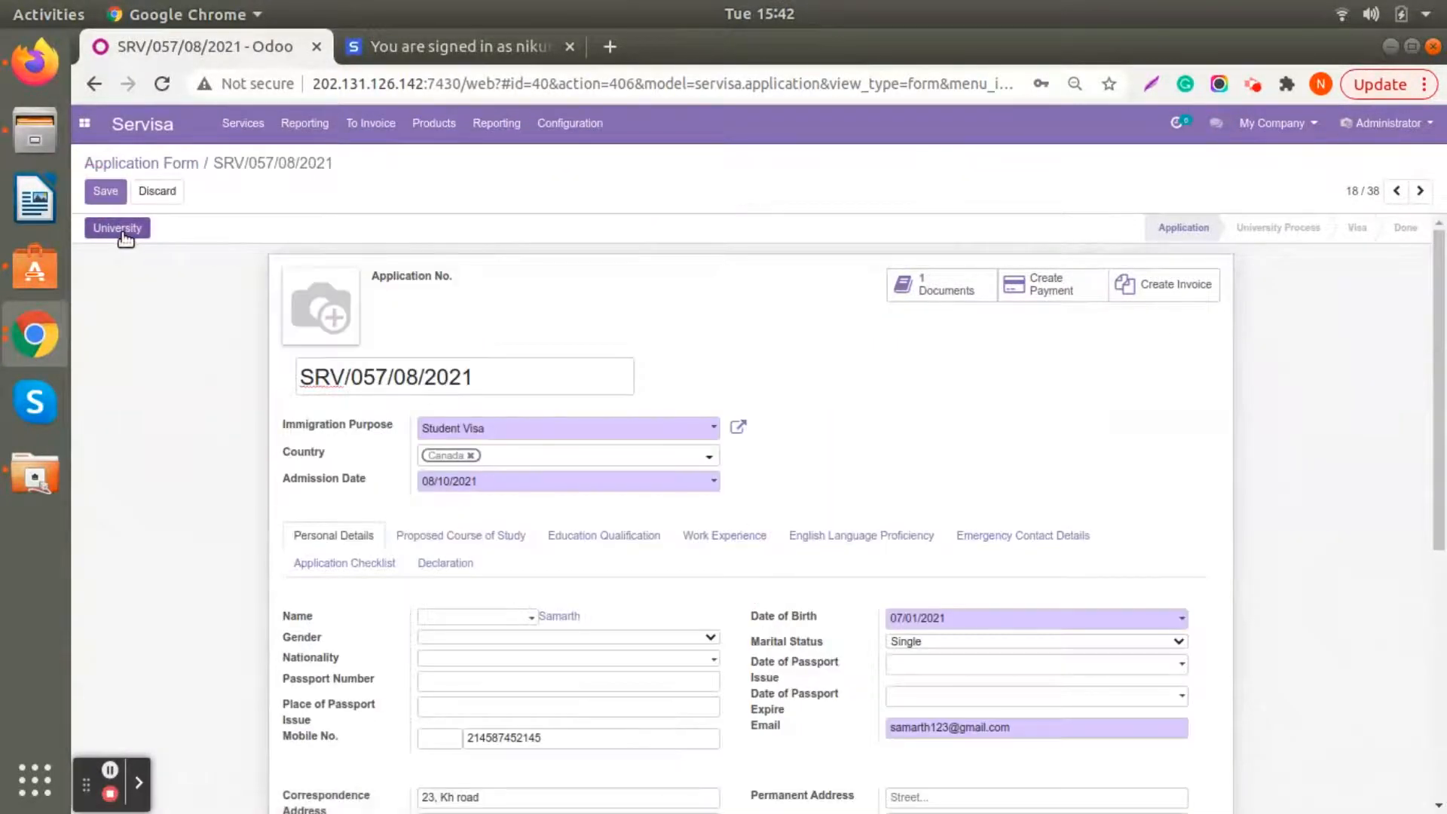
pyautogui.click(120, 232)
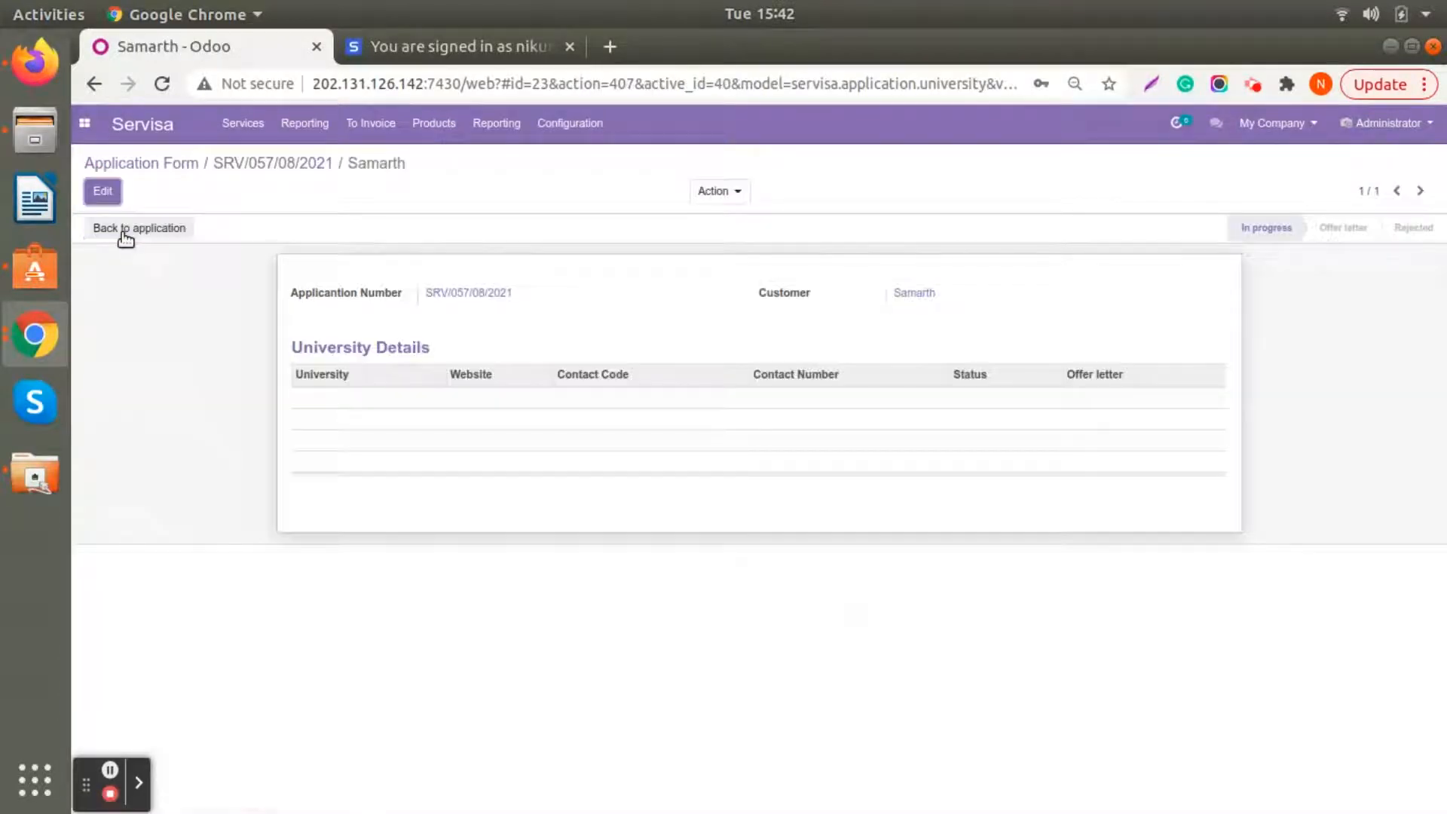
pyautogui.click(103, 191)
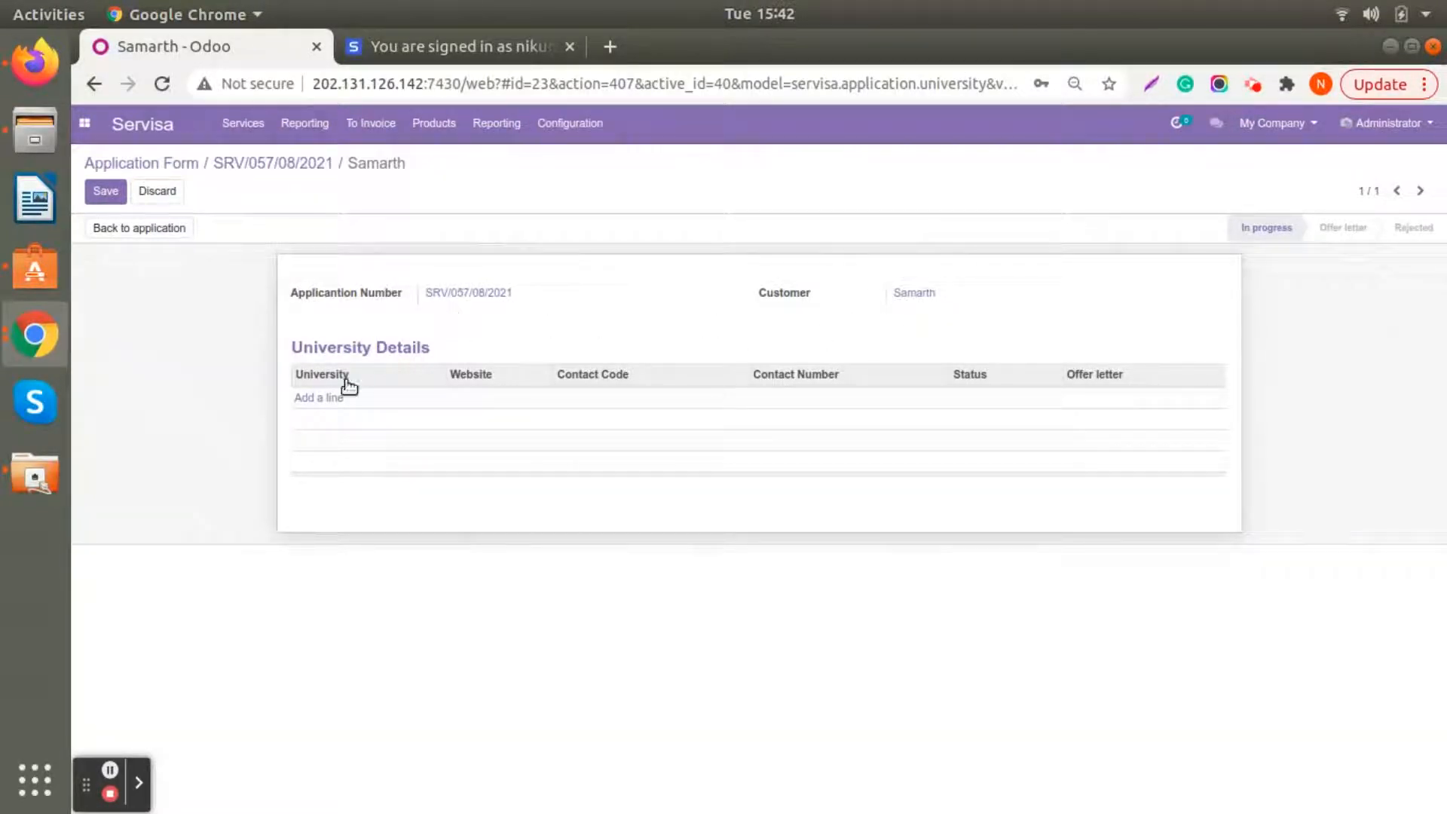
# - Add California state university with contact code 021 to the application's university details and save the record
pyautogui.click(332, 397)
pyautogui.click(381, 397)
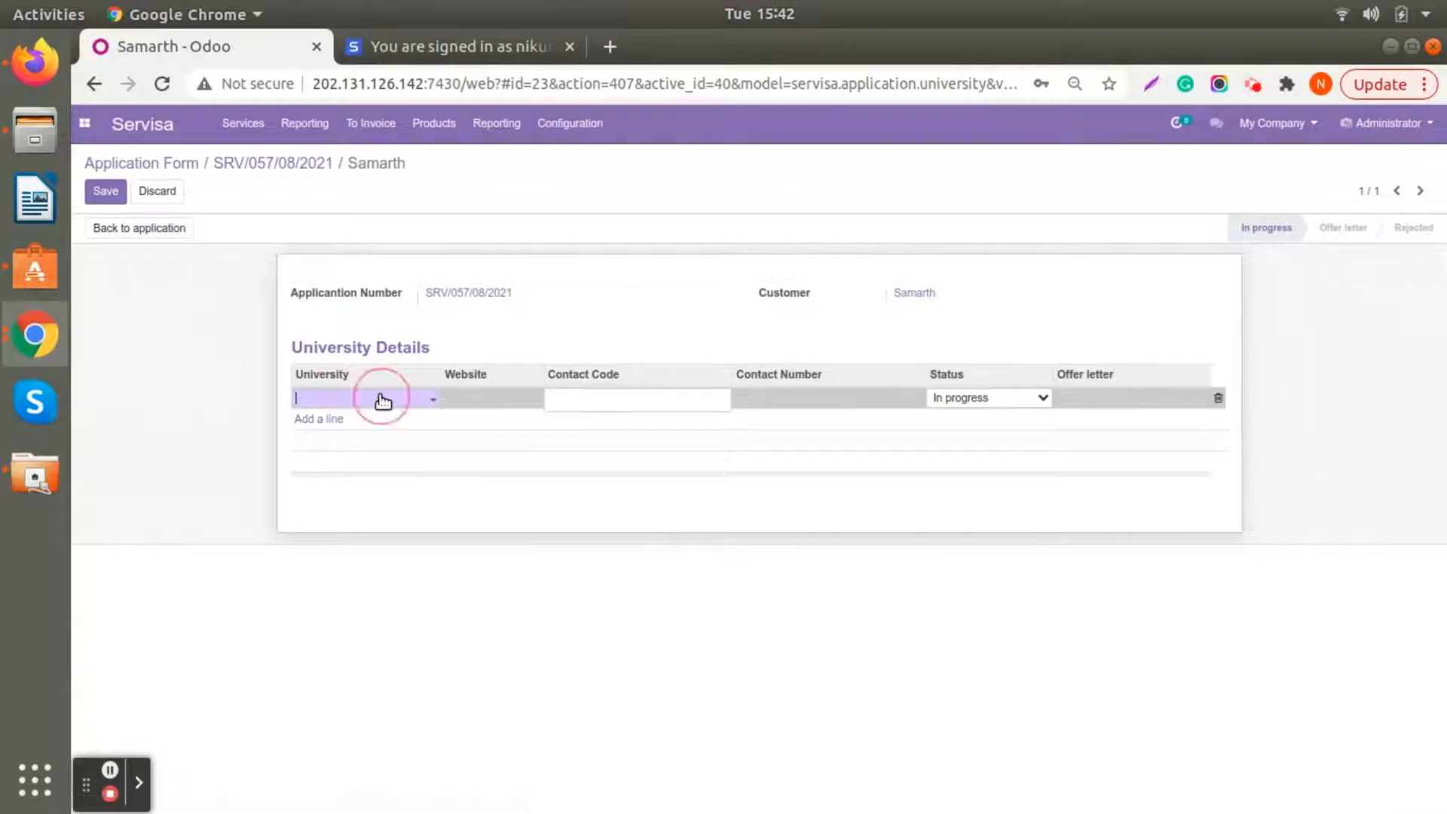
pyautogui.click(382, 419)
pyautogui.click(604, 395)
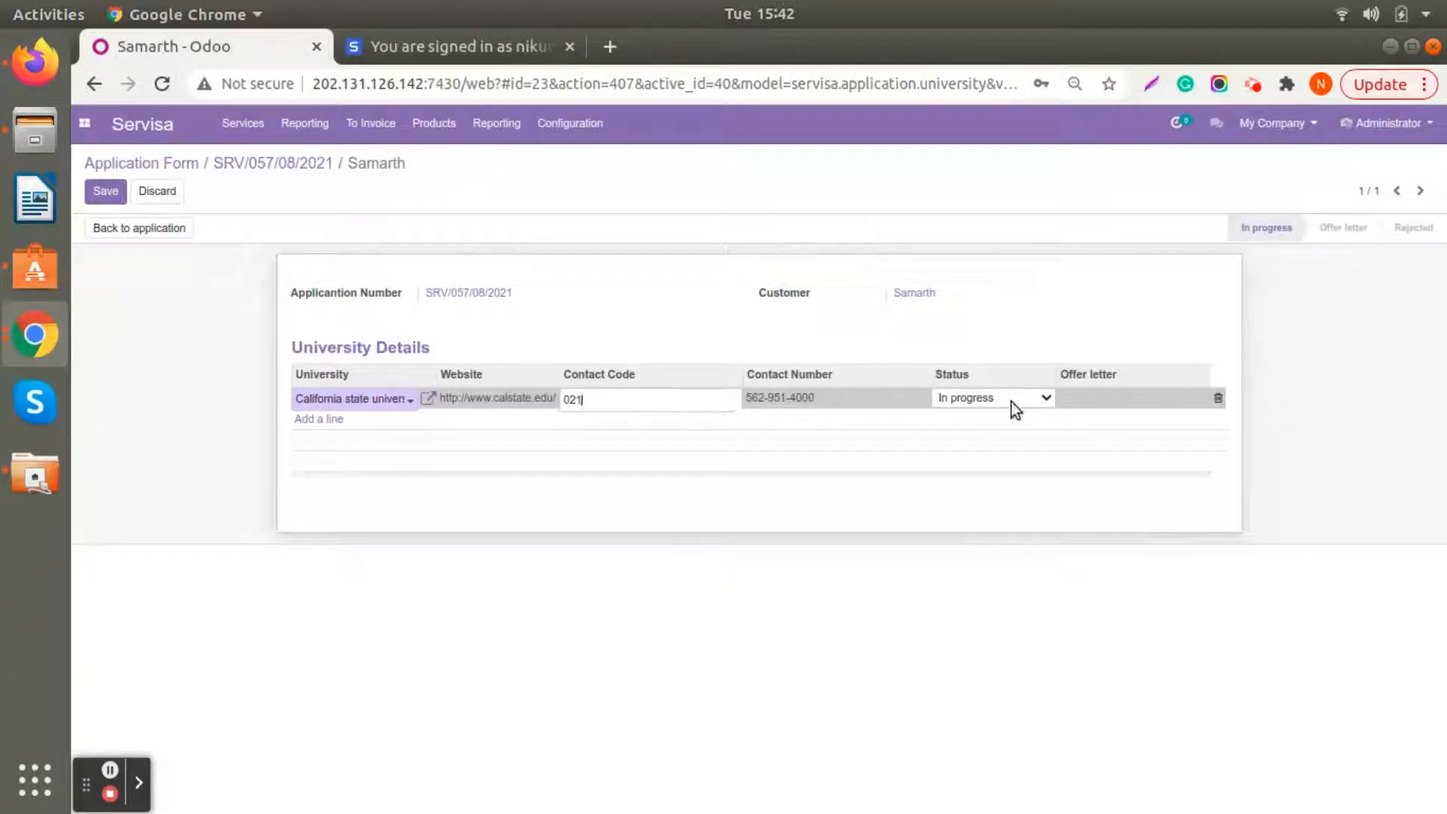
pyautogui.click(106, 190)
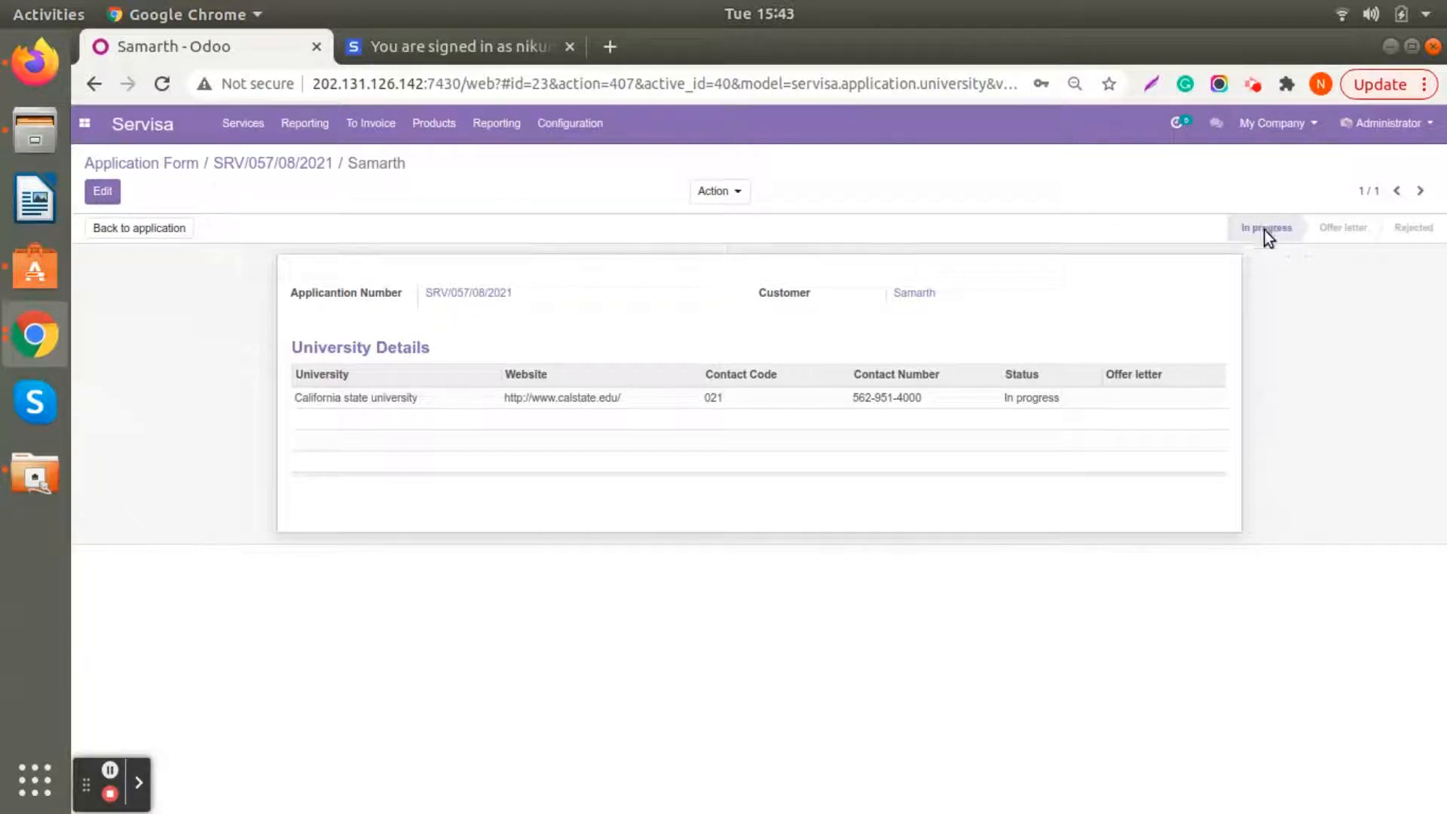
# - Review the immigration application board and the University Process list, and open the newest application in the University stage
pyautogui.click(243, 122)
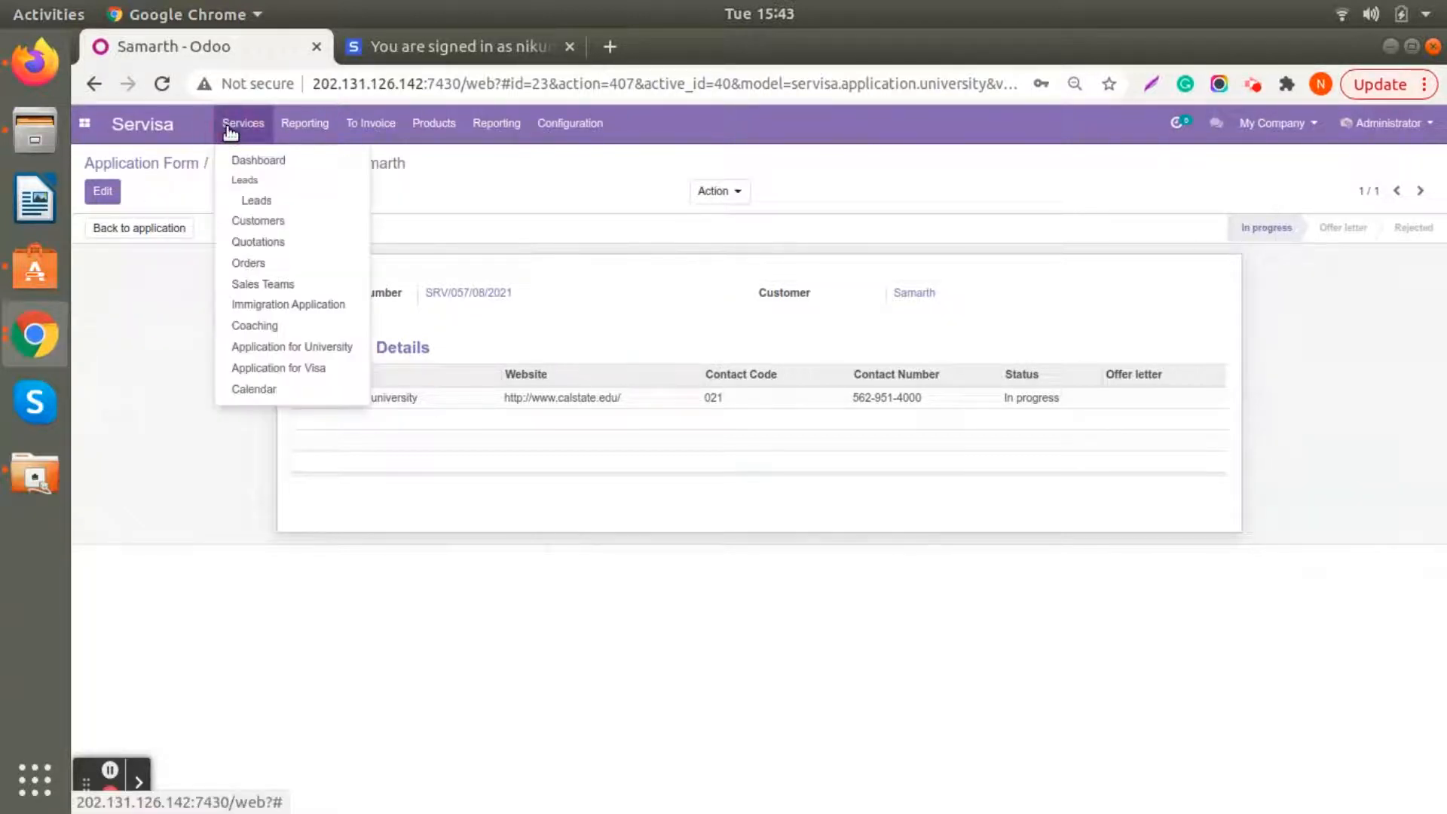
pyautogui.click(243, 305)
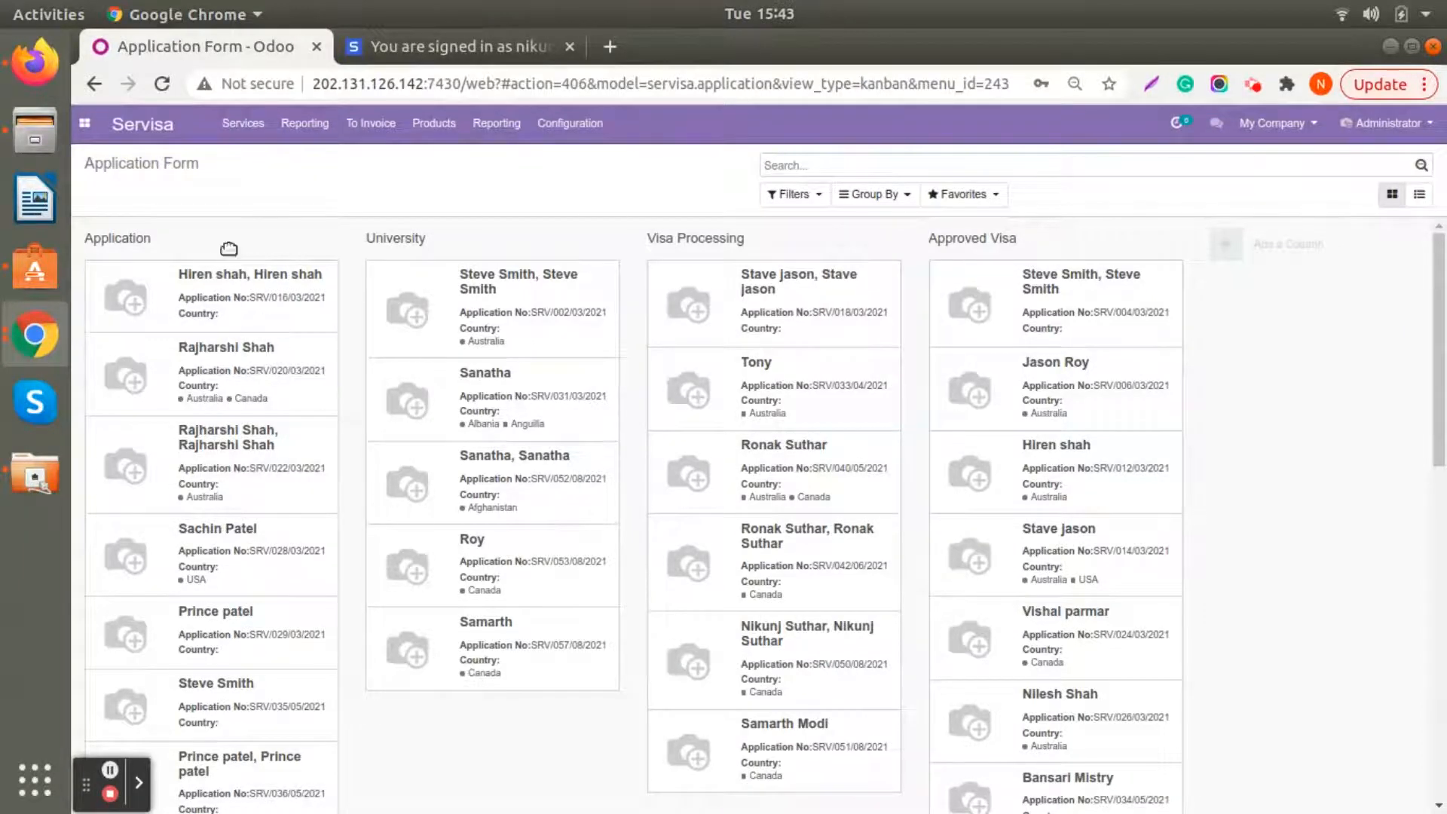
pyautogui.click(235, 124)
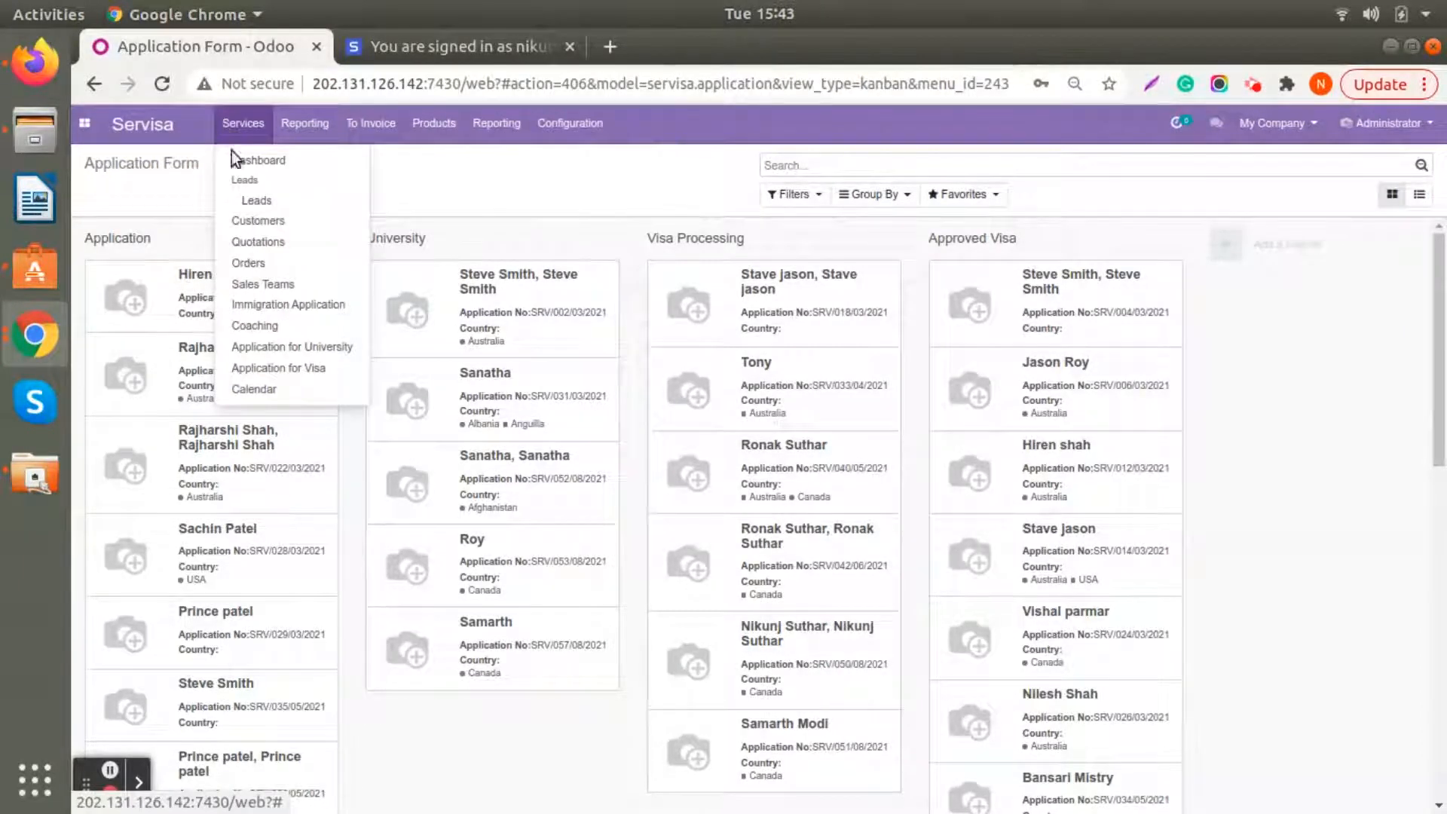
pyautogui.click(249, 346)
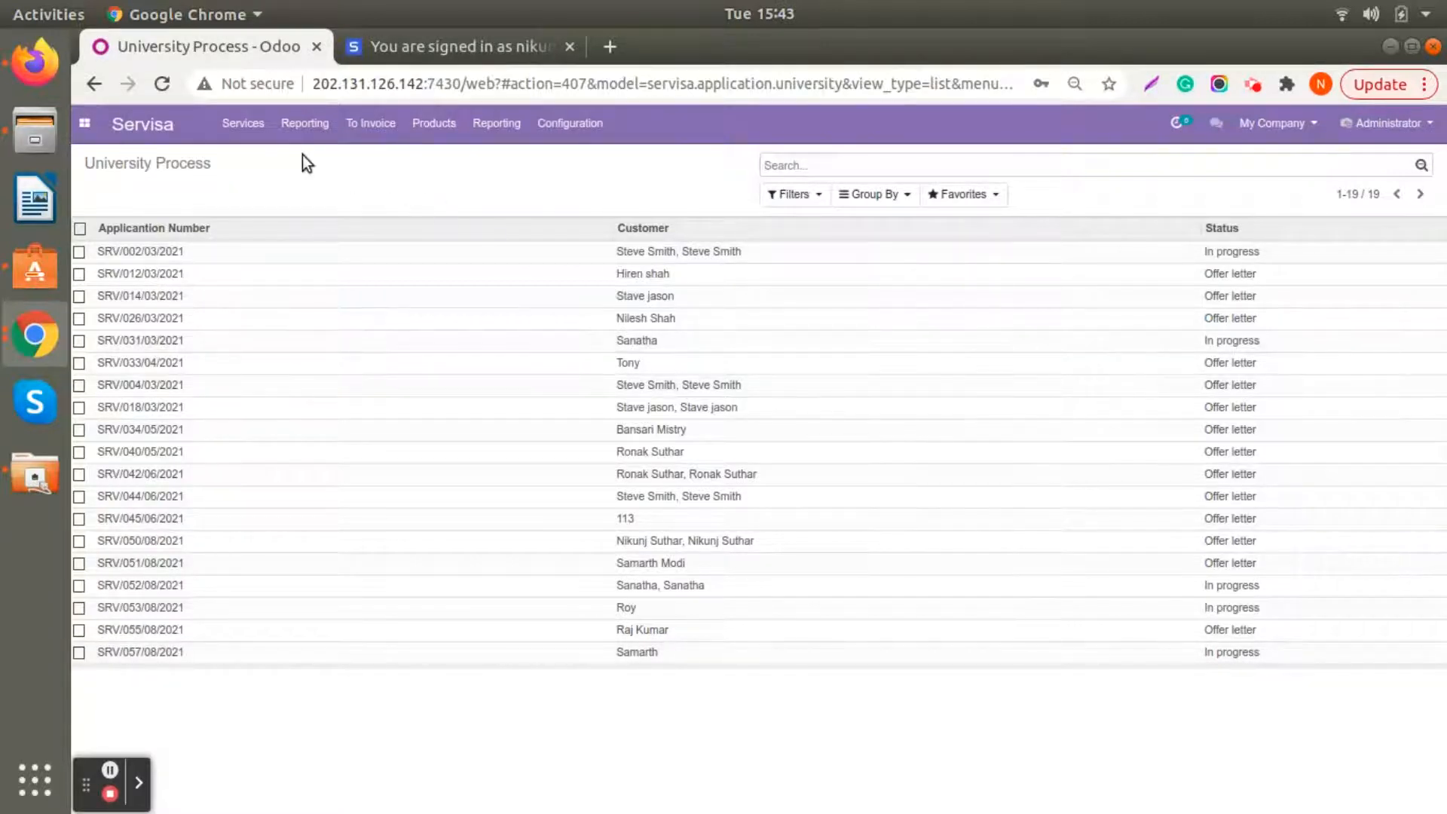
pyautogui.click(254, 129)
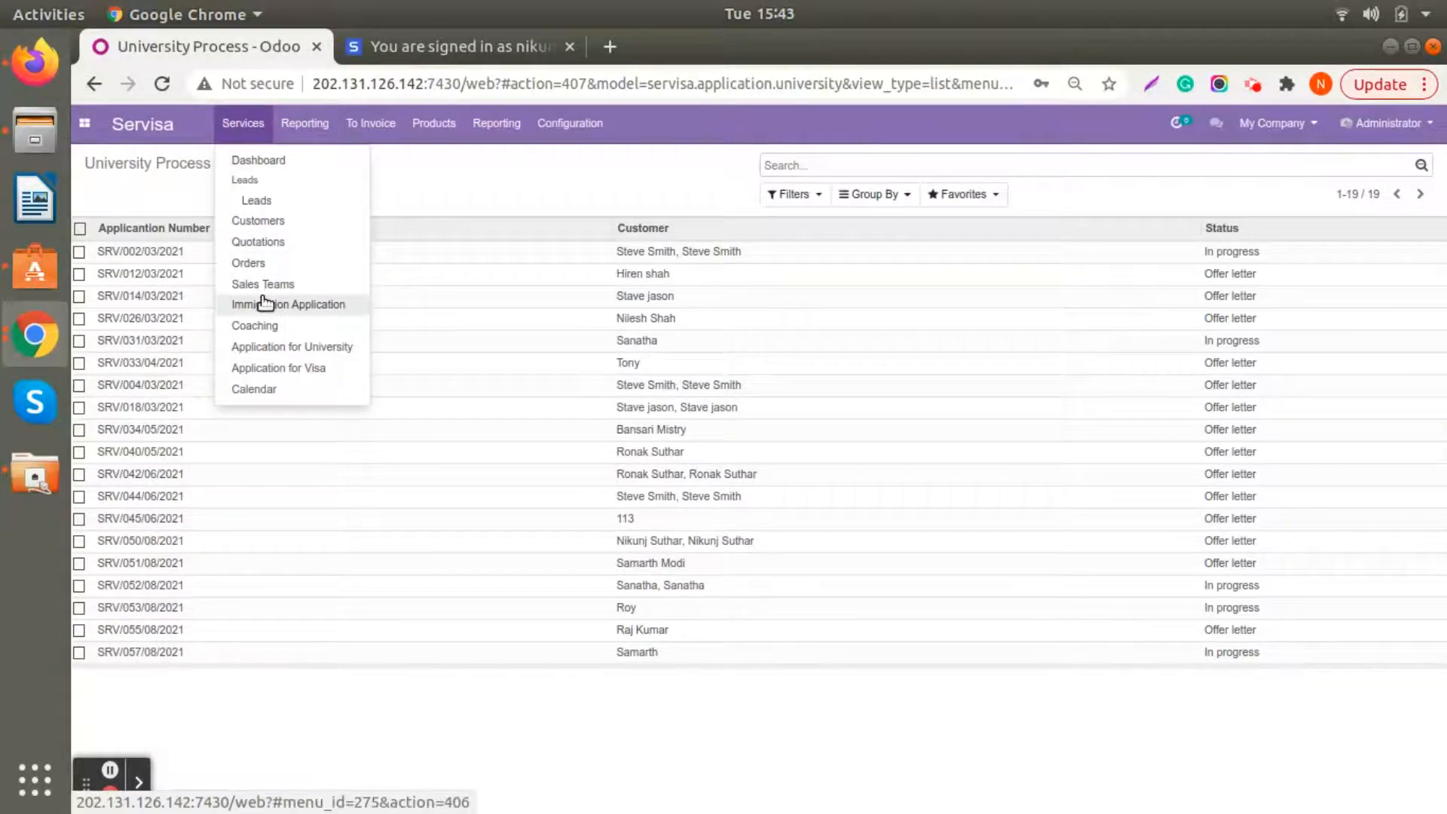
pyautogui.click(263, 299)
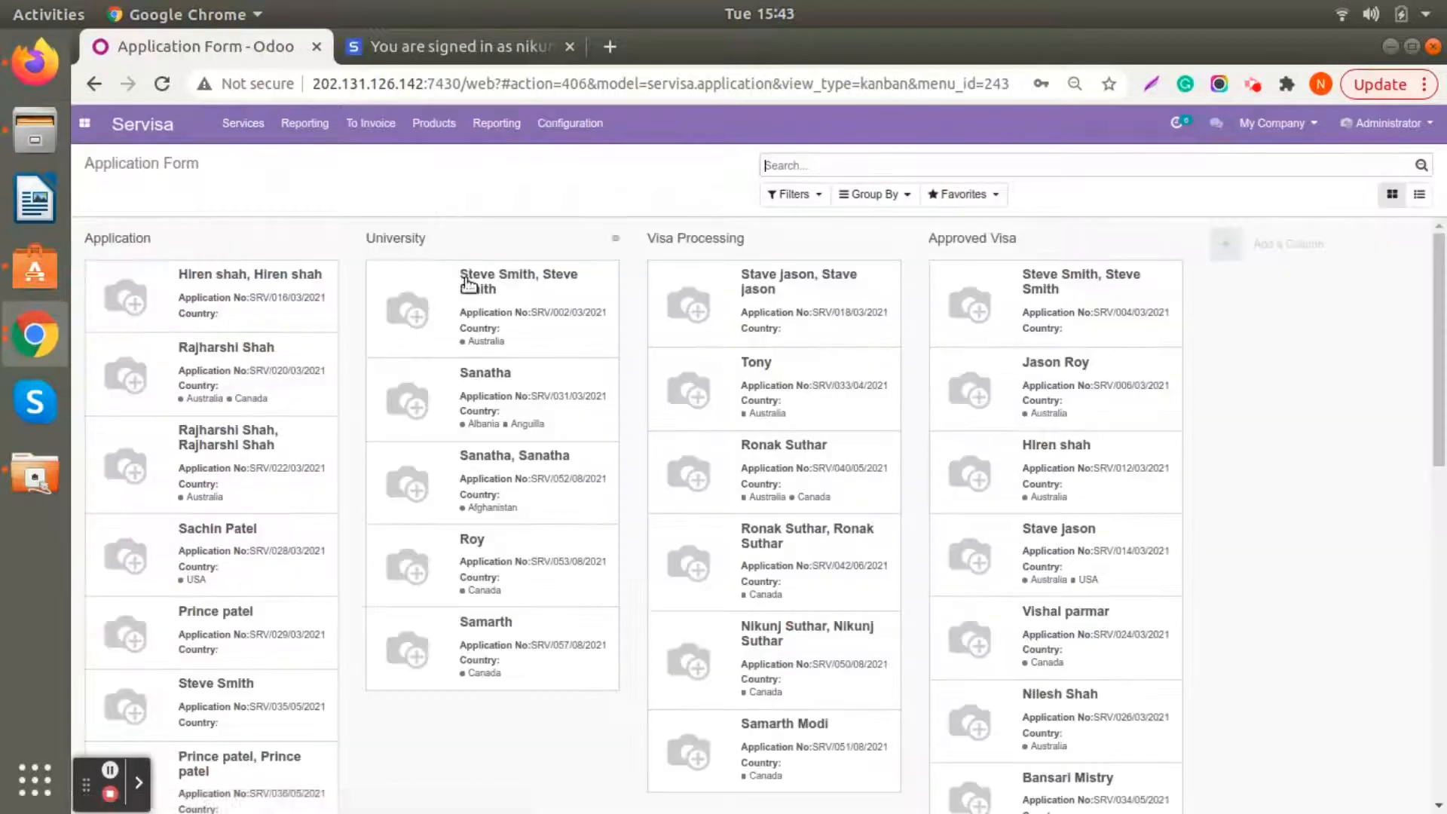
pyautogui.click(498, 644)
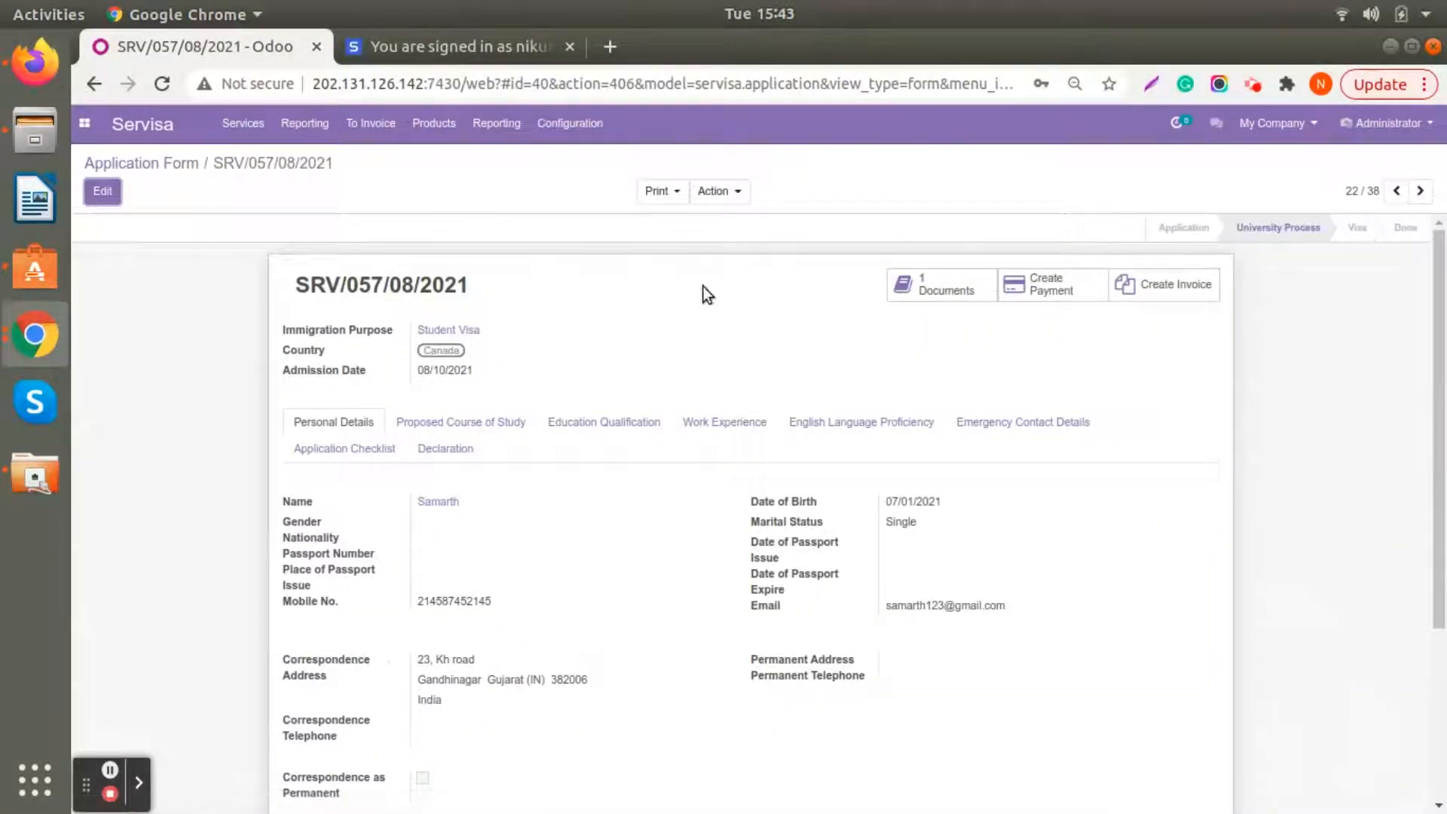
# - Open the newest University Process record, set California state university's status to Offer letter and save
pyautogui.click(243, 123)
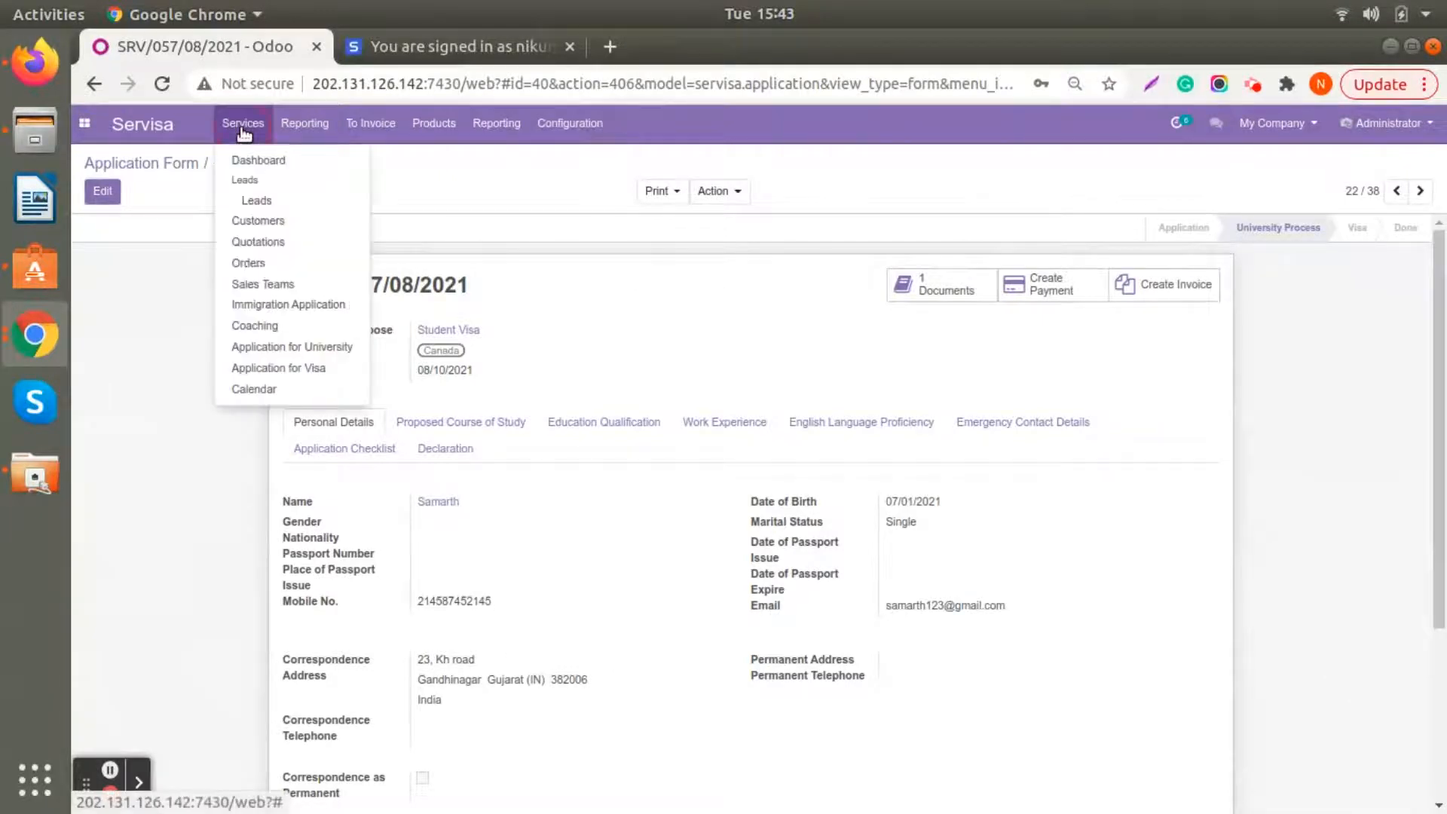
pyautogui.click(264, 348)
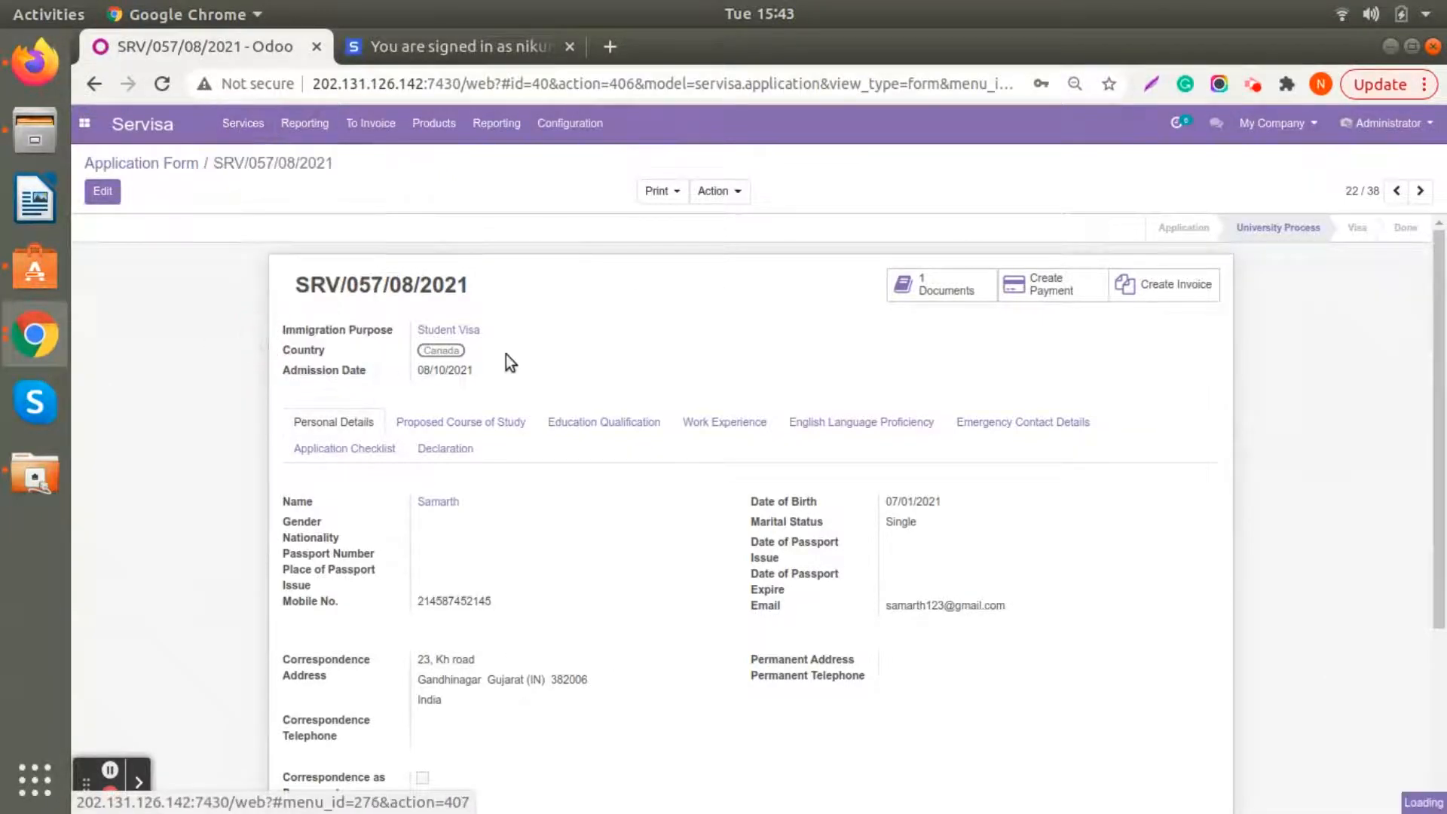
pyautogui.click(655, 653)
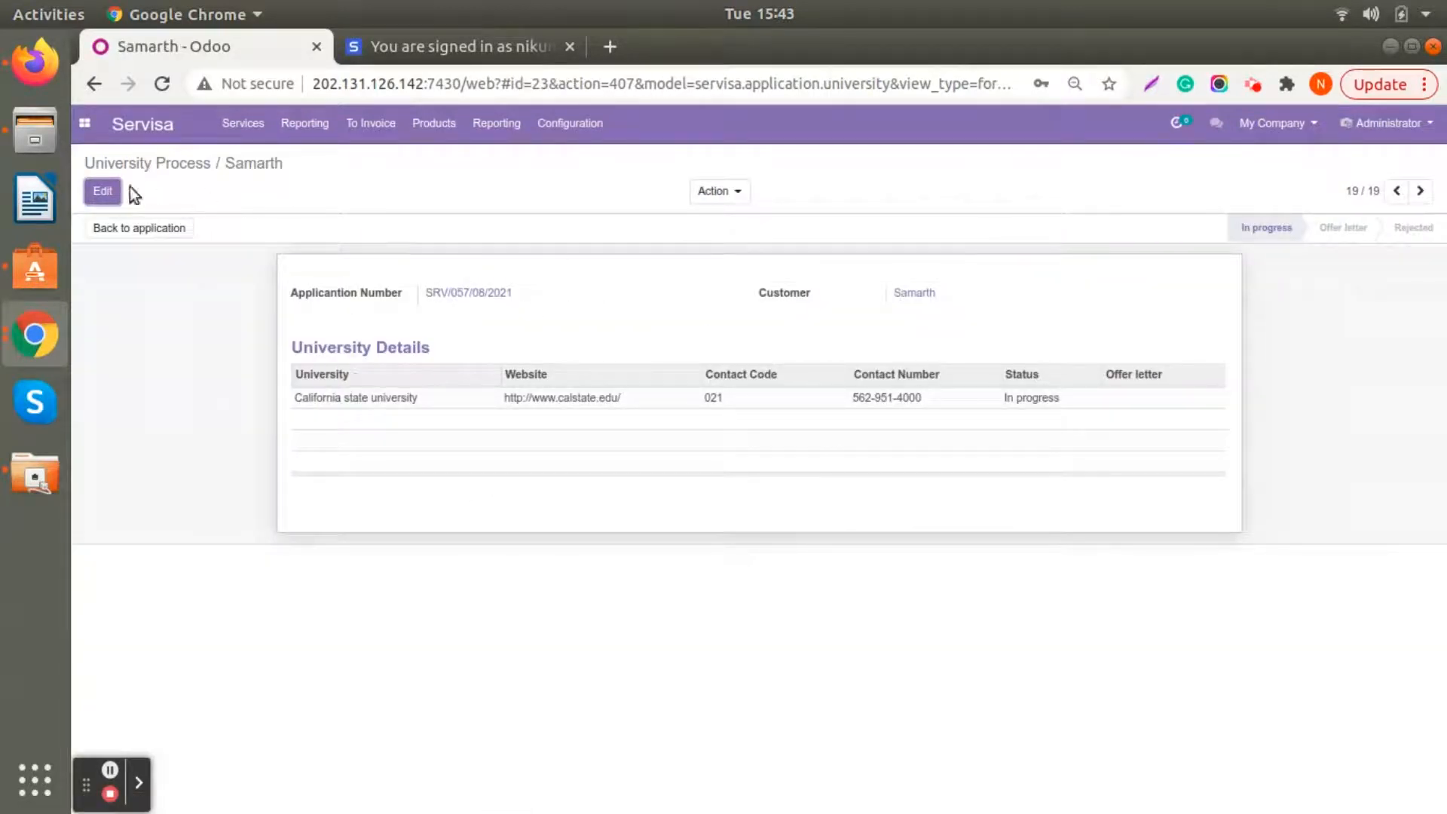
pyautogui.click(116, 191)
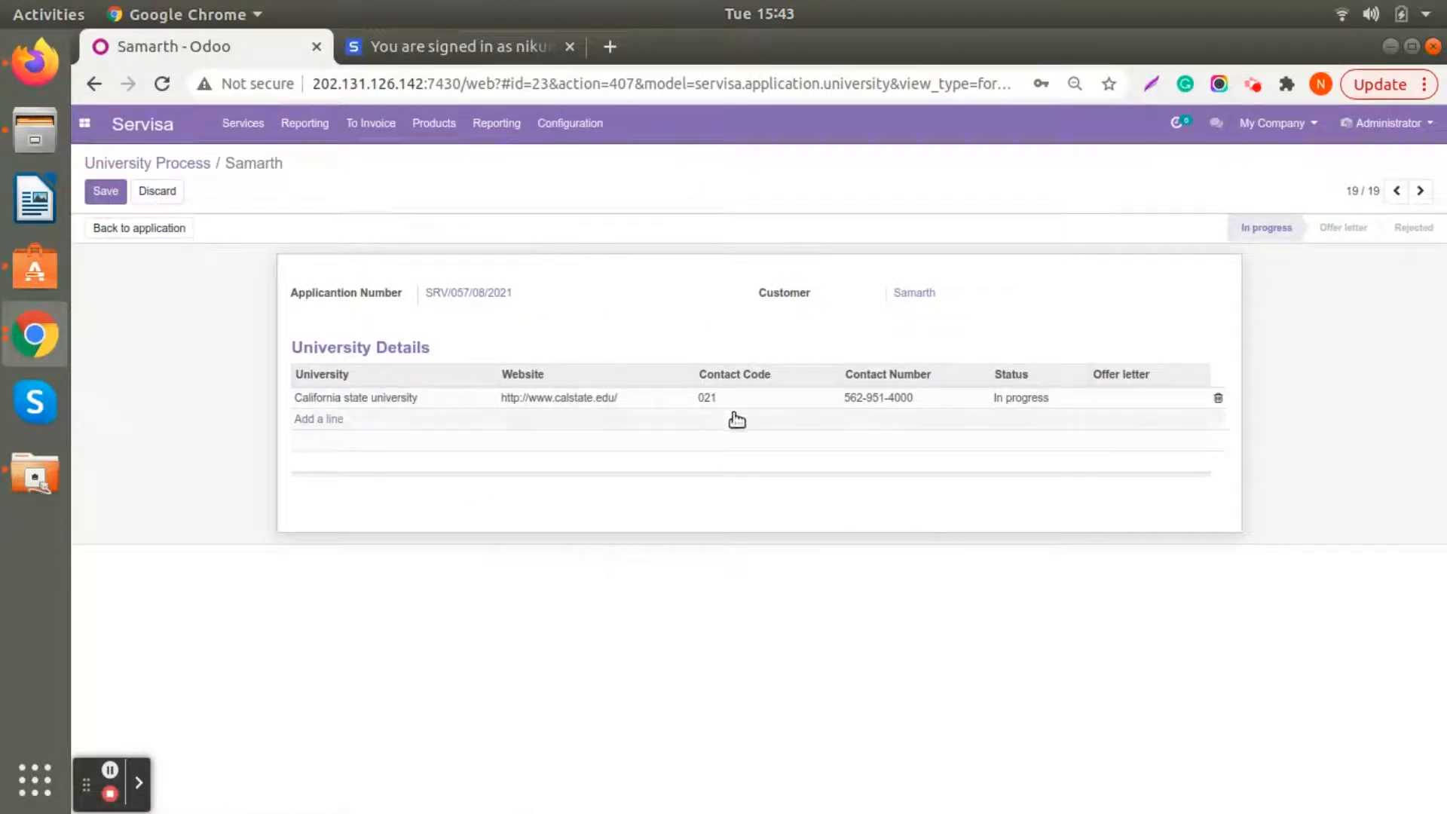
pyautogui.click(1001, 407)
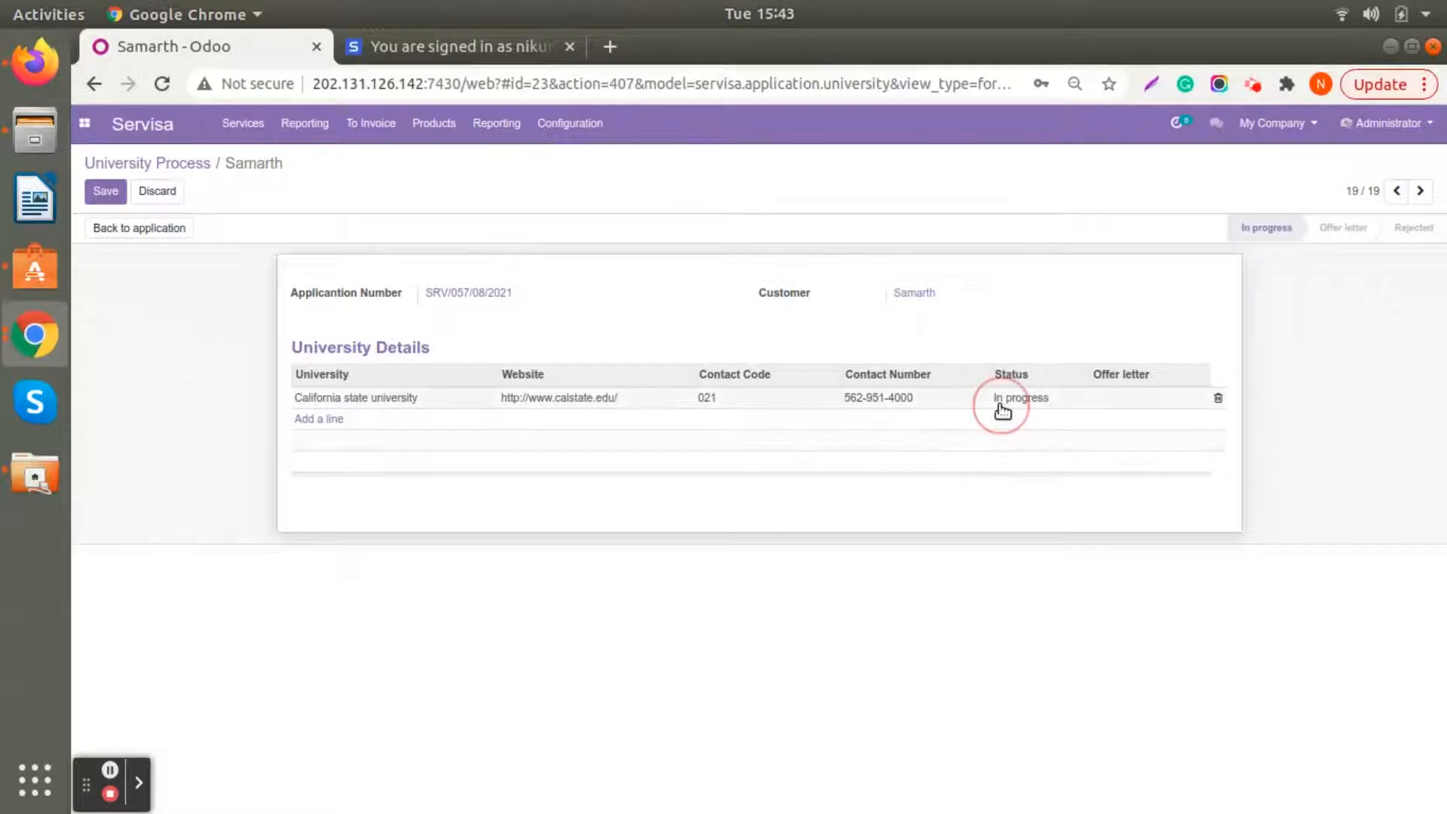
pyautogui.click(1010, 397)
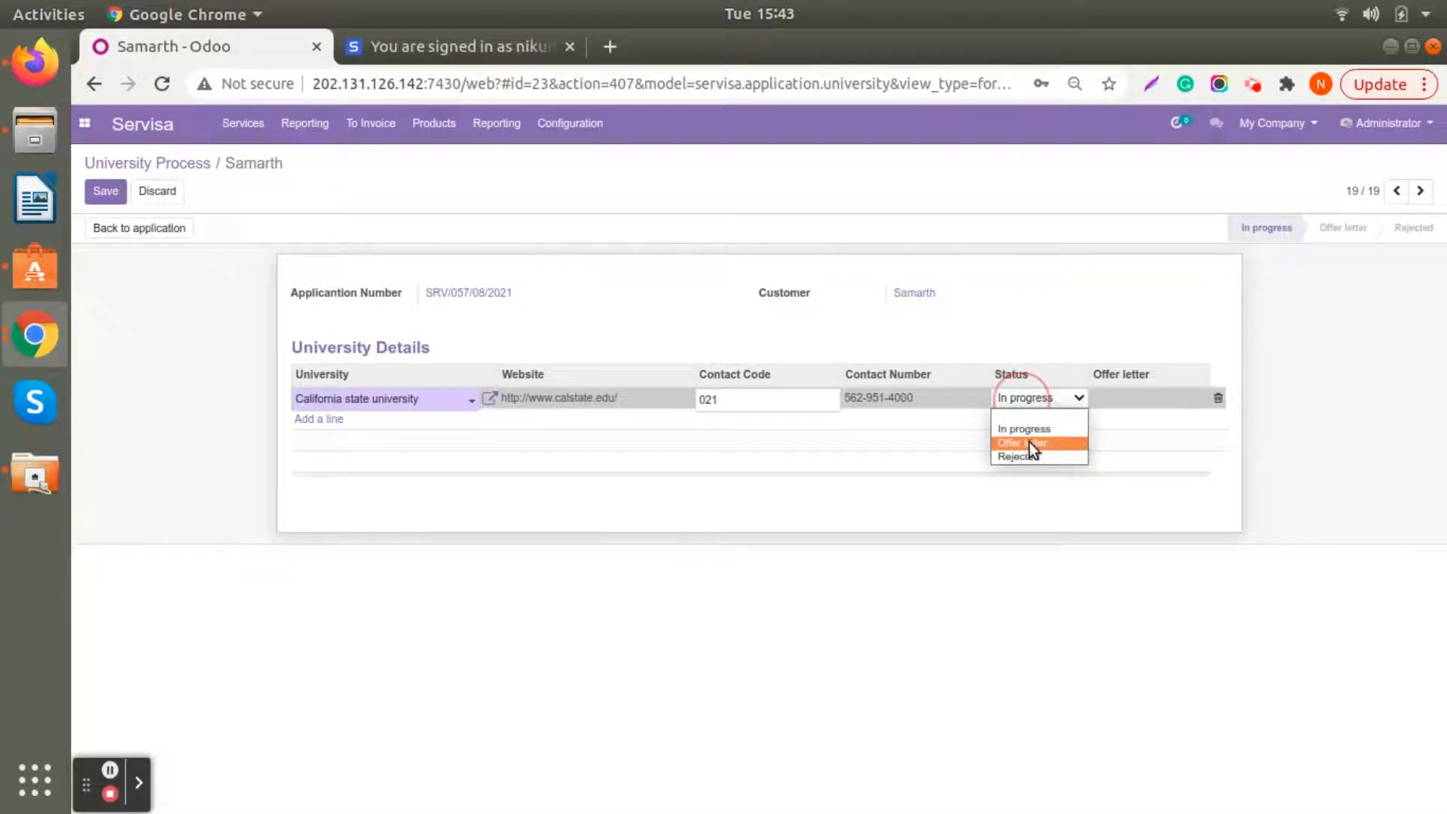
pyautogui.click(1029, 441)
pyautogui.click(1042, 397)
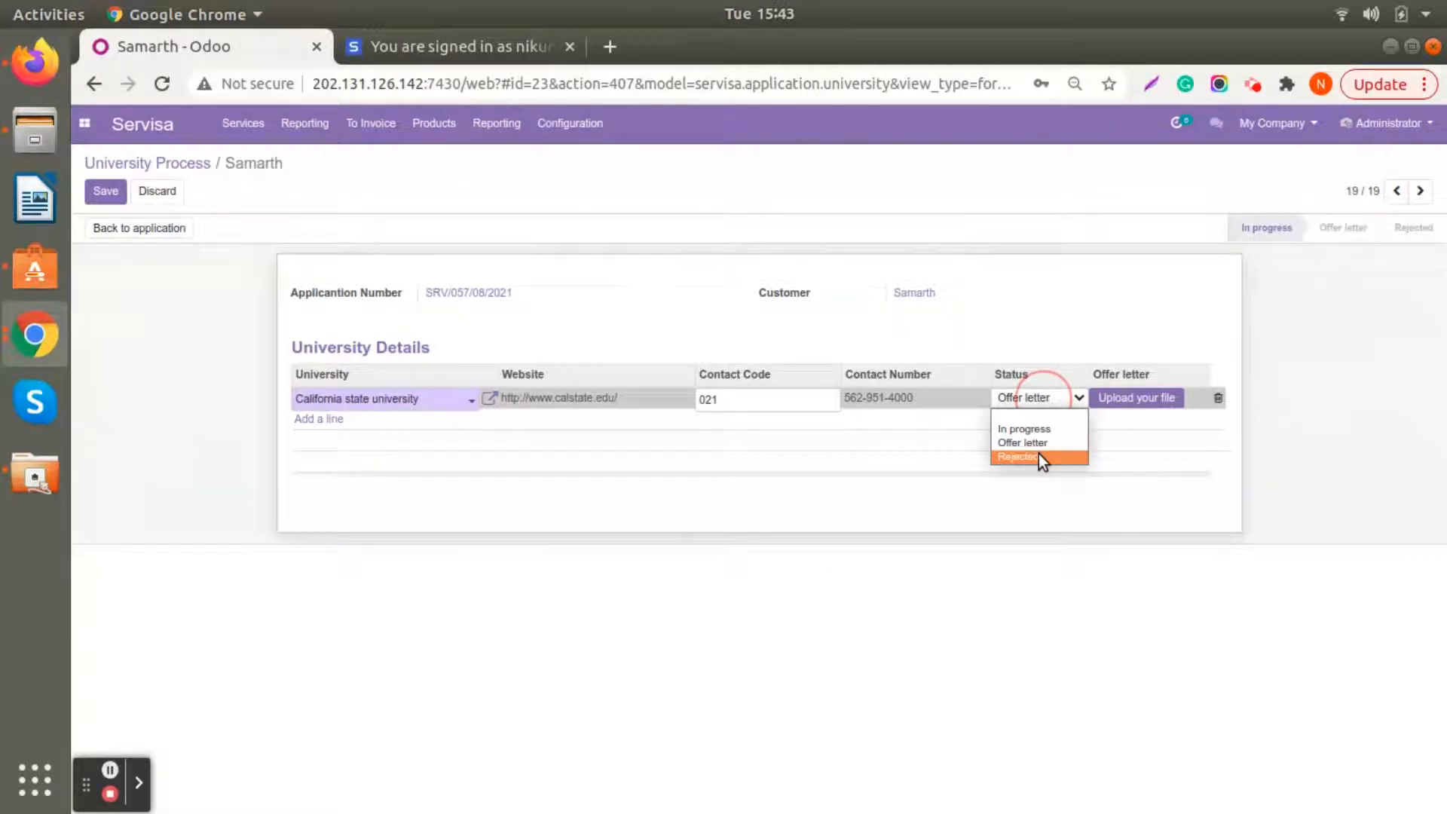
pyautogui.click(1354, 377)
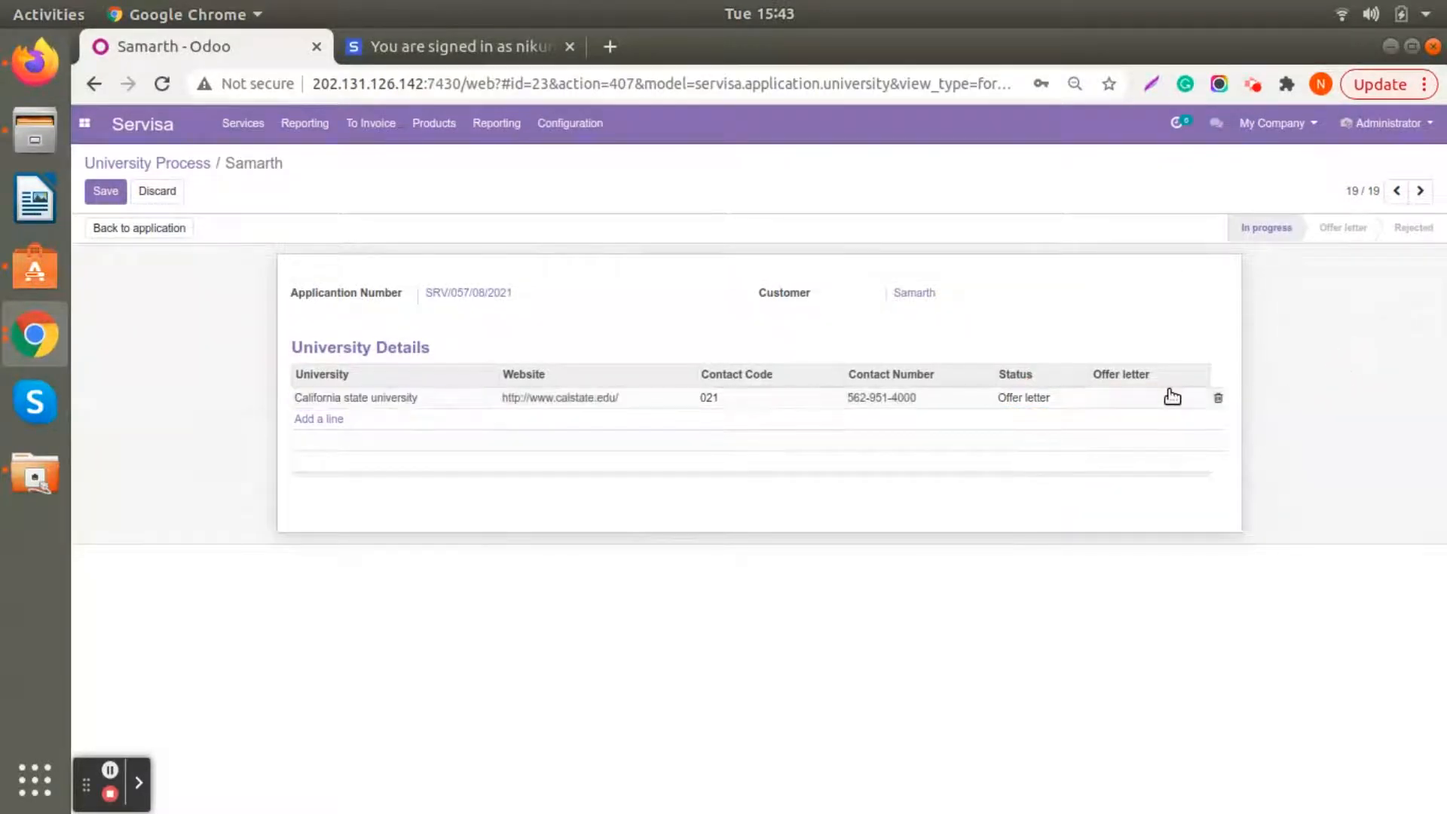
pyautogui.click(120, 194)
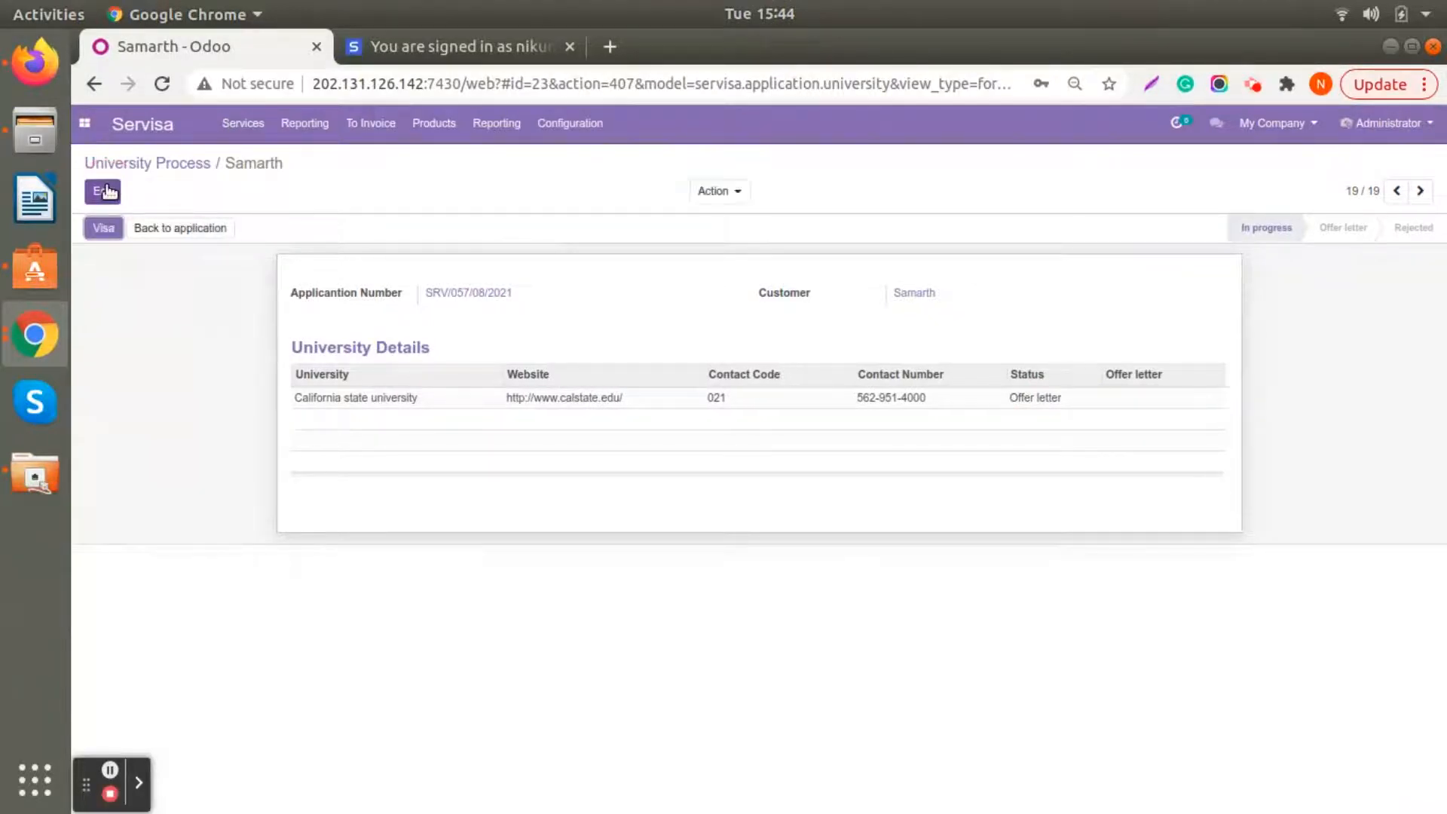
# - Upload Trekking image.jpeg from the Desktop as California state university's offer letter and save the record
pyautogui.click(108, 193)
pyautogui.click(1122, 401)
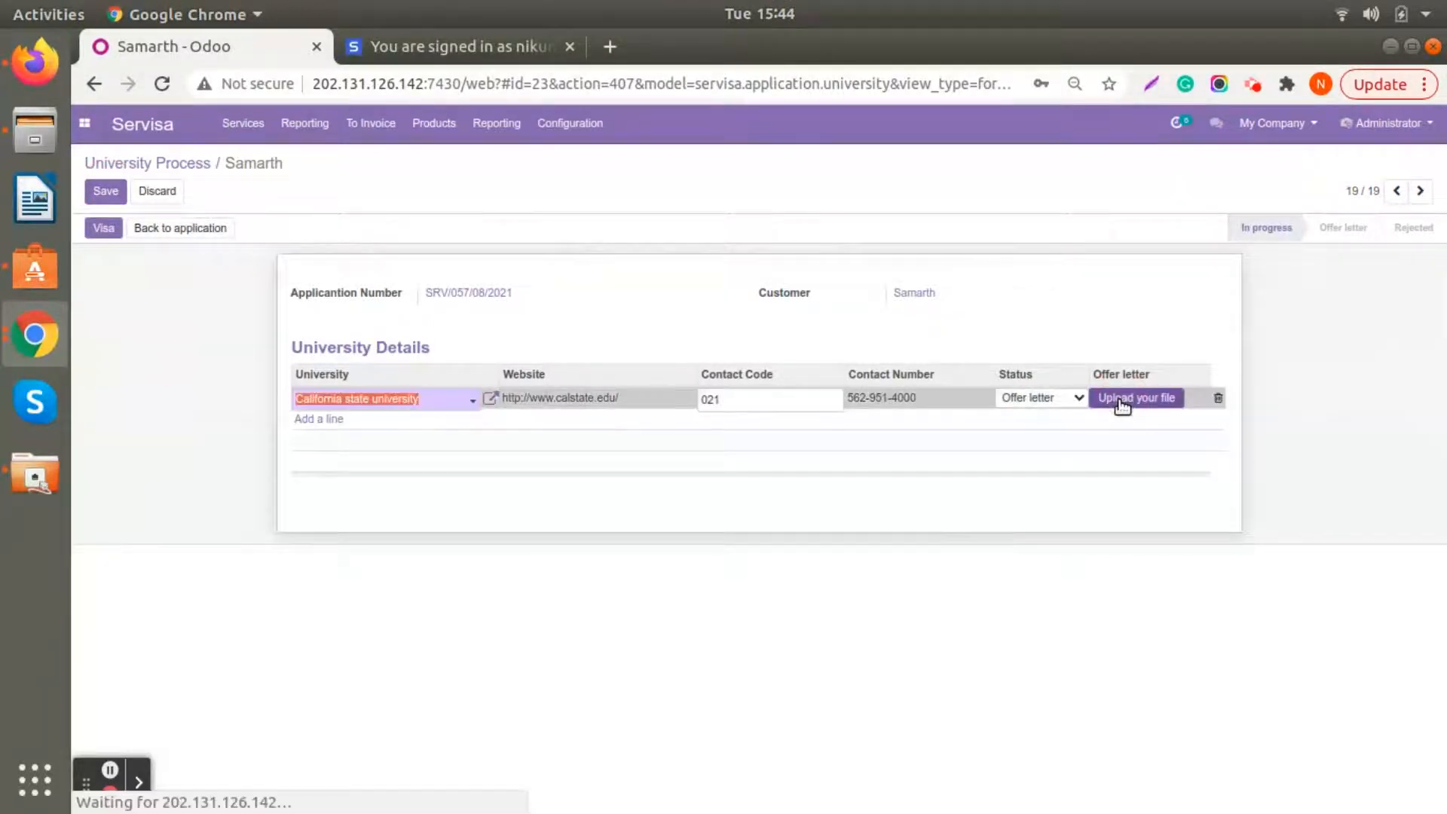
pyautogui.click(1122, 400)
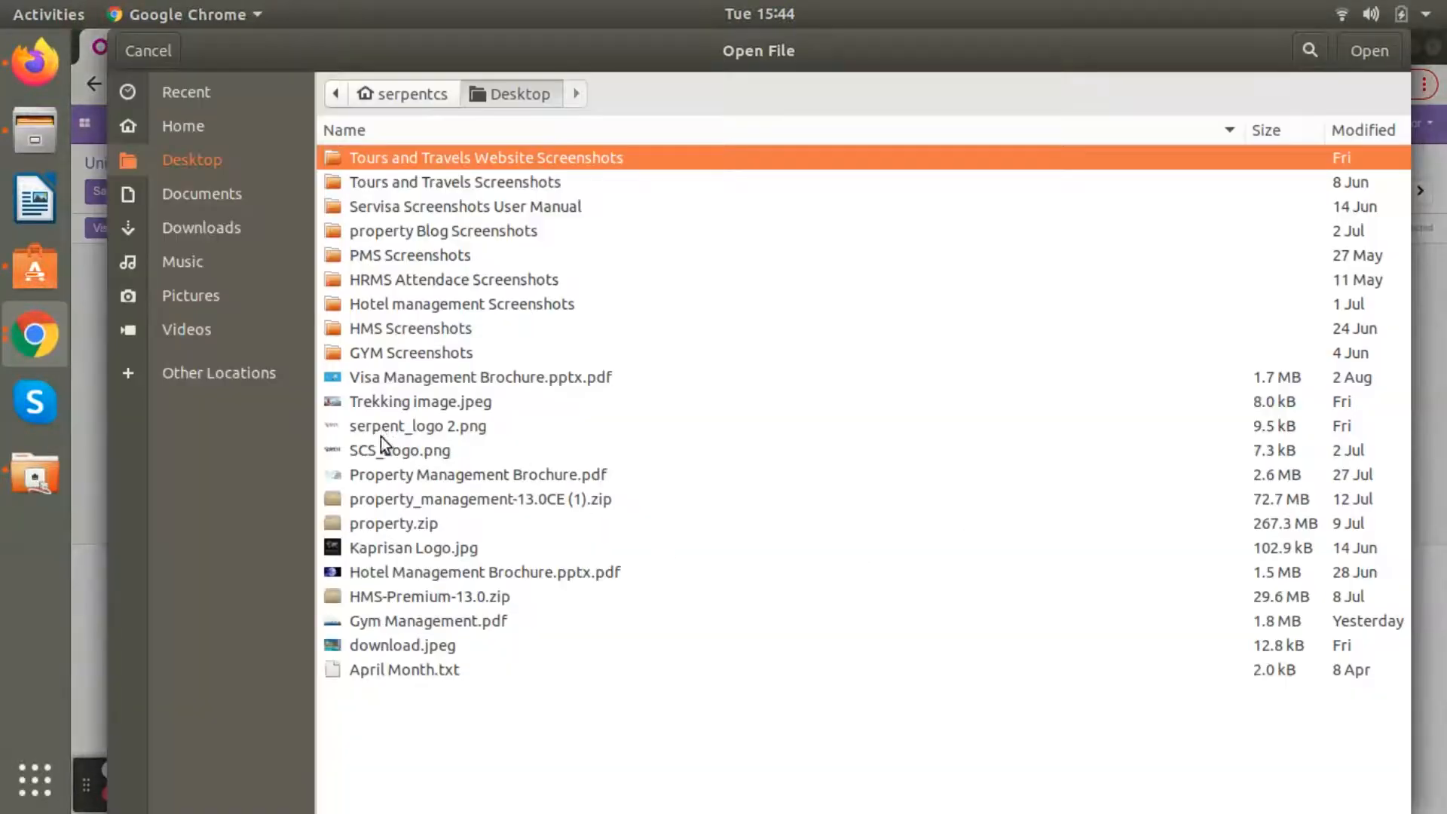
pyautogui.click(383, 403)
pyautogui.click(1365, 50)
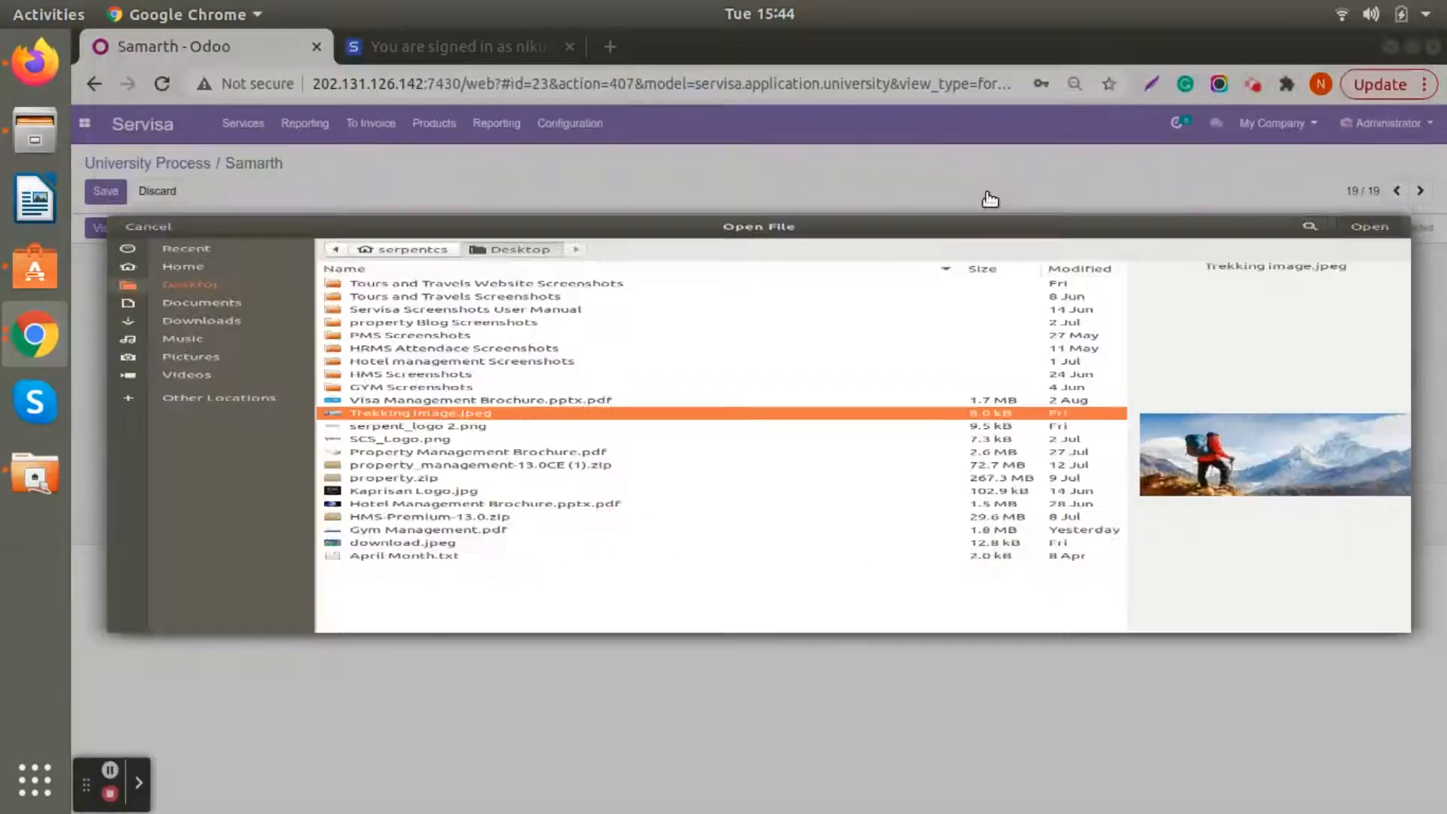
pyautogui.click(104, 193)
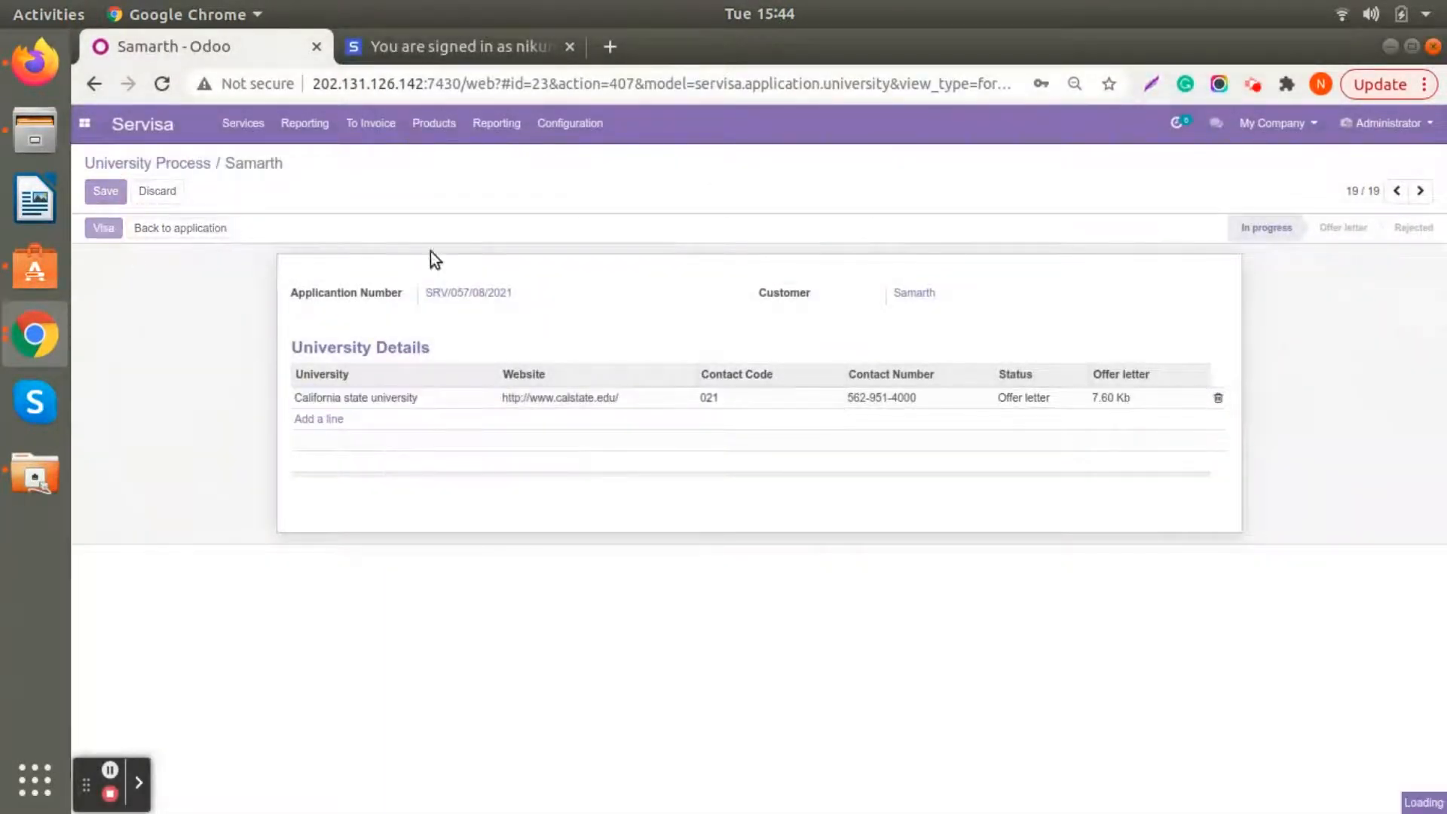
# - Send the application to the visa process and look it up in the Visa Processing stage of the application board
pyautogui.click(109, 230)
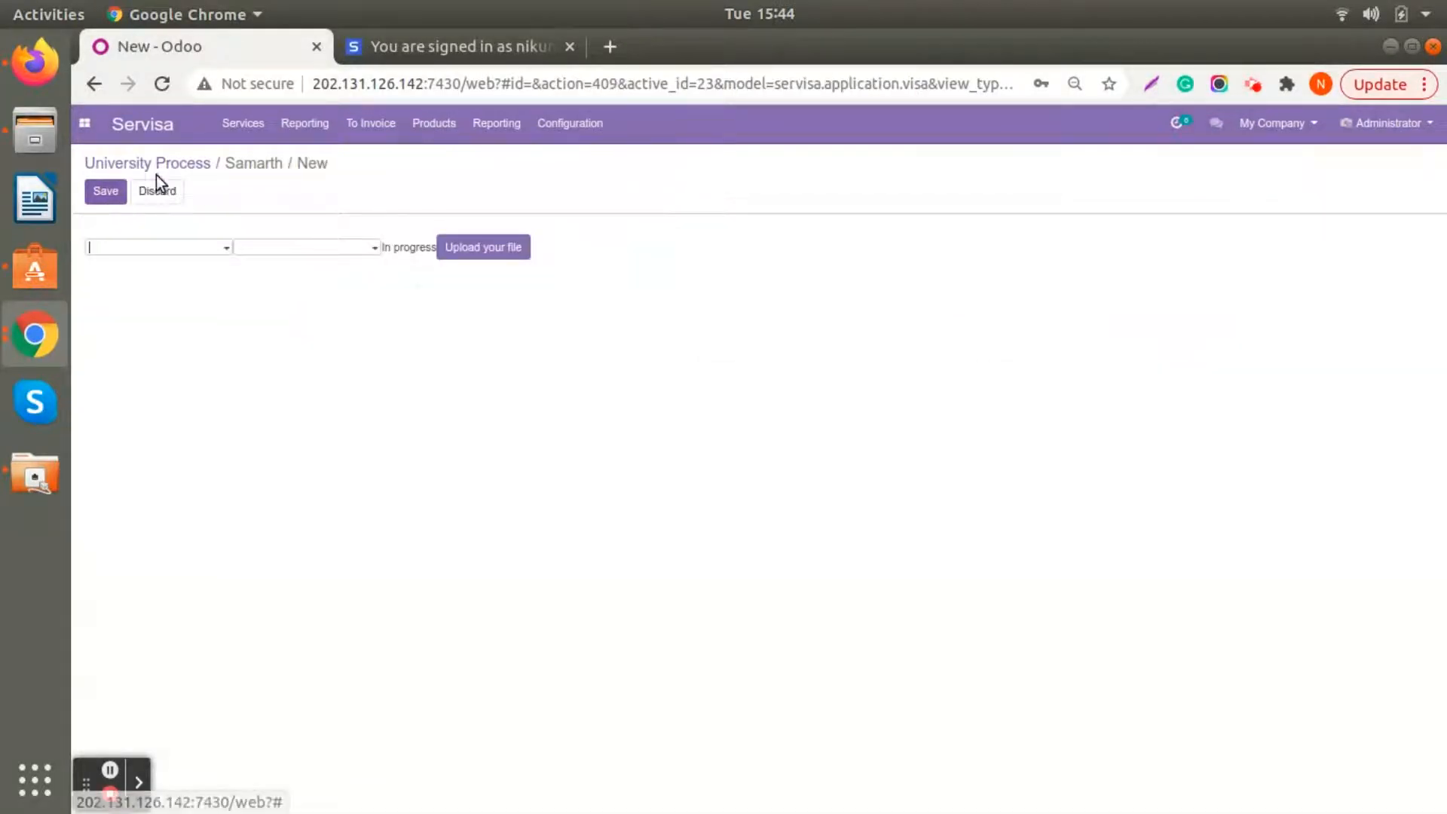
pyautogui.click(244, 163)
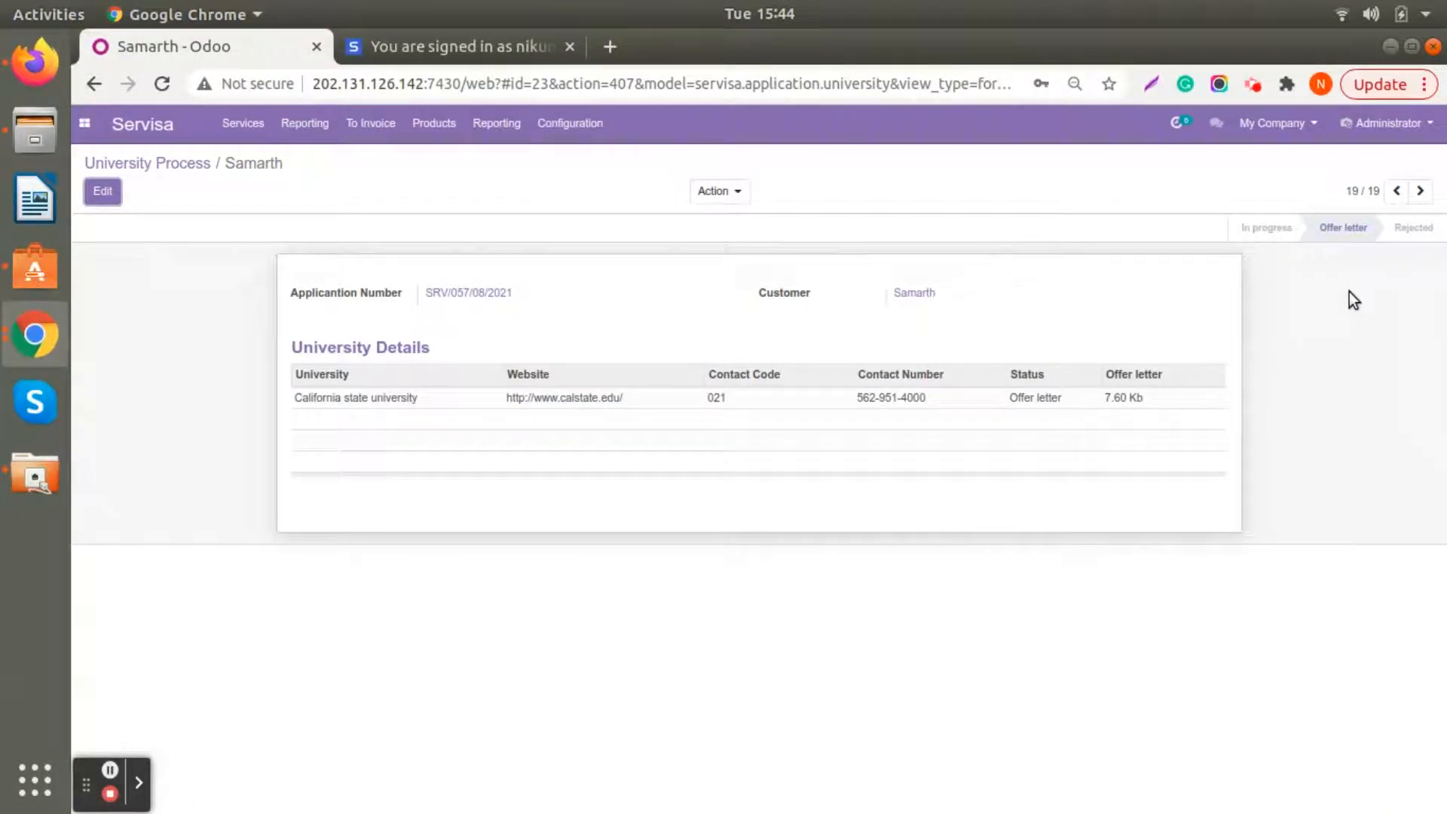
pyautogui.click(239, 127)
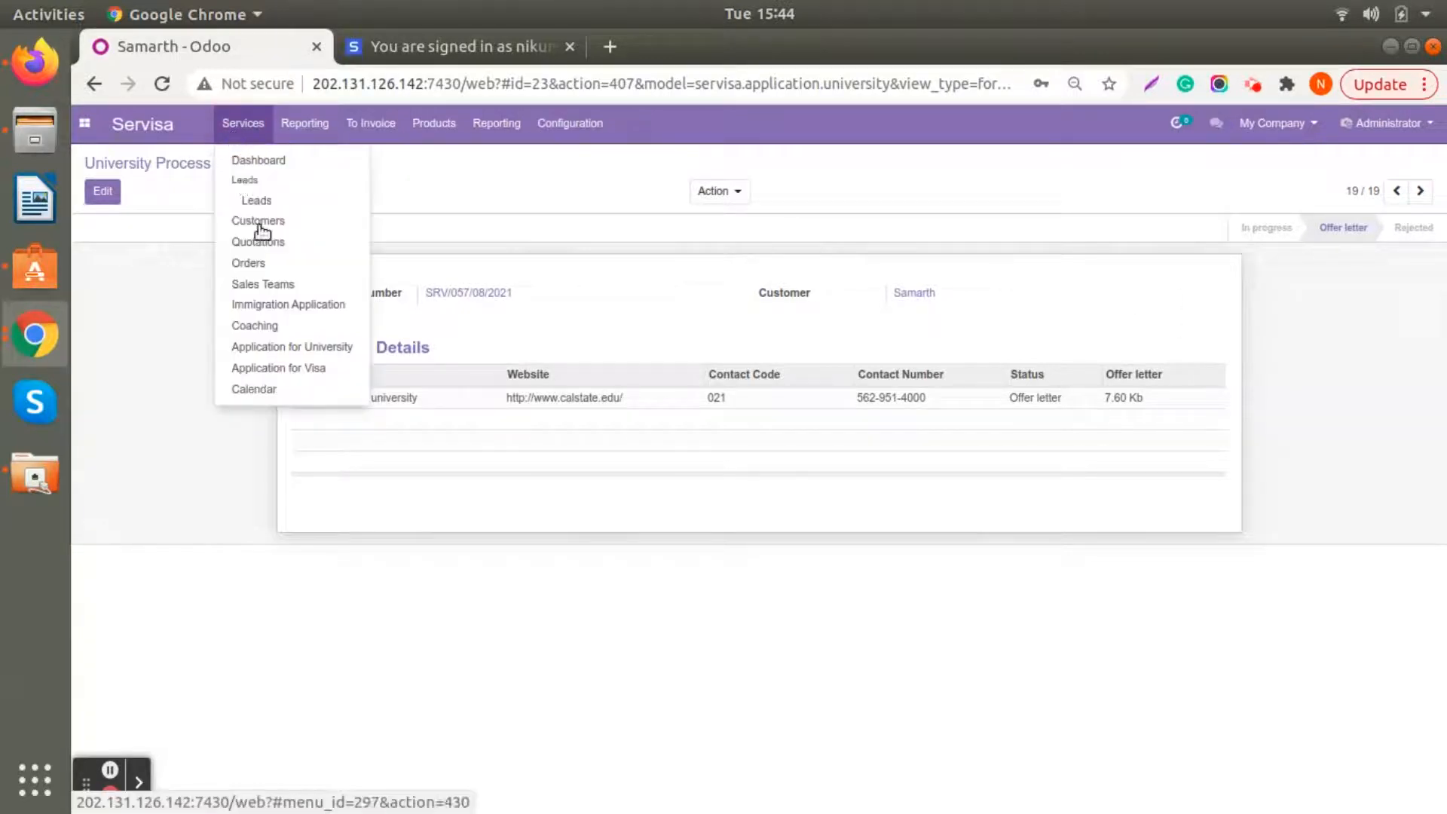
pyautogui.click(286, 304)
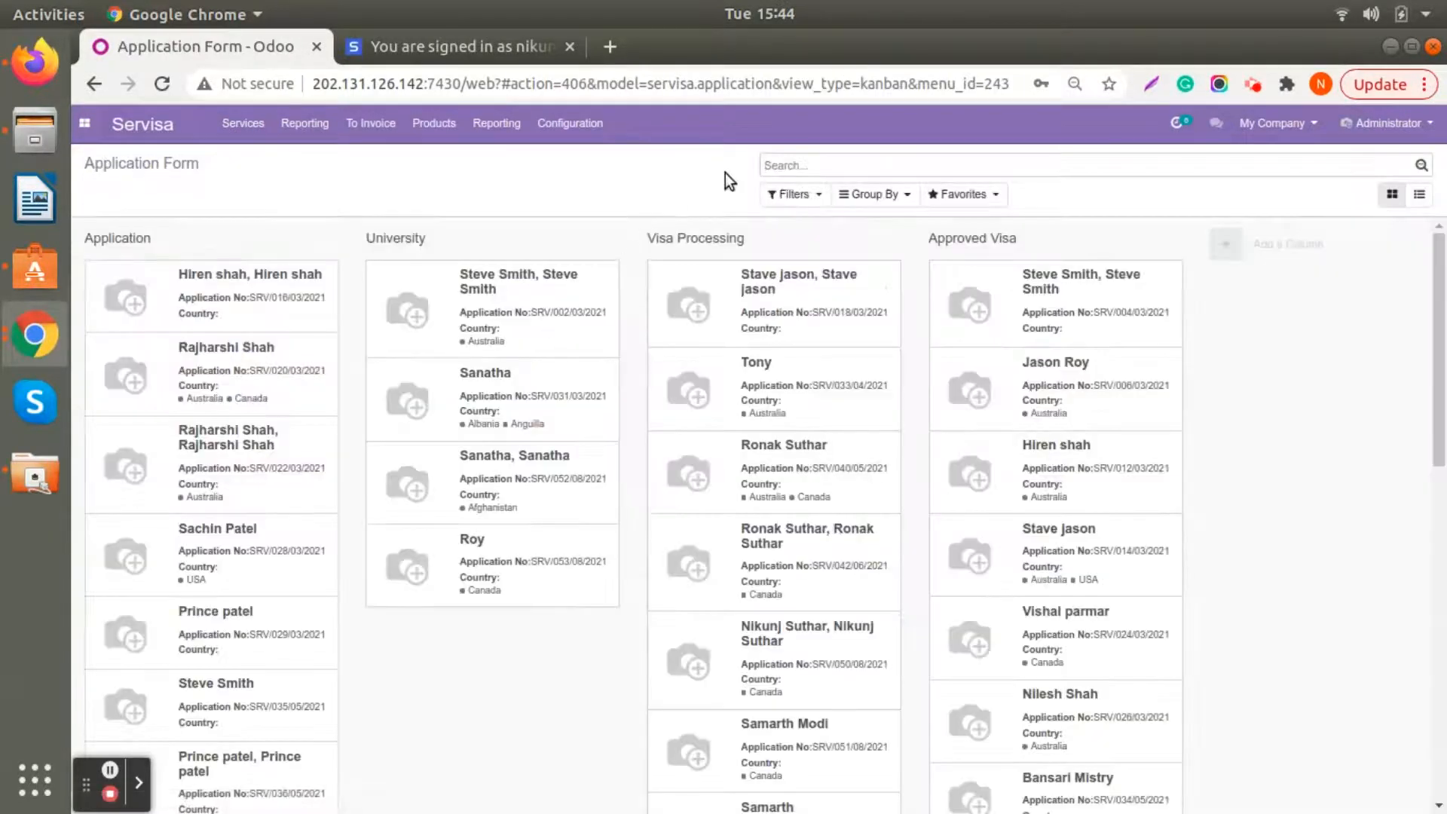
pyautogui.scroll(-10, 787, 696)
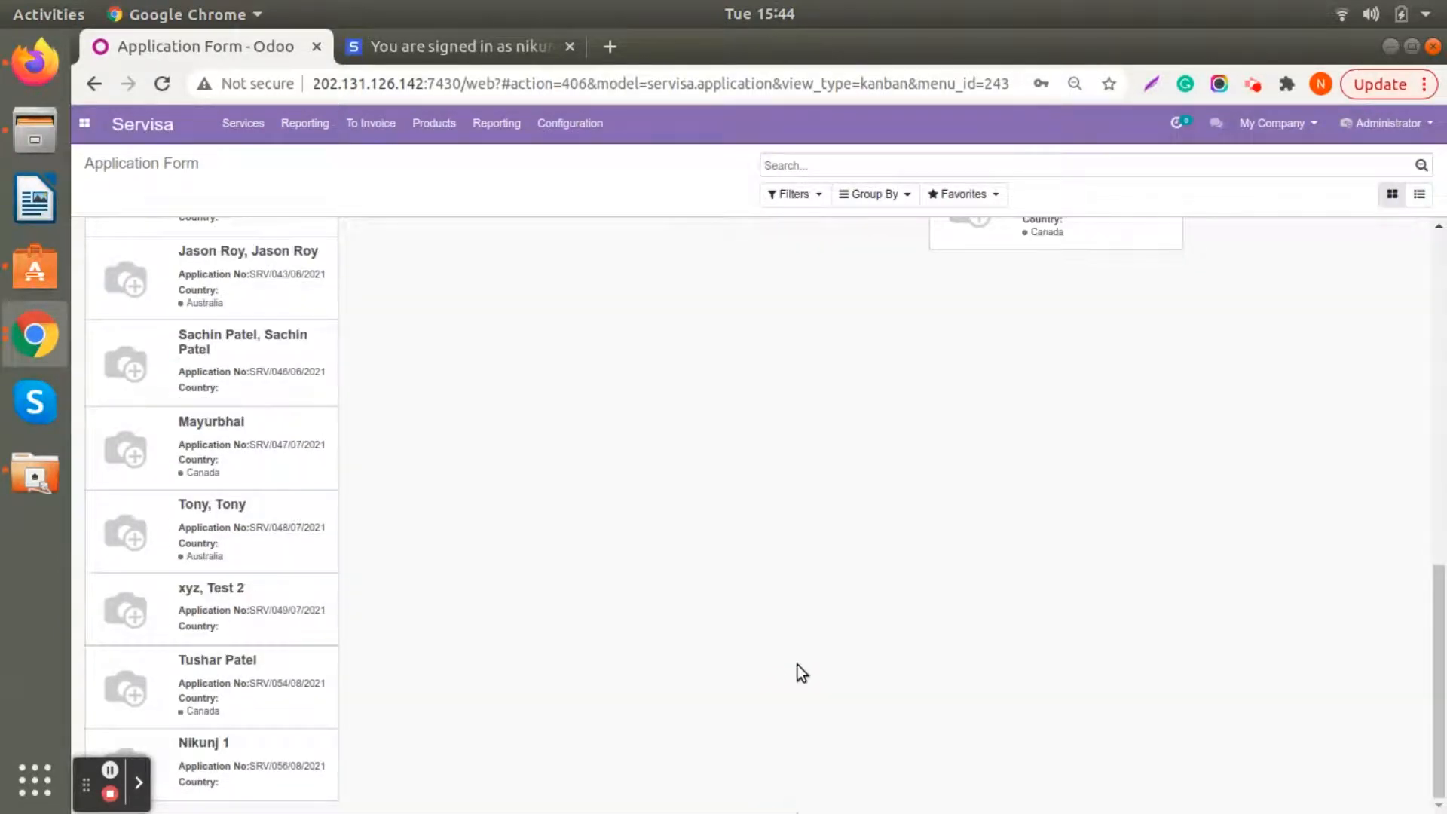
pyautogui.scroll(5, 797, 665)
pyautogui.scroll(2, 757, 608)
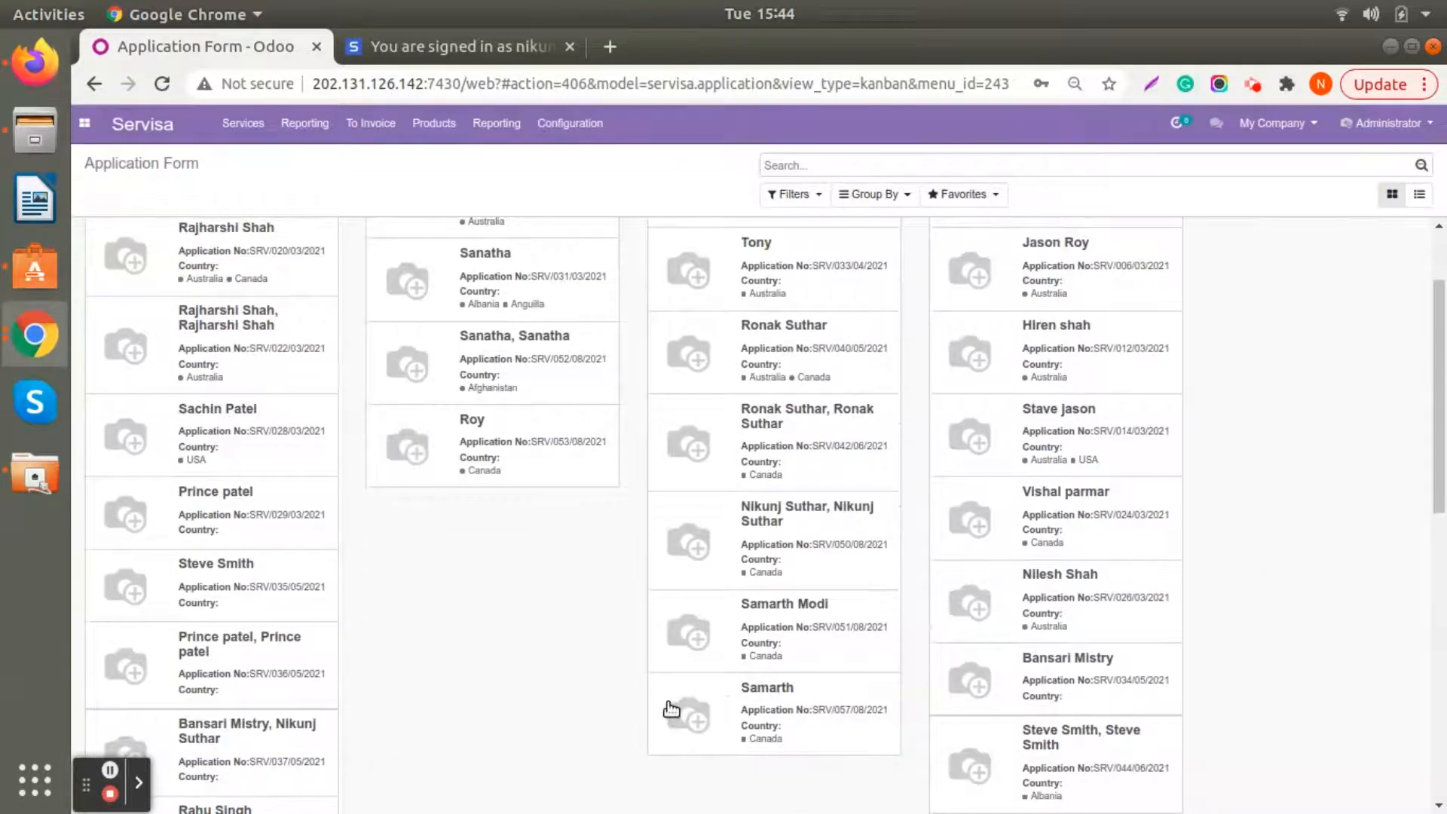
pyautogui.scroll(2, 516, 493)
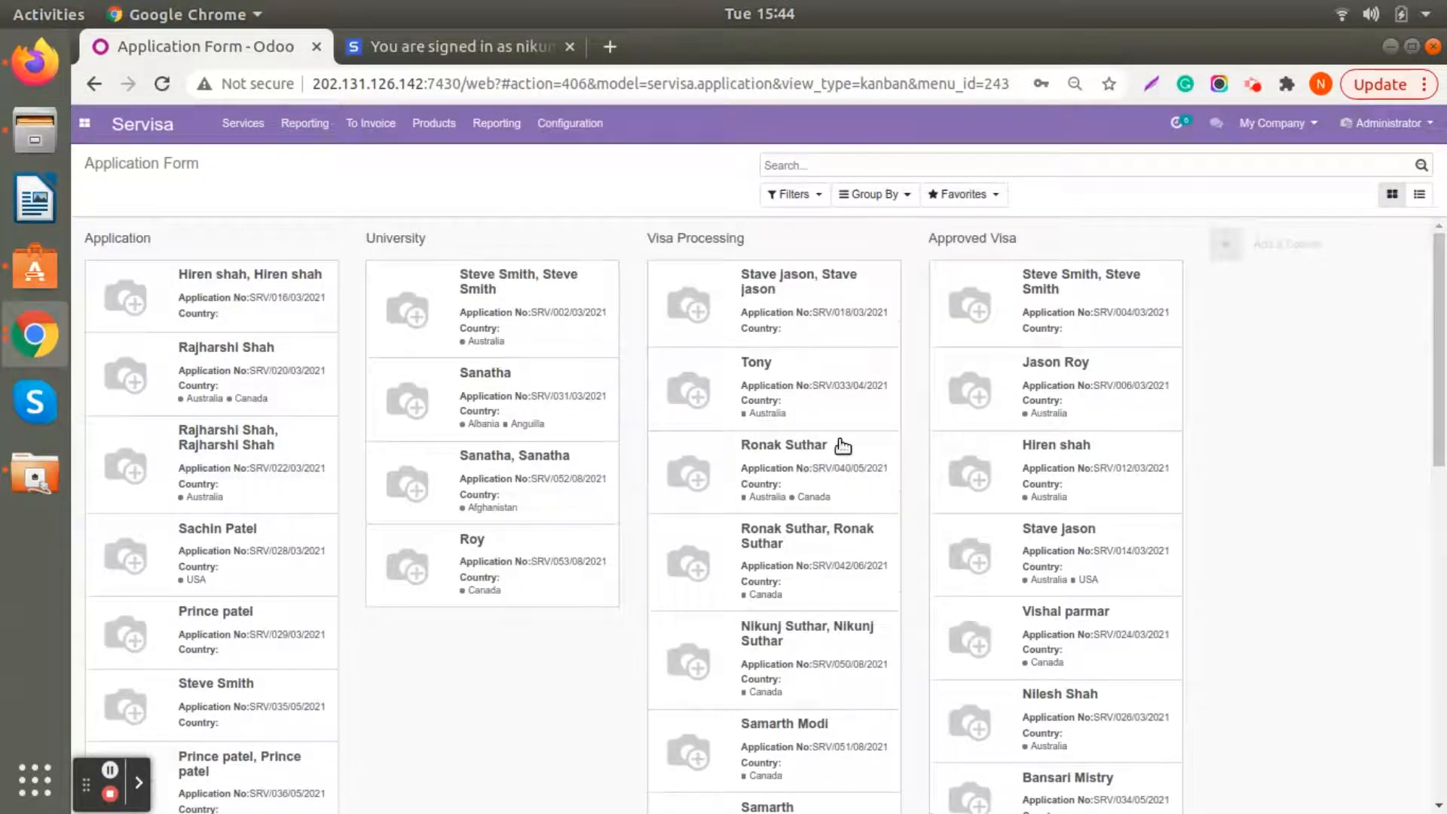
# - Open the newest application in the Visa Process list and mark its visa as done
pyautogui.click(243, 122)
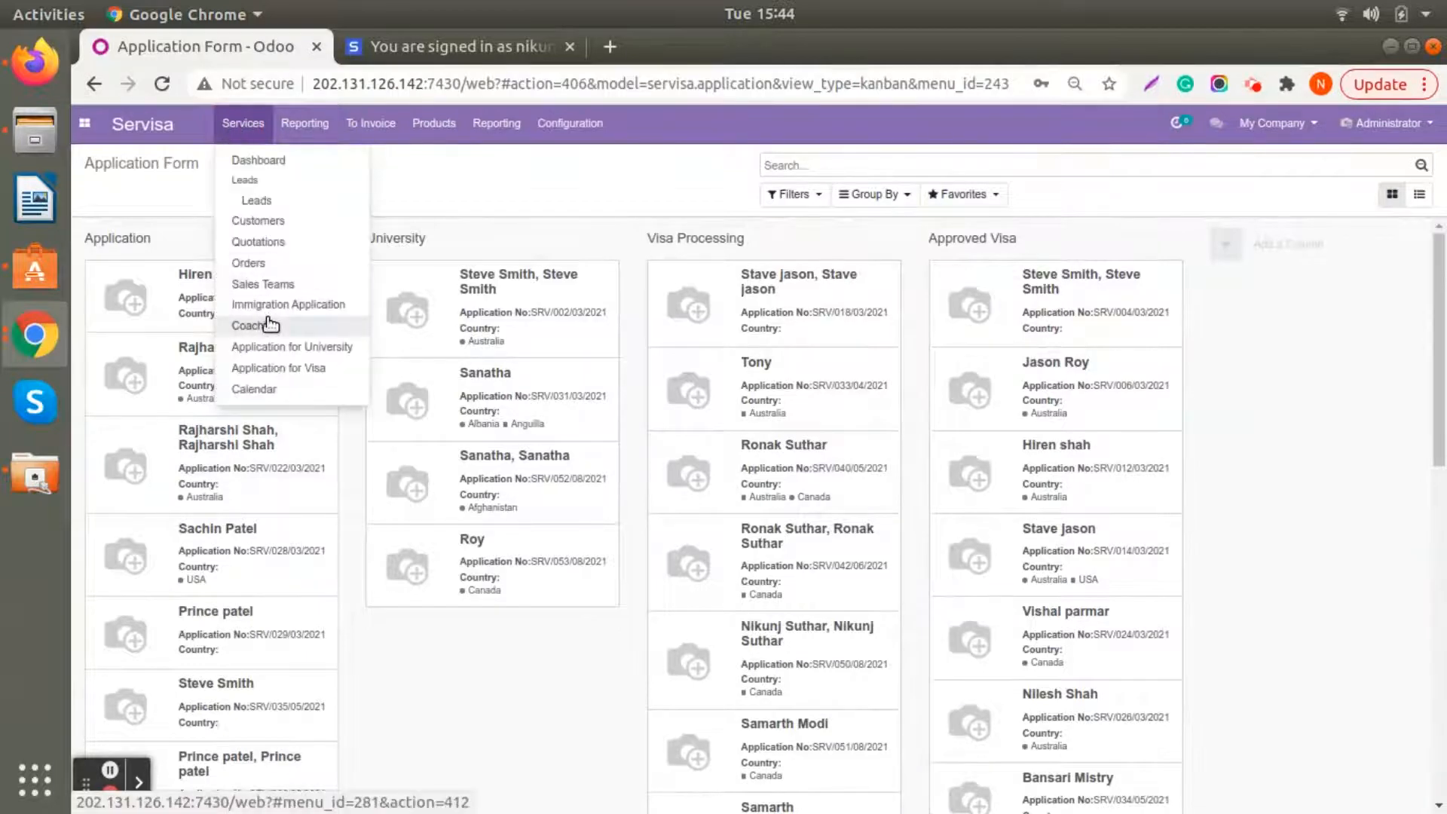
pyautogui.click(276, 368)
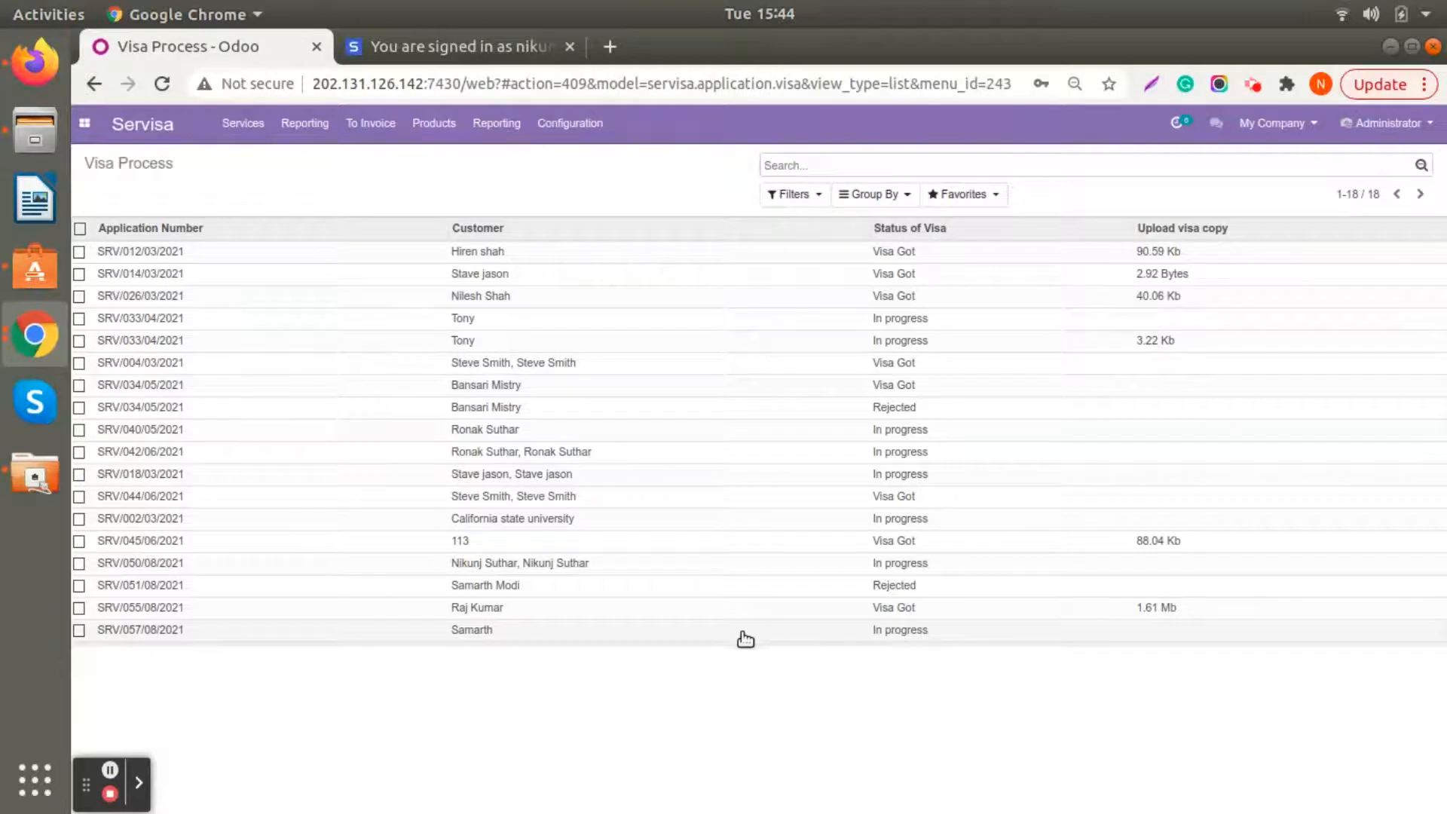
pyautogui.click(704, 633)
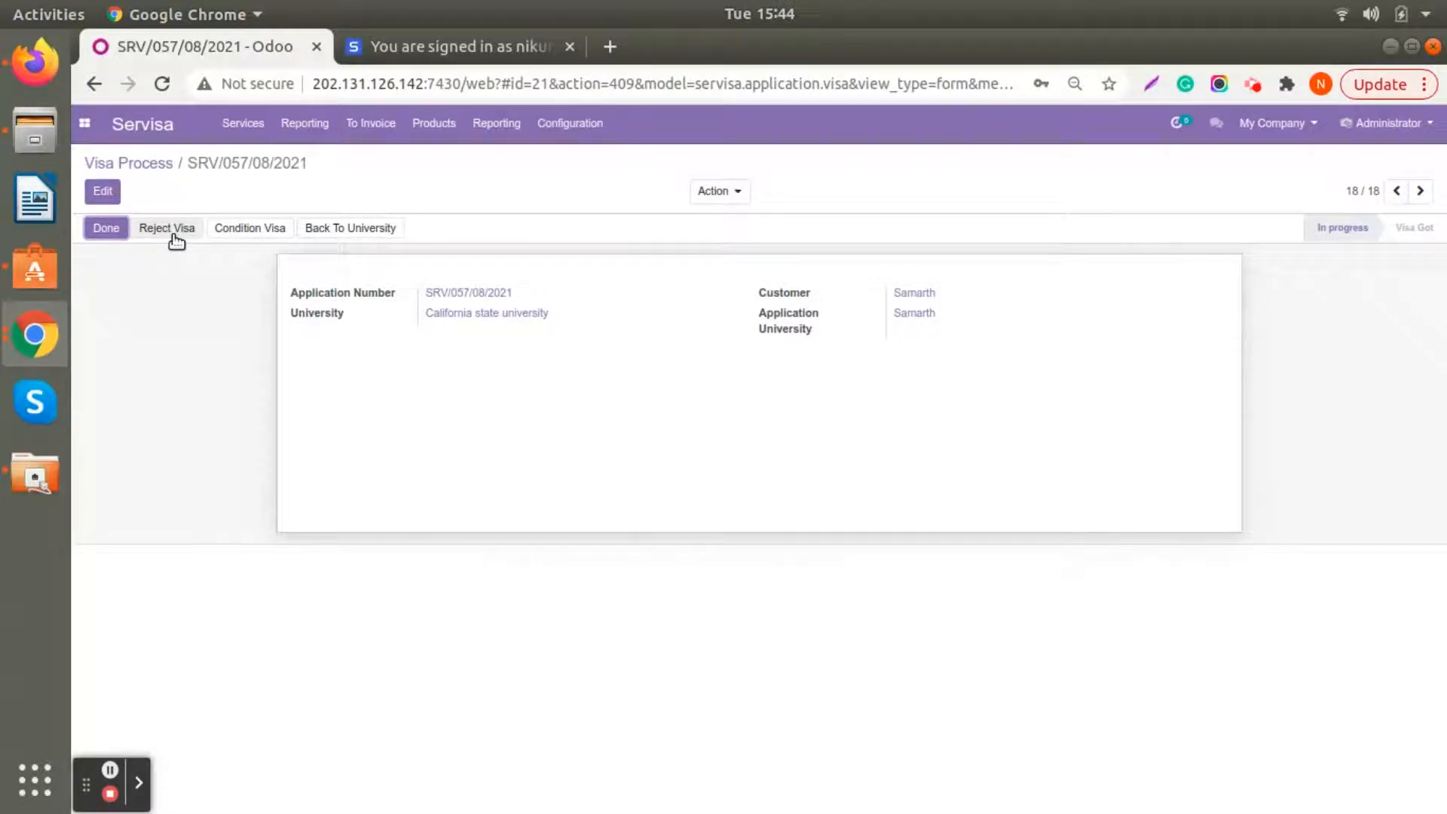
pyautogui.click(103, 230)
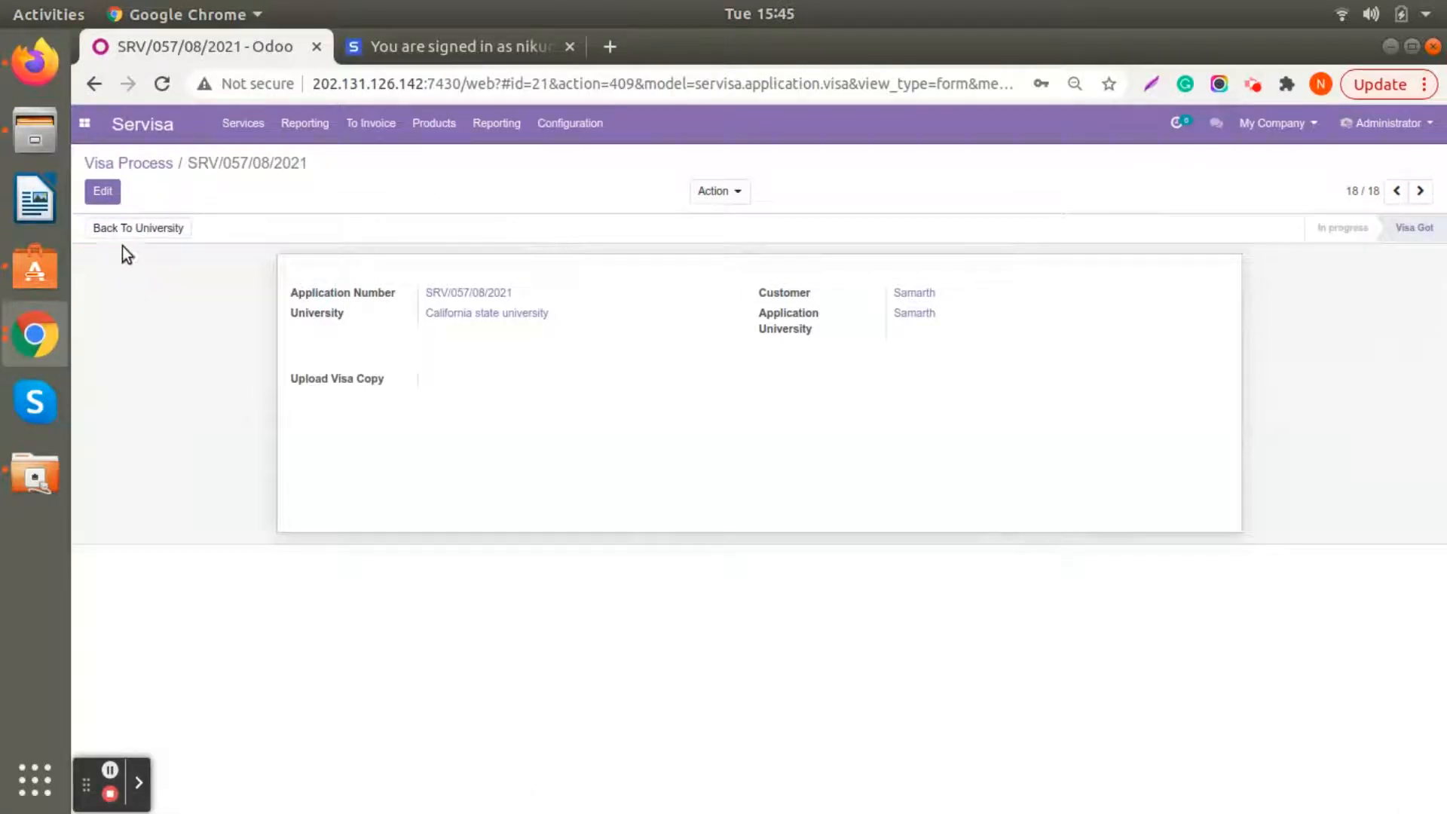
# - Upload Visa Management Brochure.pptx.pdf from the Desktop as the application's visa copy and save the record
pyautogui.click(105, 193)
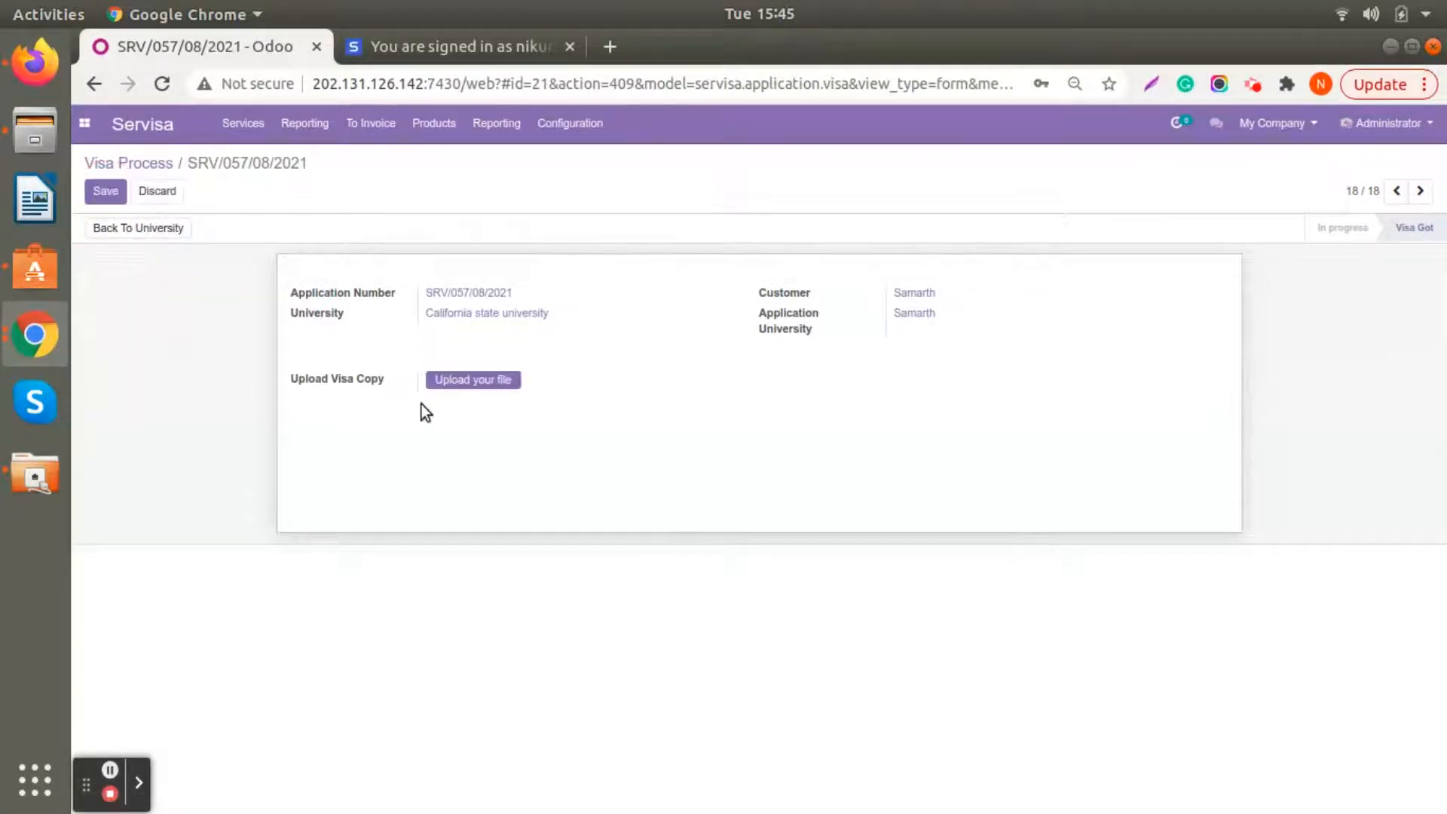
pyautogui.click(447, 381)
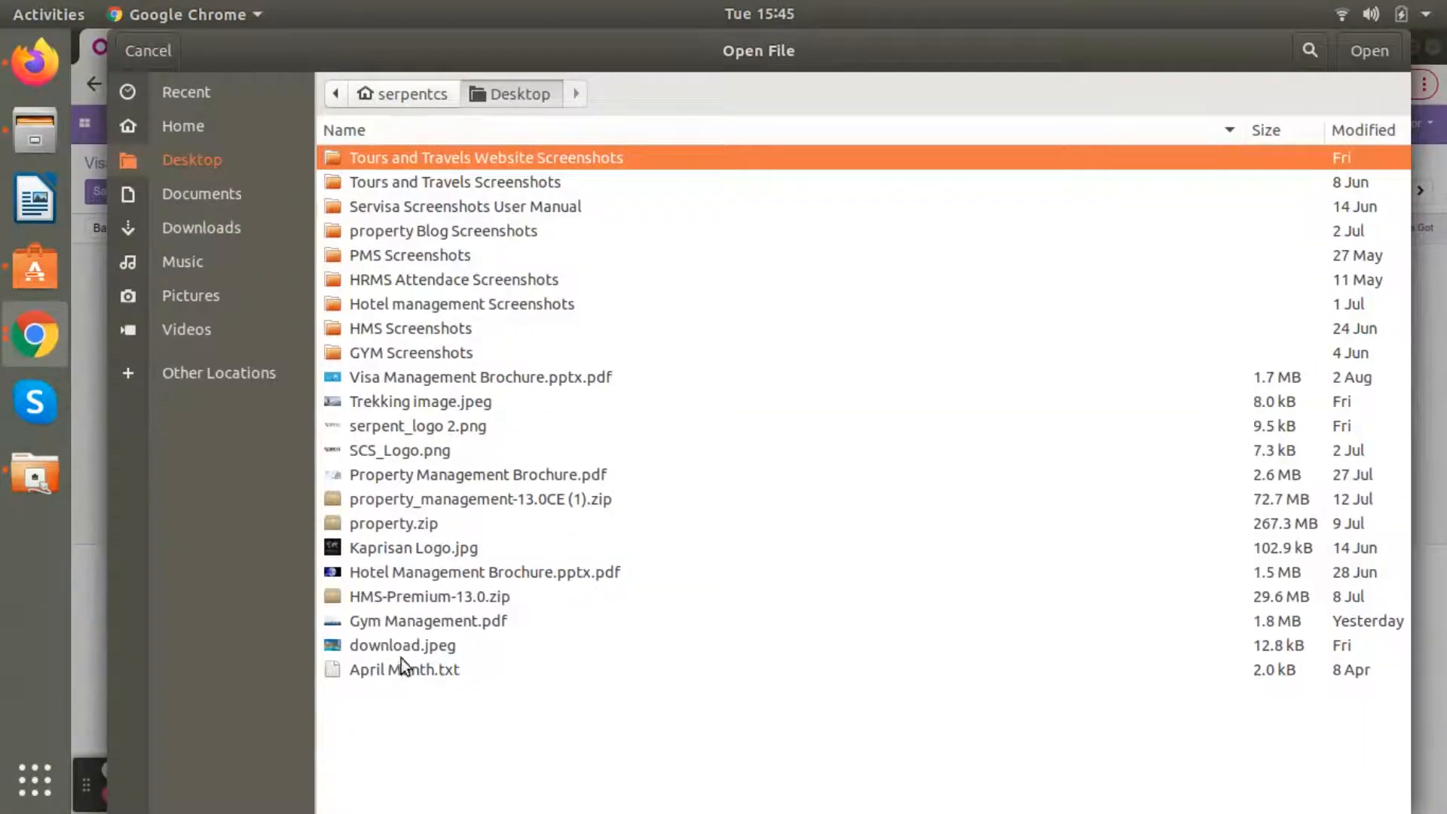
pyautogui.click(404, 376)
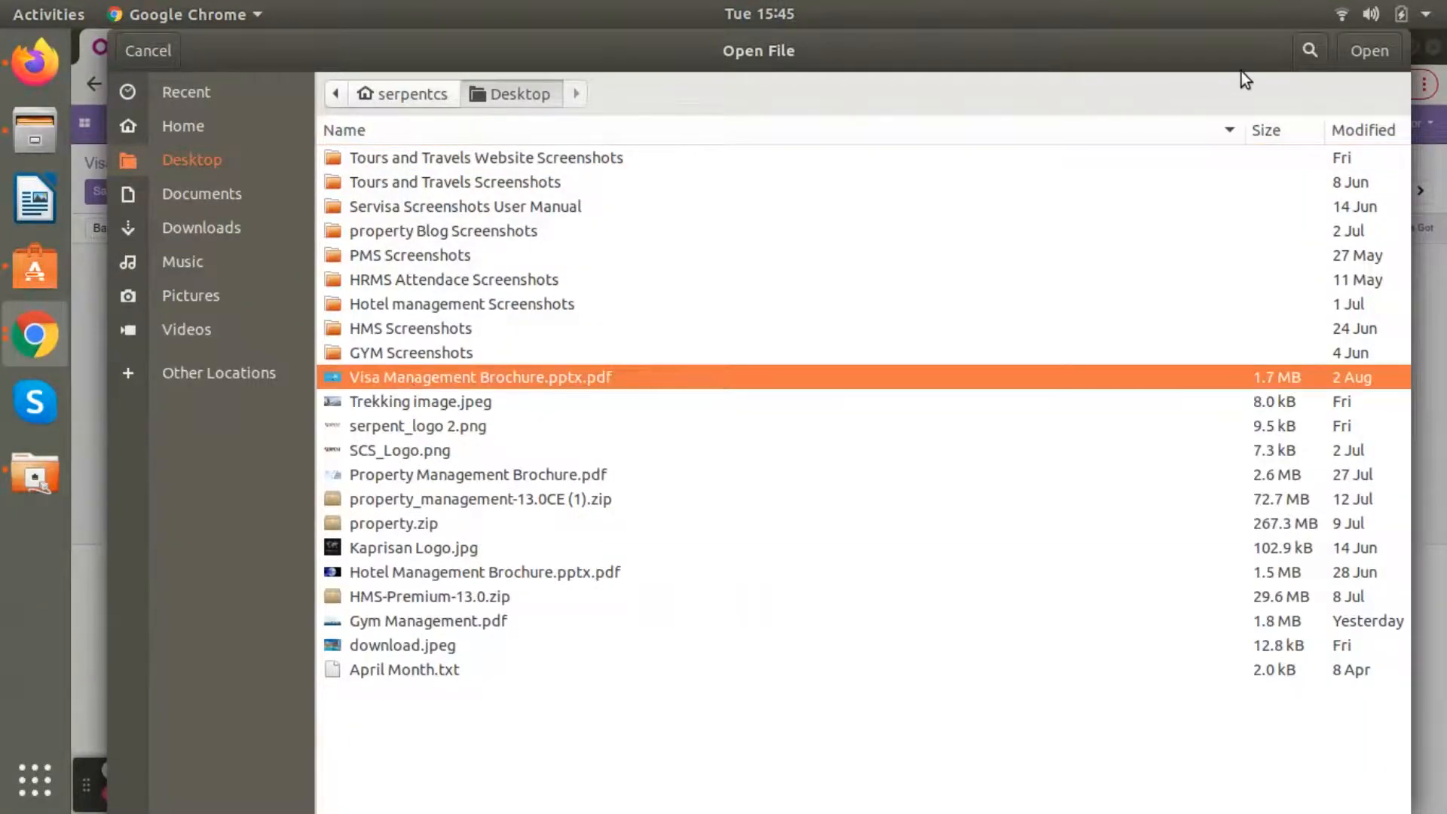
pyautogui.click(1364, 50)
pyautogui.click(105, 191)
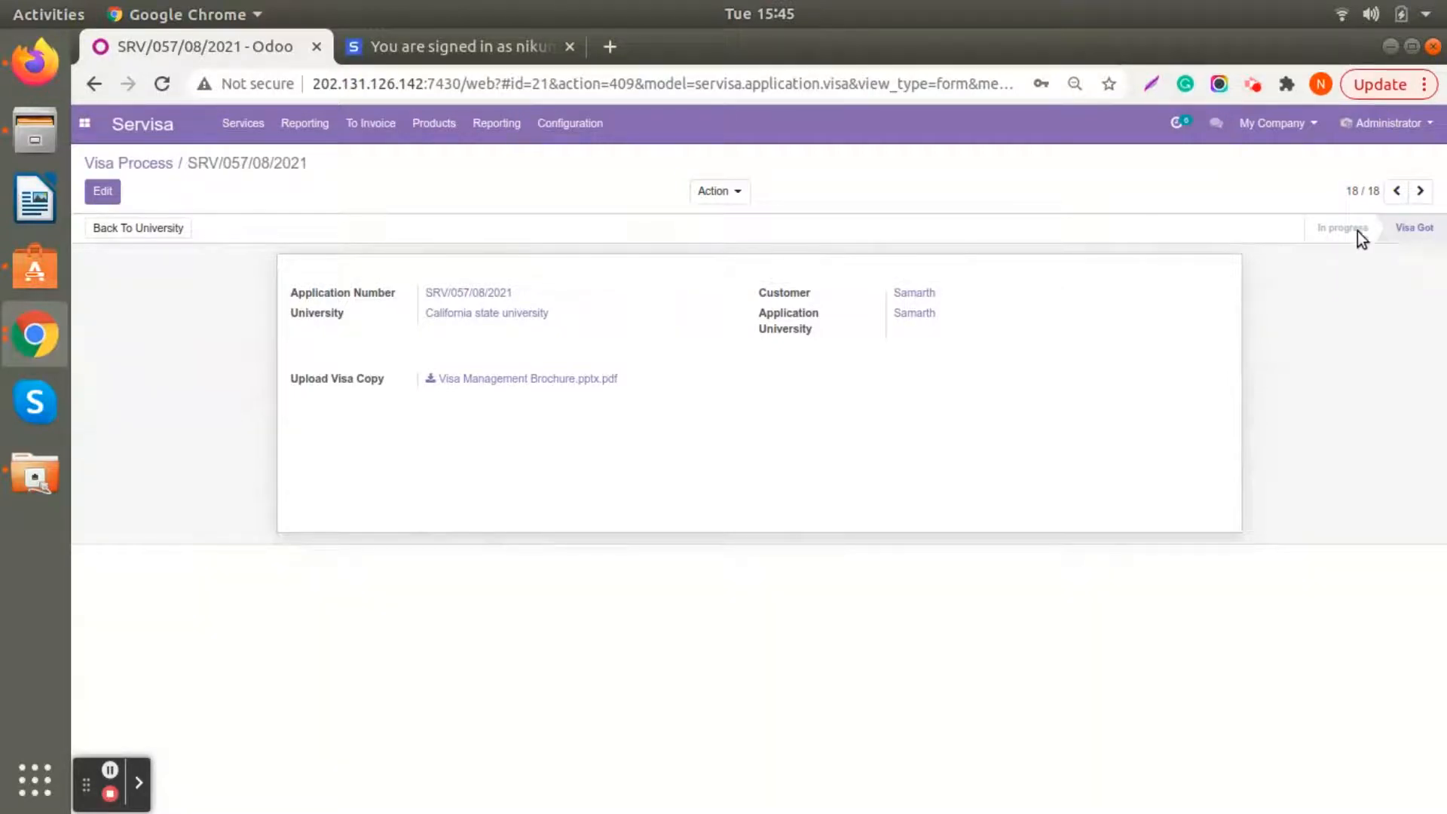
# - Look up the processed student application in the Approved Visa stage of the immigration application board
pyautogui.click(242, 123)
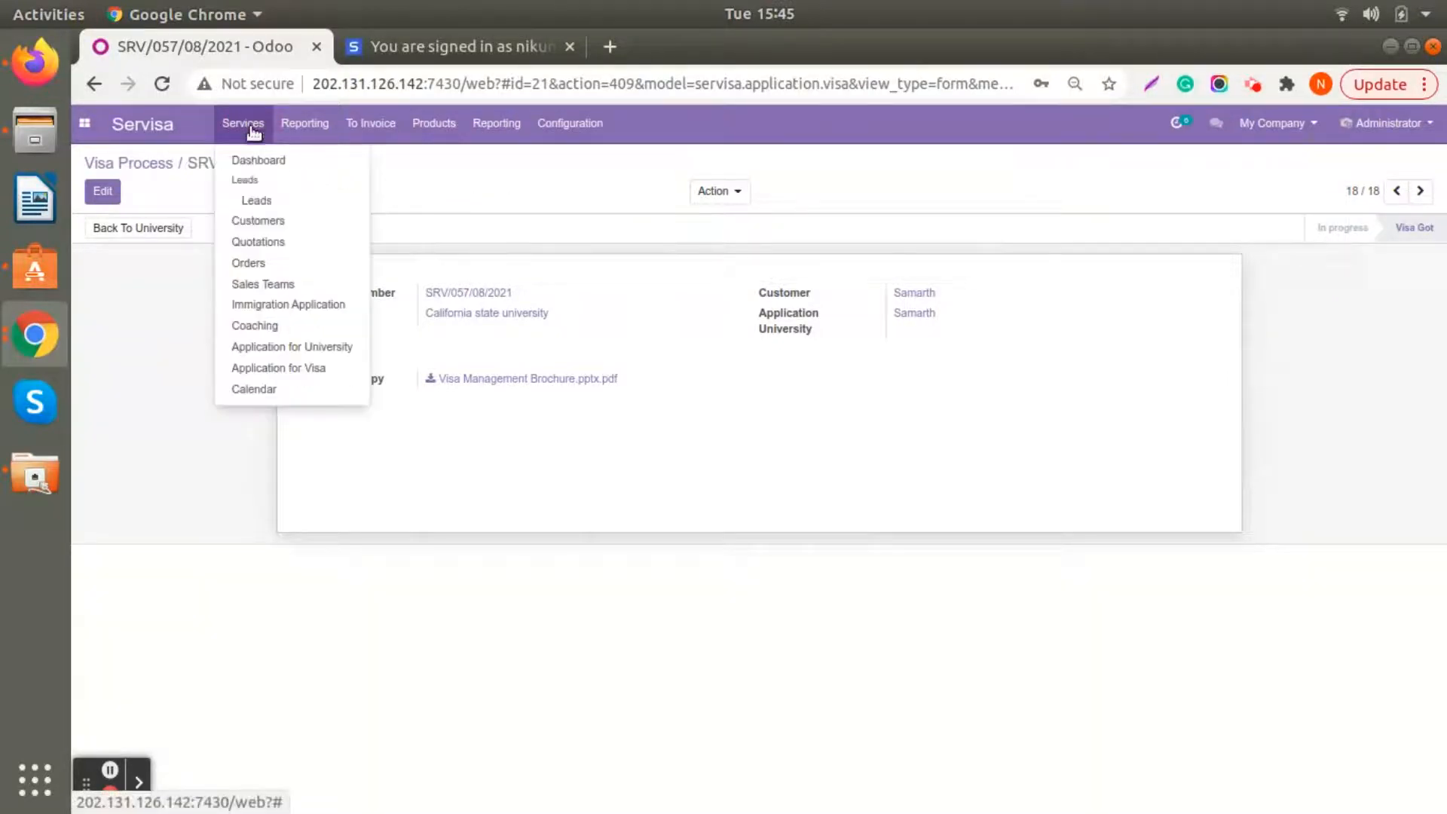
pyautogui.click(258, 305)
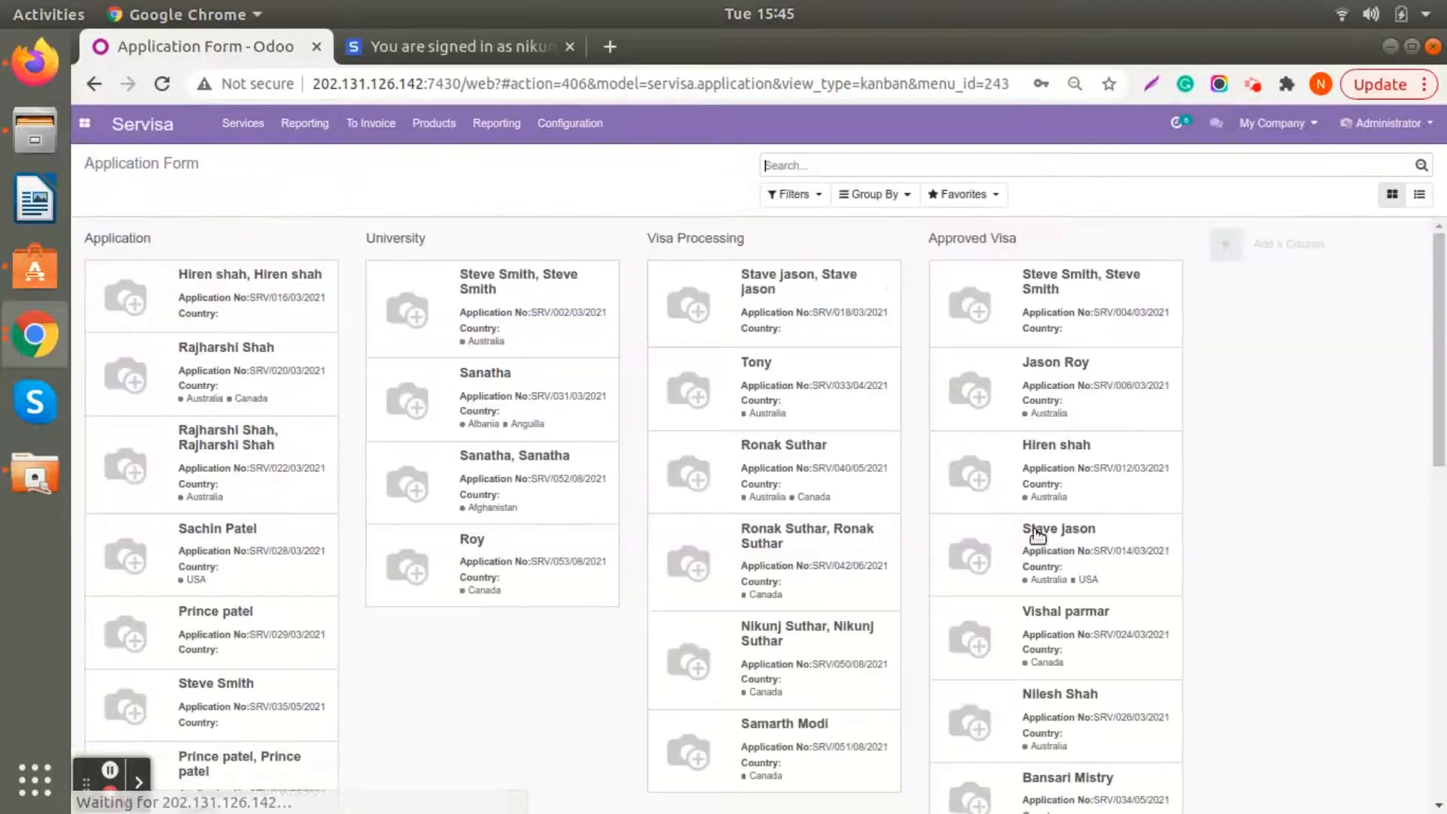
pyautogui.scroll(-10, 1044, 753)
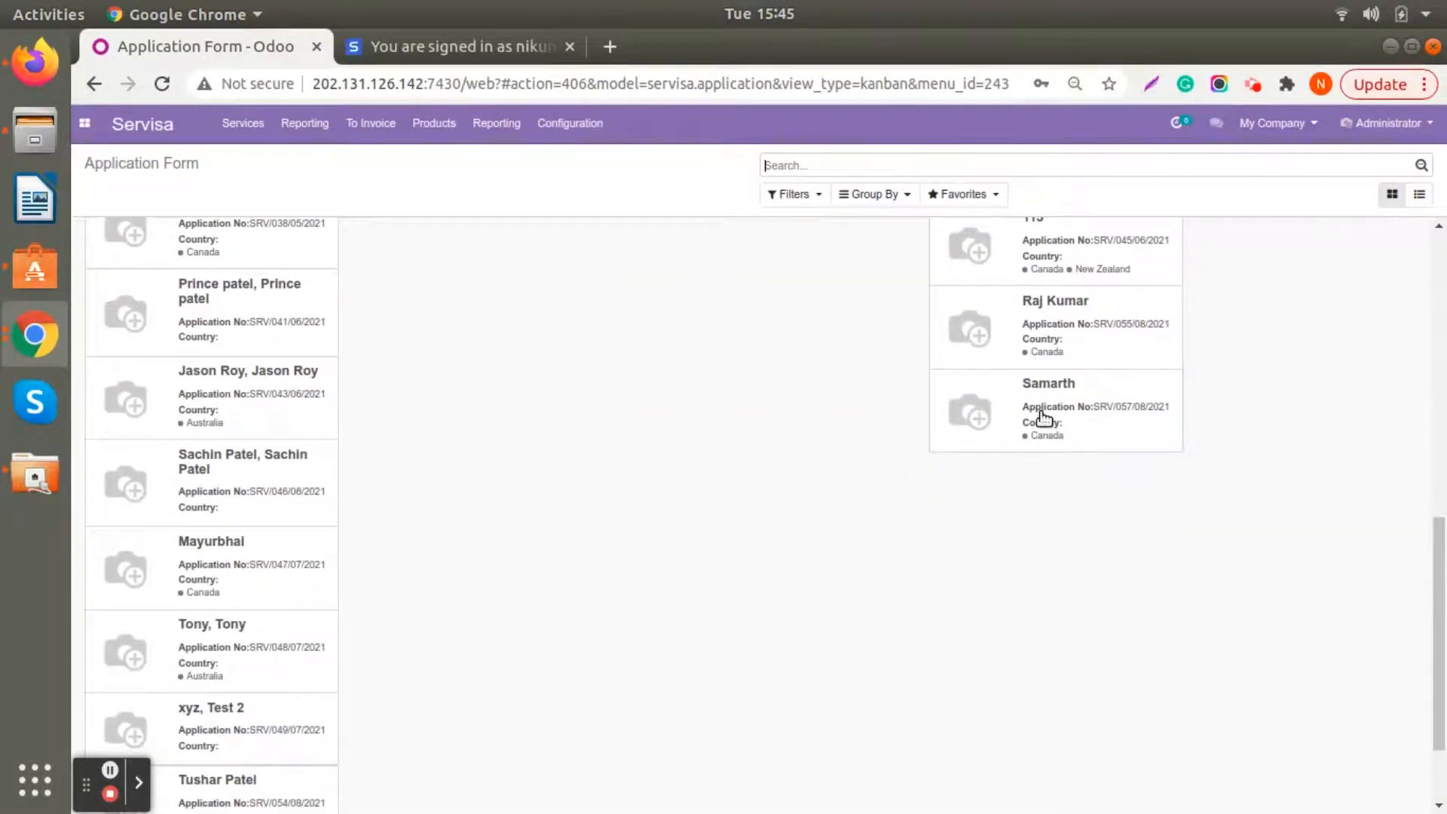
pyautogui.scroll(10, 1042, 413)
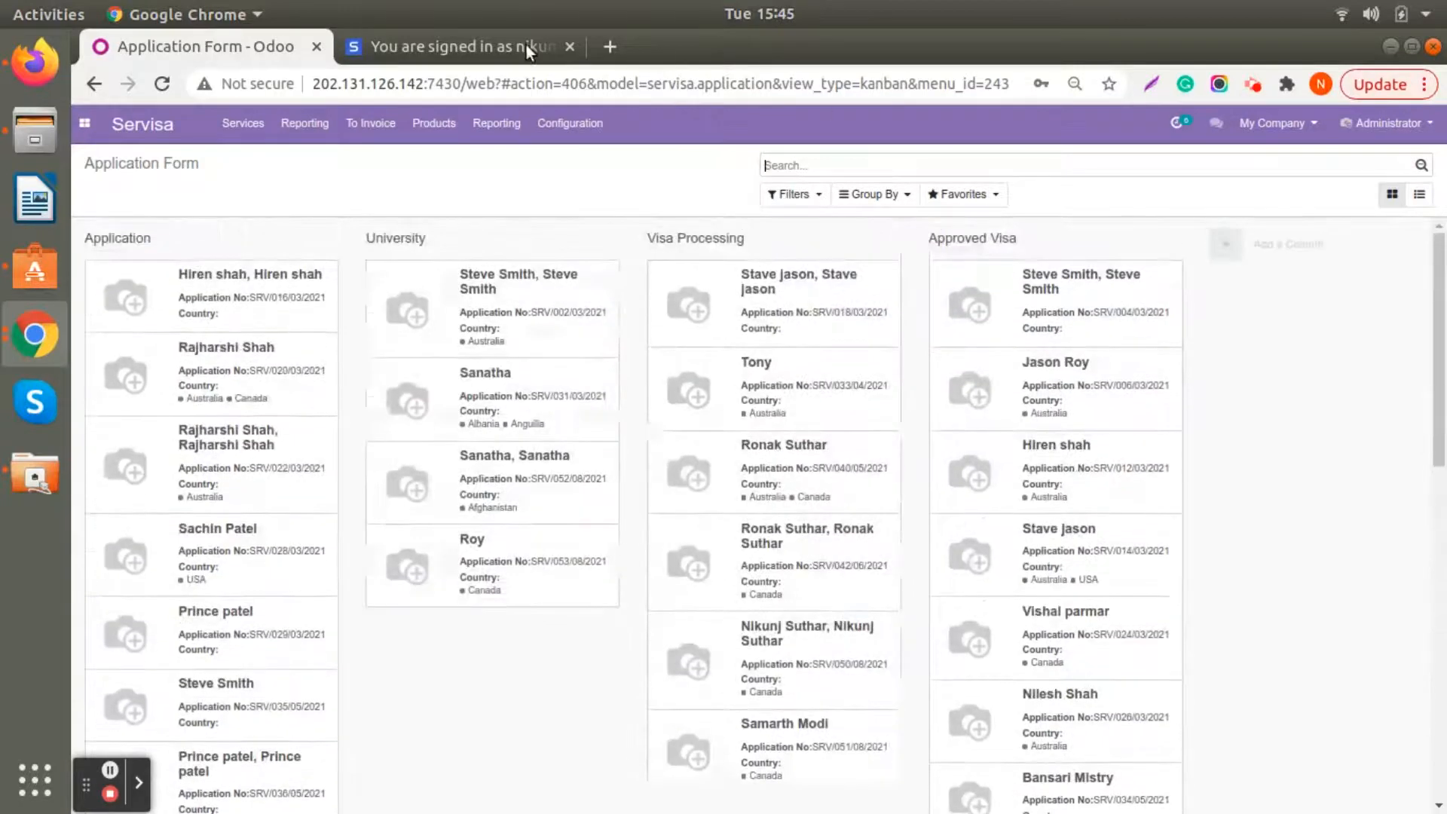
# - Open the Canada Student Visa lead dated 04/29/2021, rename it PR, save it and generate its application
pyautogui.click(233, 124)
pyautogui.click(252, 193)
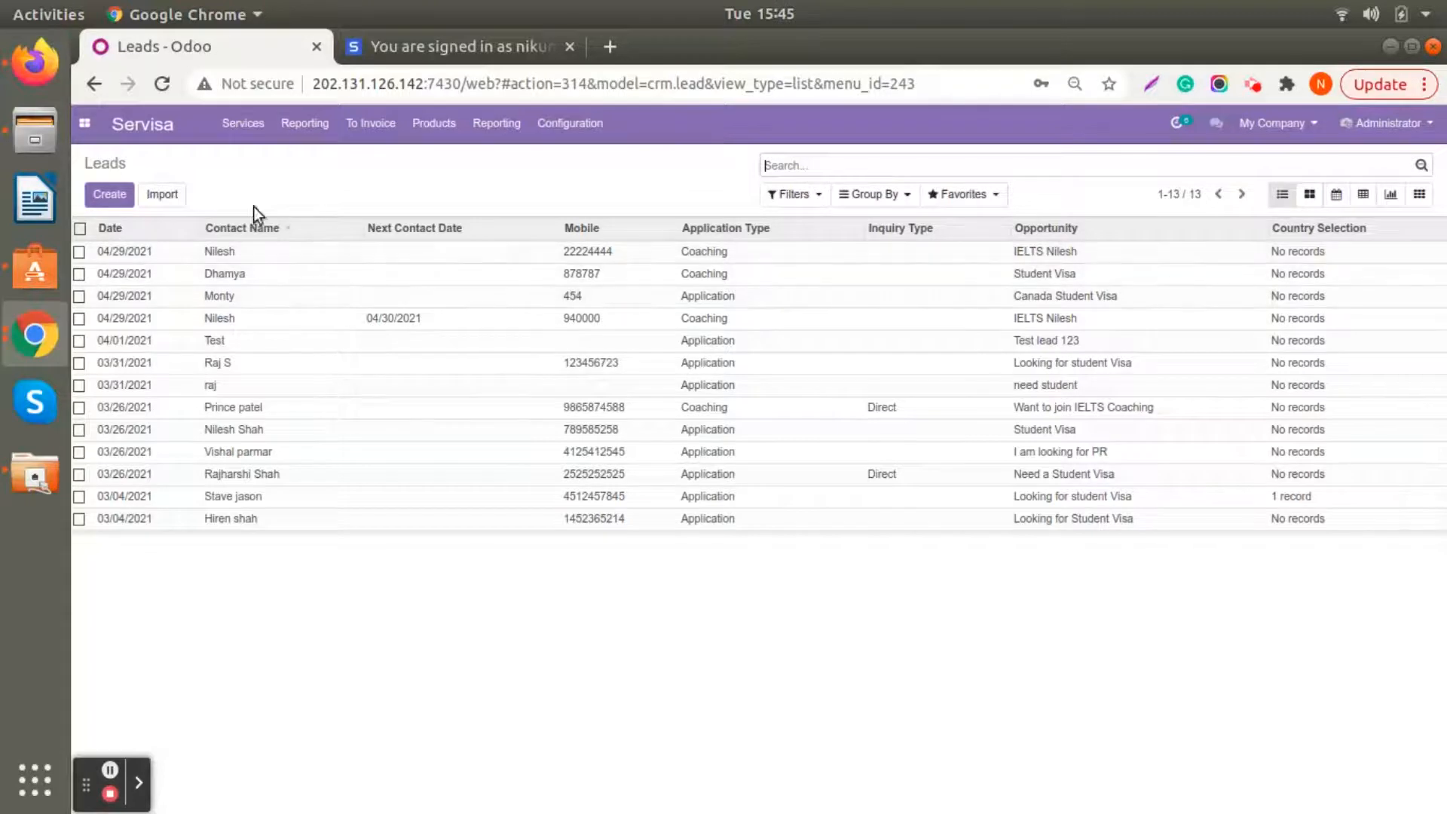
pyautogui.click(668, 299)
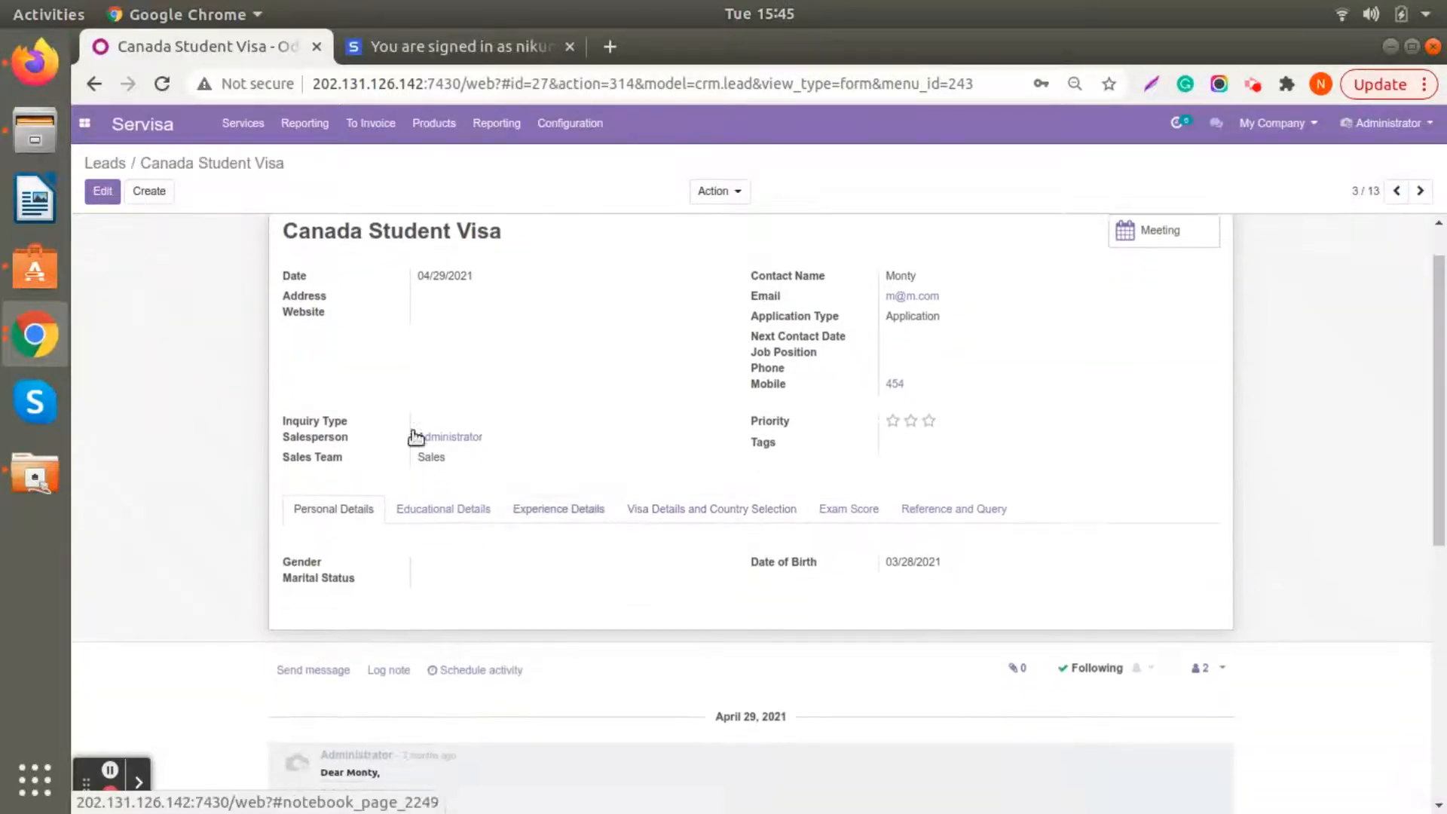
pyautogui.click(109, 193)
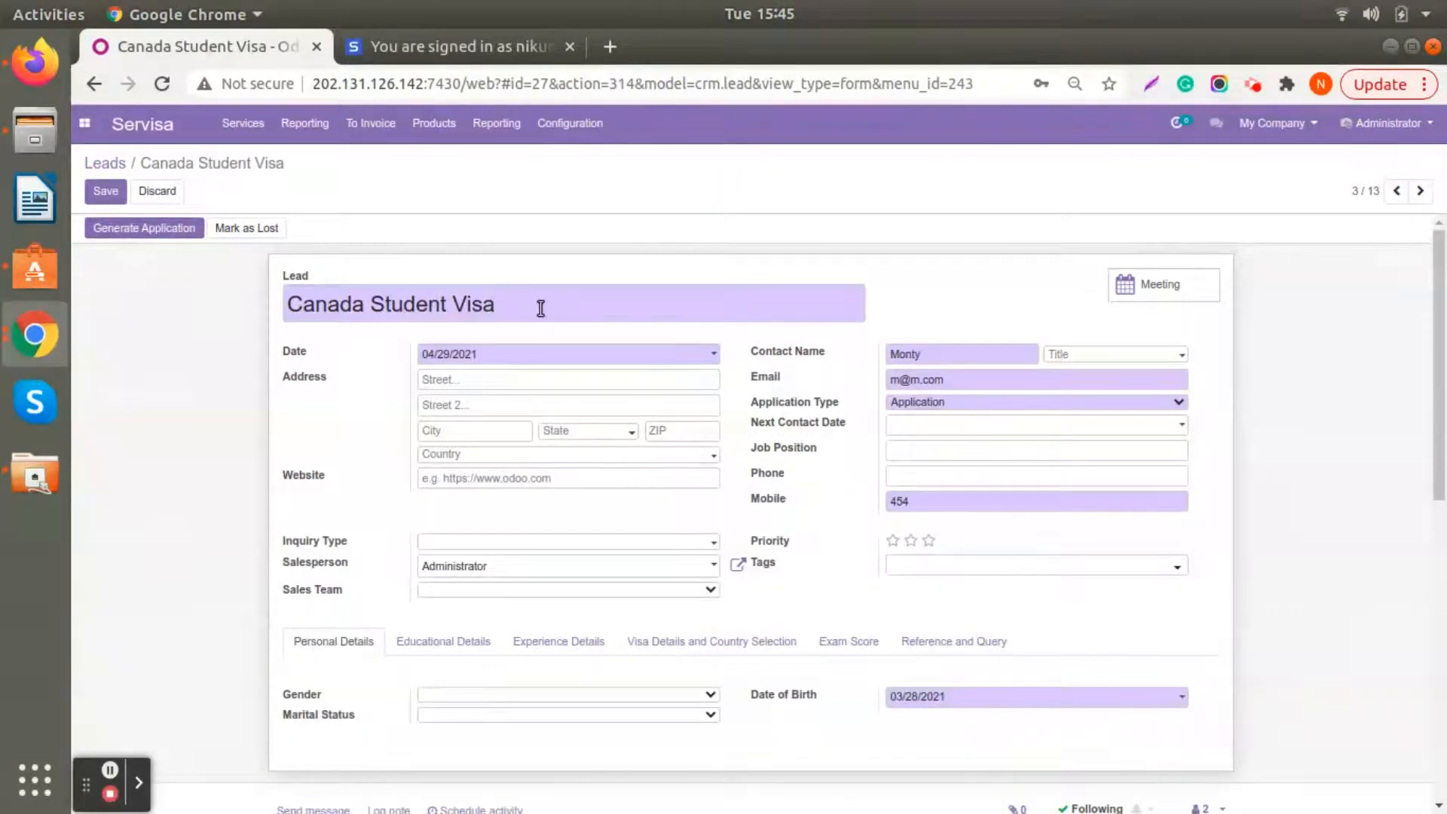
pyautogui.moveTo(539, 310); pyautogui.dragTo(230, 293)
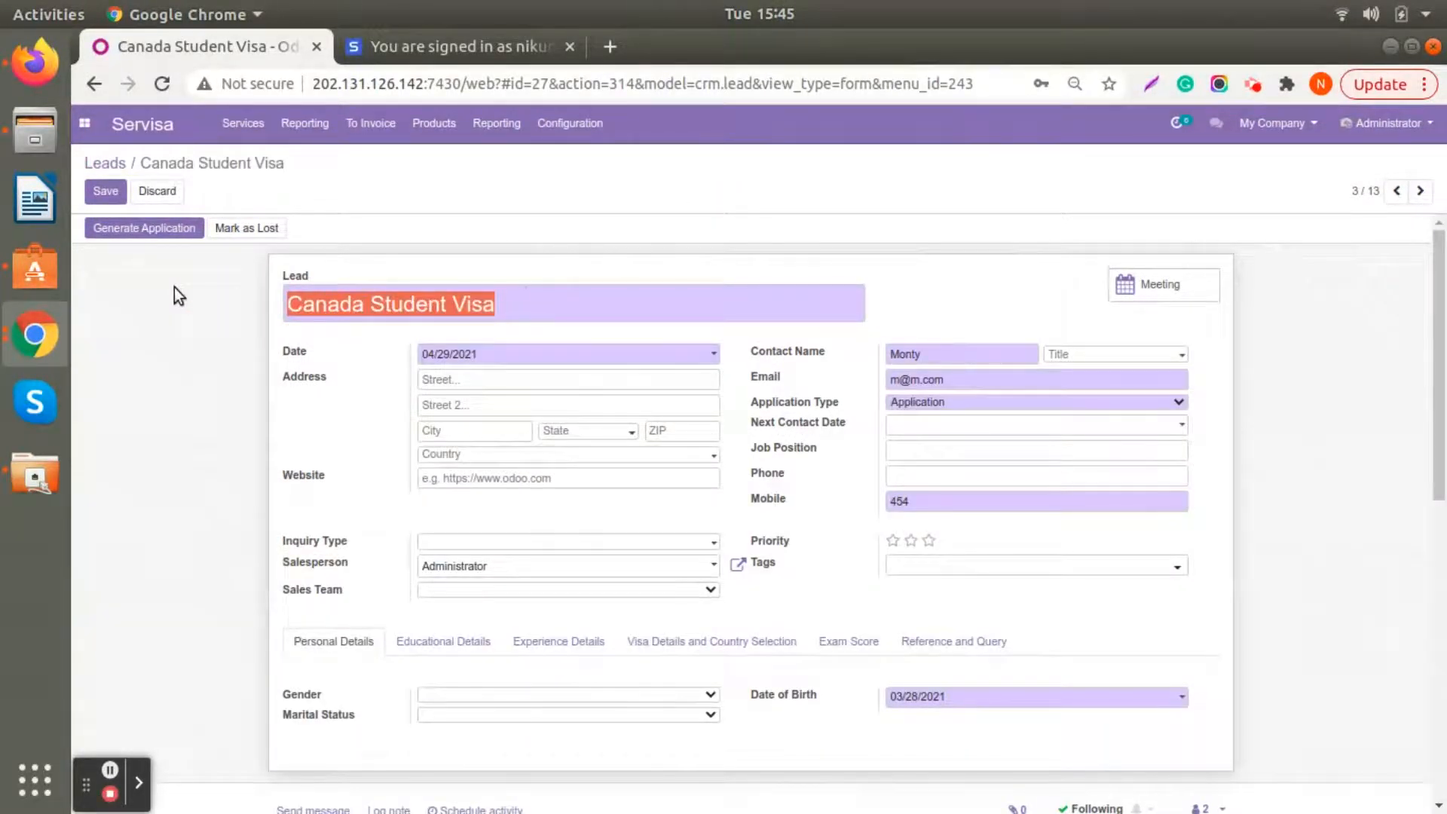
pyautogui.write('PR')
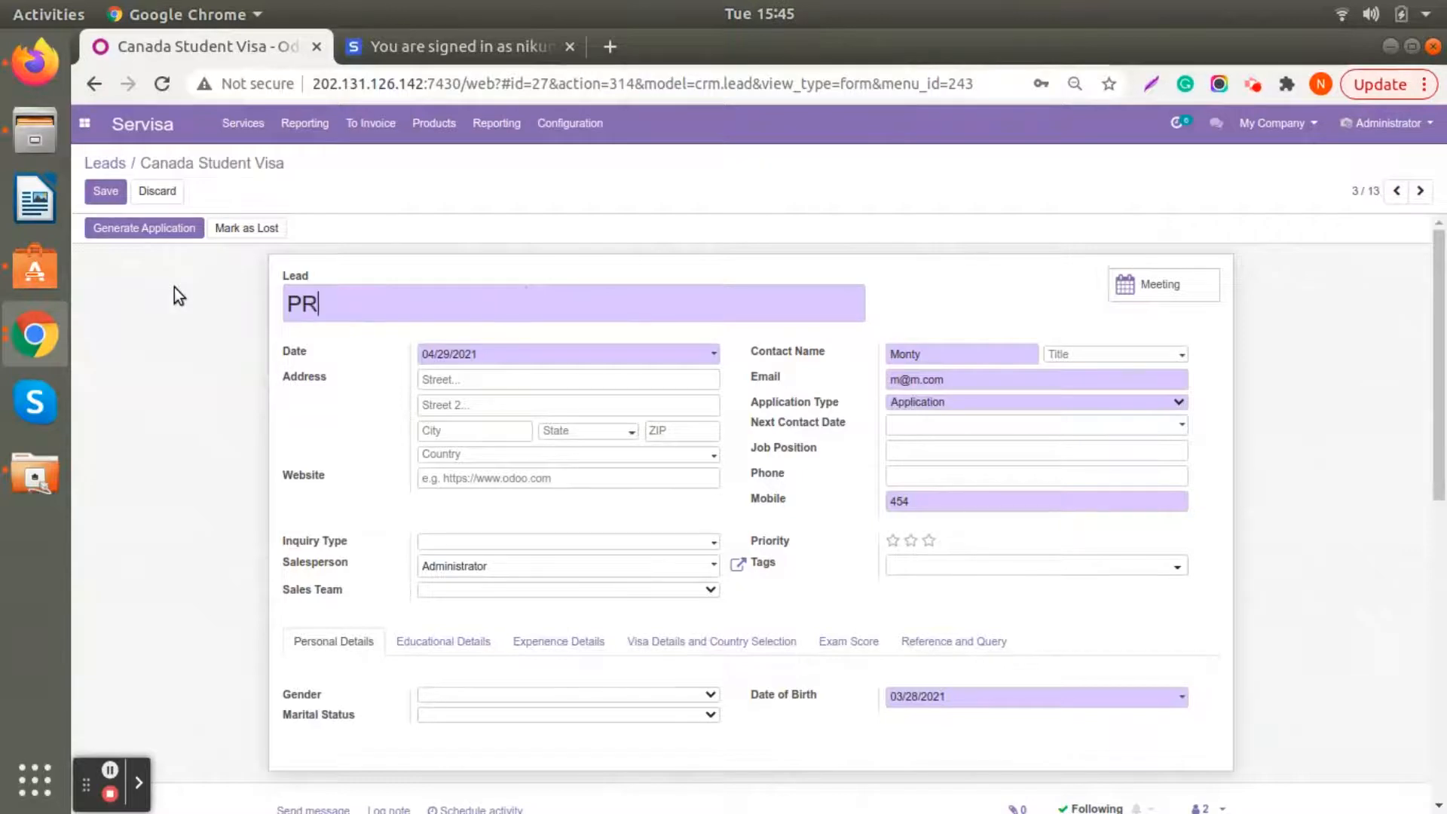
pyautogui.click(104, 193)
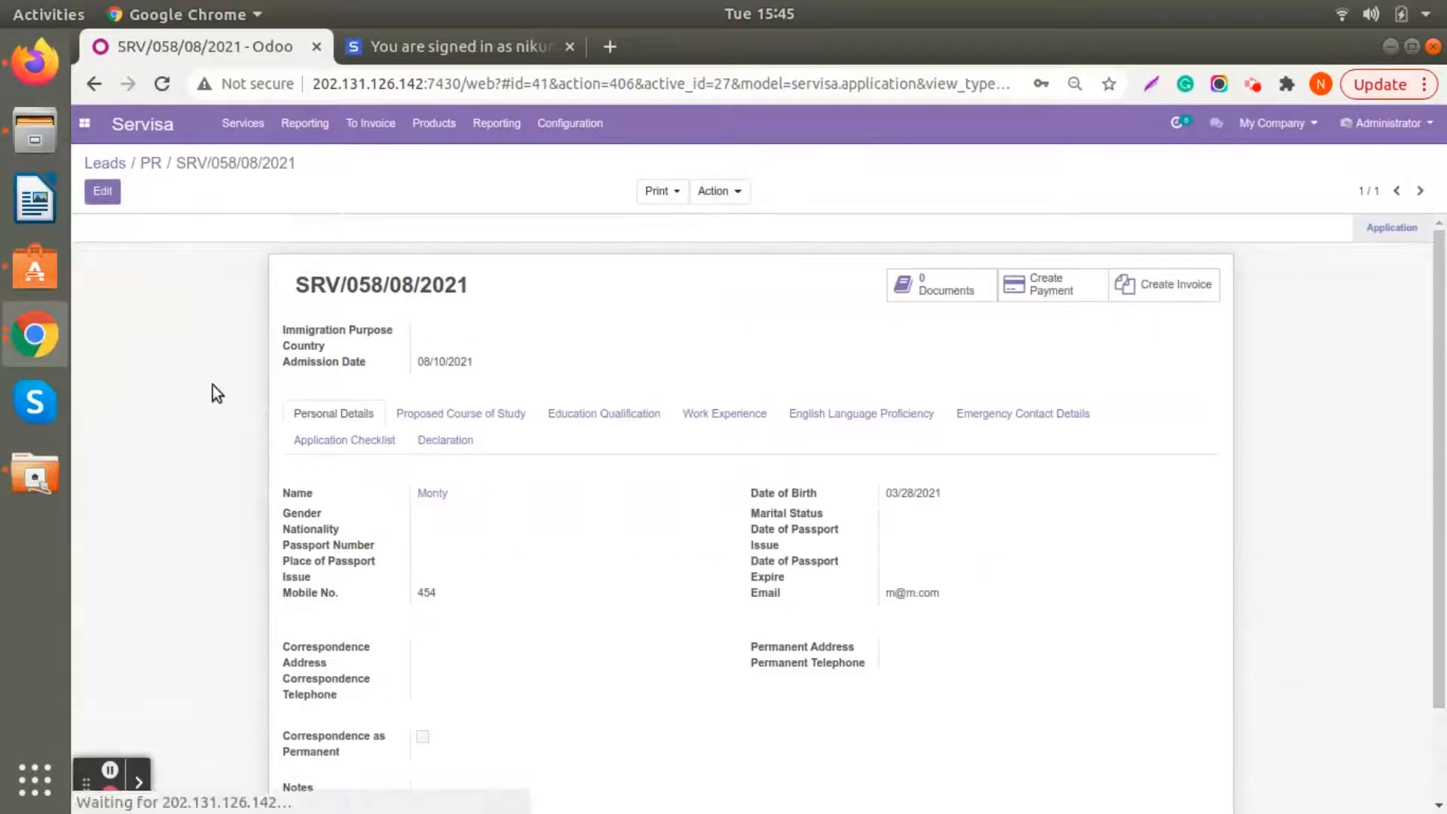
# - Edit the generated application, setting its immigration purpose to PR and its country to Canada
pyautogui.click(102, 192)
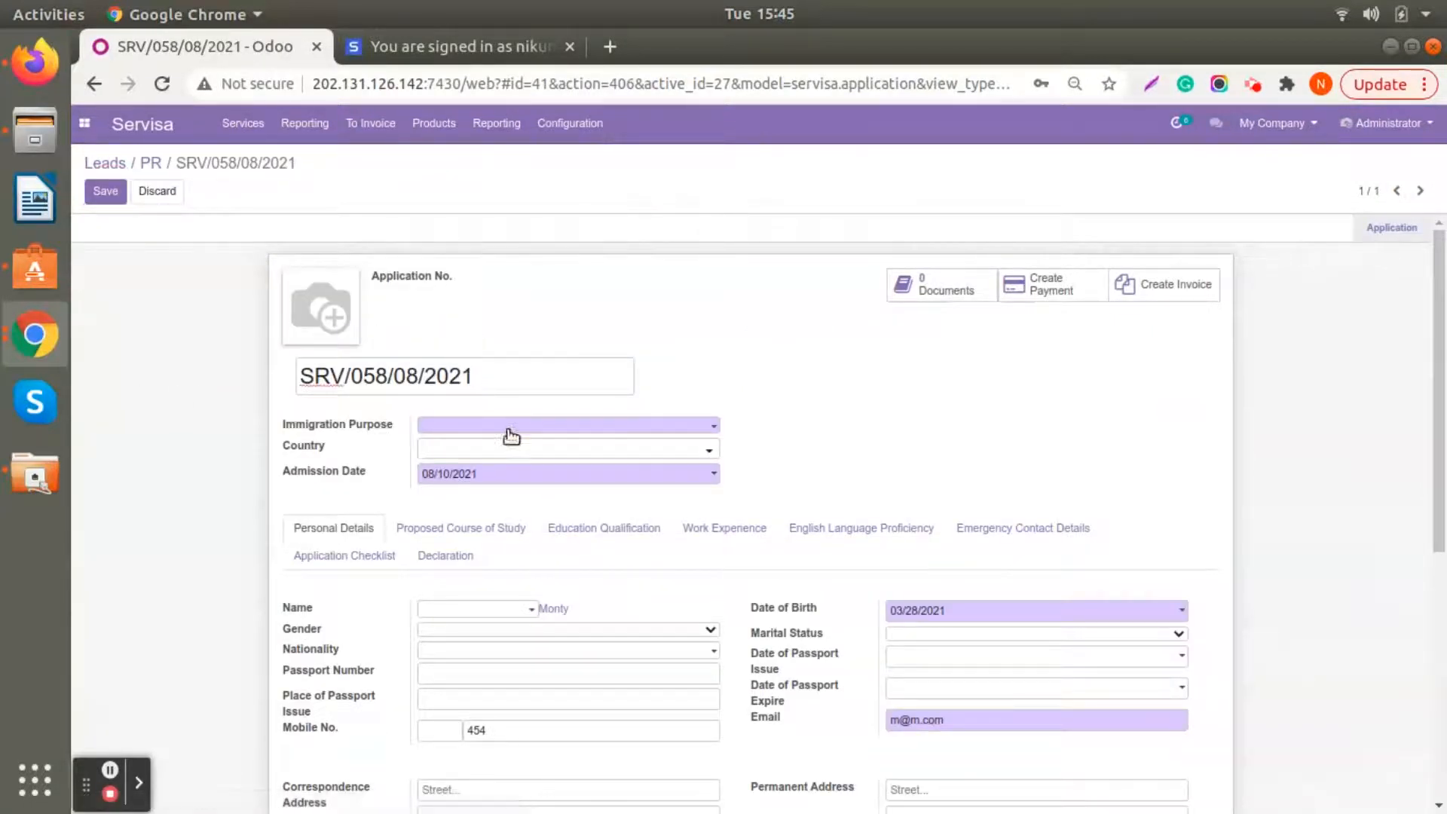
pyautogui.click(511, 425)
pyautogui.click(514, 452)
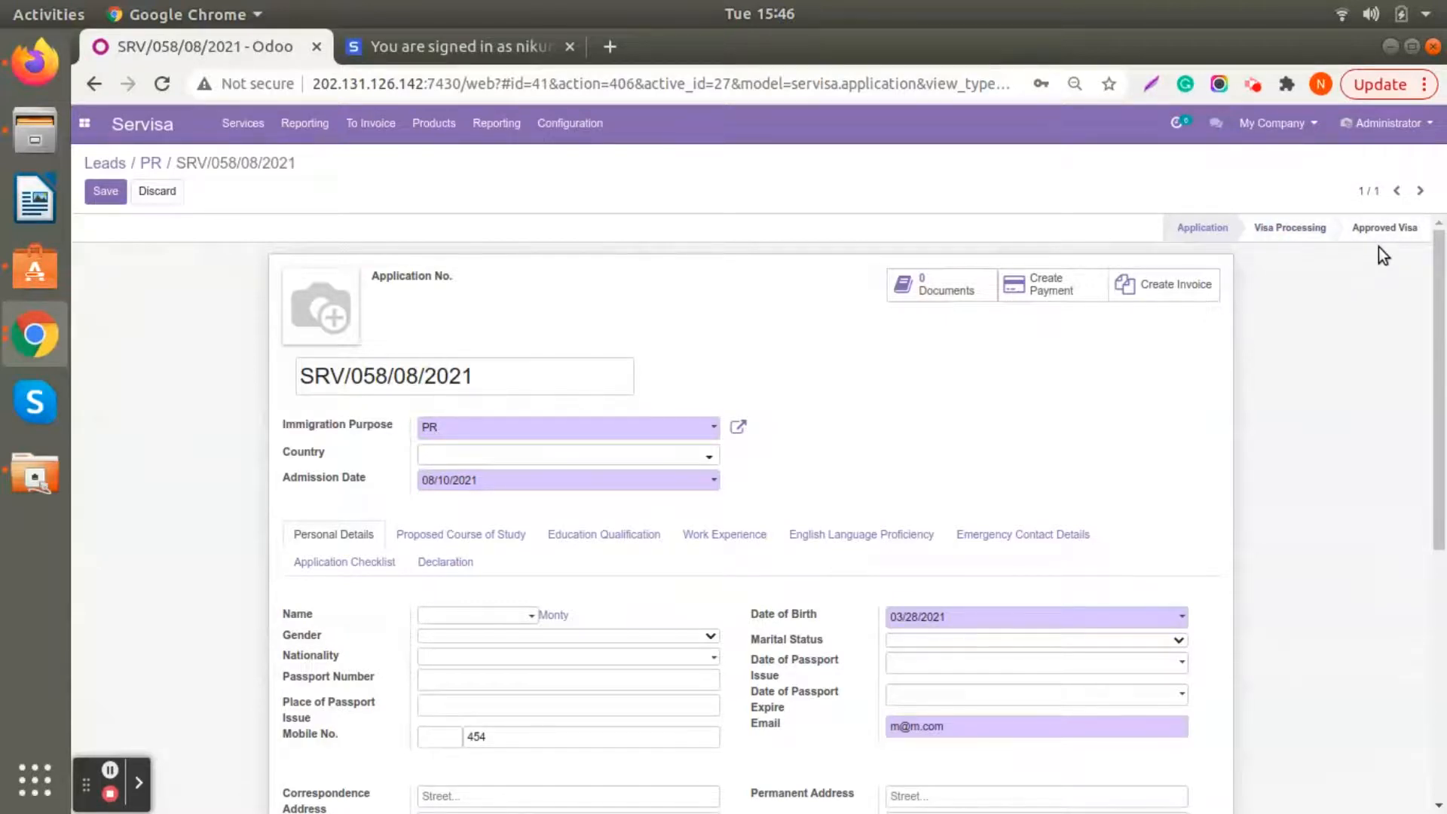
pyautogui.click(606, 453)
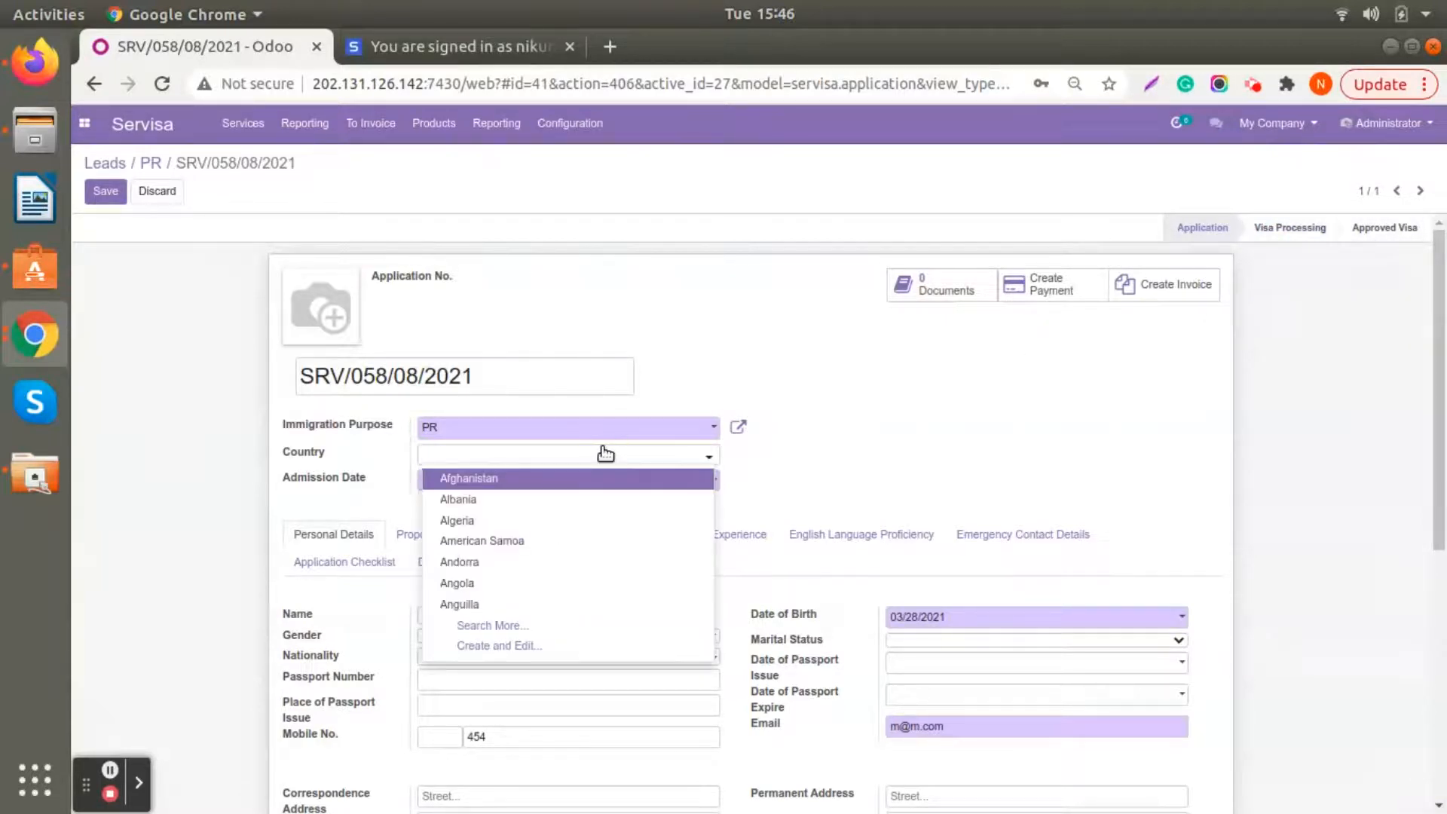
pyautogui.write('Canada')
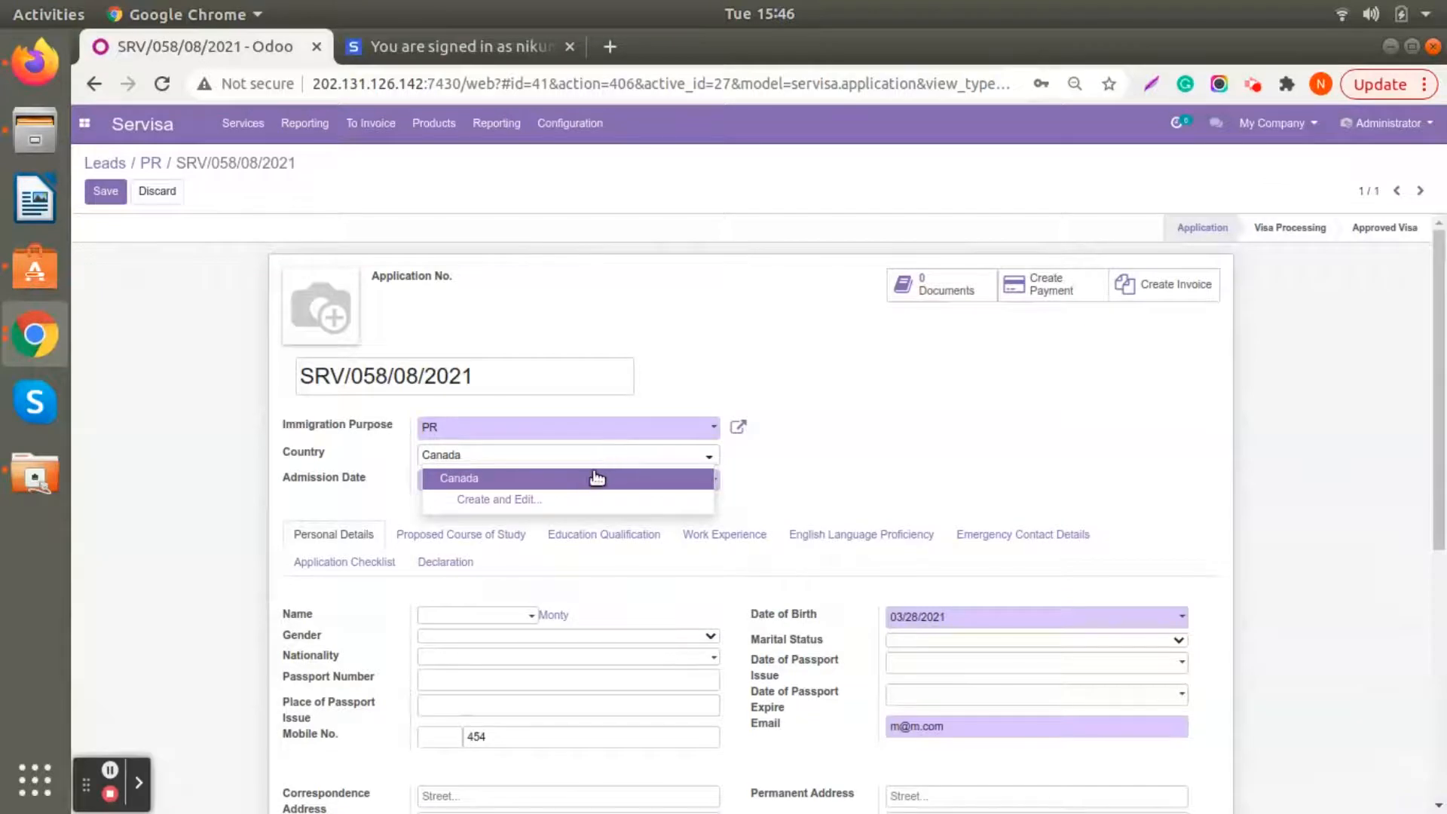
pyautogui.click(595, 478)
pyautogui.click(904, 460)
# - Review the application's course, work experience, English proficiency and checklist sections, and save the record
pyautogui.scroll(-1, 902, 457)
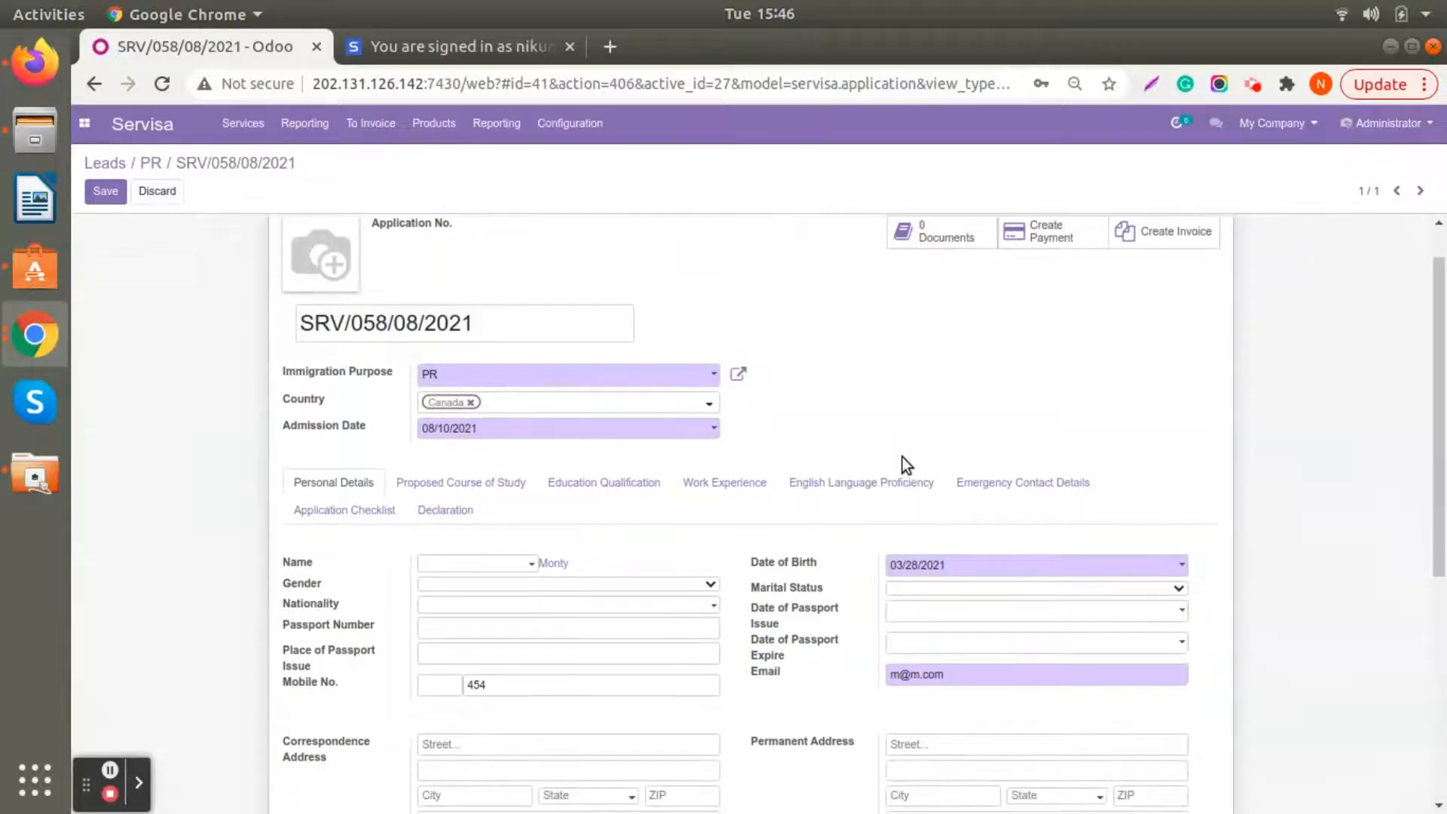
pyautogui.click(434, 490)
pyautogui.scroll(-2, 587, 477)
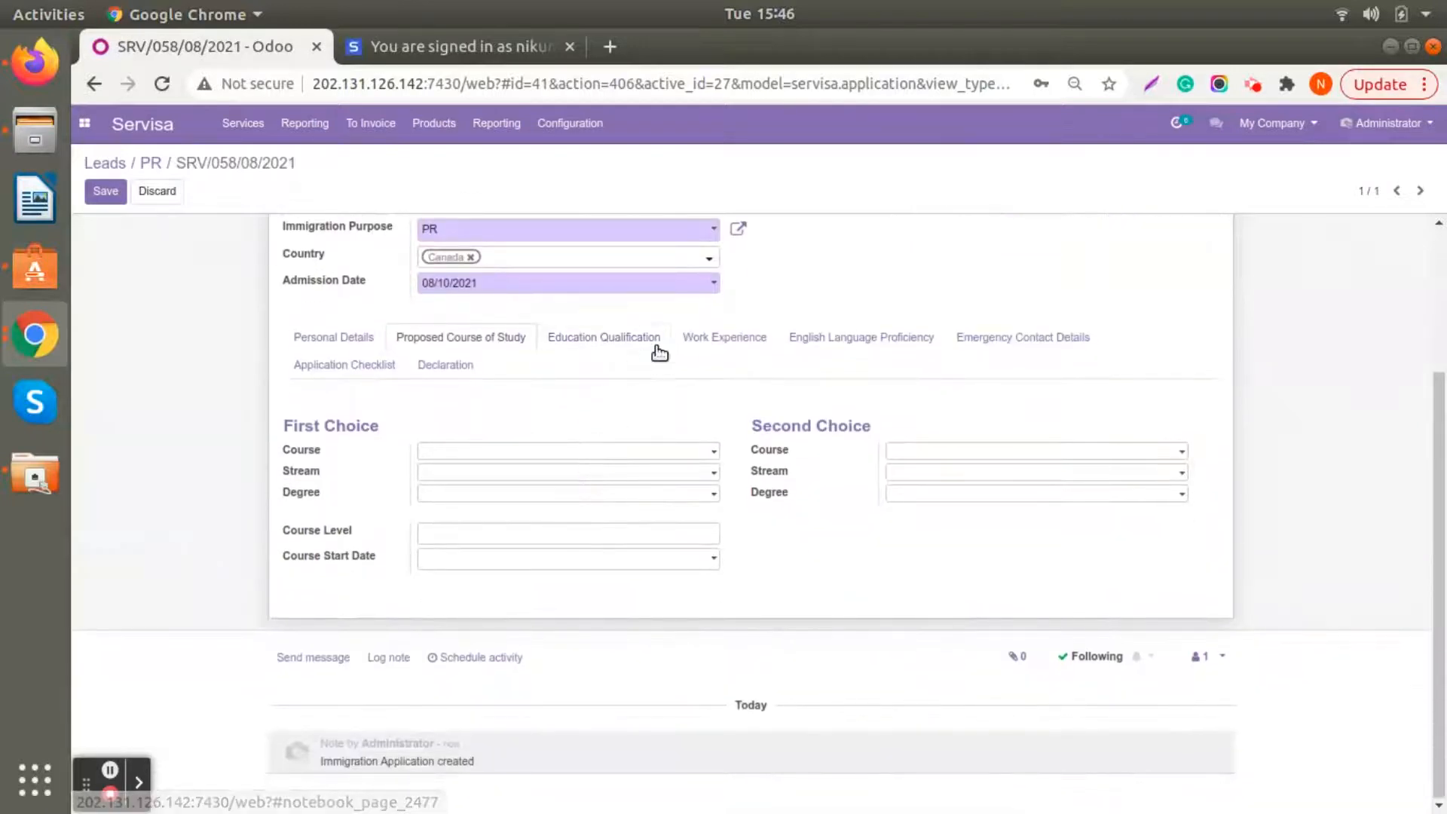
pyautogui.click(633, 336)
pyautogui.click(725, 407)
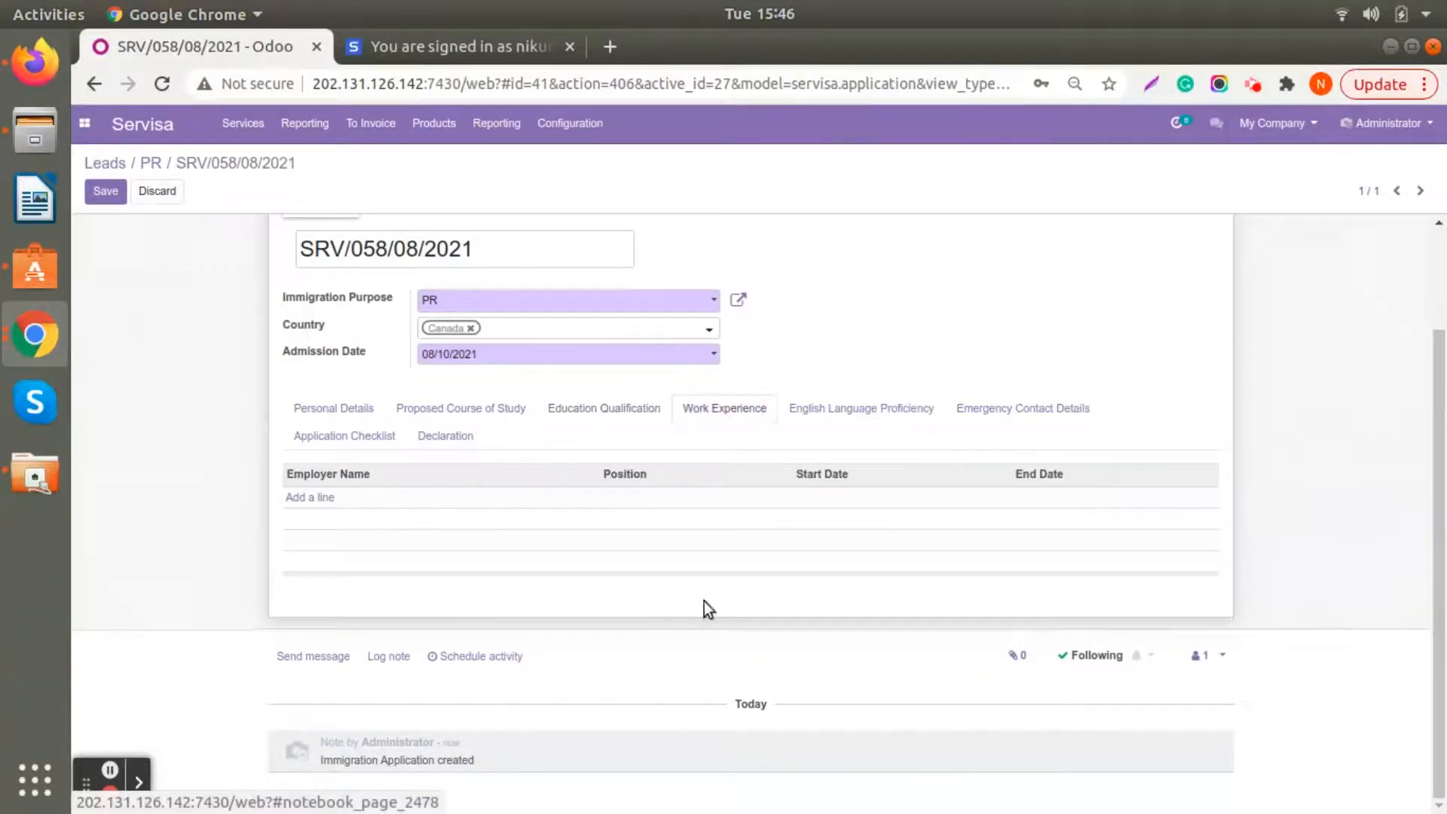
pyautogui.click(867, 408)
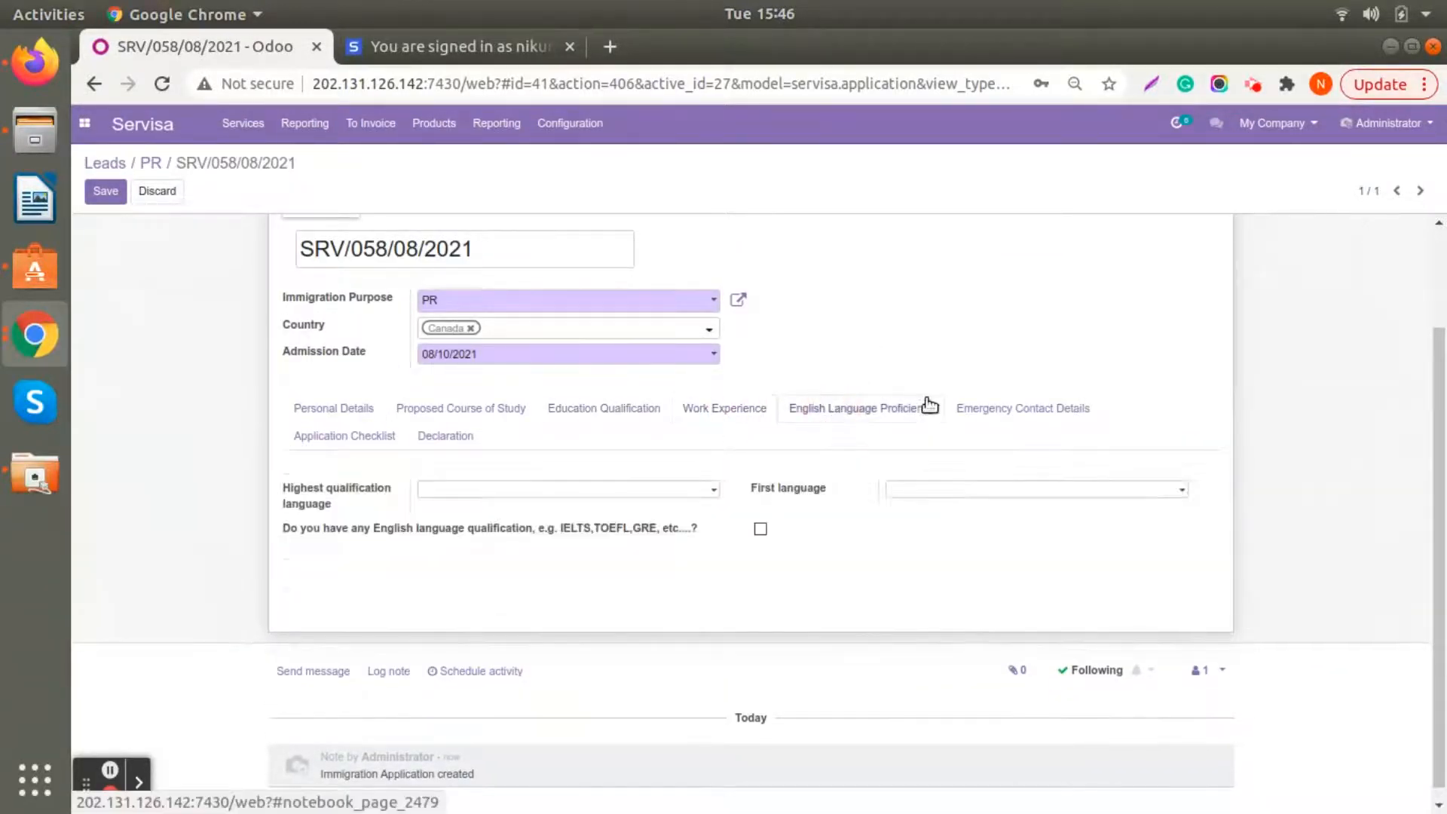
pyautogui.click(328, 439)
pyautogui.scroll(3, 447, 519)
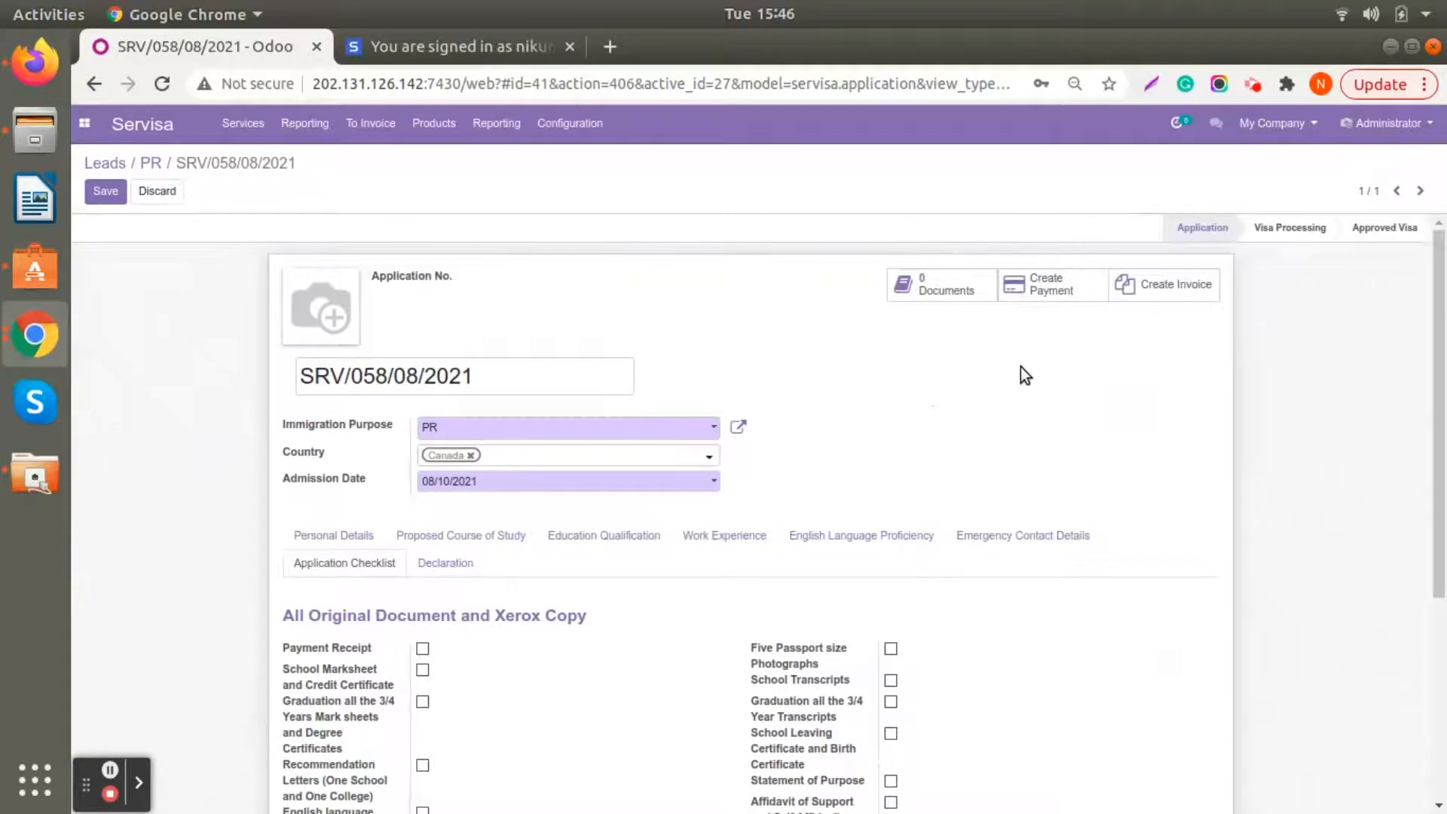
pyautogui.click(106, 195)
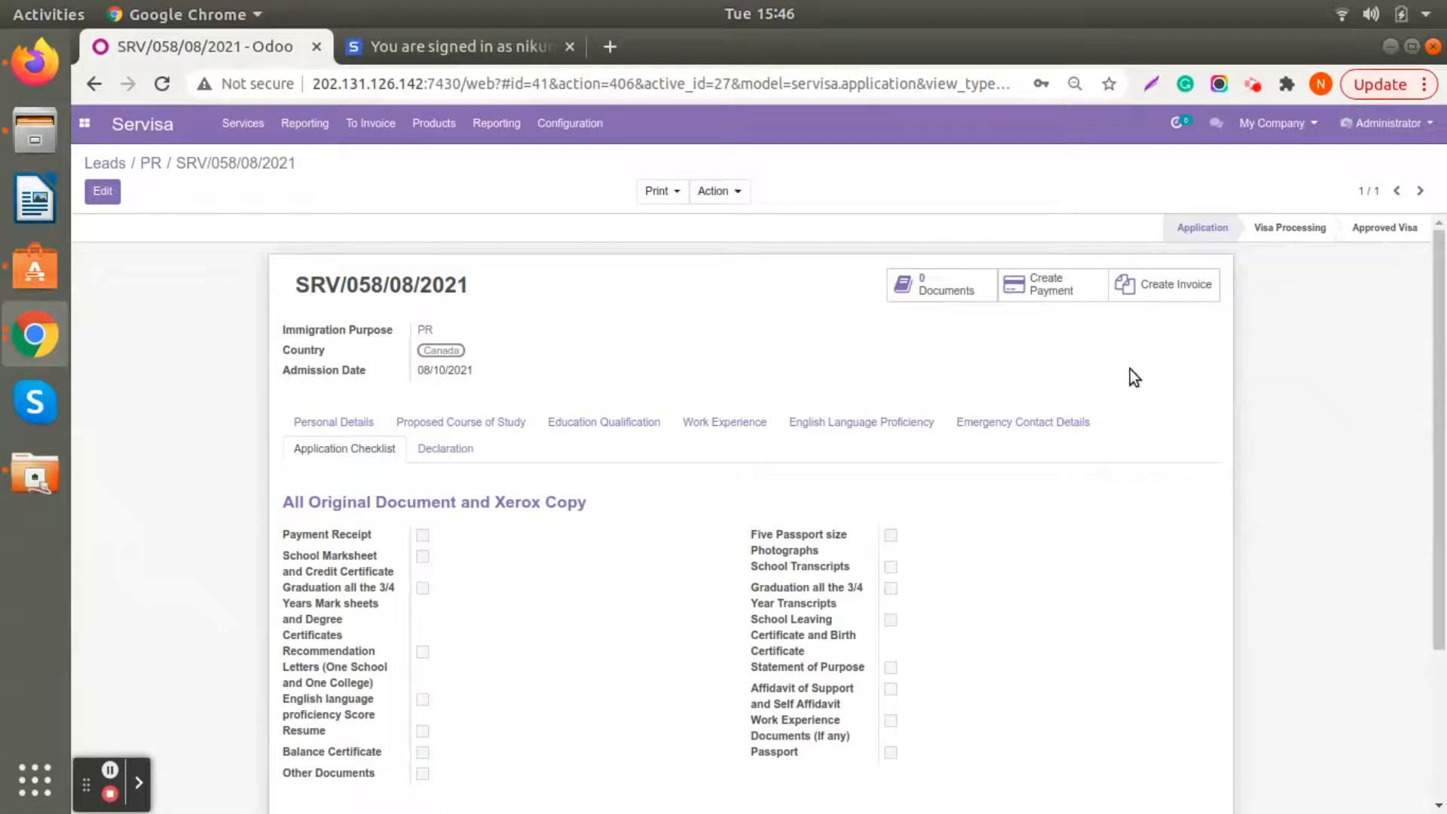
# - Open the newest application in the Application stage of the immigration board, set its stage to Visa Processing and save
pyautogui.click(242, 123)
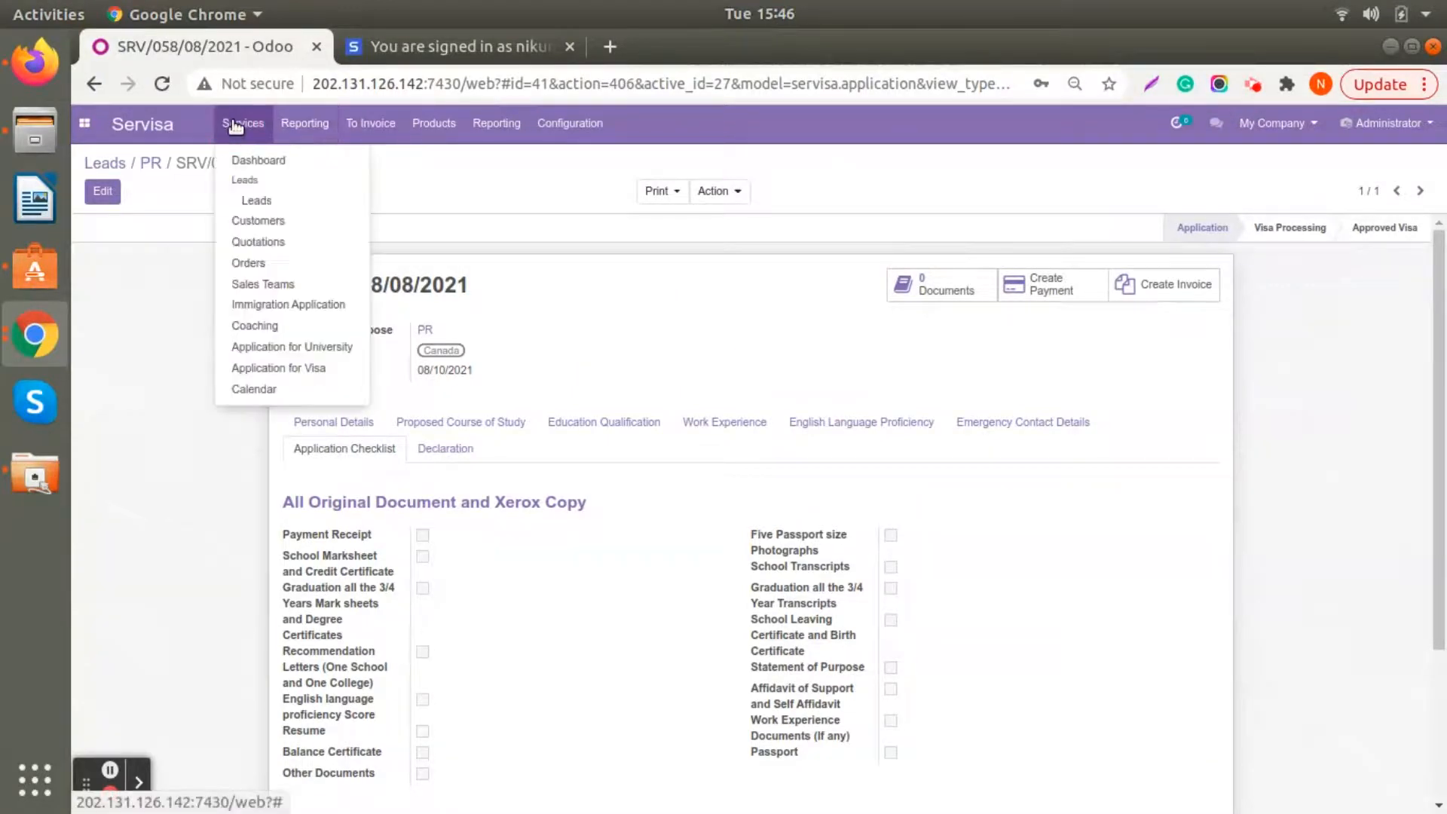
pyautogui.click(247, 304)
pyautogui.scroll(-10, 232, 348)
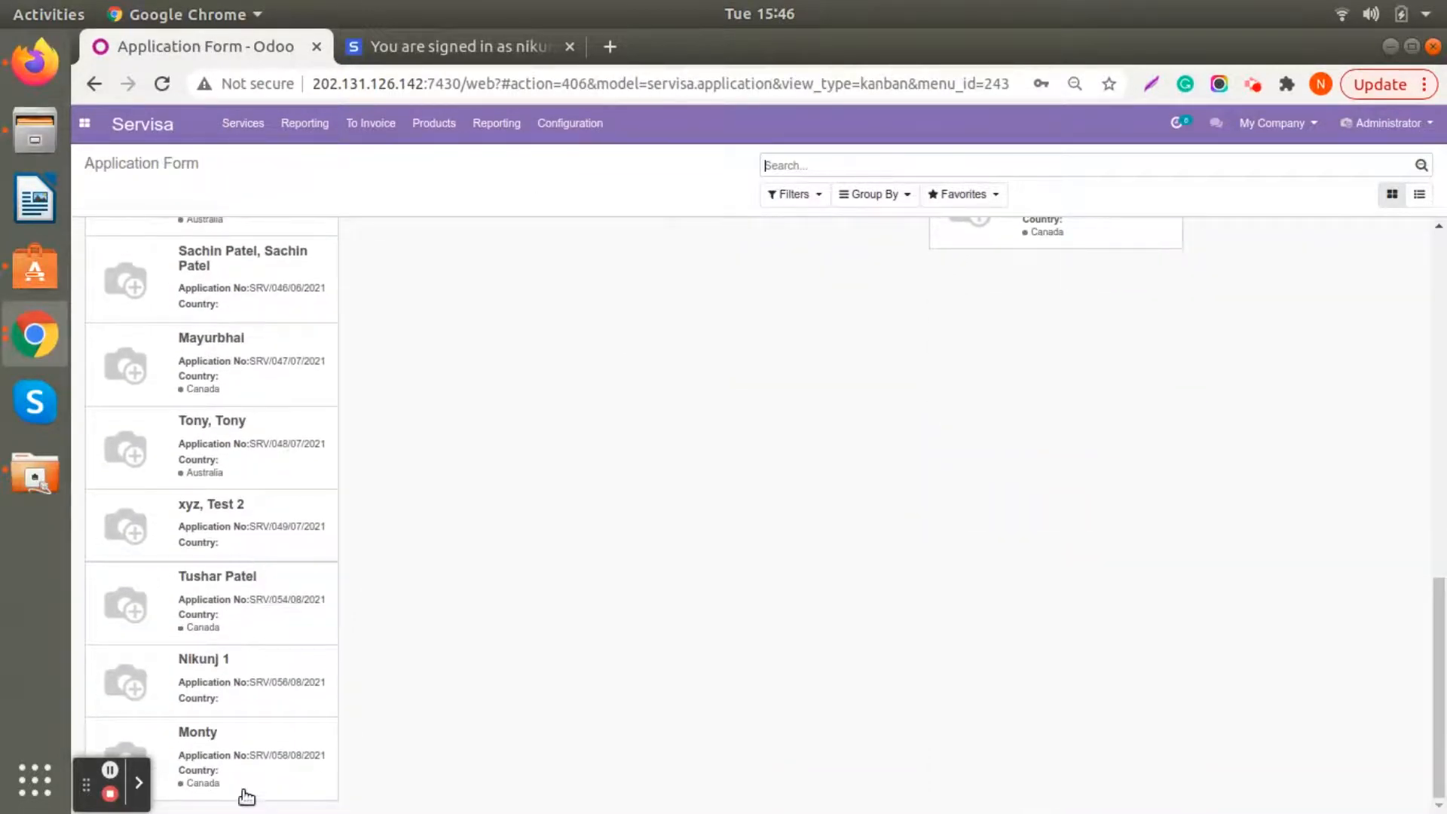
pyautogui.click(218, 766)
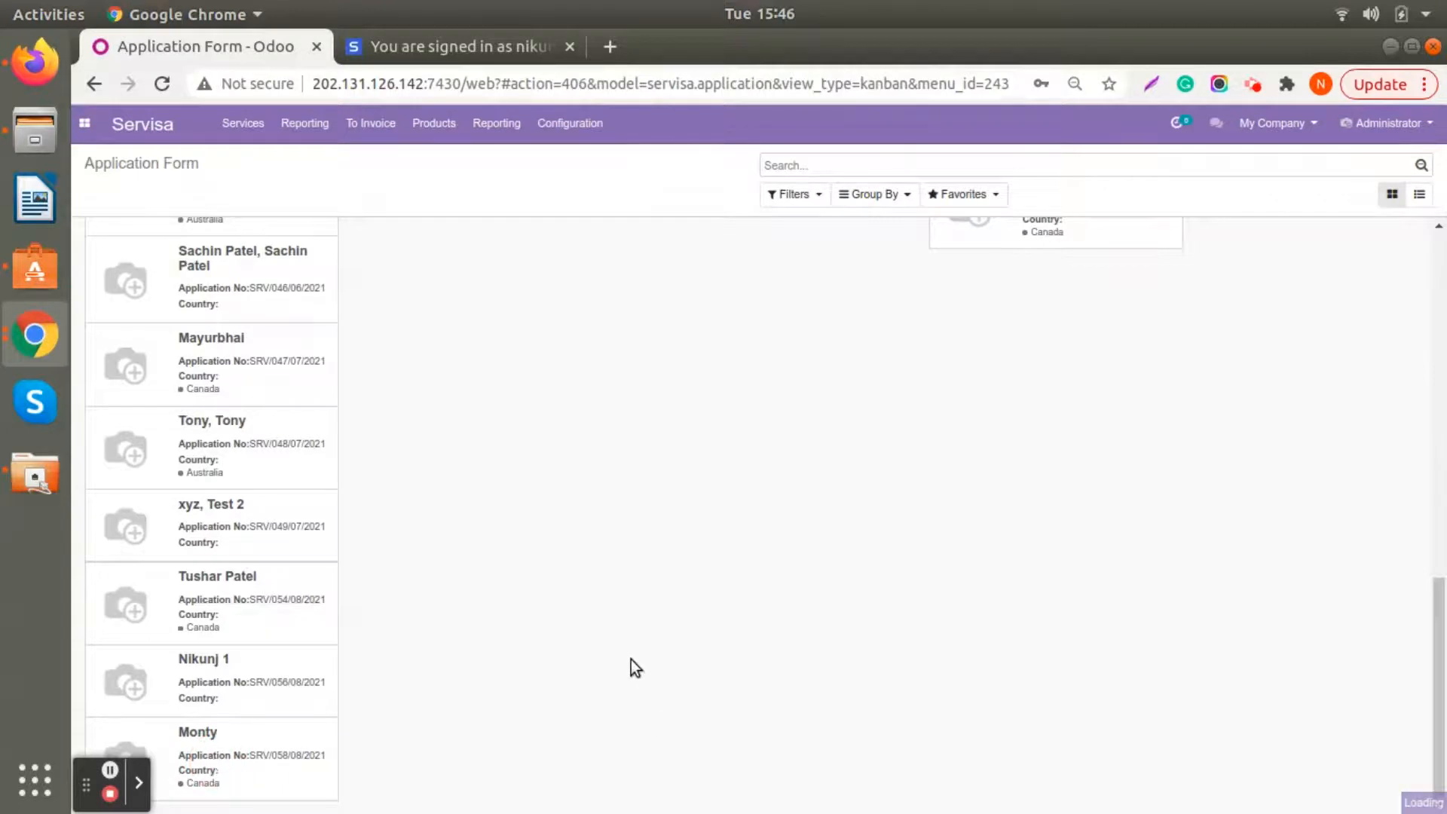
pyautogui.scroll(3, 639, 482)
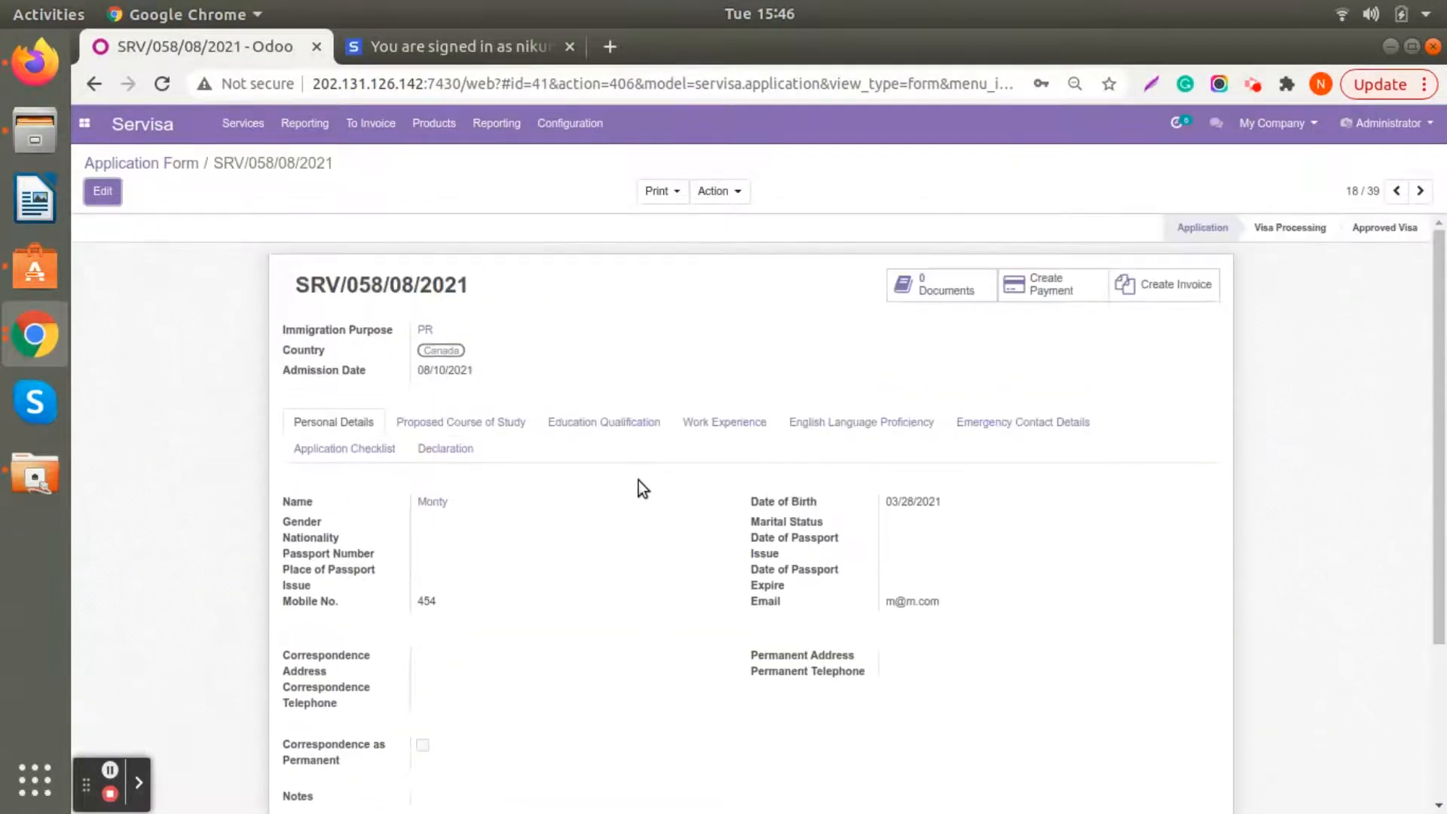
pyautogui.click(101, 193)
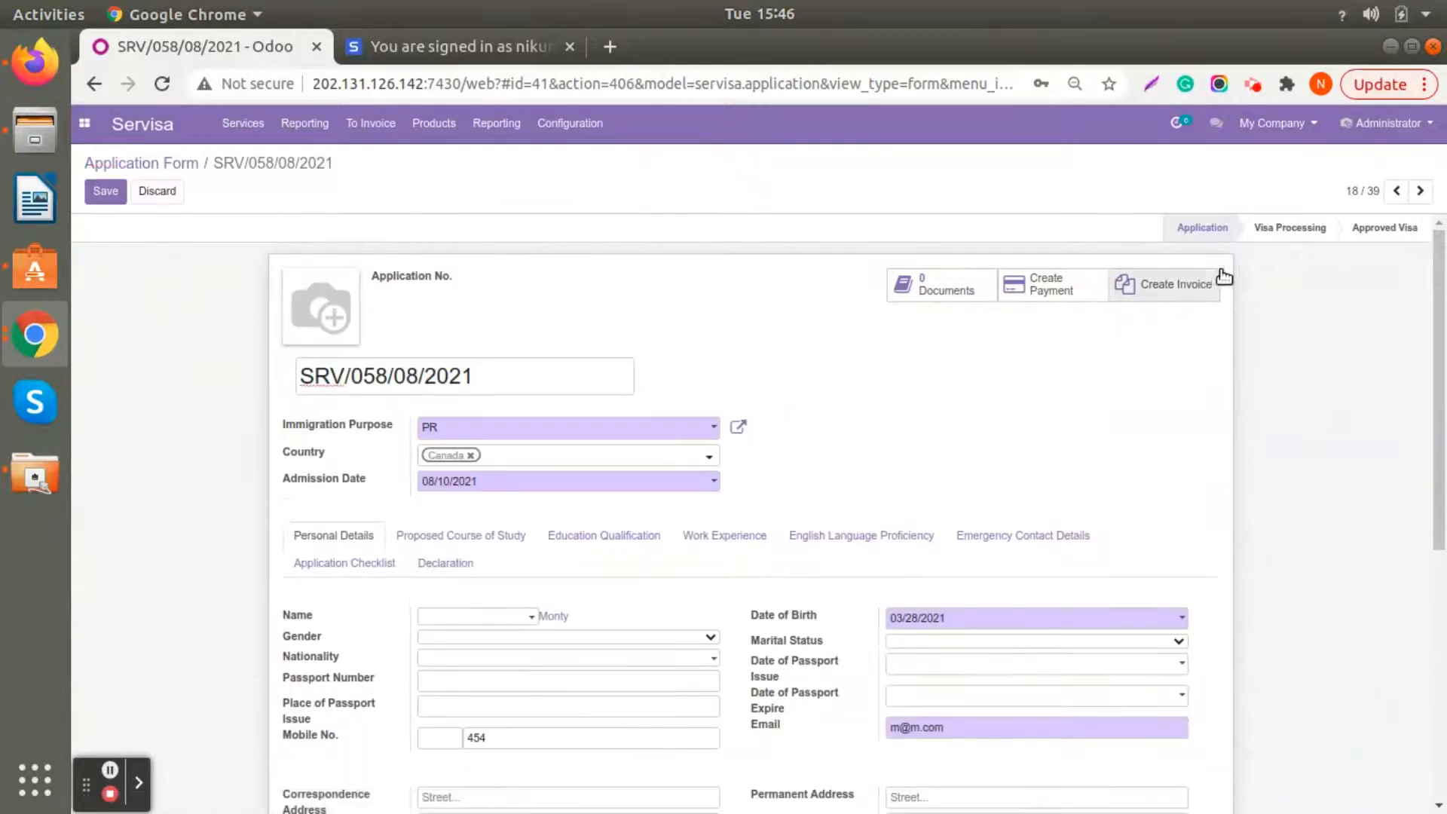
pyautogui.click(1288, 236)
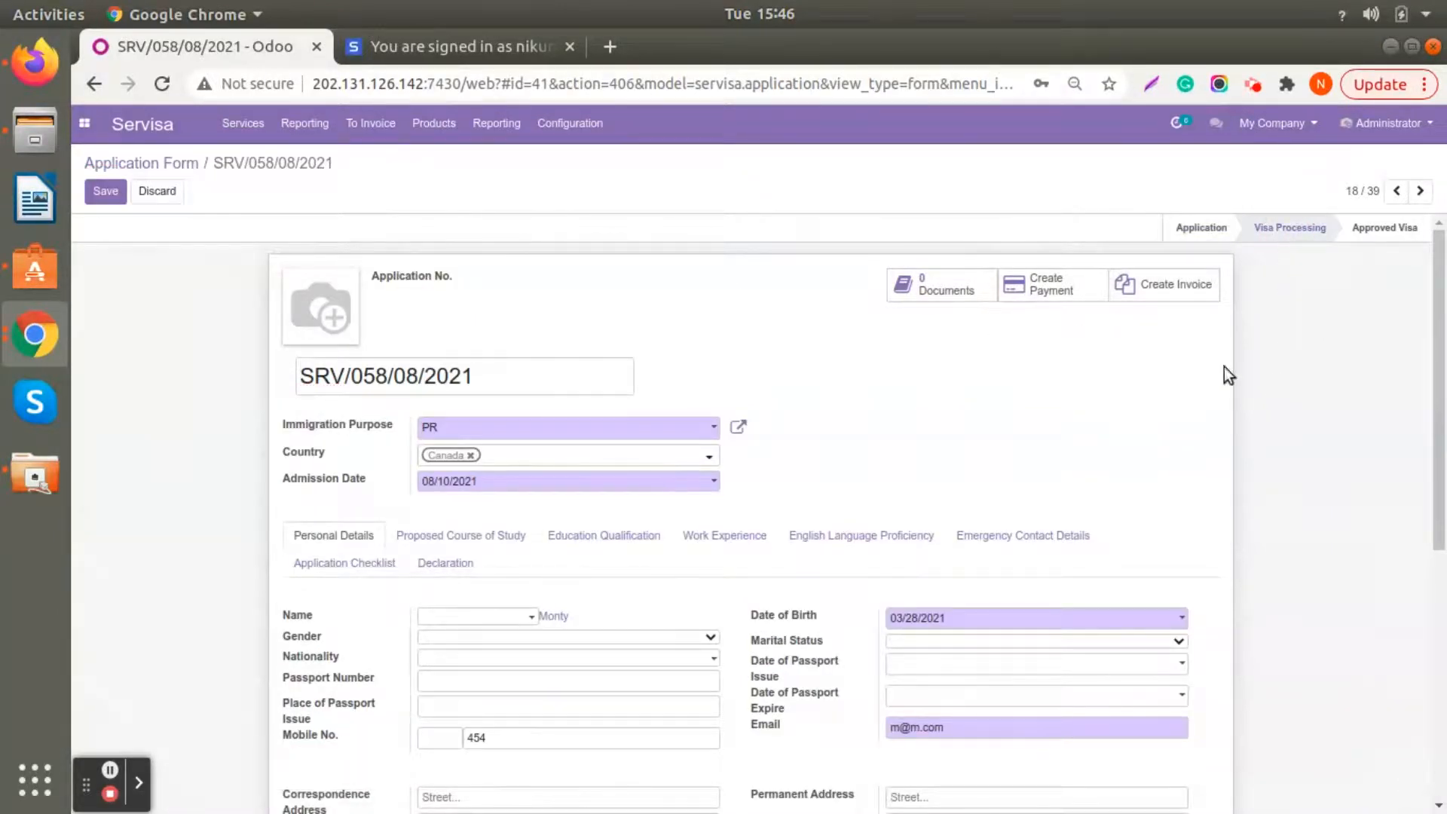
pyautogui.click(105, 190)
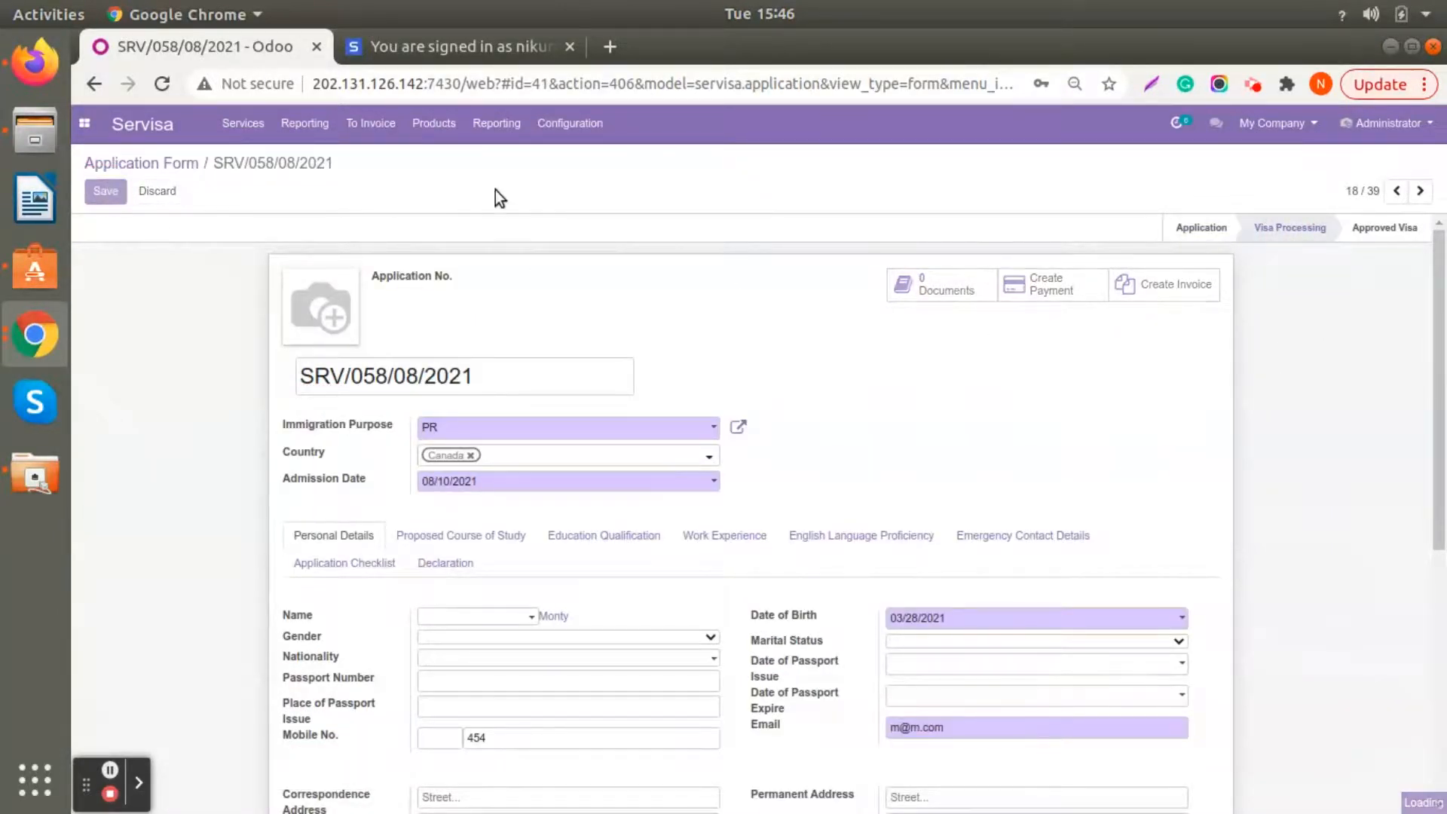
# - Look up the PR application in the Visa Processing stage of the immigration application board
pyautogui.click(243, 123)
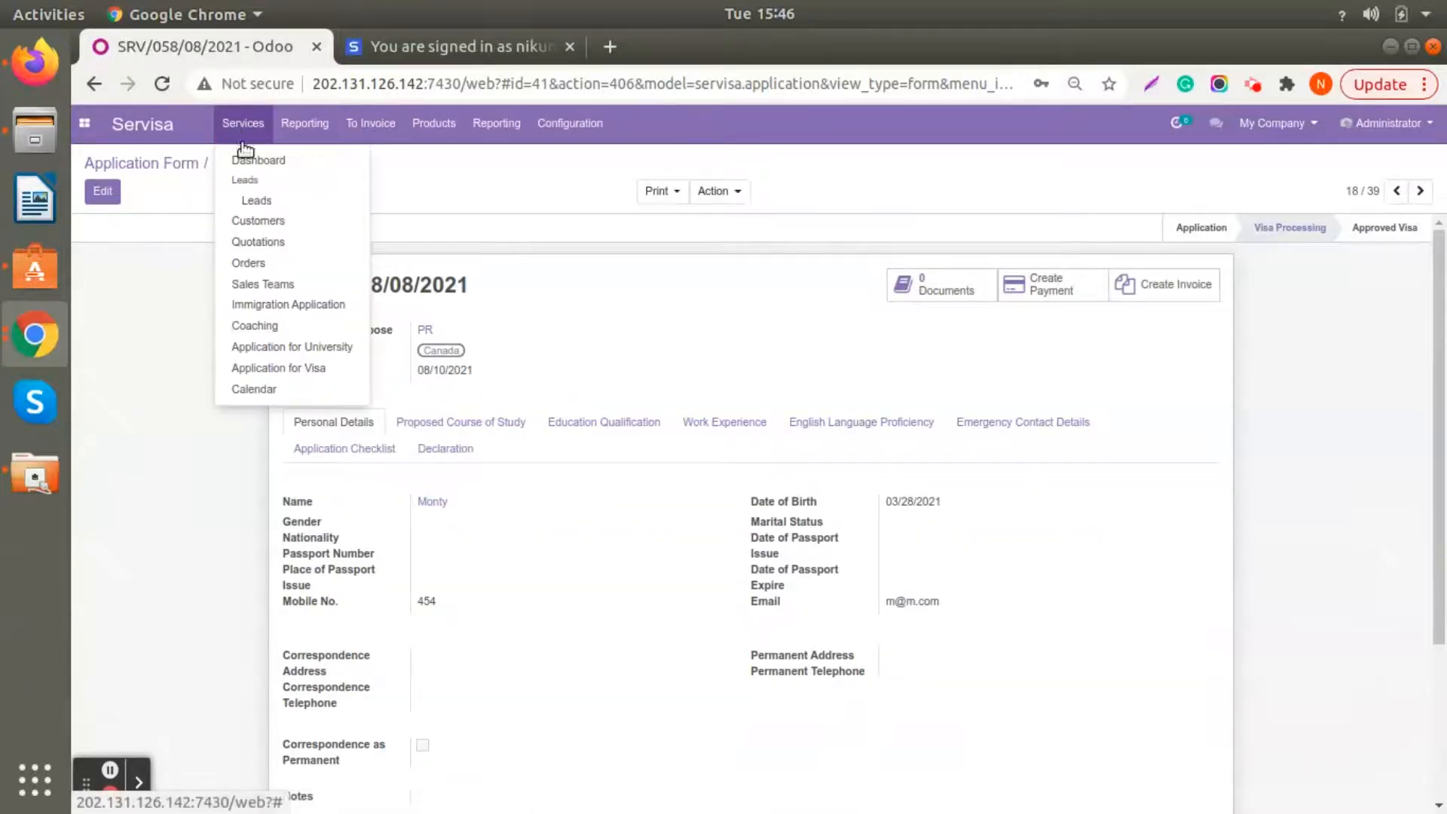
pyautogui.click(248, 305)
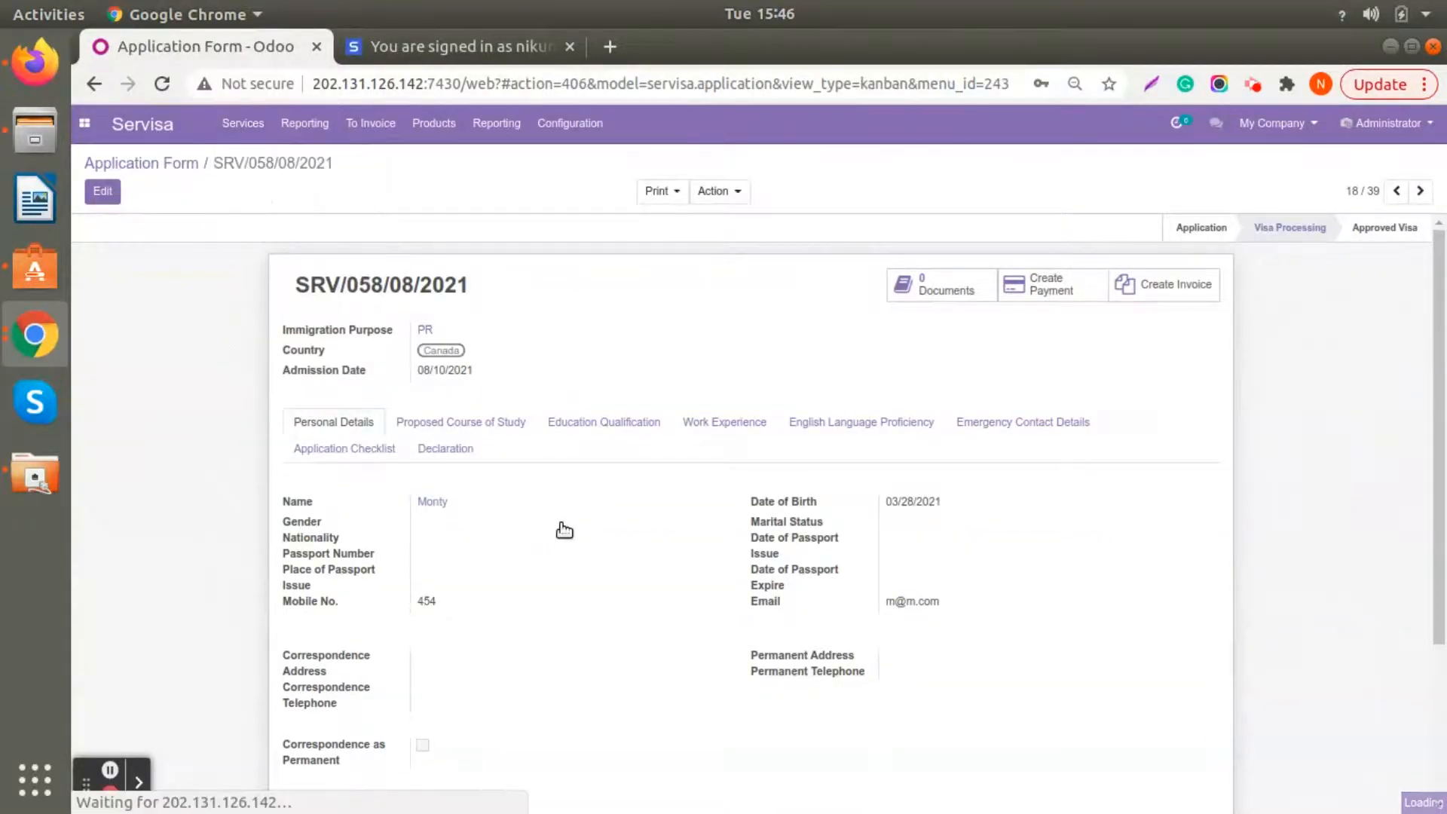
pyautogui.scroll(-7, 745, 735)
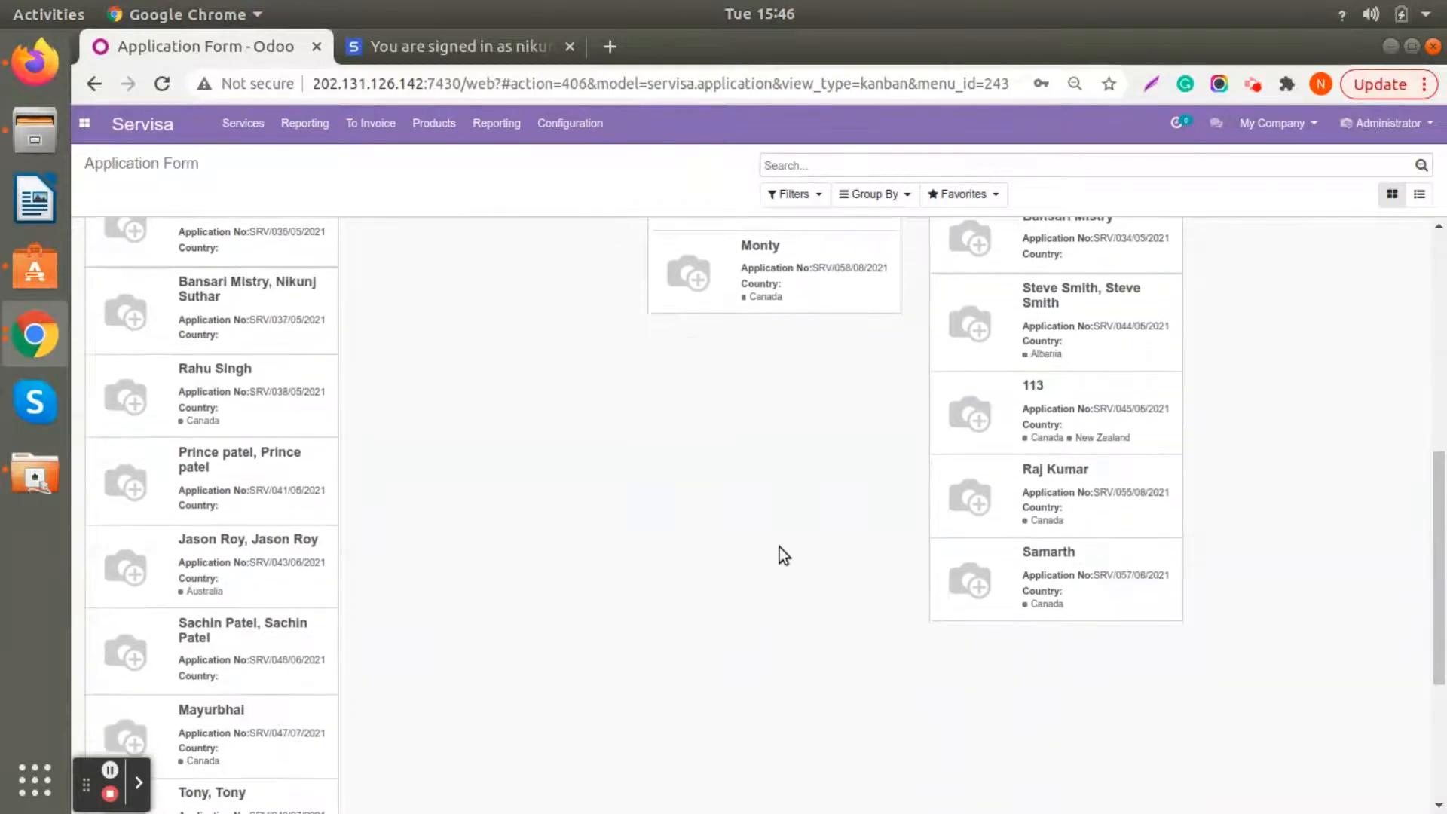
pyautogui.scroll(4, 780, 547)
pyautogui.scroll(4, 776, 573)
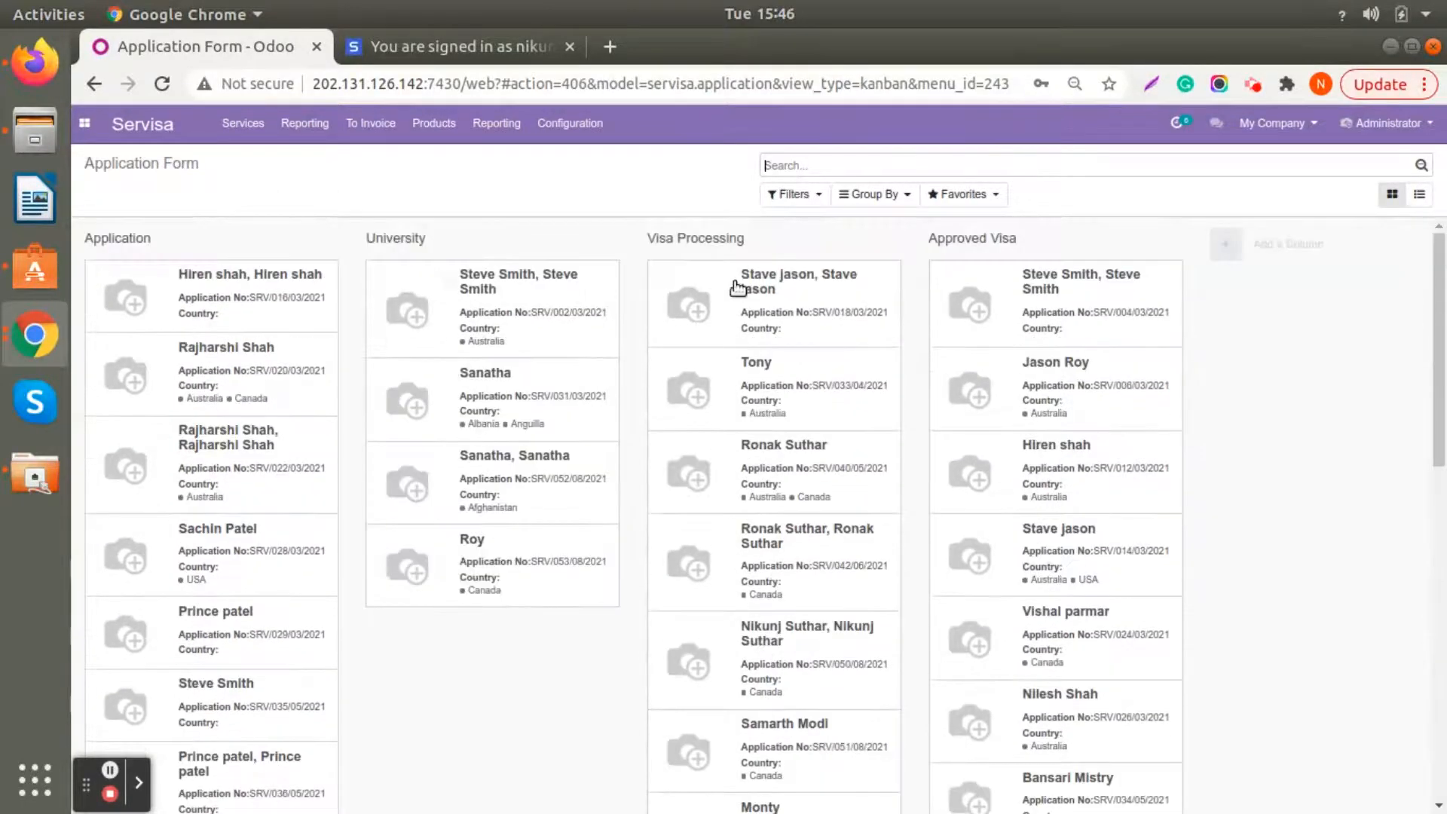
# - Reopen the immigration application board and view the last application in the Visa Processing stage
pyautogui.click(242, 123)
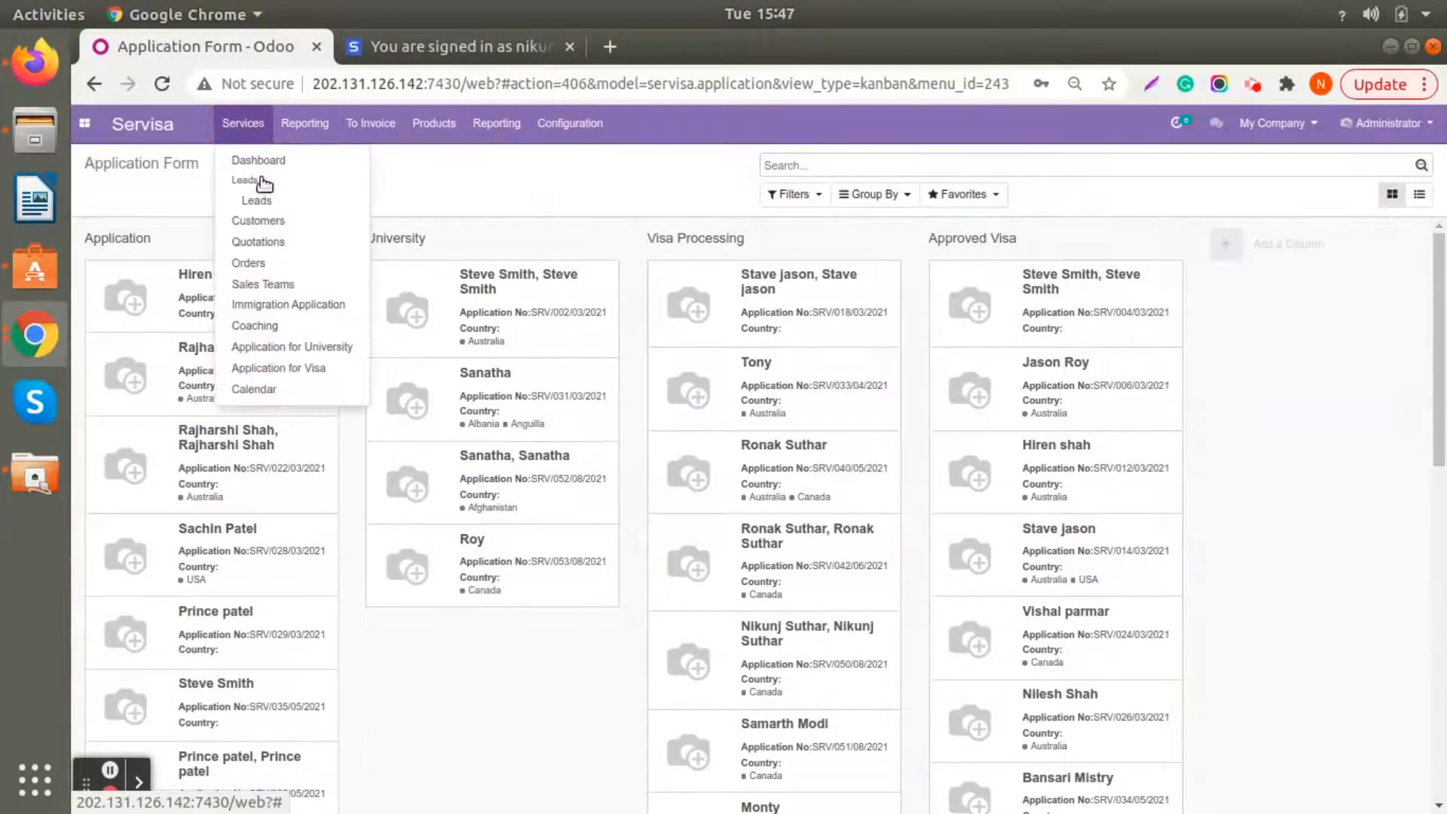
pyautogui.click(275, 303)
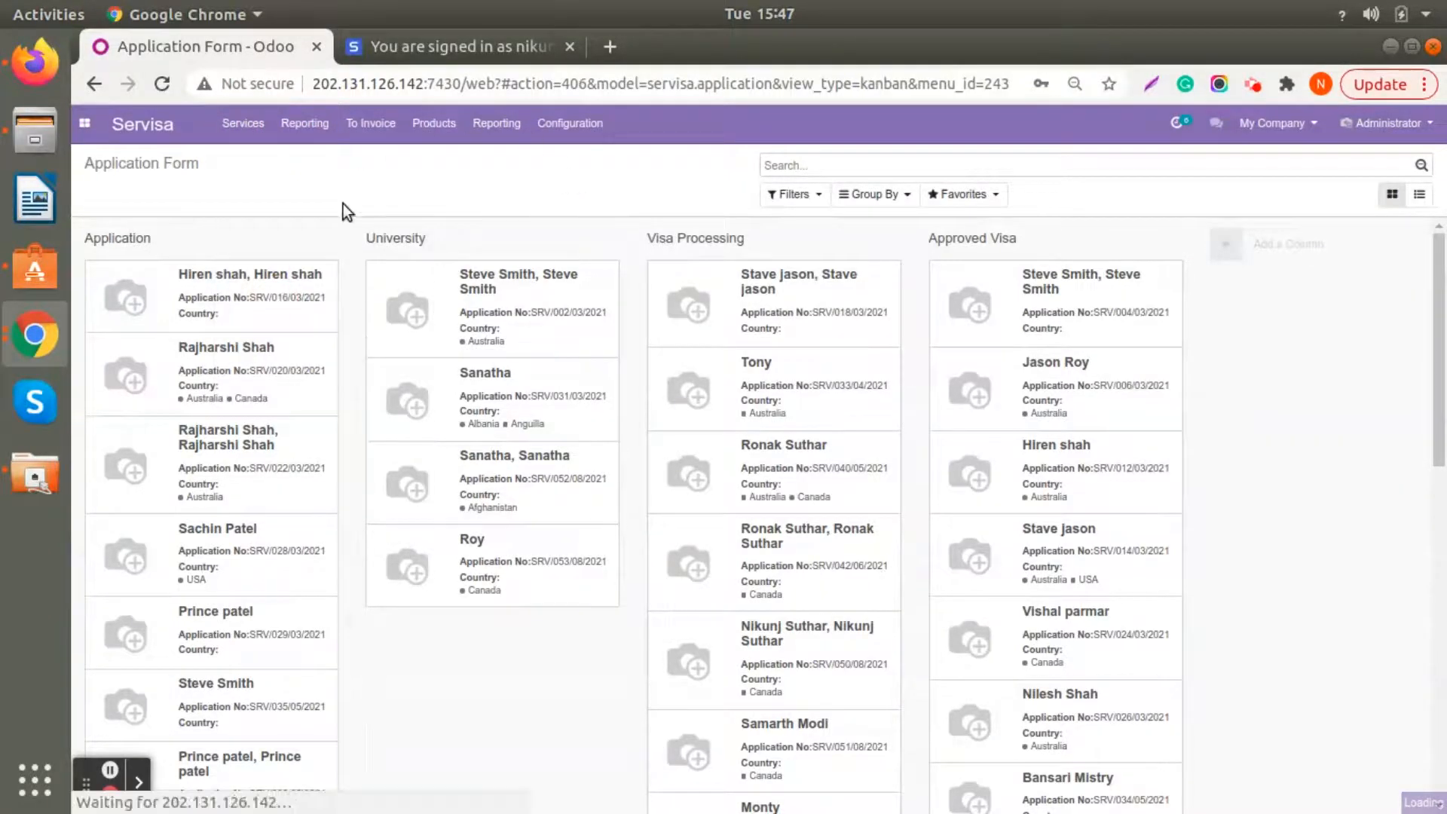
pyautogui.click(234, 132)
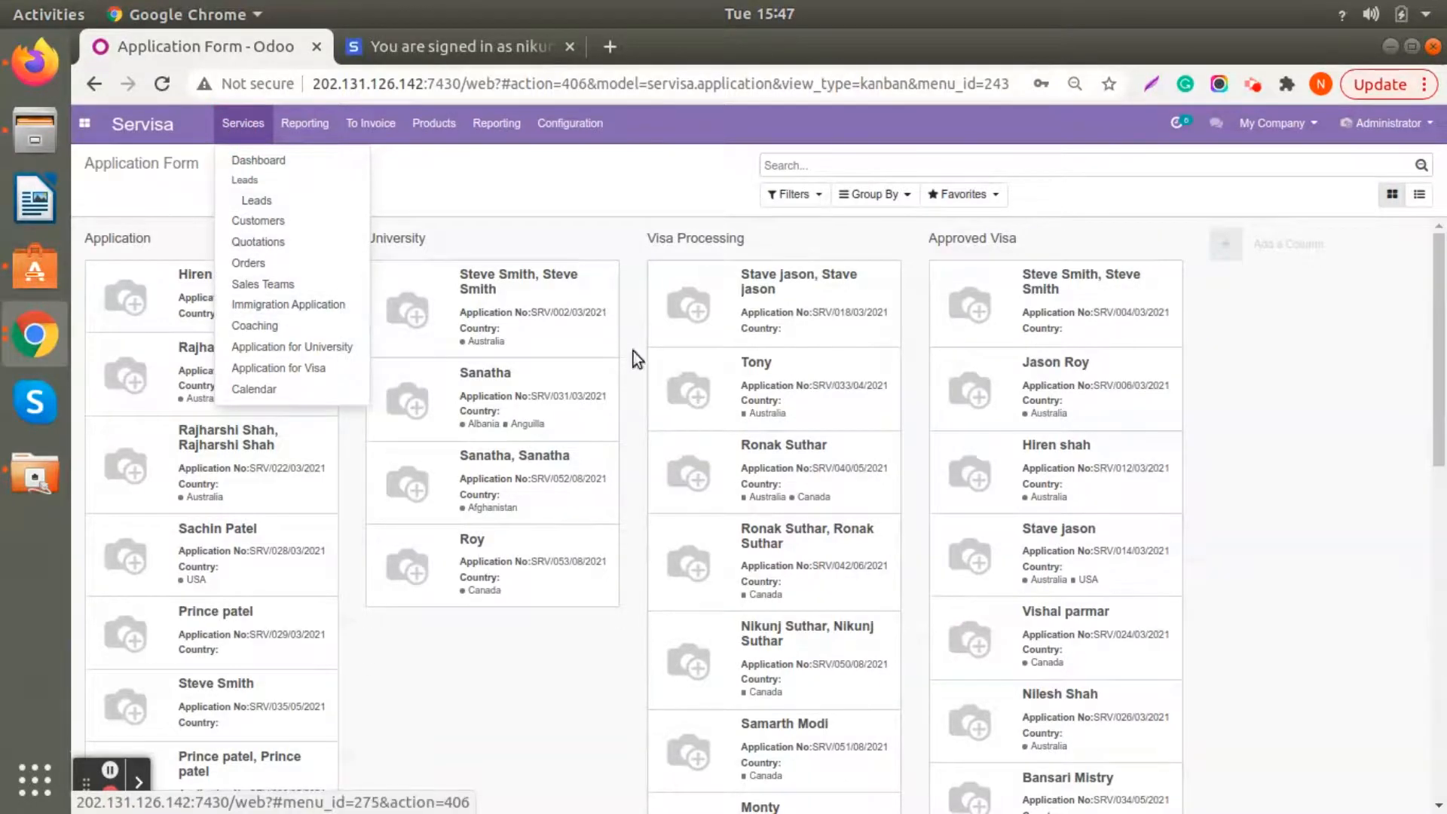
pyautogui.scroll(-6, 946, 517)
pyautogui.click(795, 353)
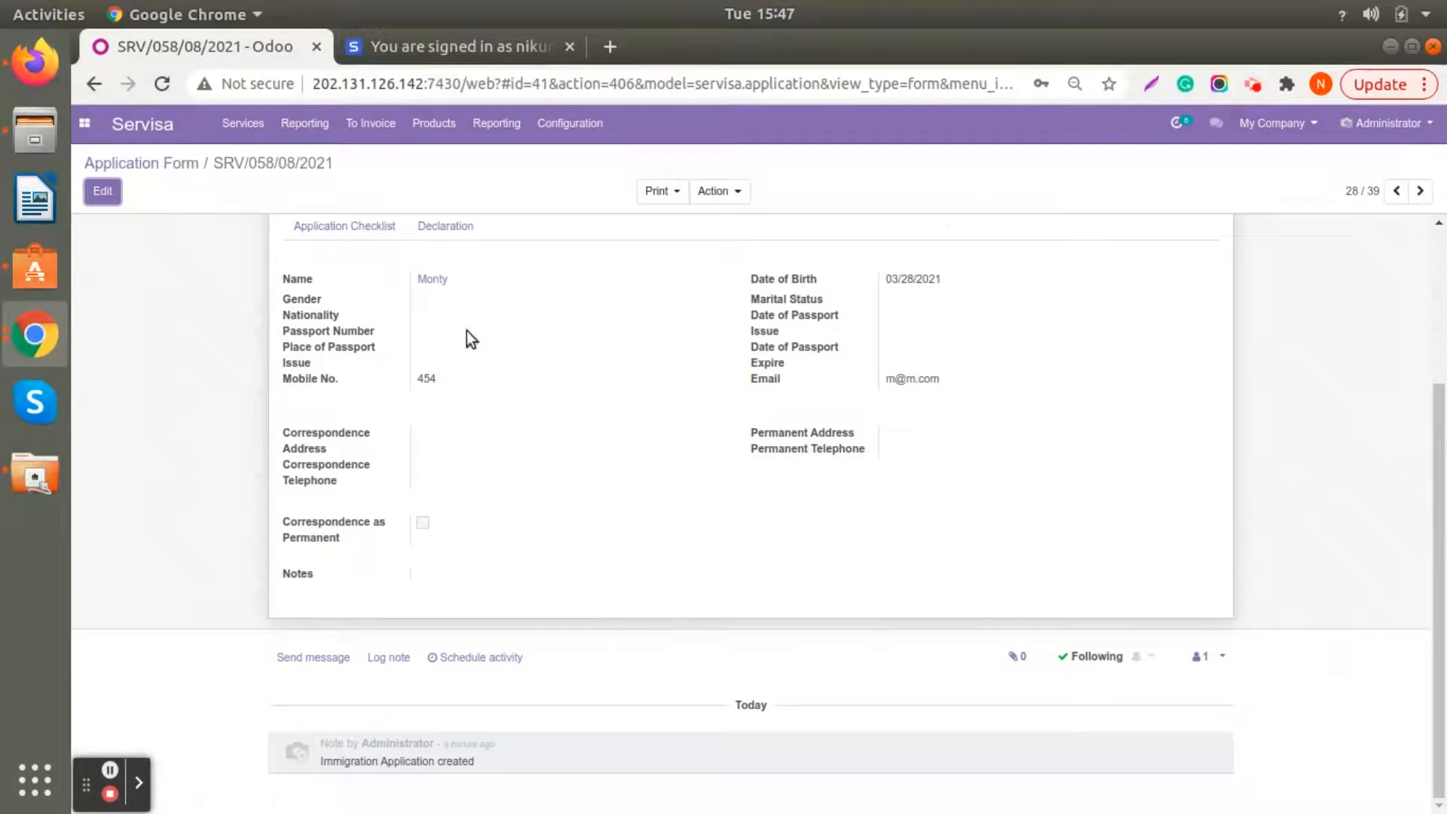
pyautogui.click(166, 163)
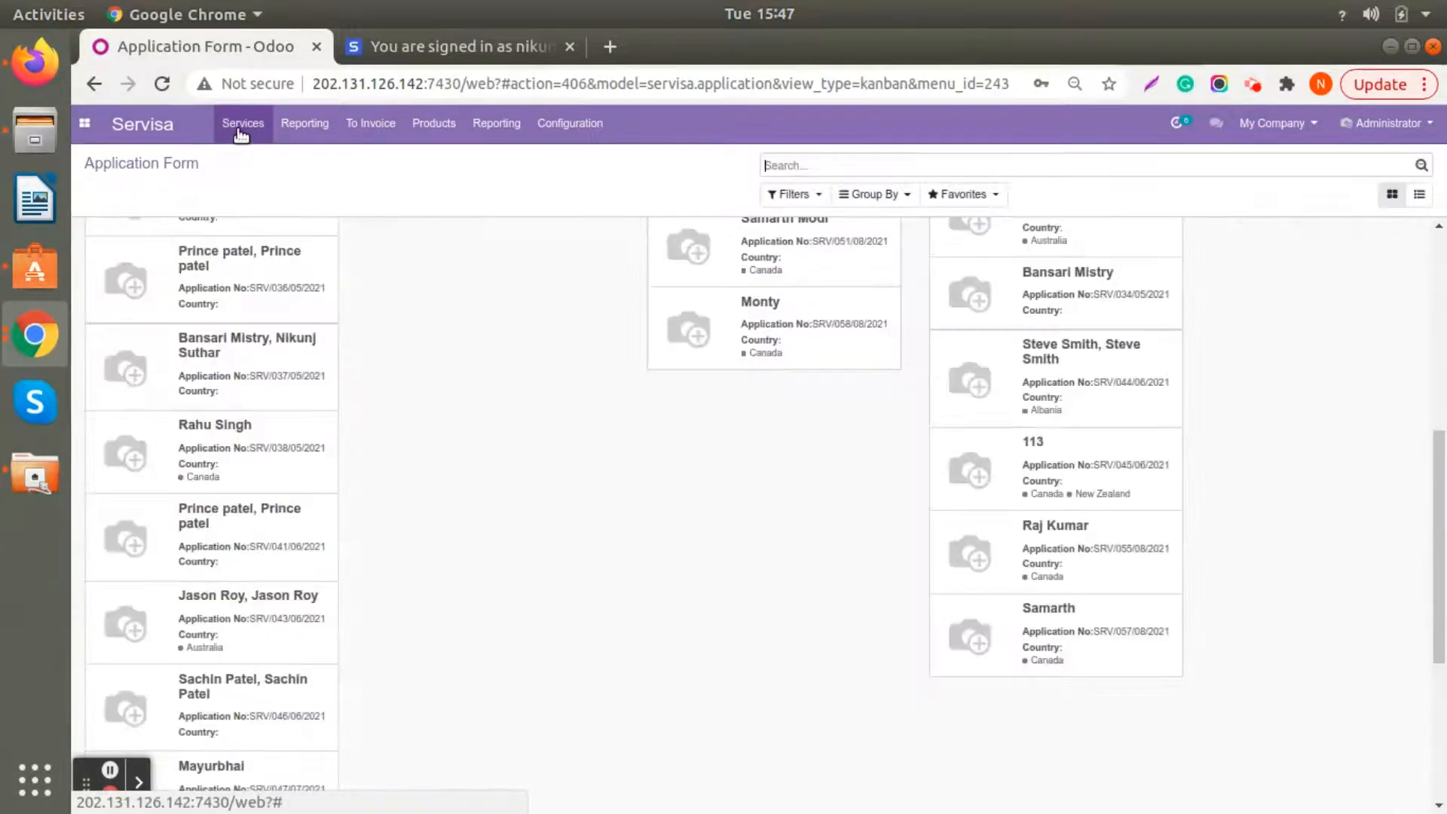
# - Open the last Student Visa application in the Approved Visa stage, print its General Affidavit and open the PDF
pyautogui.click(1083, 621)
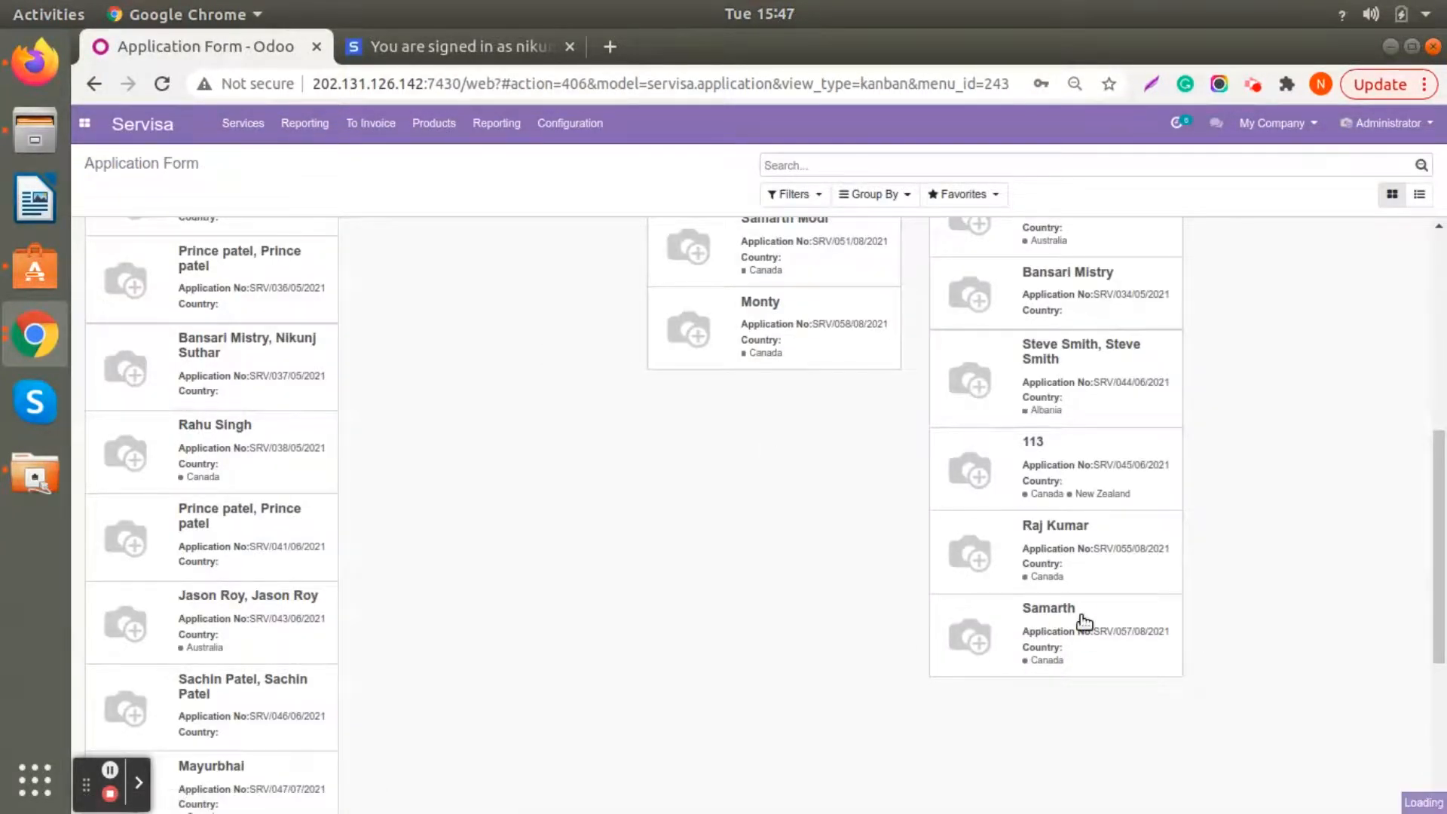
pyautogui.scroll(4, 624, 373)
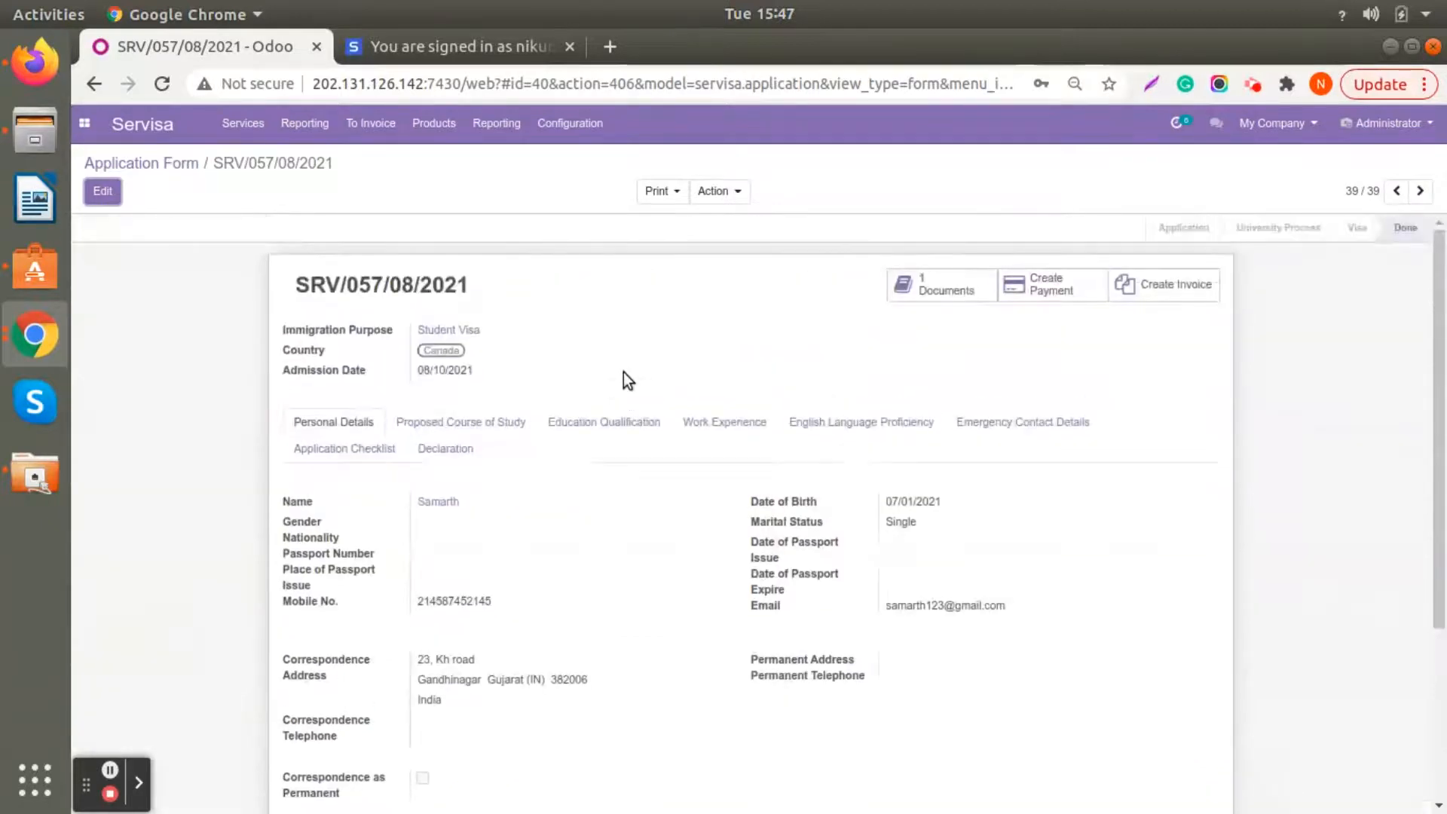
pyautogui.click(677, 193)
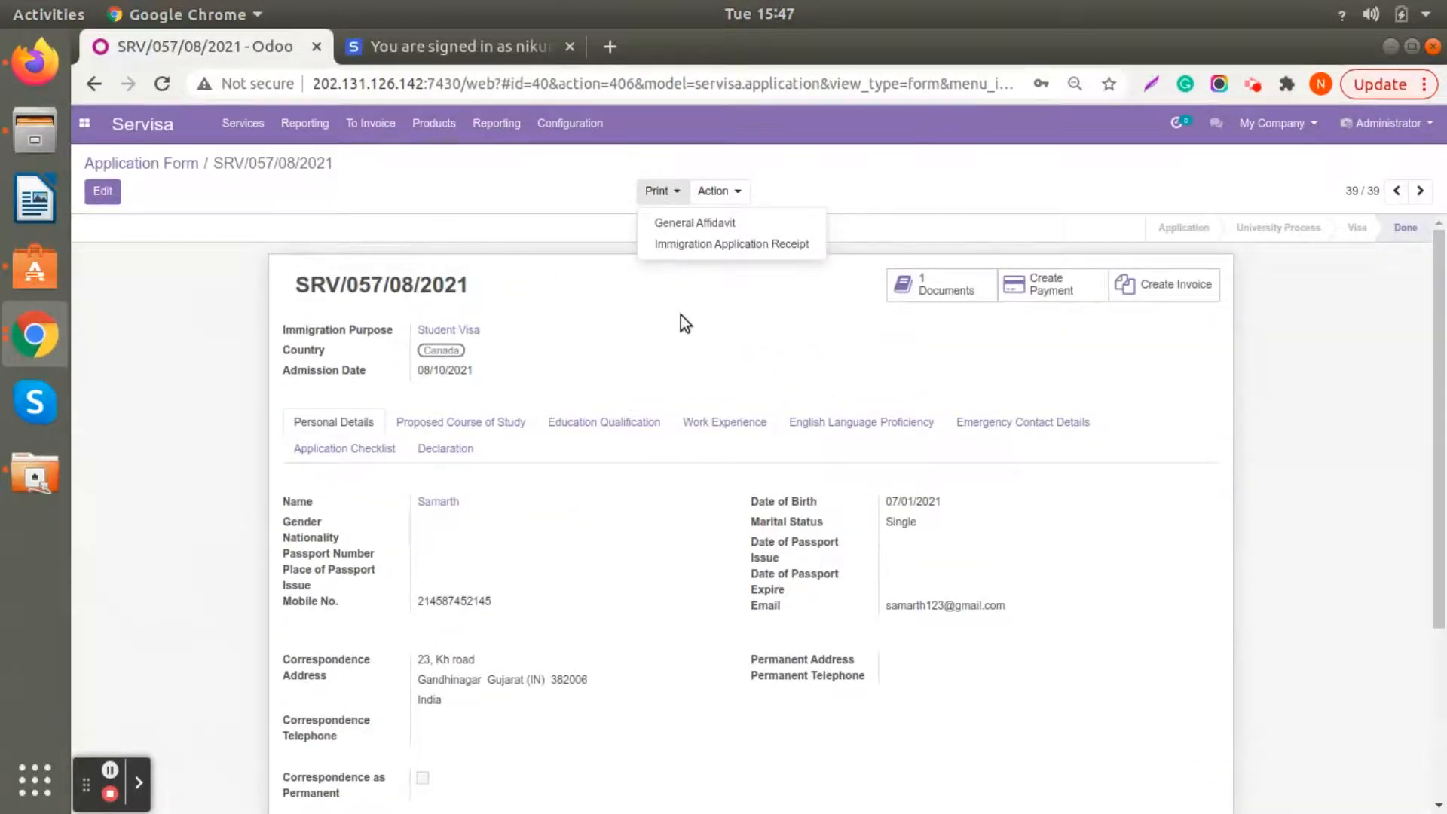
pyautogui.click(682, 223)
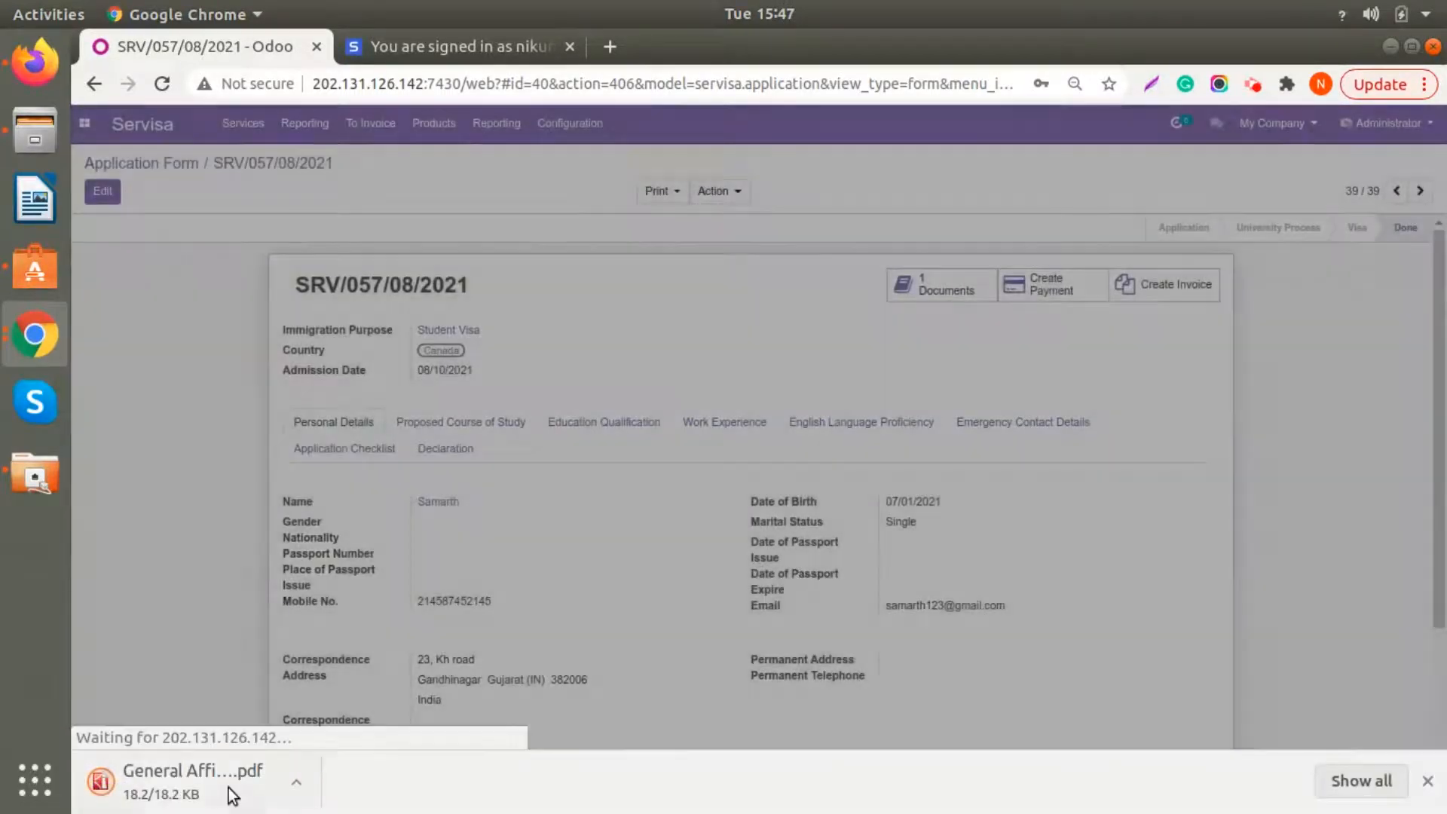
pyautogui.click(228, 789)
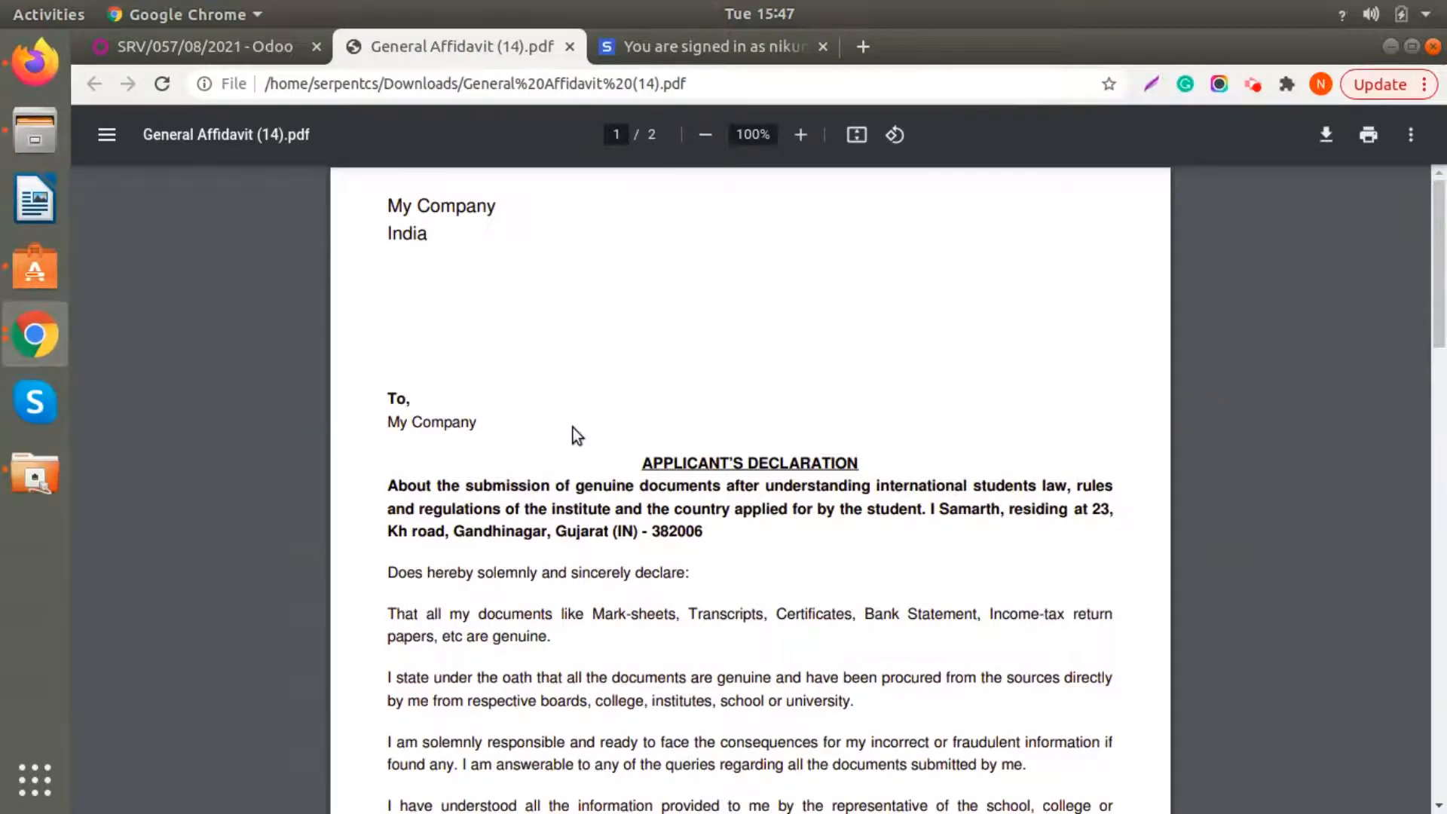
# - Read through the General Affidavit, checking the applicant's name in the declaration and the signature section on the last page
pyautogui.scroll(-3, 684, 452)
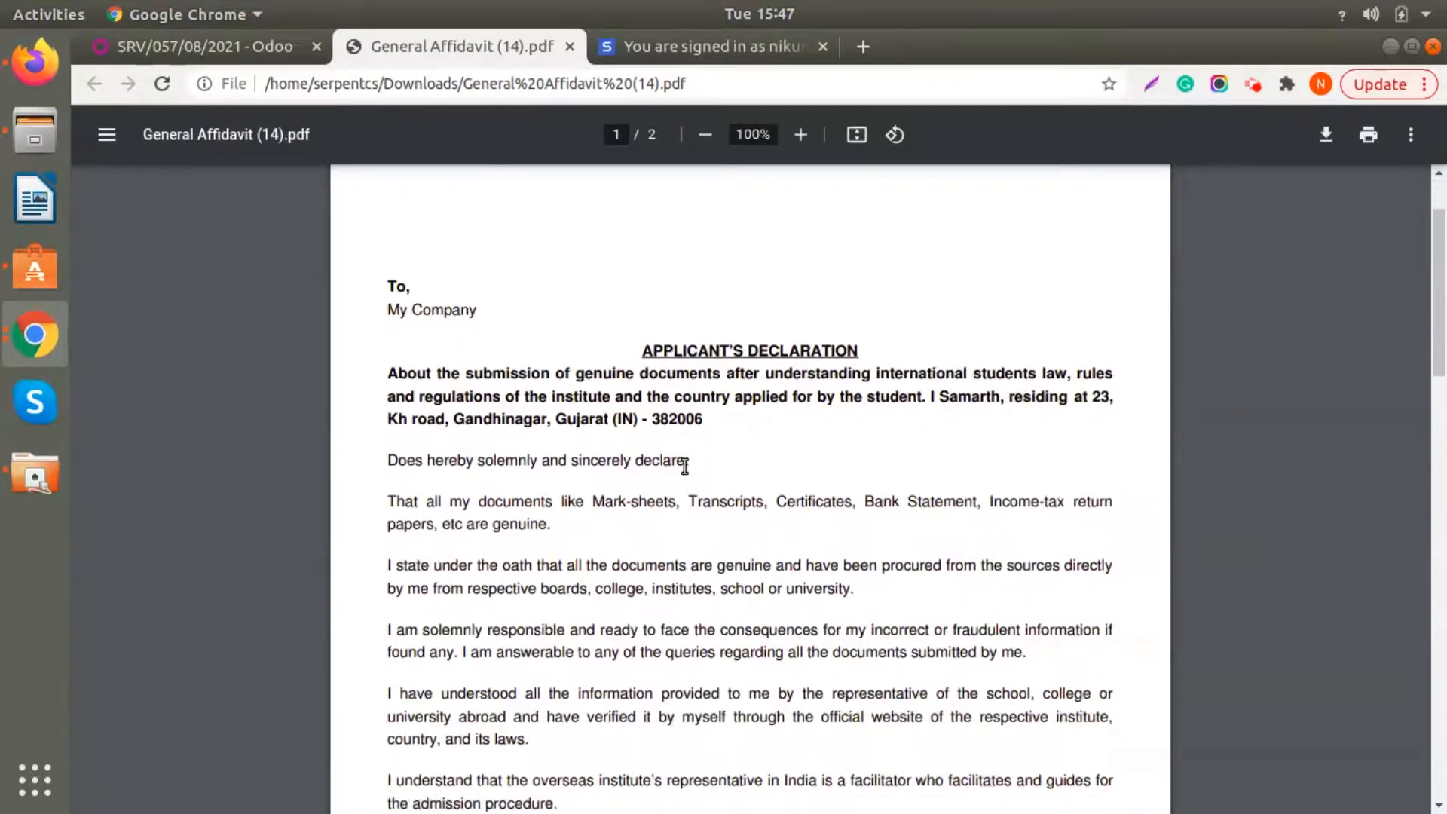
pyautogui.scroll(-5, 685, 466)
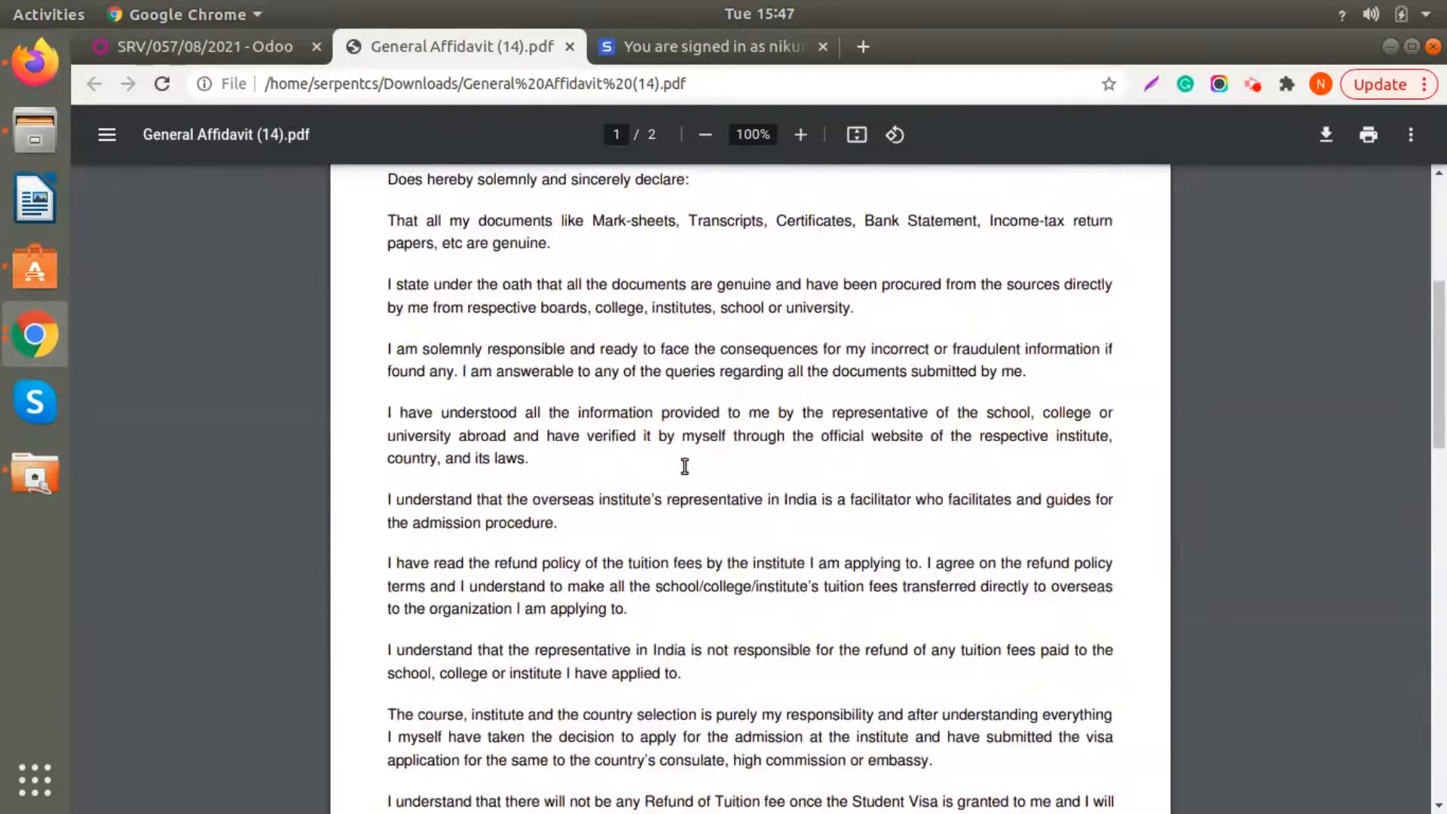
pyautogui.scroll(5, 684, 466)
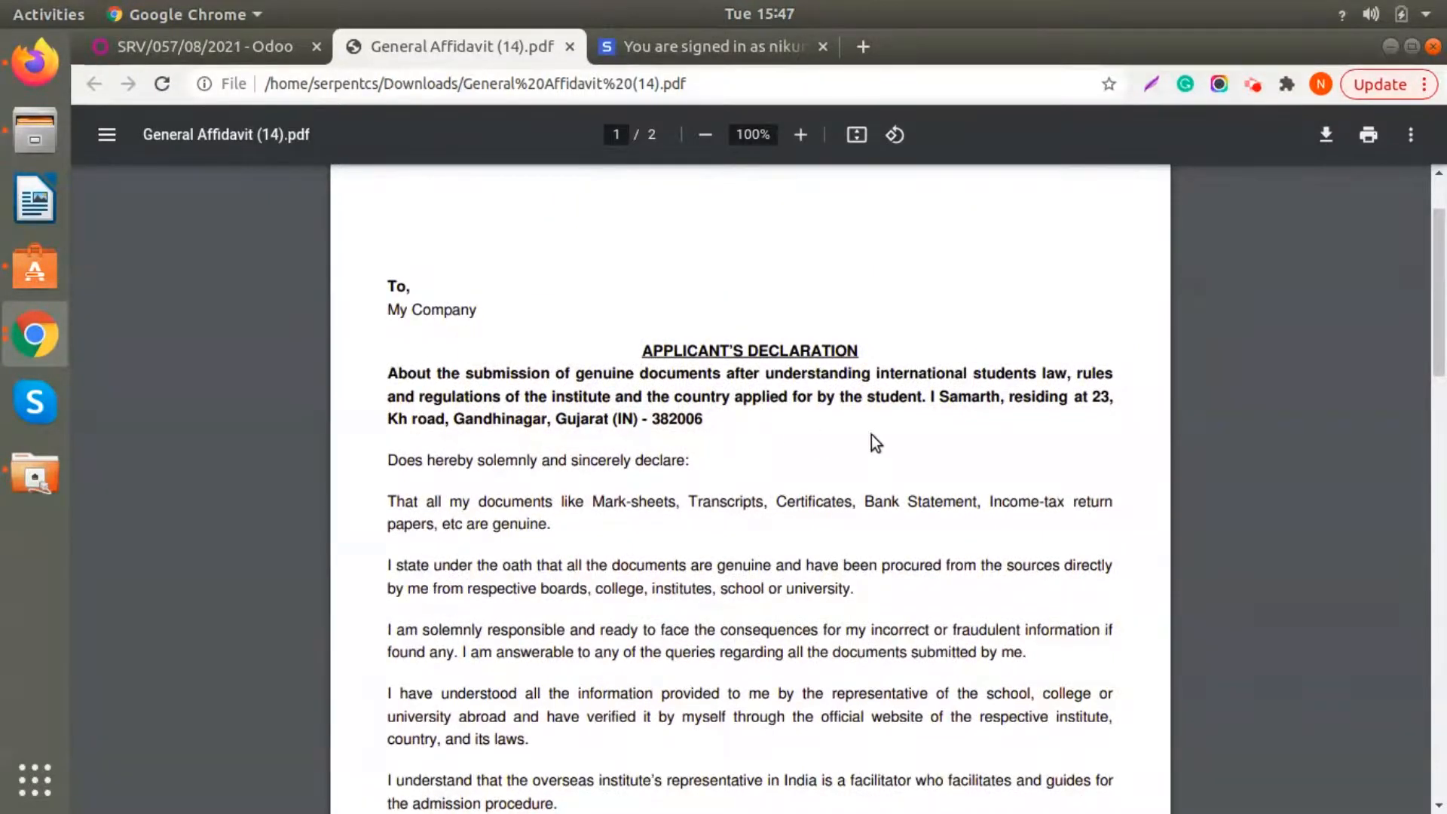
pyautogui.moveTo(939, 397); pyautogui.dragTo(1039, 399)
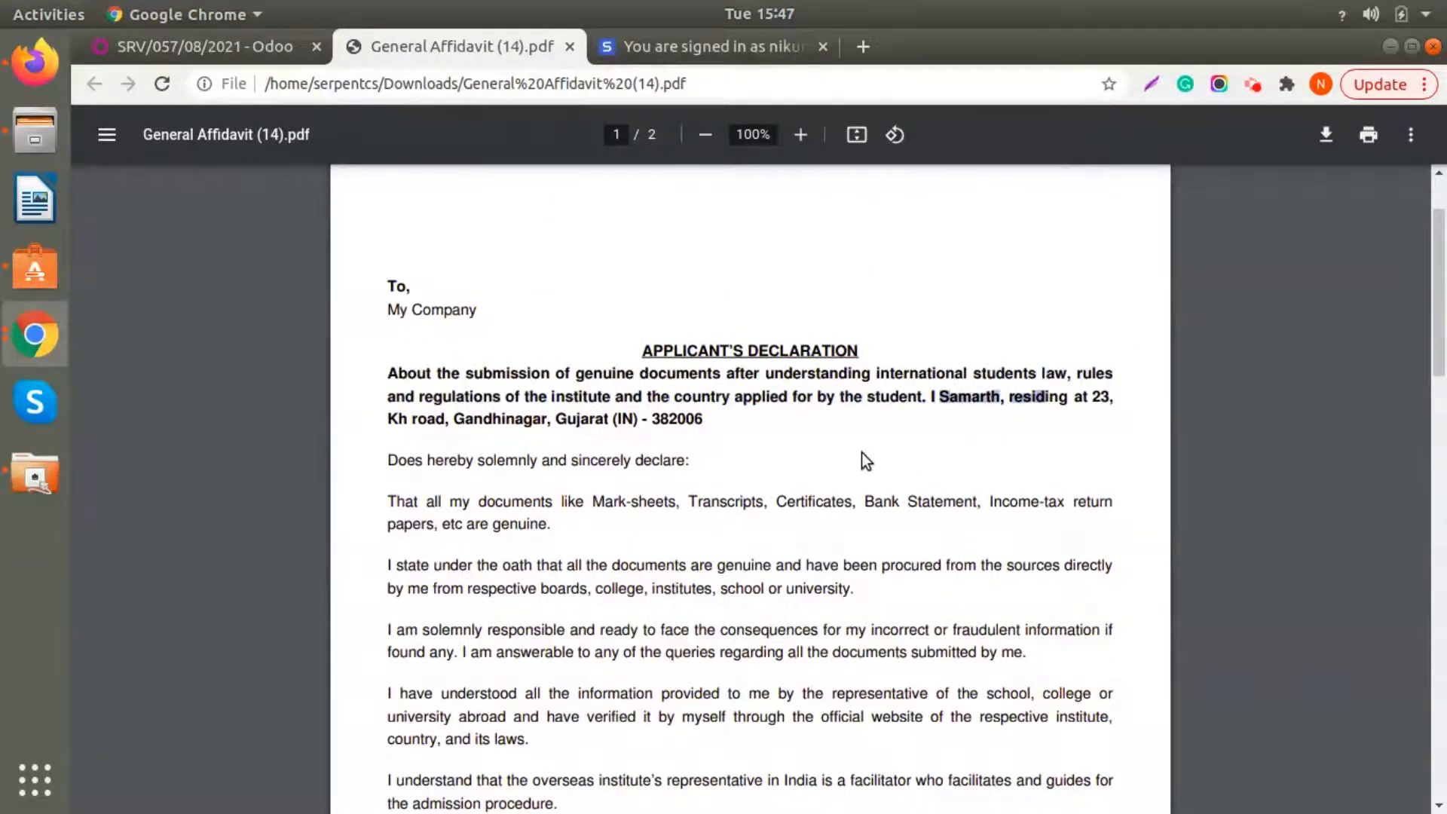
pyautogui.scroll(-15, 861, 459)
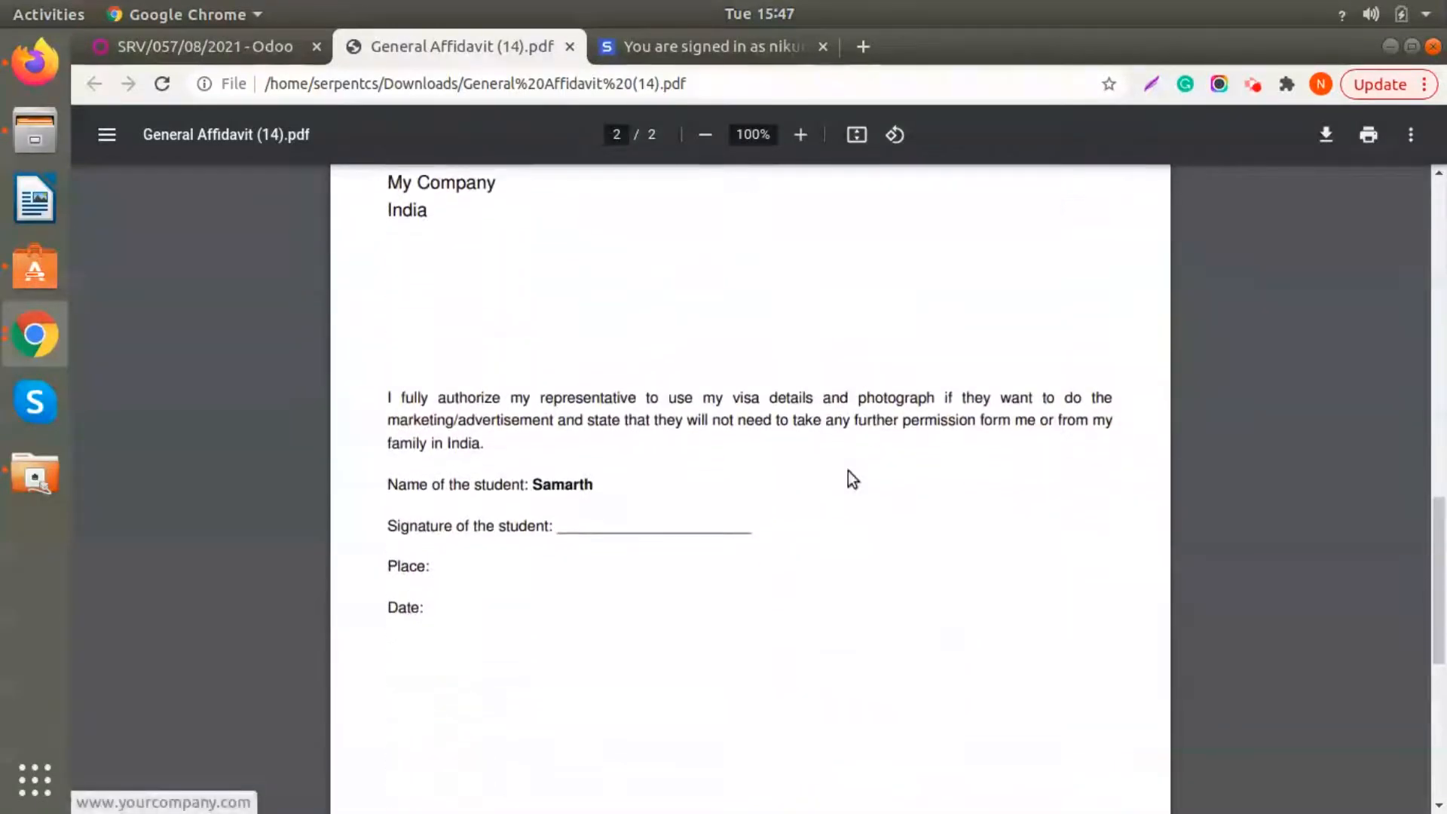
# - Return to the application record, print its Immigration Application Receipt and open the PDF
pyautogui.click(201, 38)
pyautogui.click(651, 194)
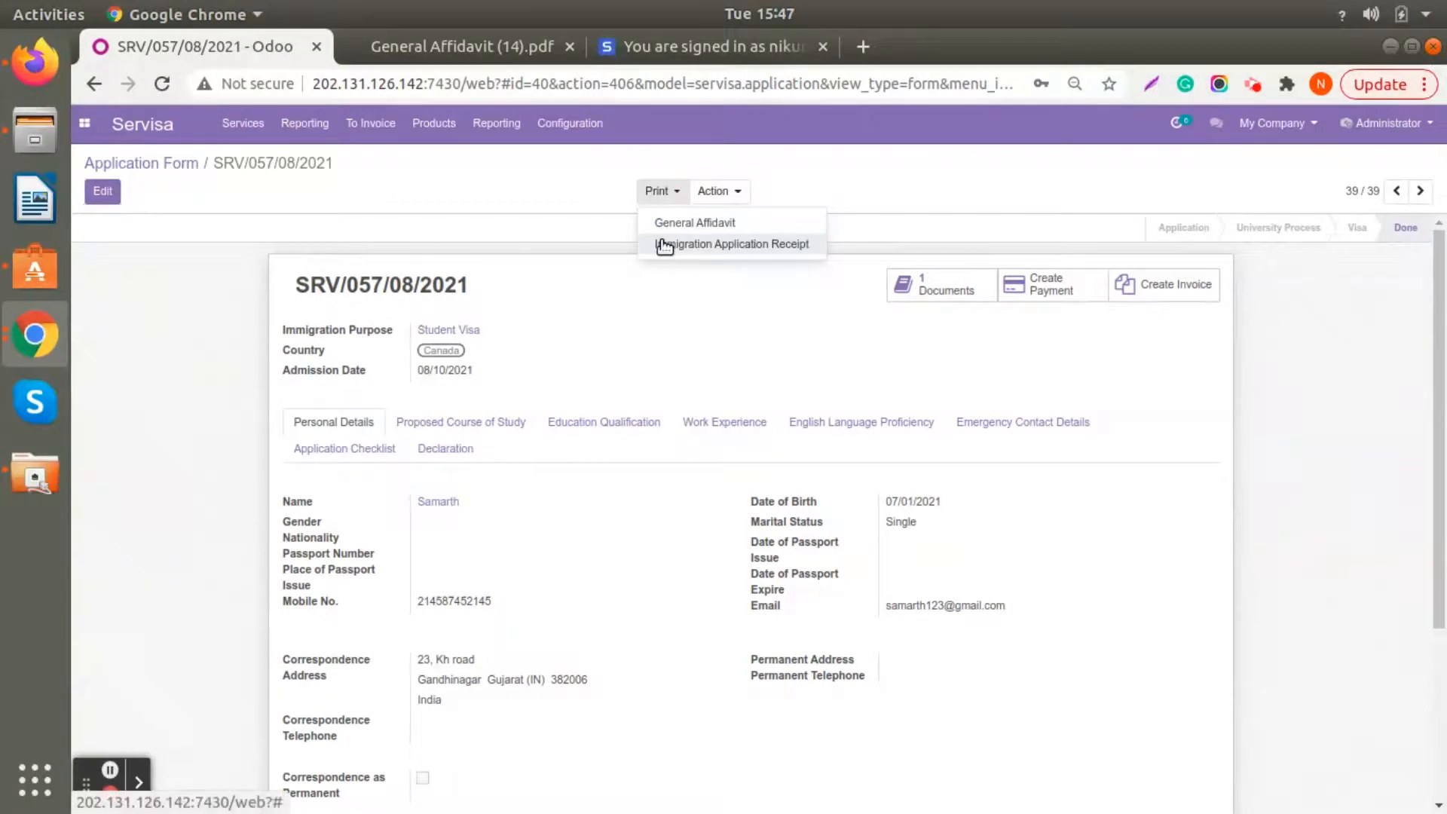
pyautogui.click(664, 244)
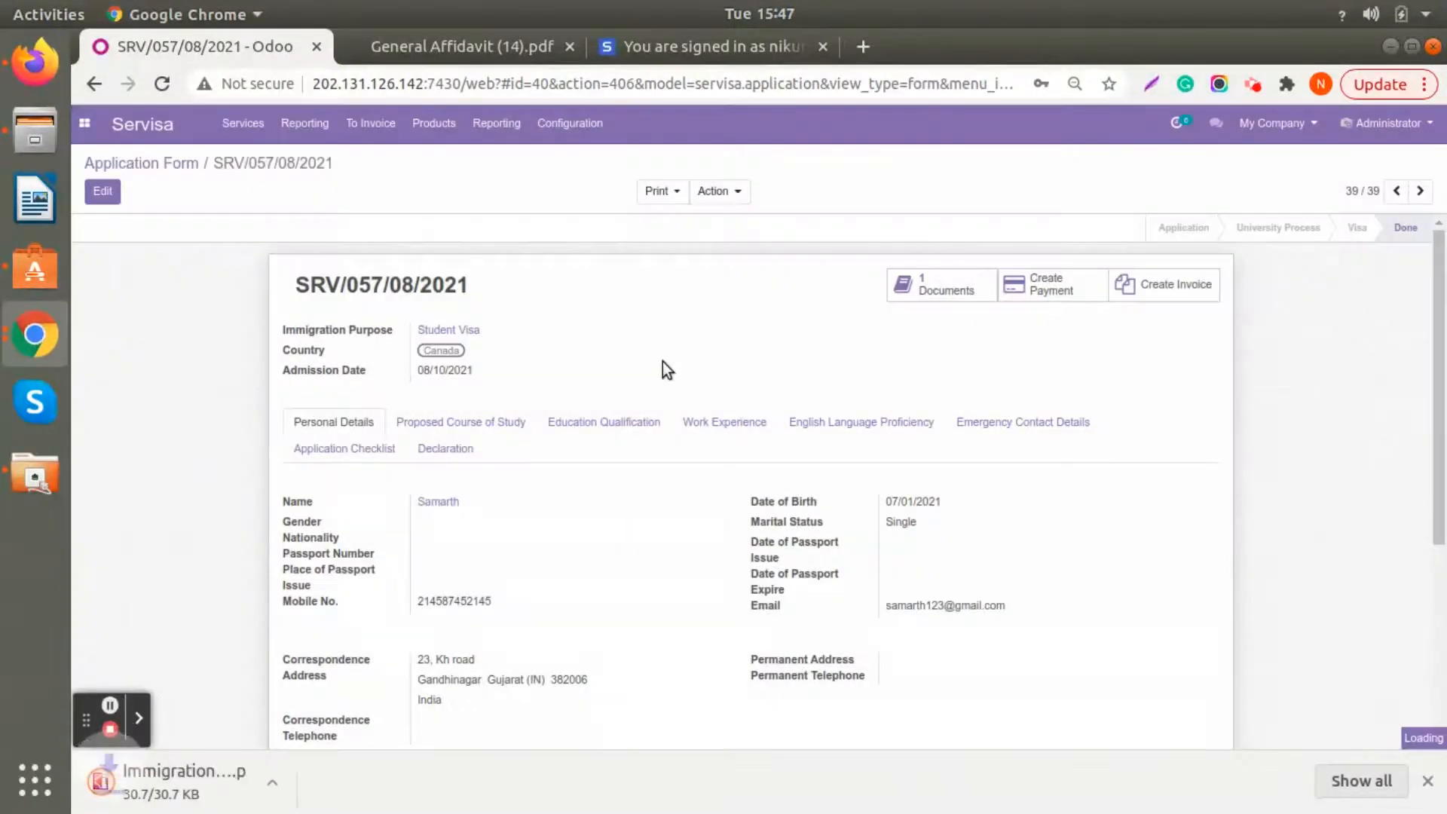
pyautogui.click(246, 782)
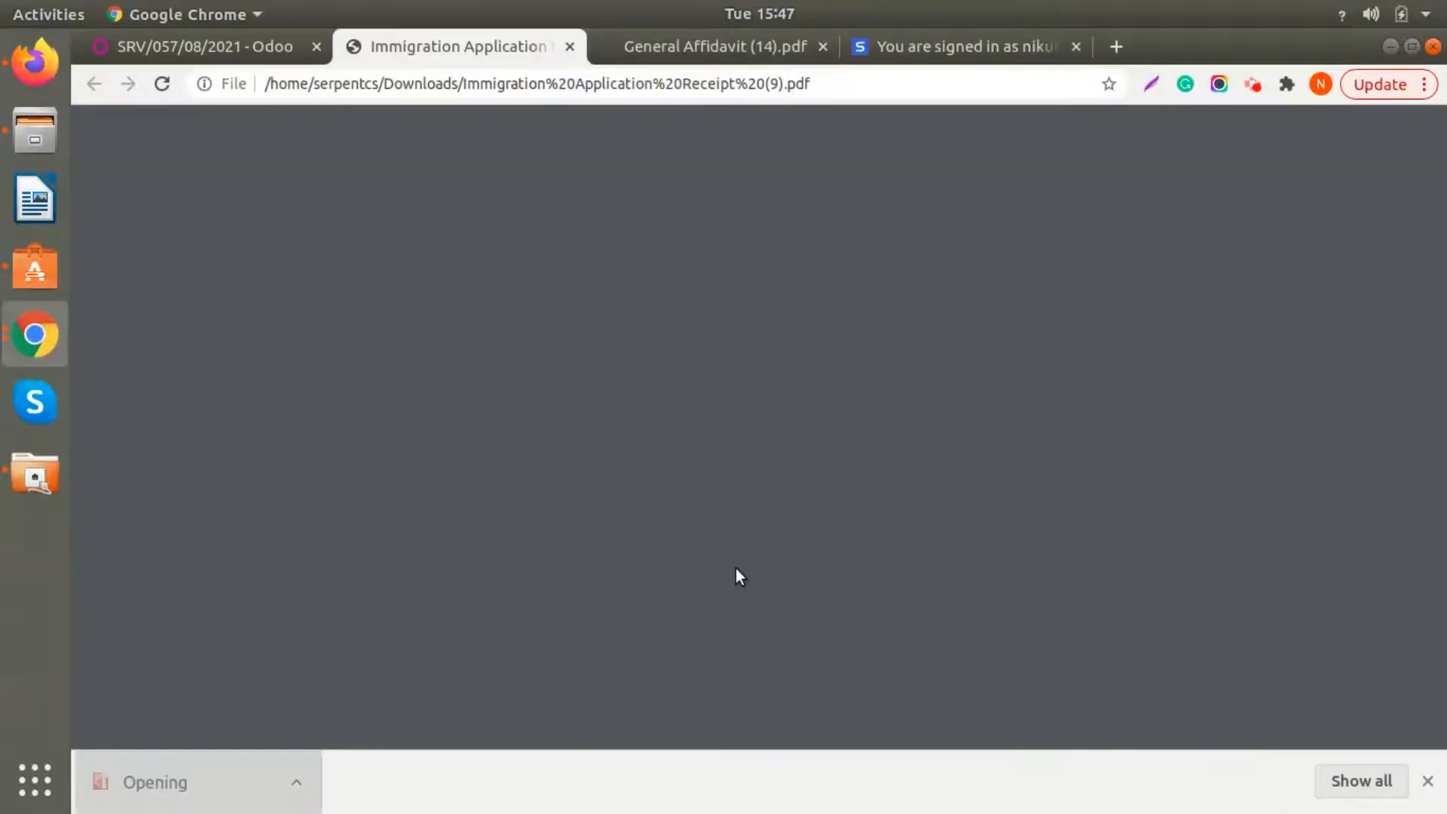
# - Review the receipt's application details, education qualification, terms and conditions, document checklist and declaration
pyautogui.scroll(-2, 676, 327)
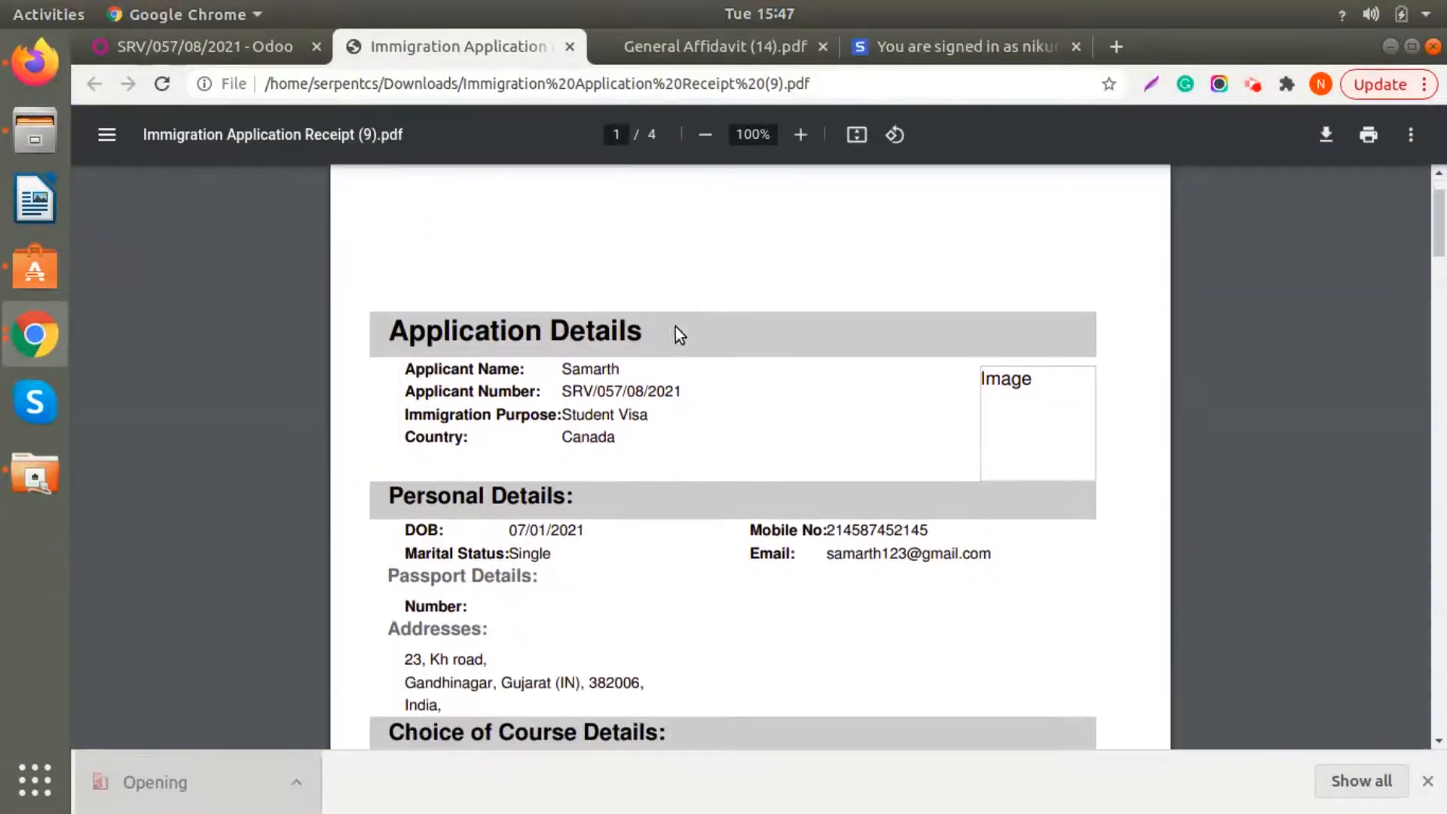
pyautogui.scroll(2, 675, 327)
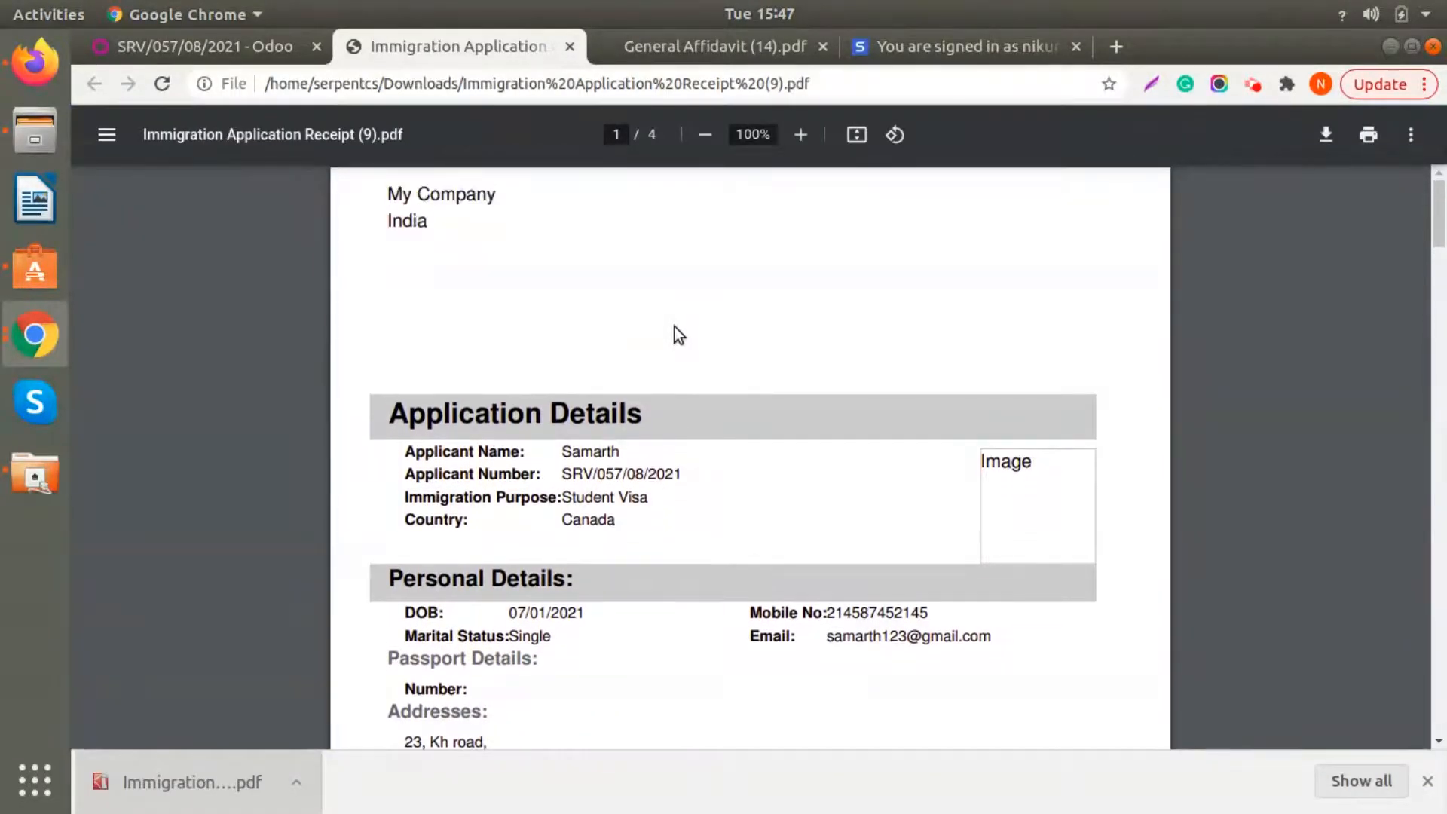
pyautogui.scroll(-5, 675, 327)
pyautogui.scroll(-4, 673, 329)
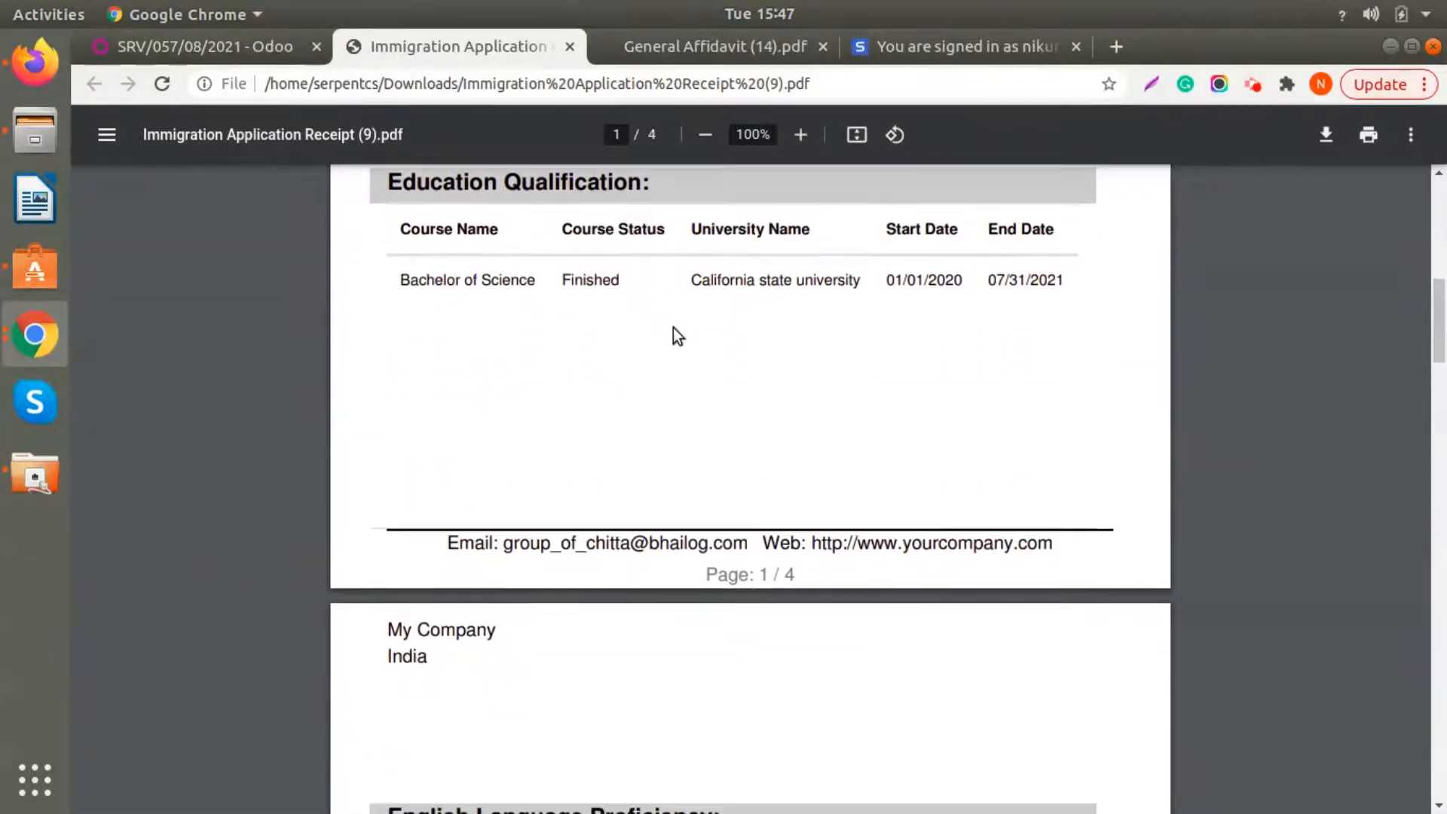
pyautogui.scroll(-6, 674, 331)
pyautogui.scroll(-10, 600, 567)
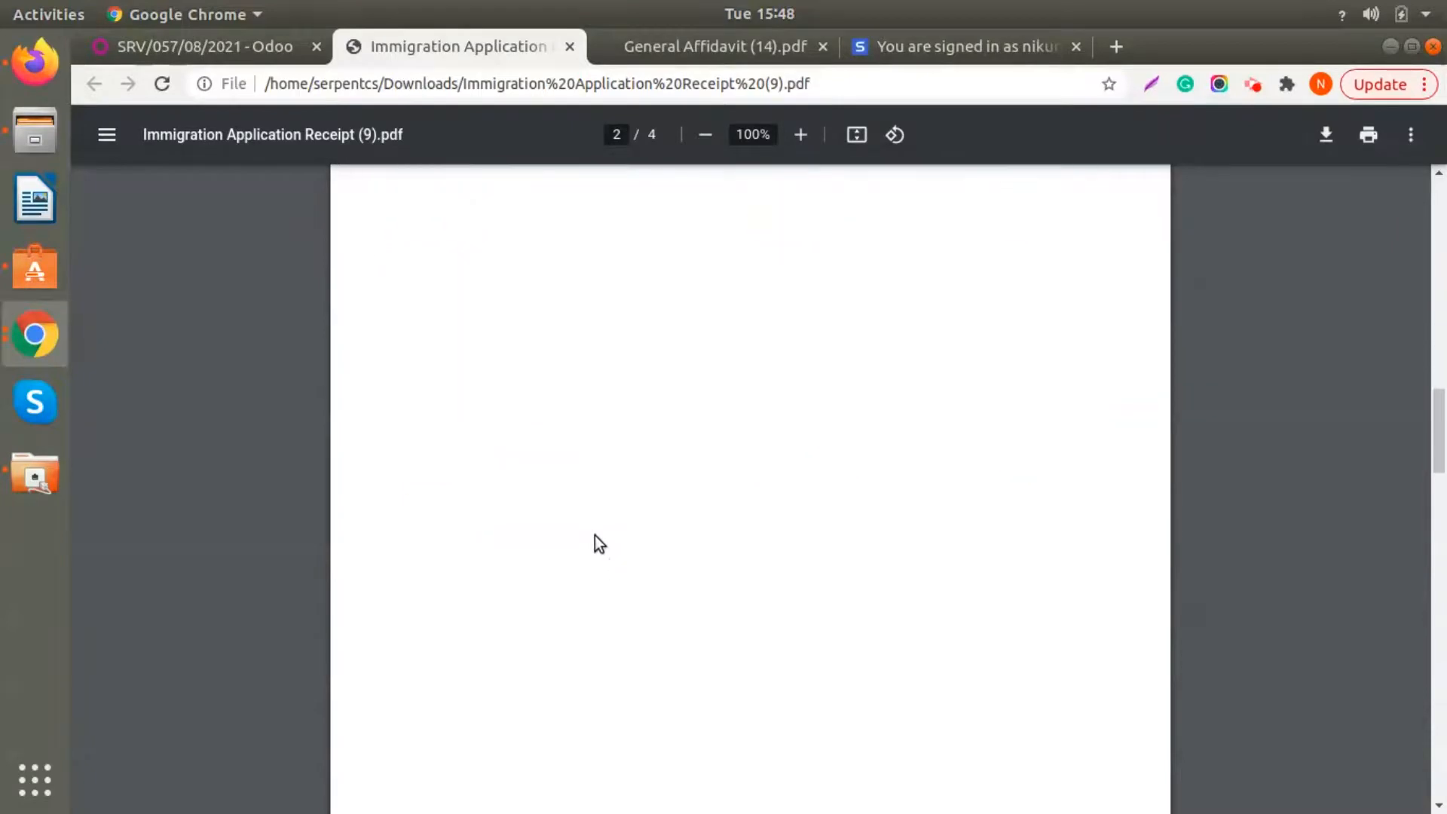
pyautogui.scroll(-7, 594, 535)
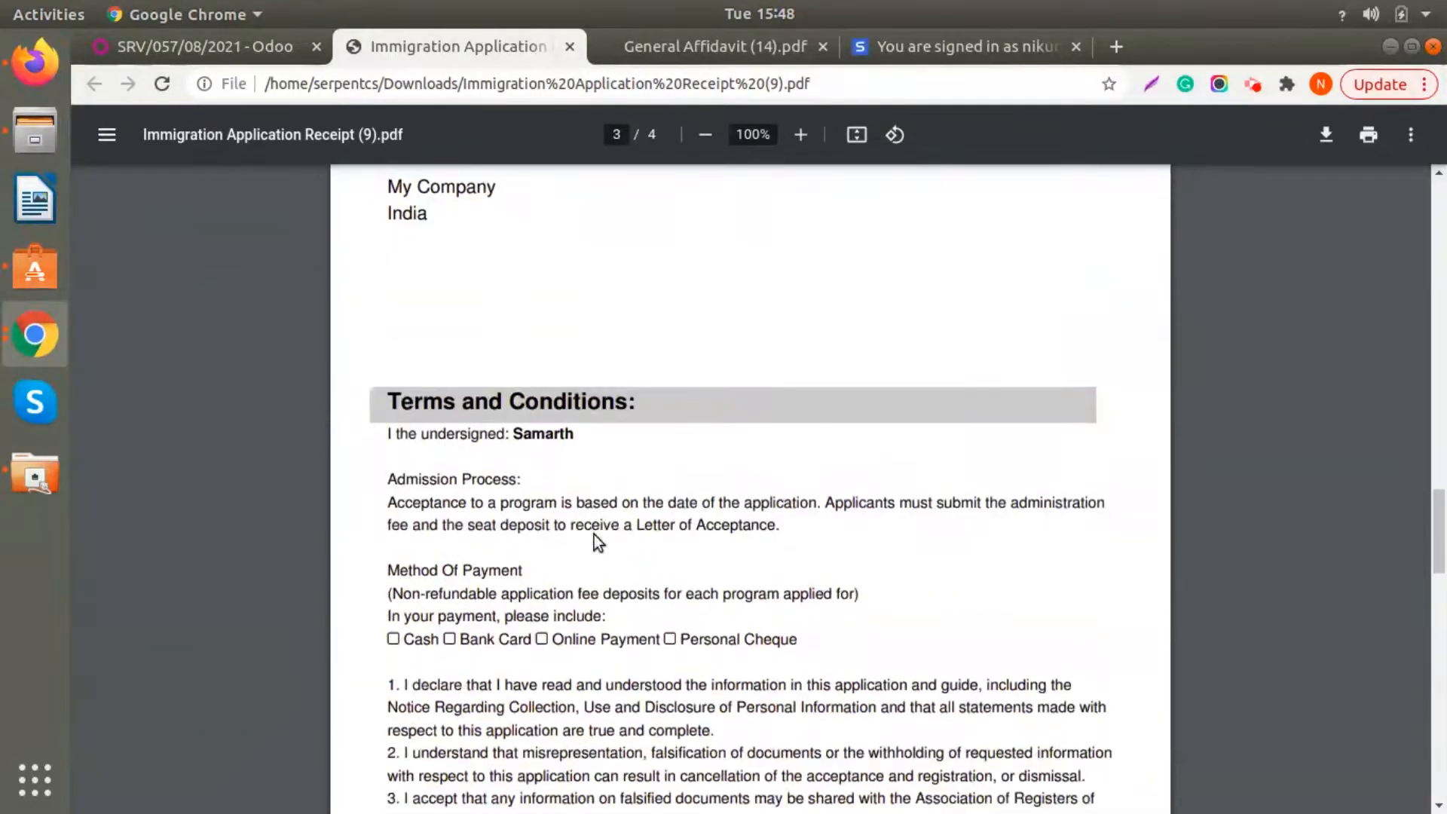
pyautogui.scroll(-9, 594, 535)
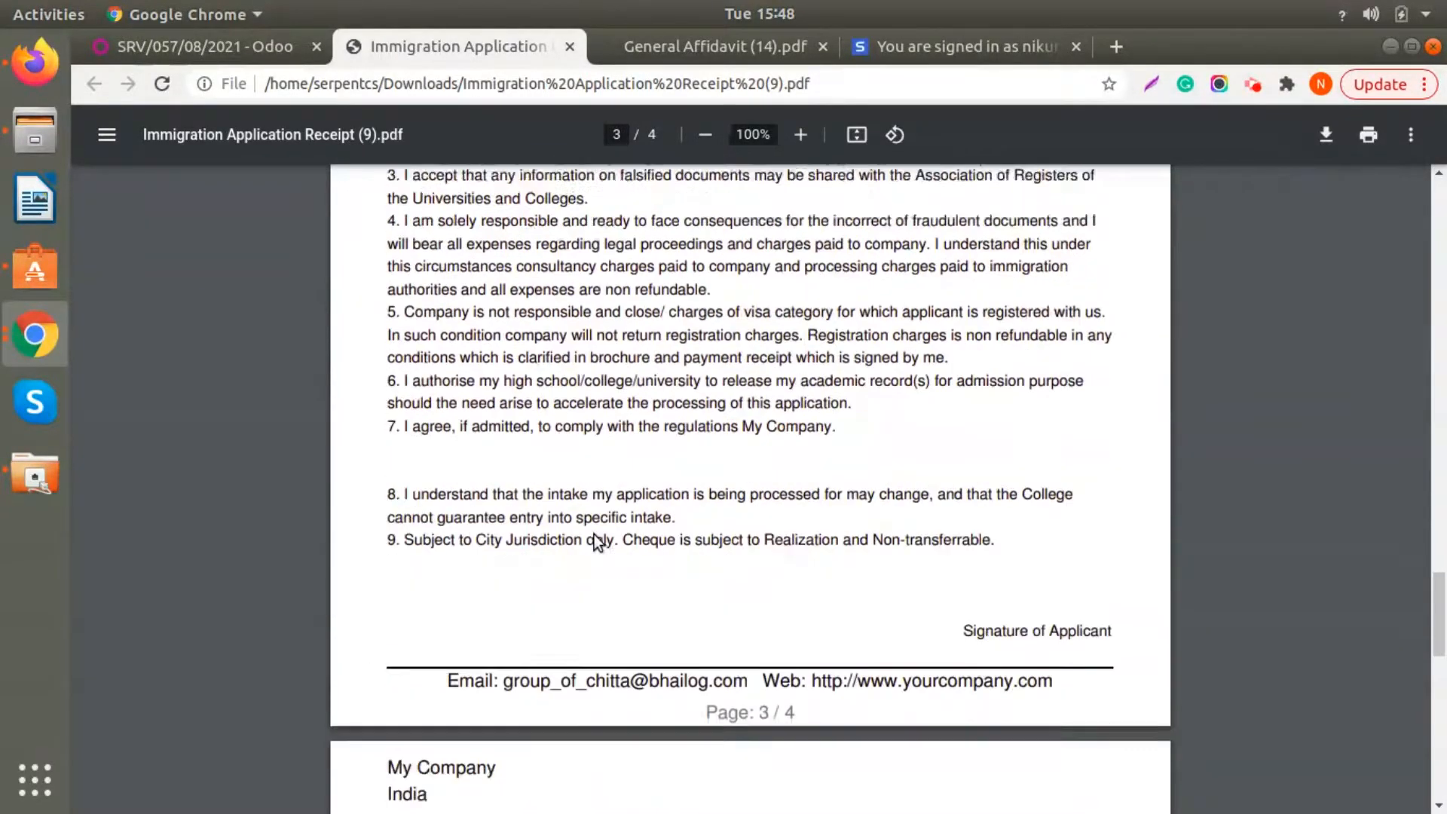
pyautogui.scroll(-2, 592, 536)
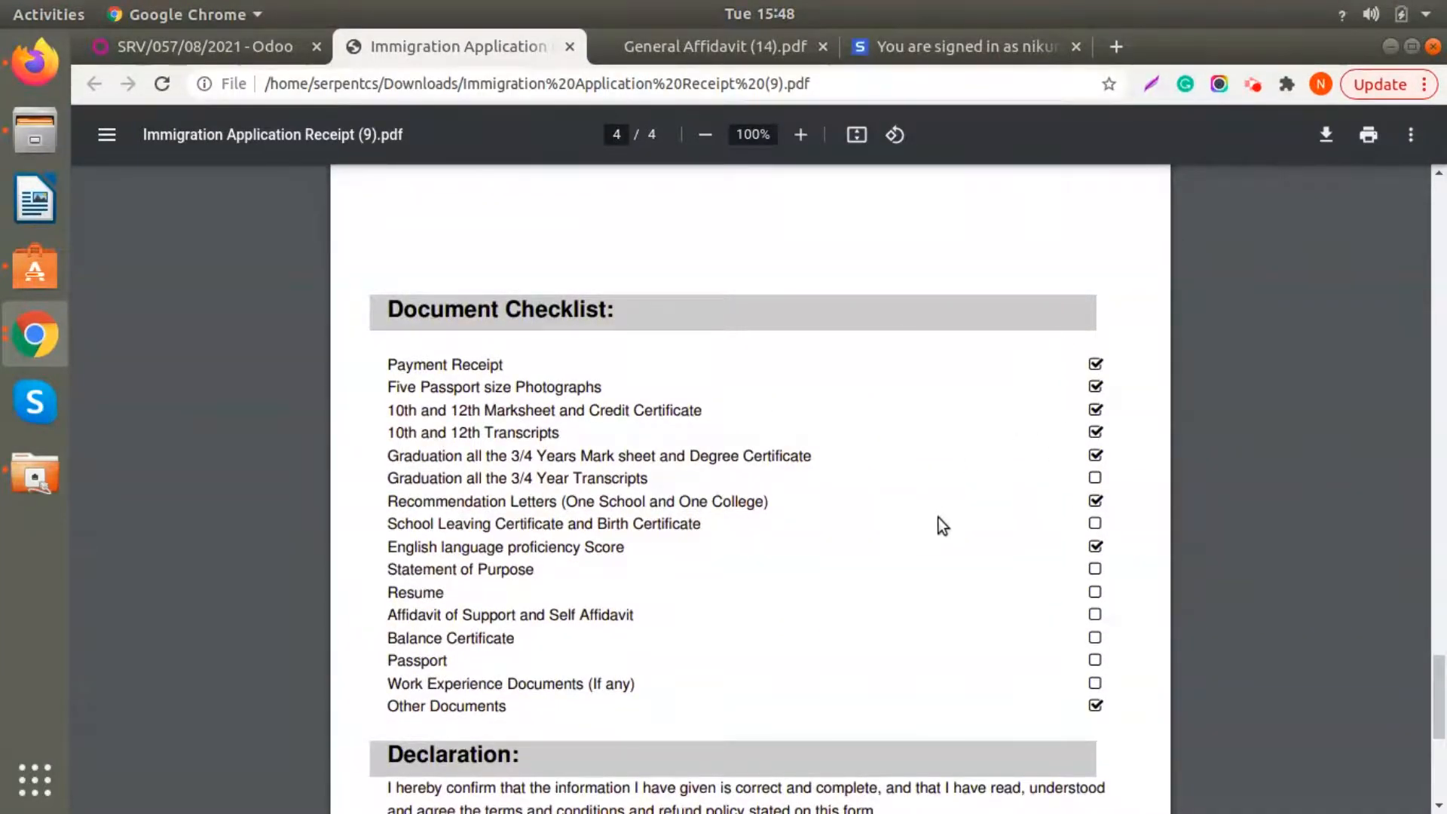
pyautogui.scroll(-4, 938, 517)
pyautogui.scroll(4, 938, 517)
pyautogui.scroll(15, 938, 517)
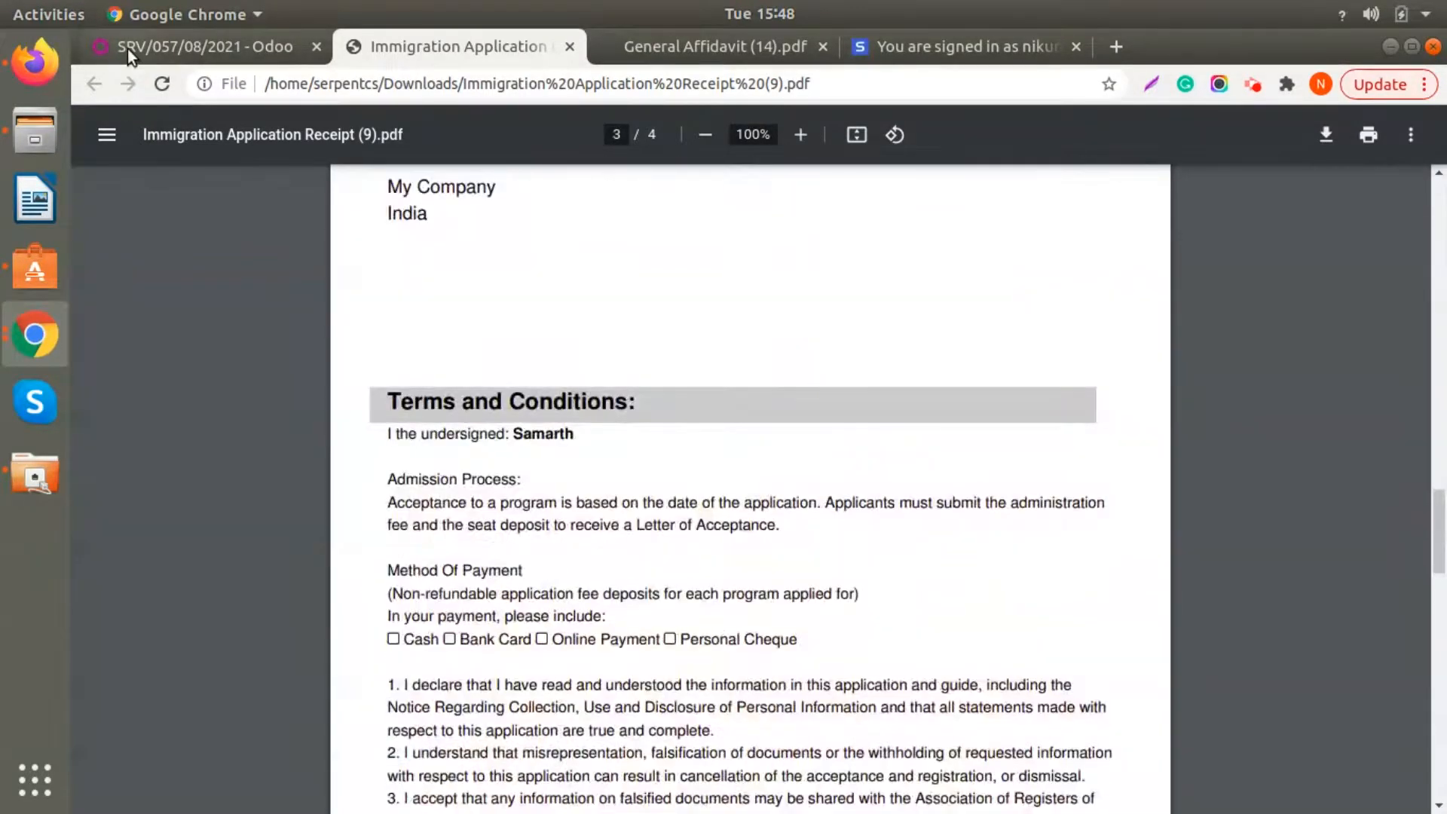
# - Return to the application record and look at its message, log note and activity scheduling forms without submitting anything
pyautogui.click(128, 47)
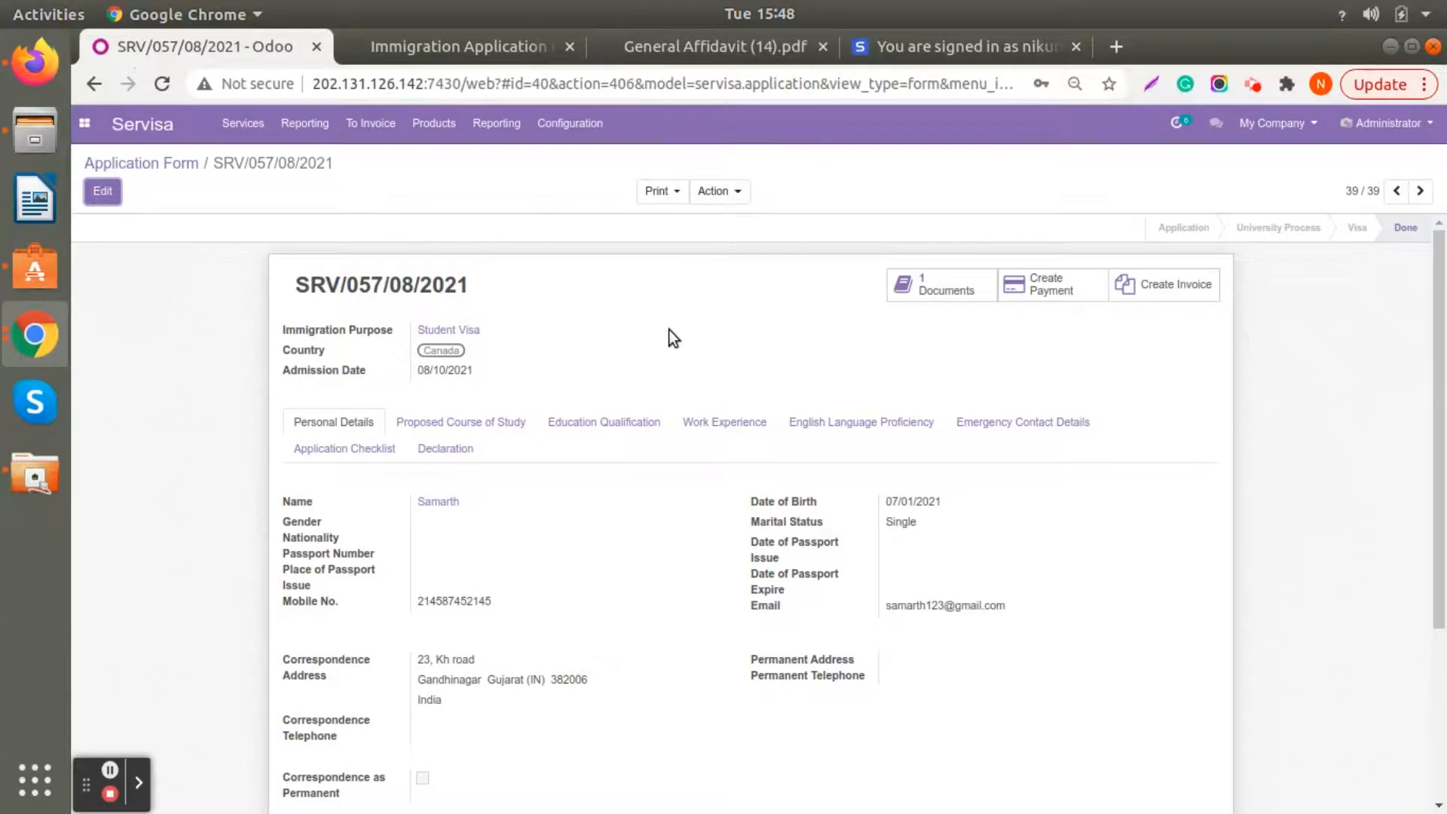
pyautogui.scroll(-4, 671, 337)
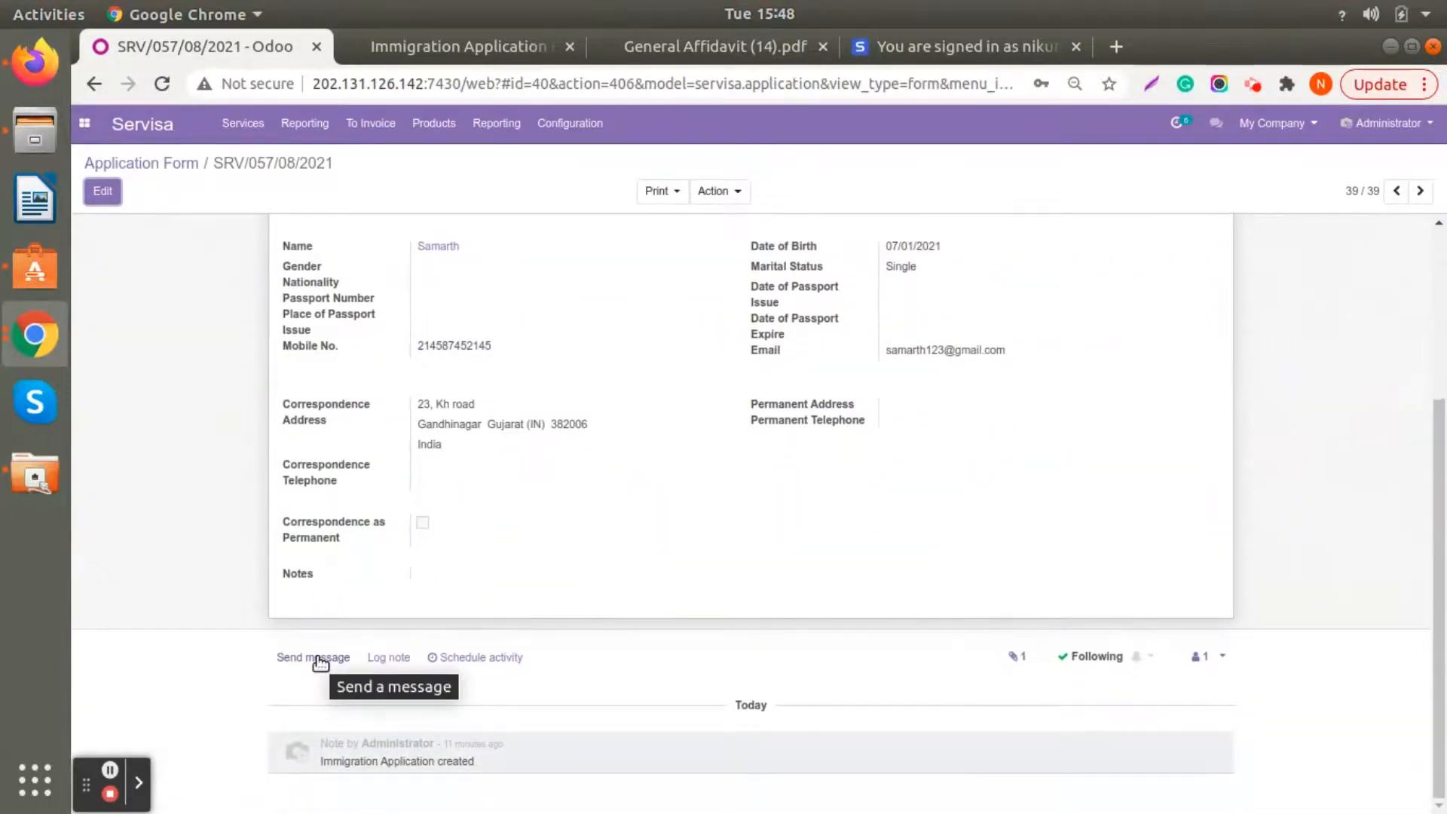
pyautogui.click(319, 659)
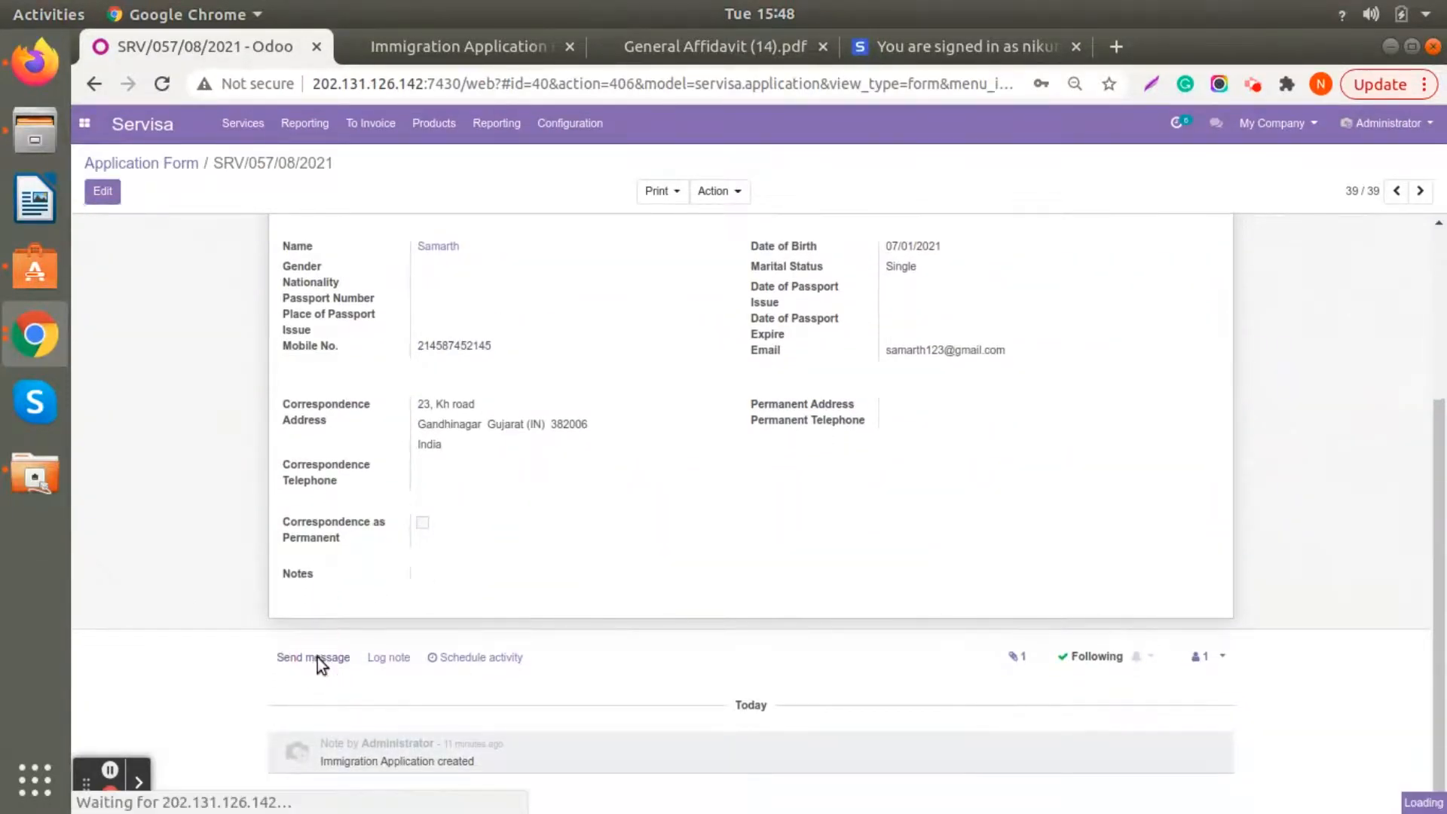
pyautogui.click(383, 665)
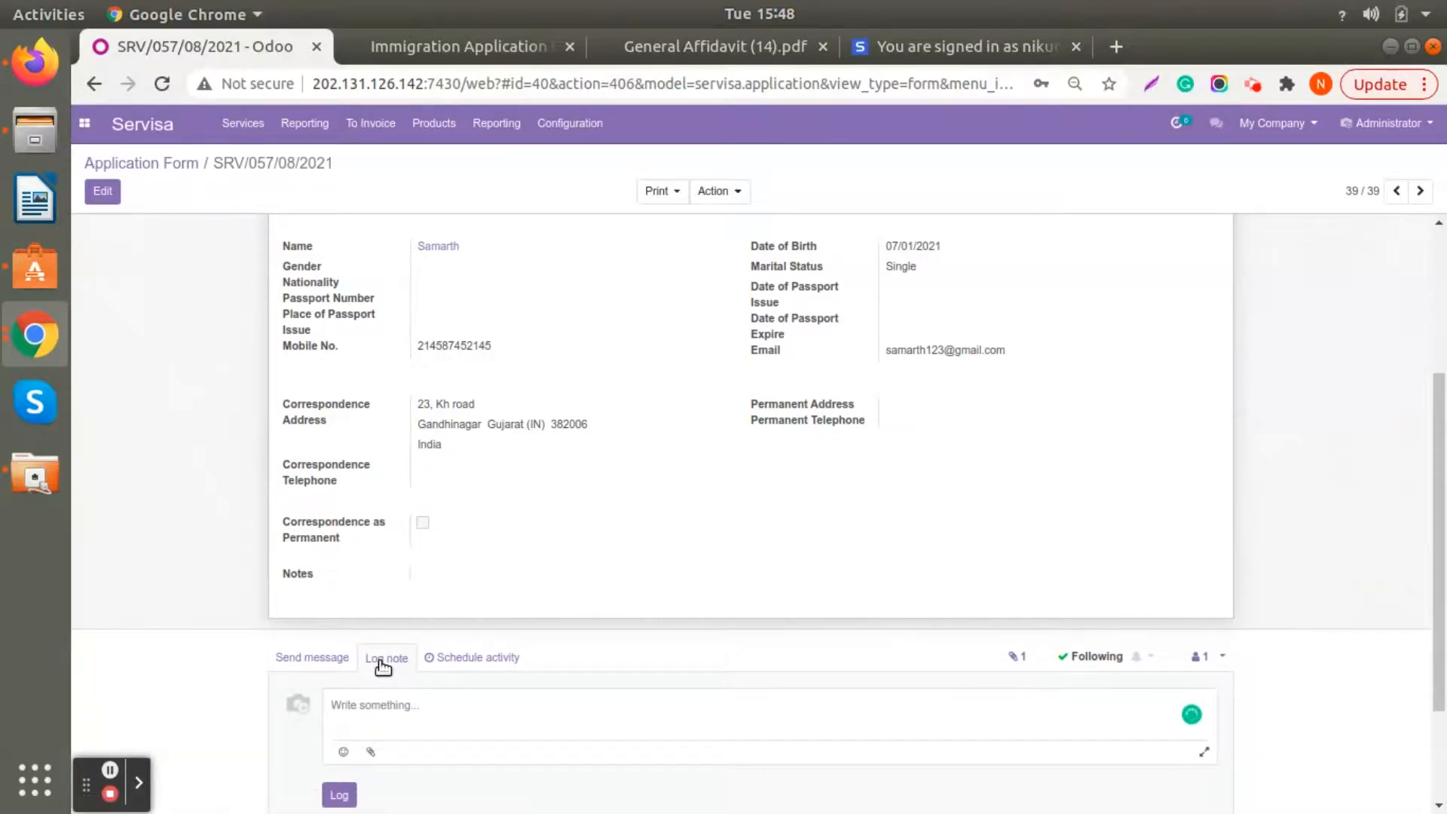
pyautogui.scroll(-3, 383, 665)
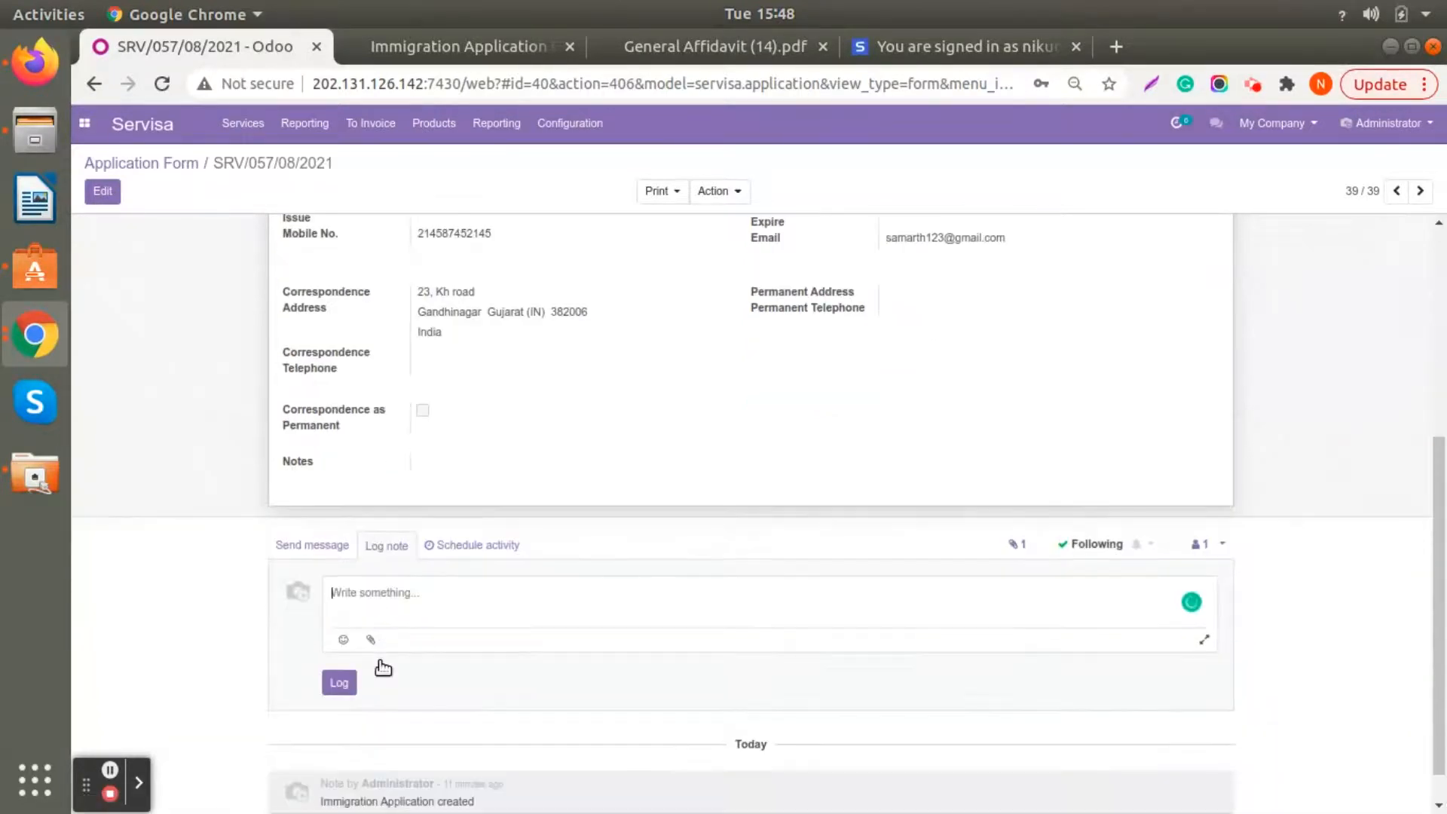
pyautogui.click(477, 547)
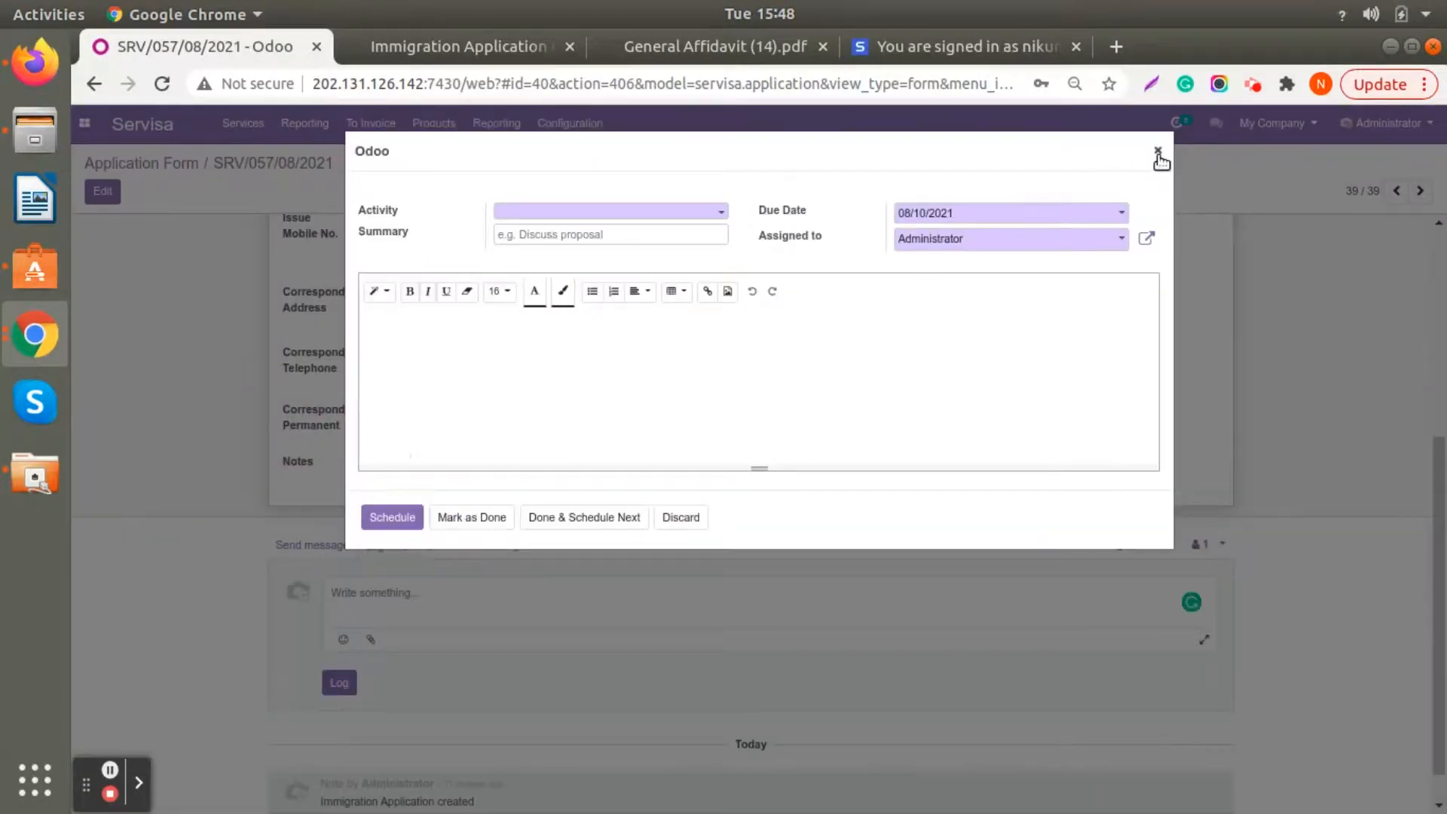
pyautogui.click(1159, 152)
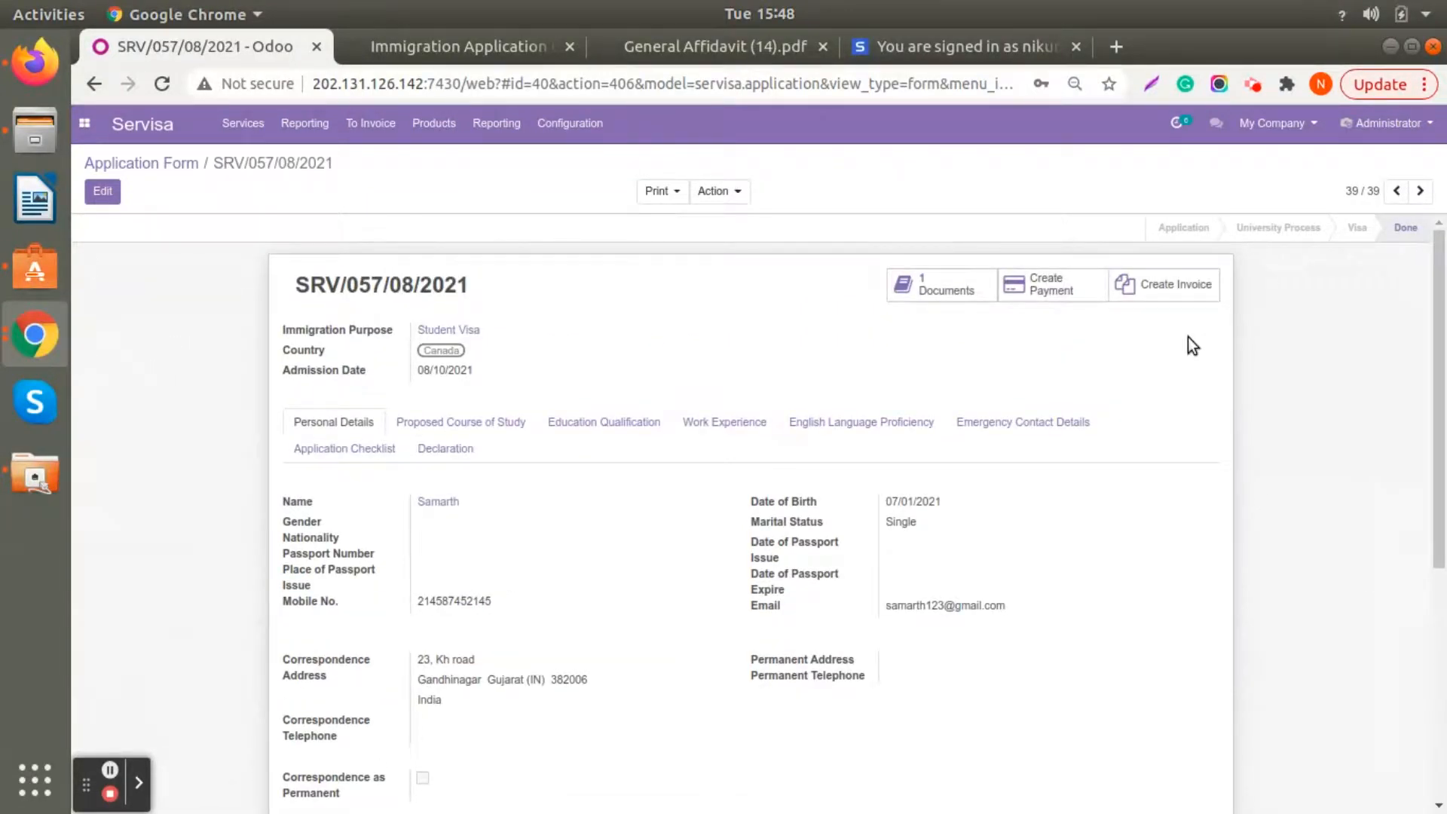
# - Create an invoice from the completed application and add a line for the product Canada Student Process Fees
pyautogui.click(1165, 300)
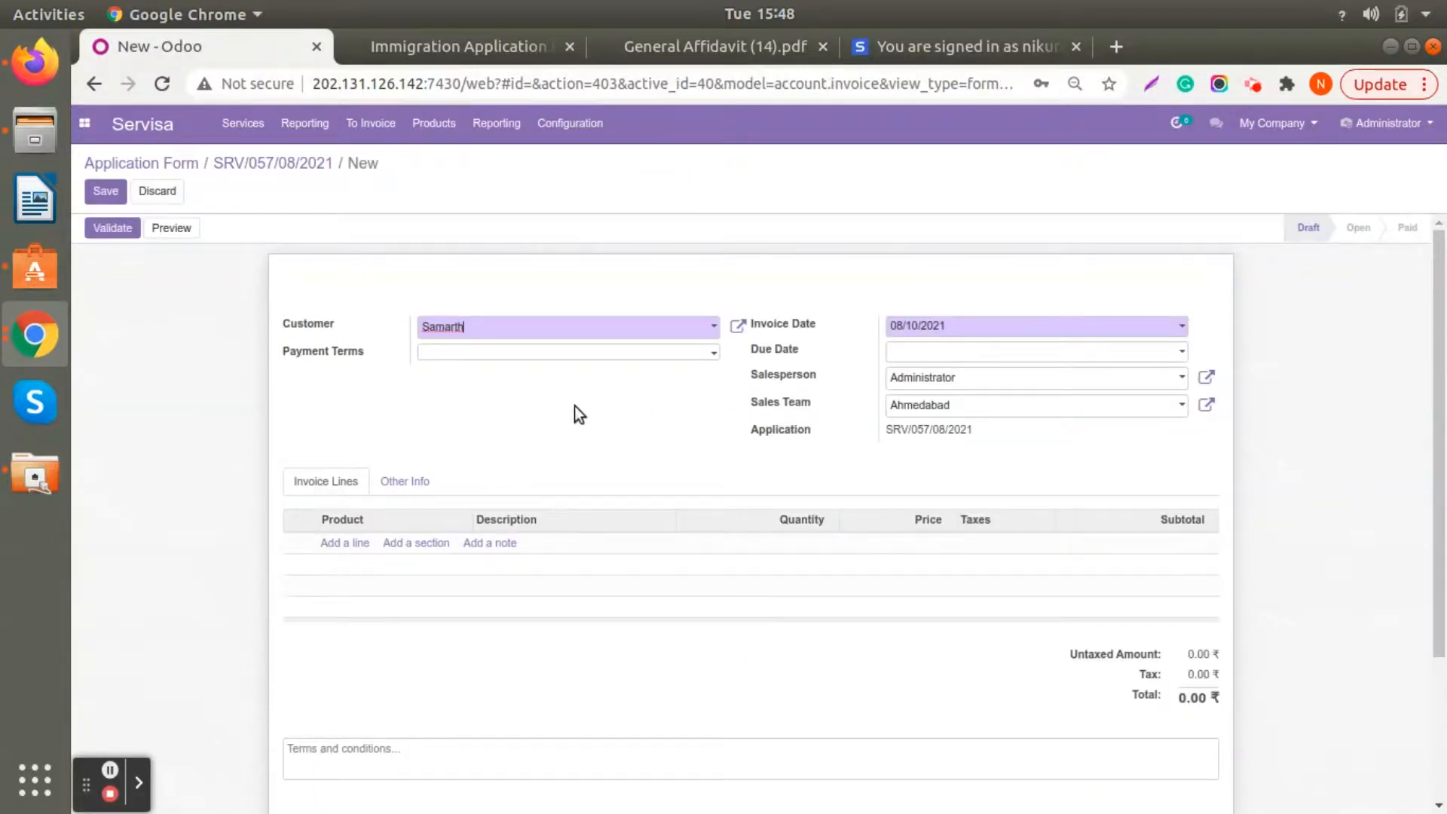
pyautogui.scroll(-3, 574, 406)
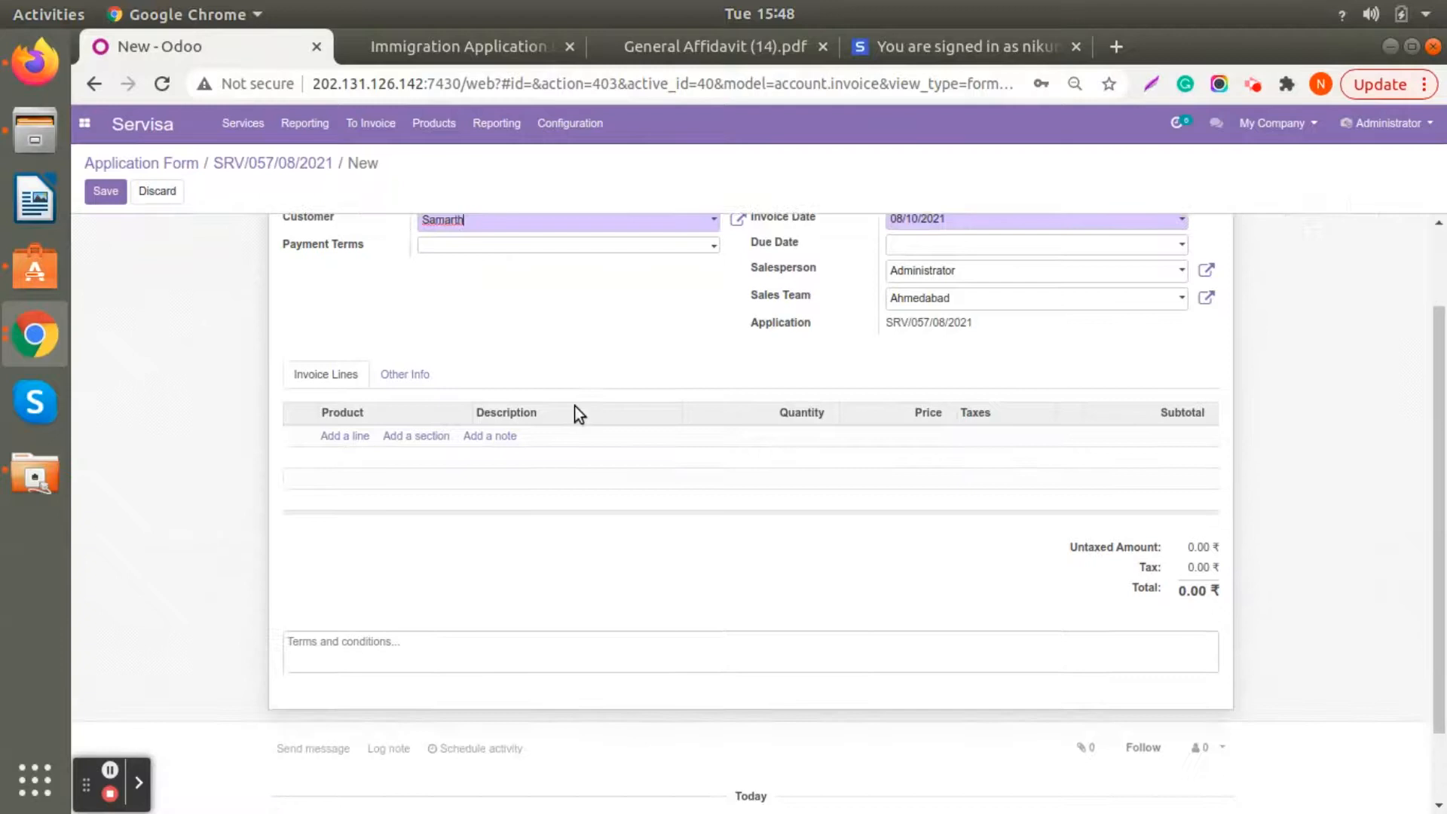
pyautogui.click(334, 435)
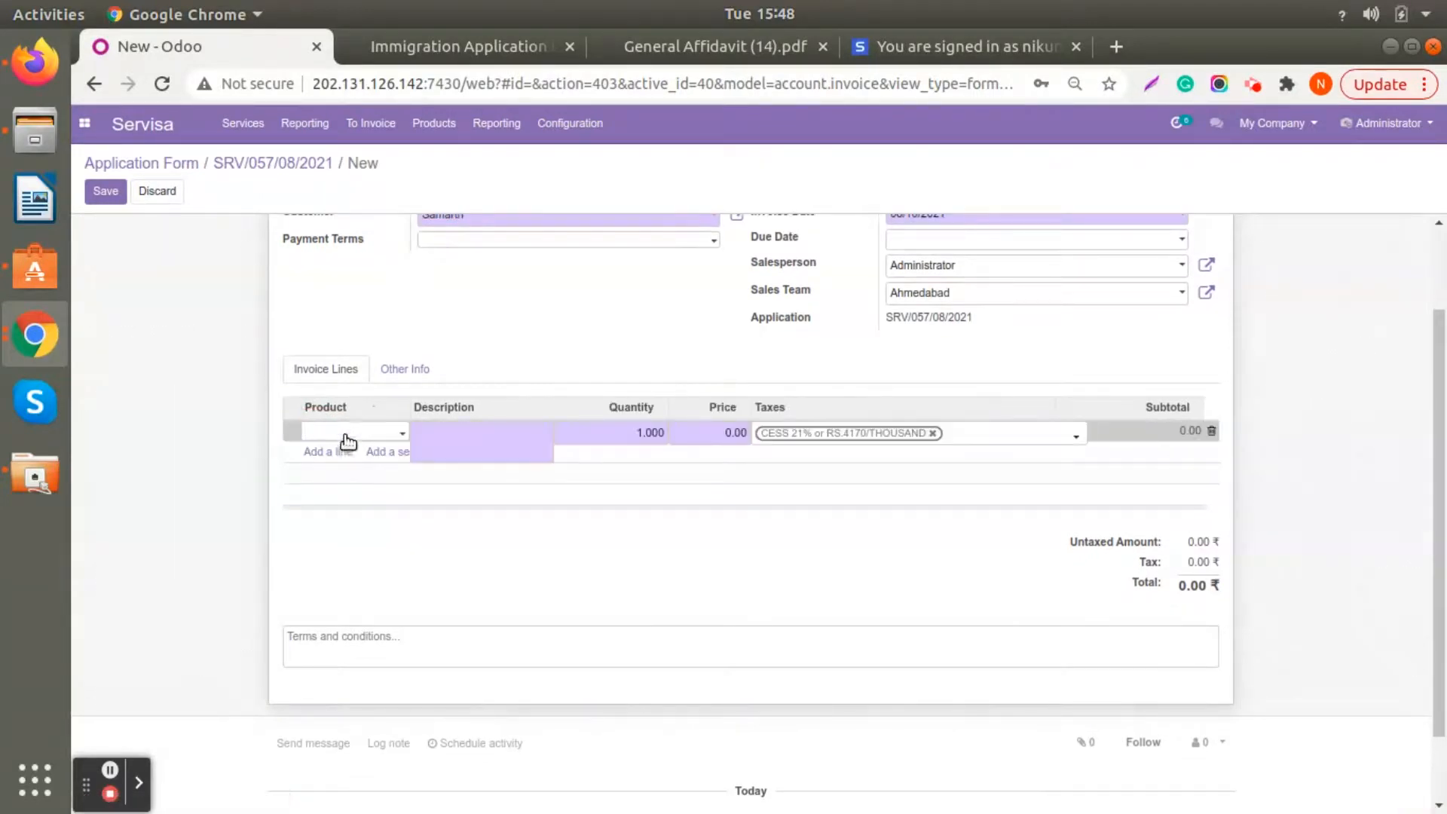
pyautogui.click(348, 434)
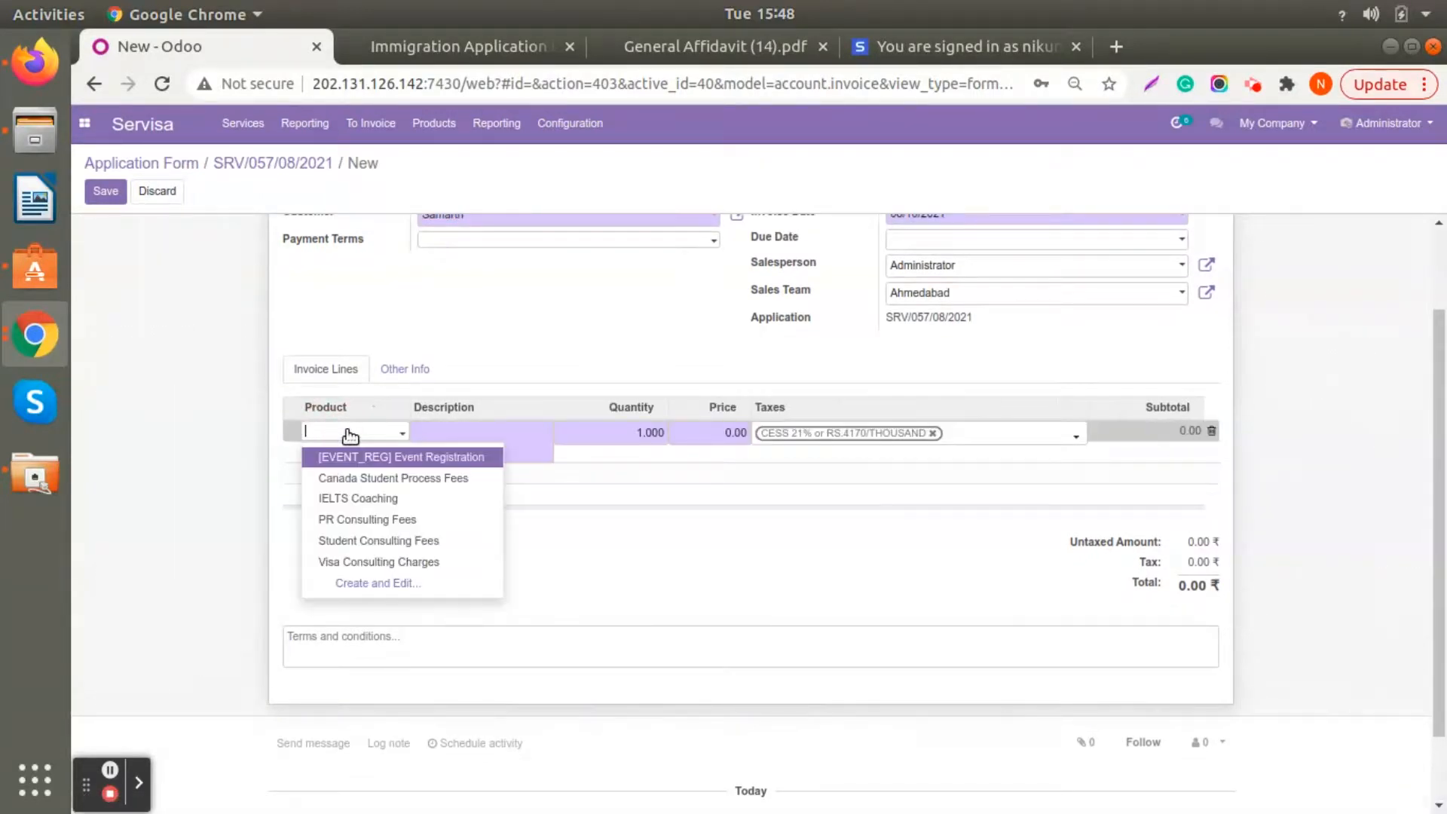
pyautogui.click(351, 479)
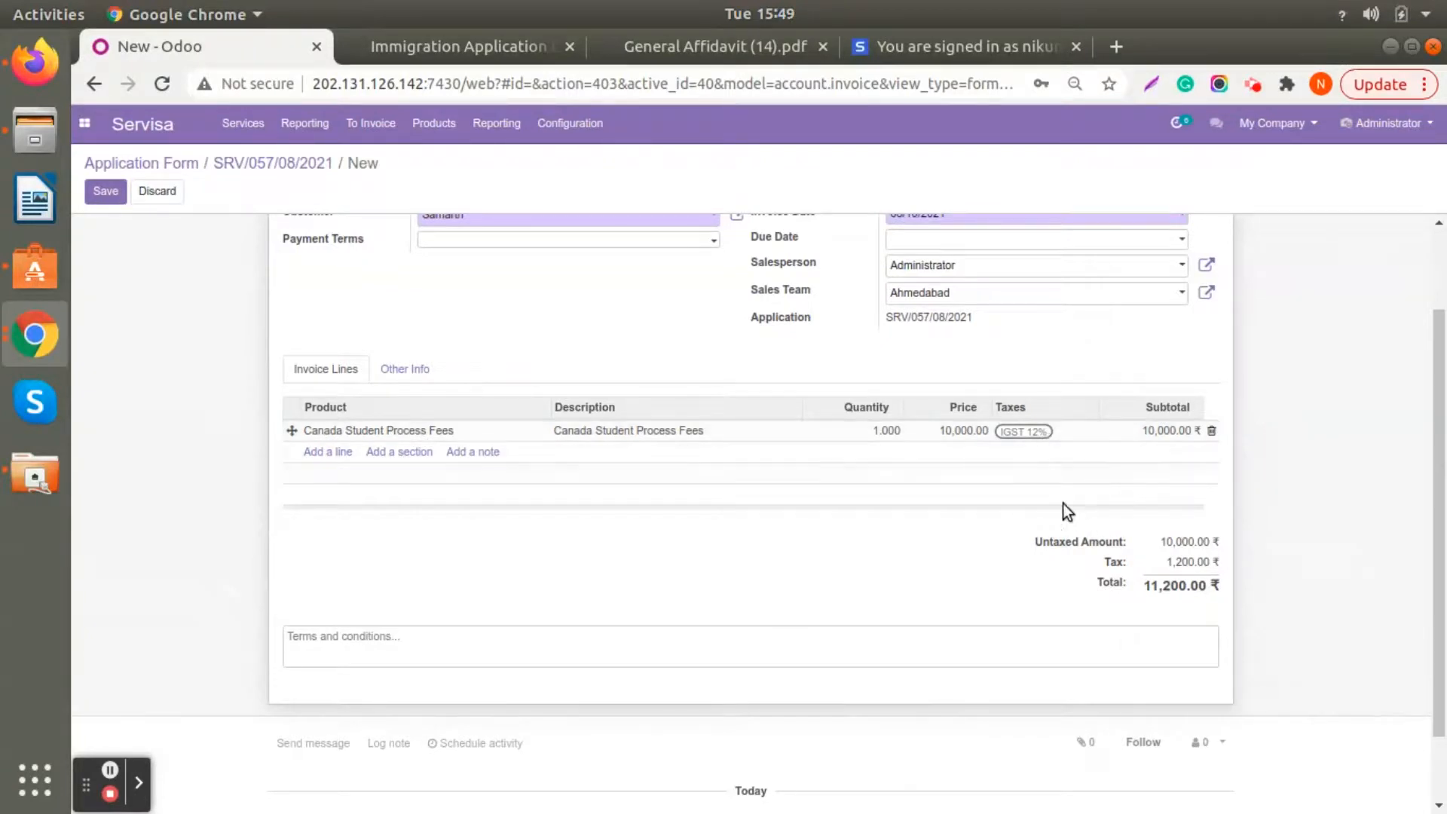
# - Save the application's new invoice and validate it
pyautogui.scroll(3, 336, 497)
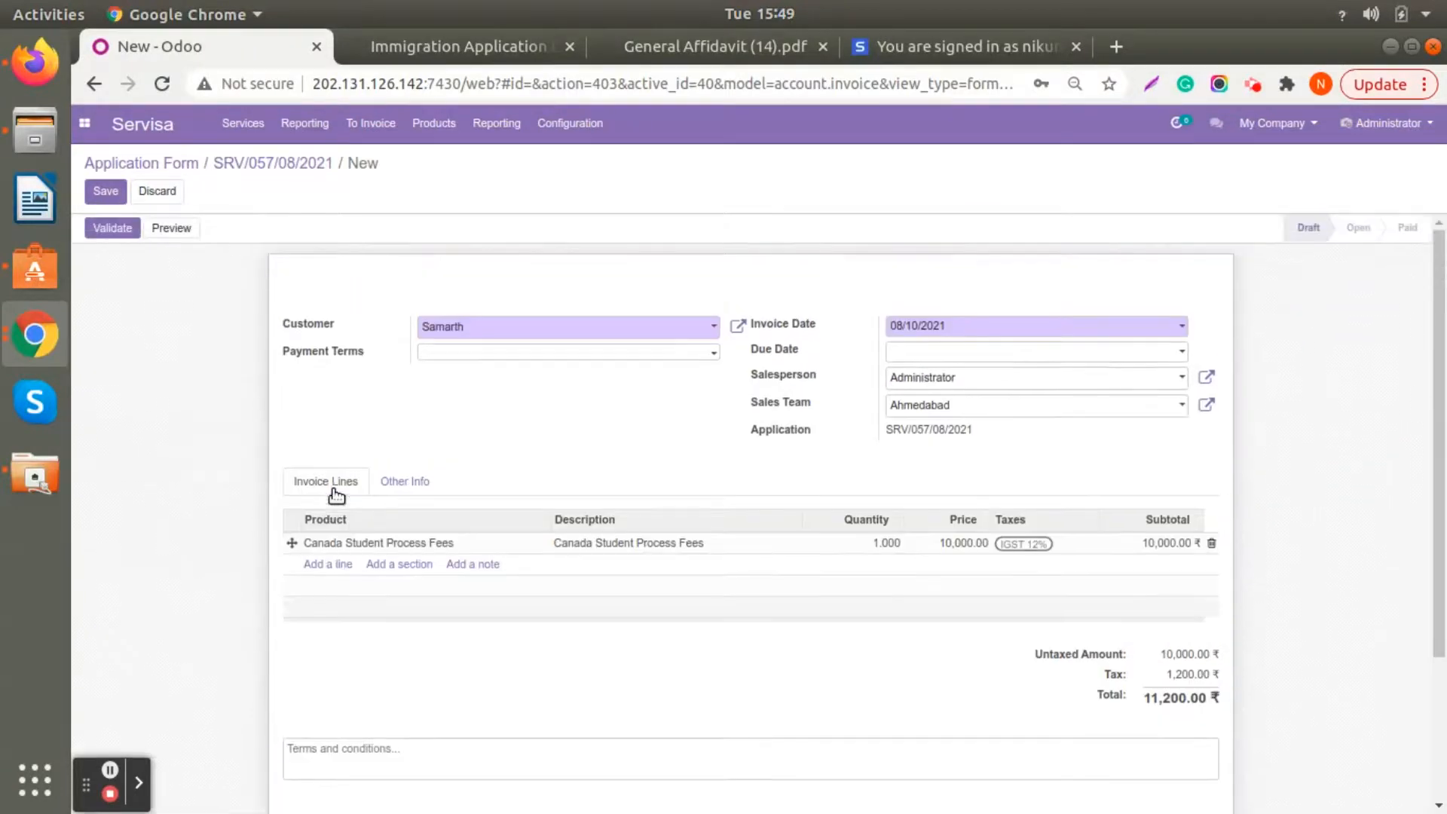
pyautogui.click(105, 191)
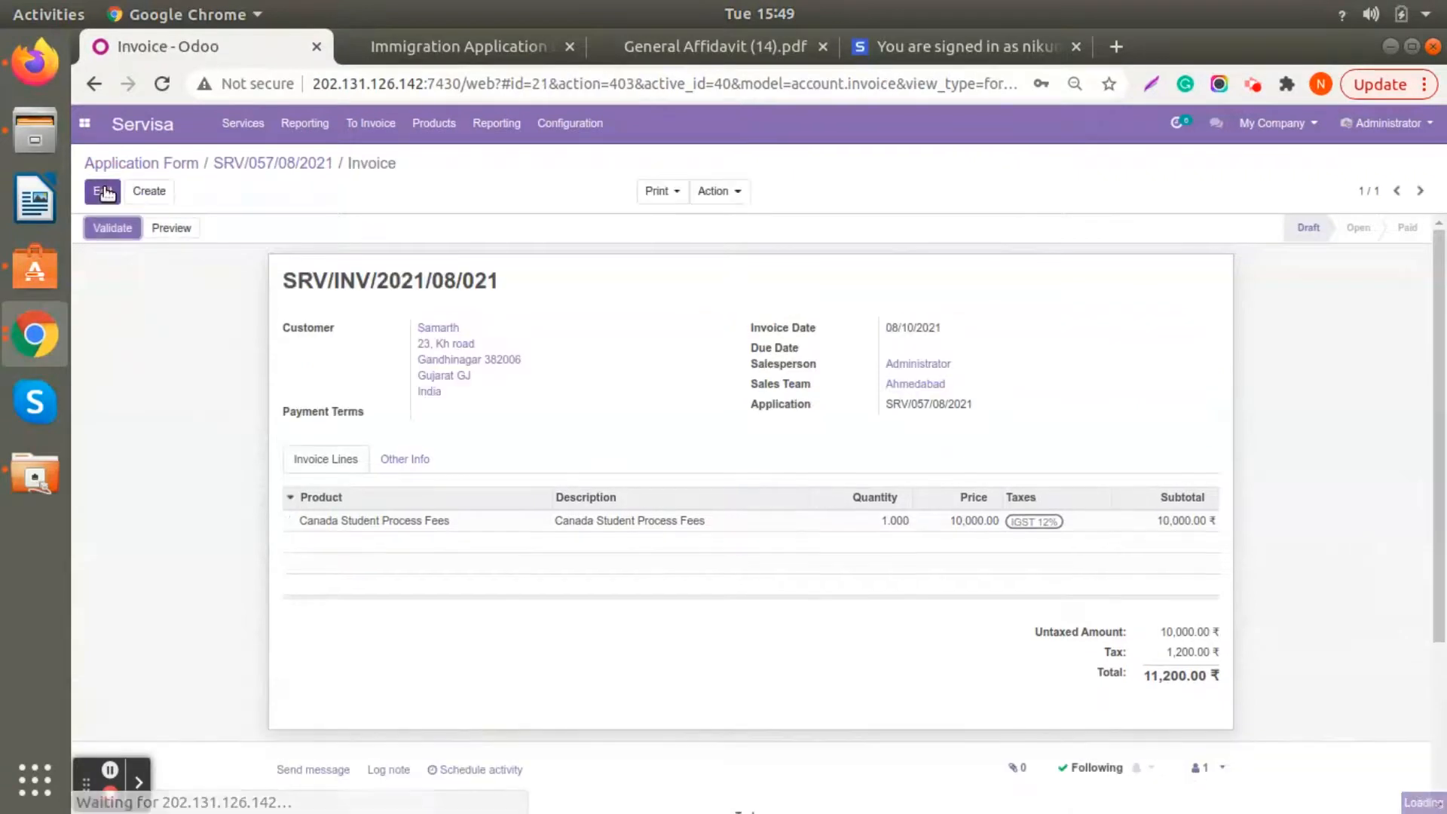
pyautogui.click(105, 227)
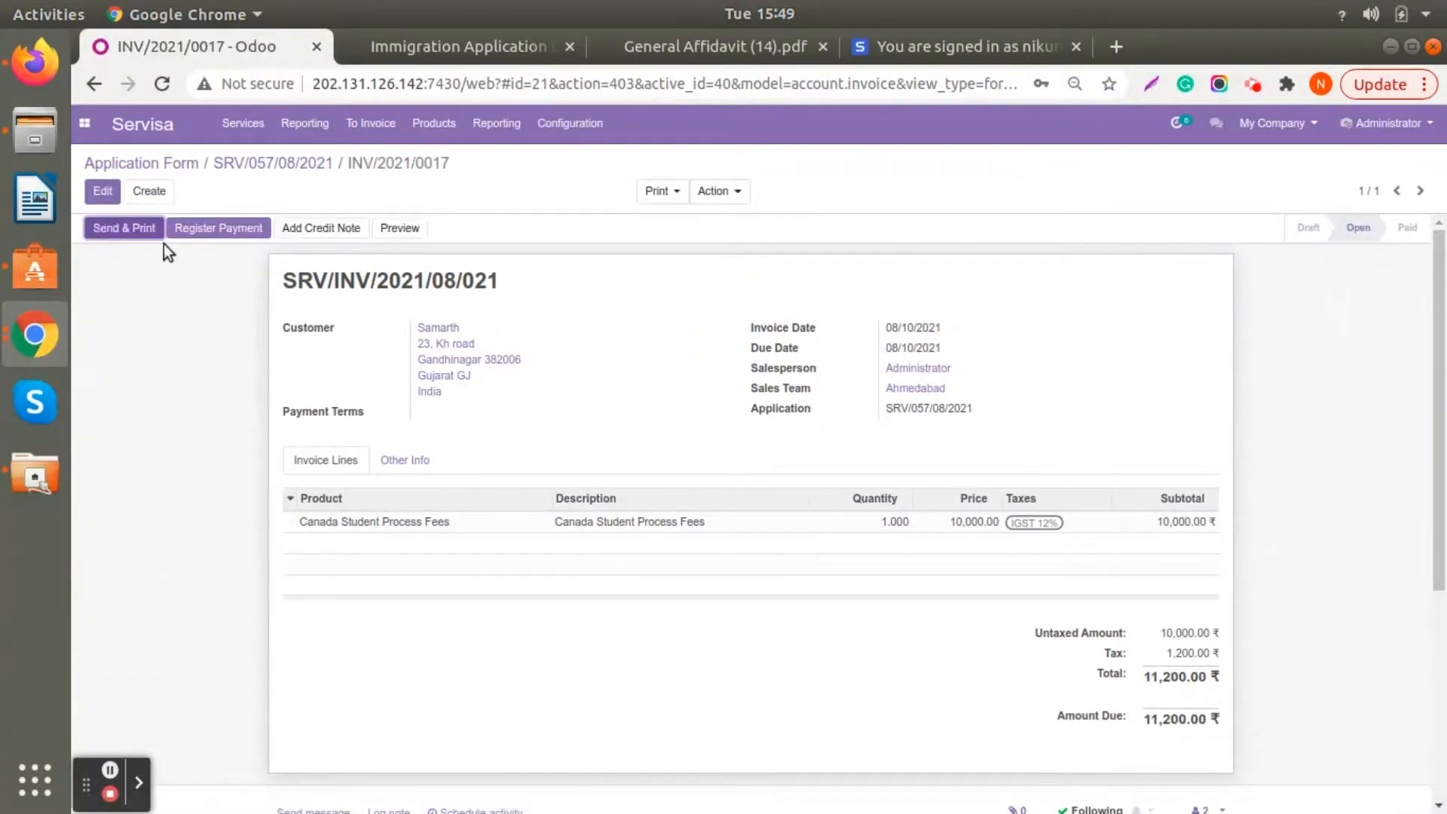
# - Look at the invoice's payment registration form and its Send Invoice form without submitting either
pyautogui.click(227, 235)
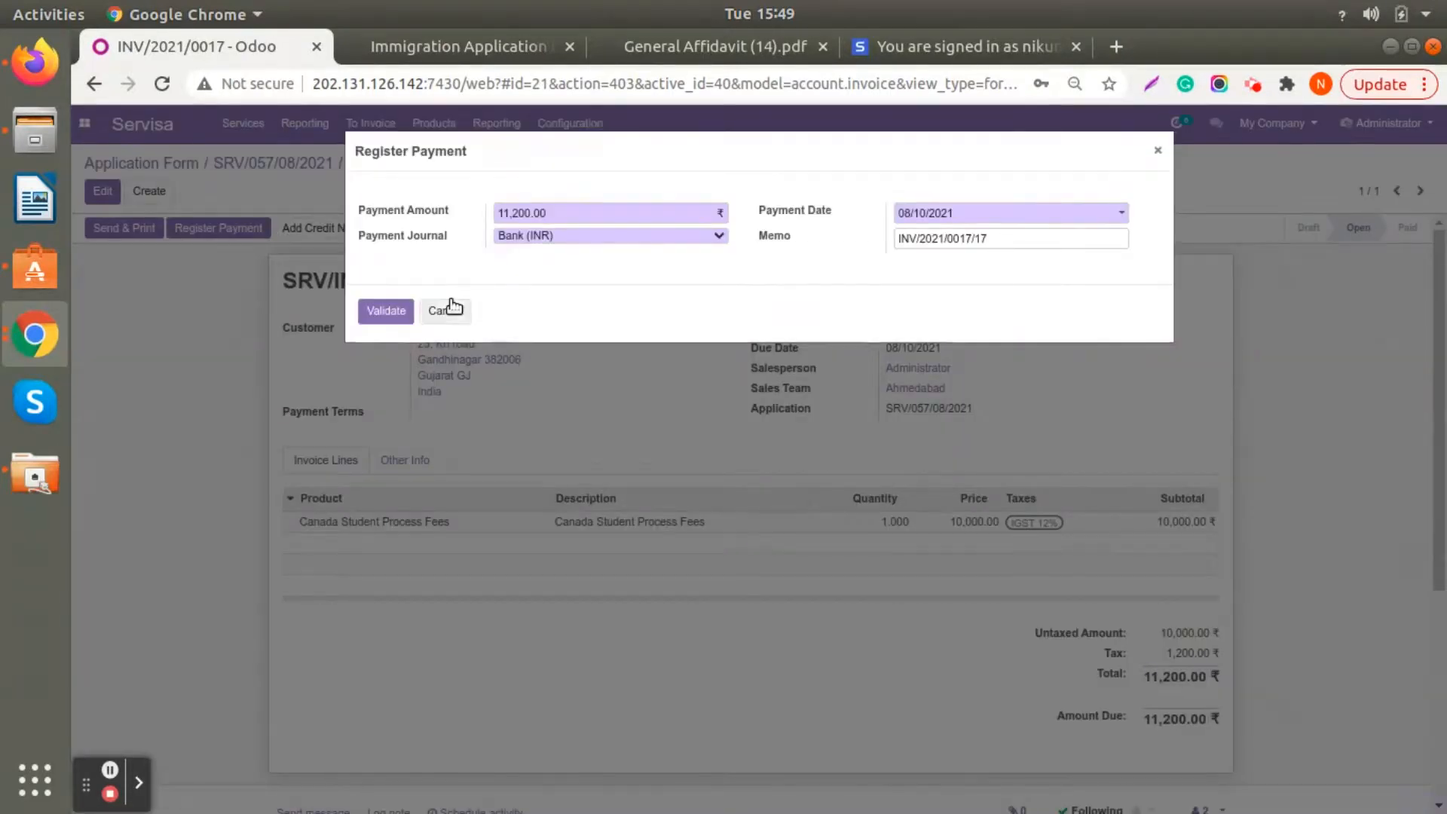
pyautogui.click(446, 310)
pyautogui.click(132, 238)
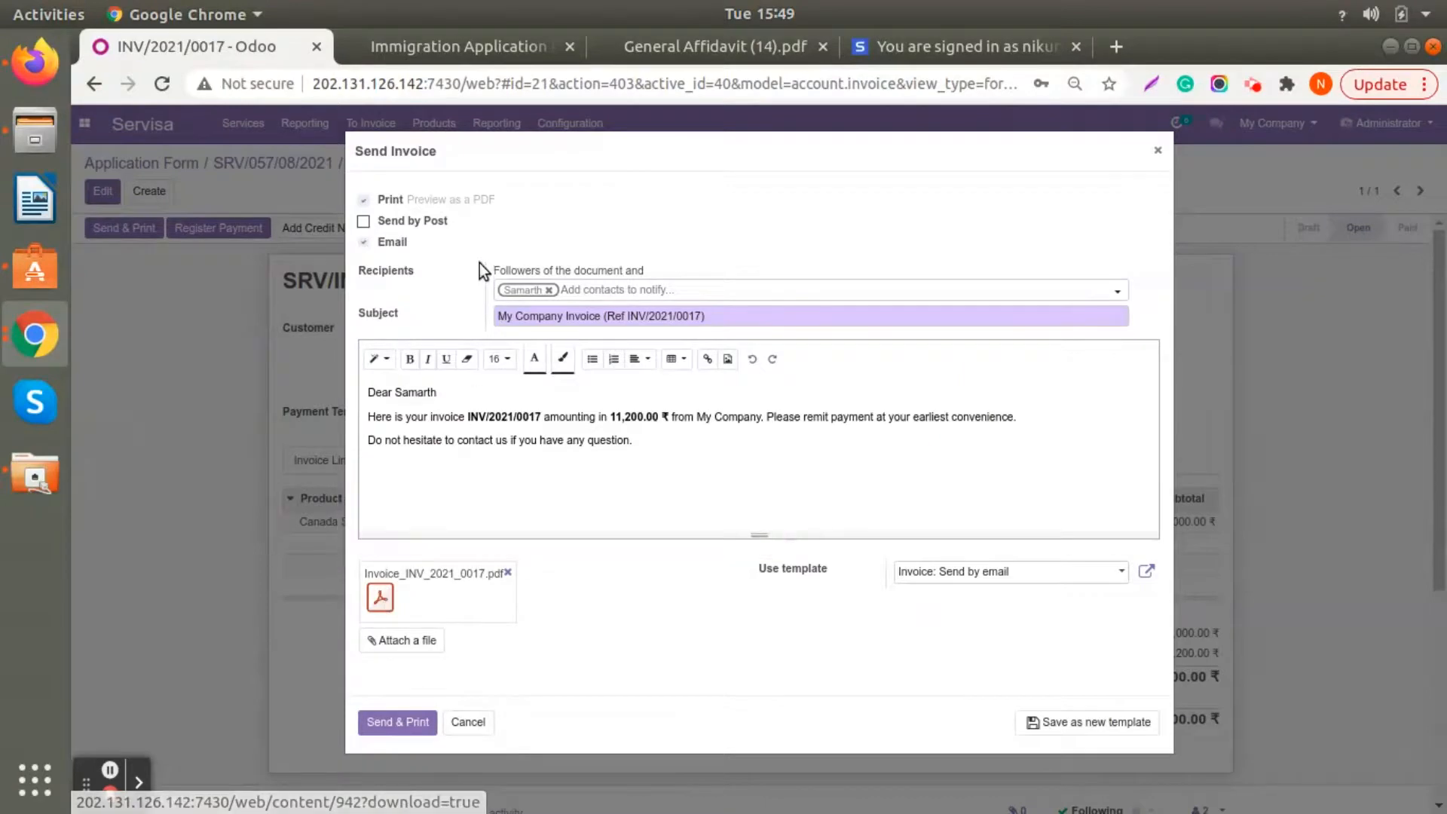
pyautogui.click(1158, 151)
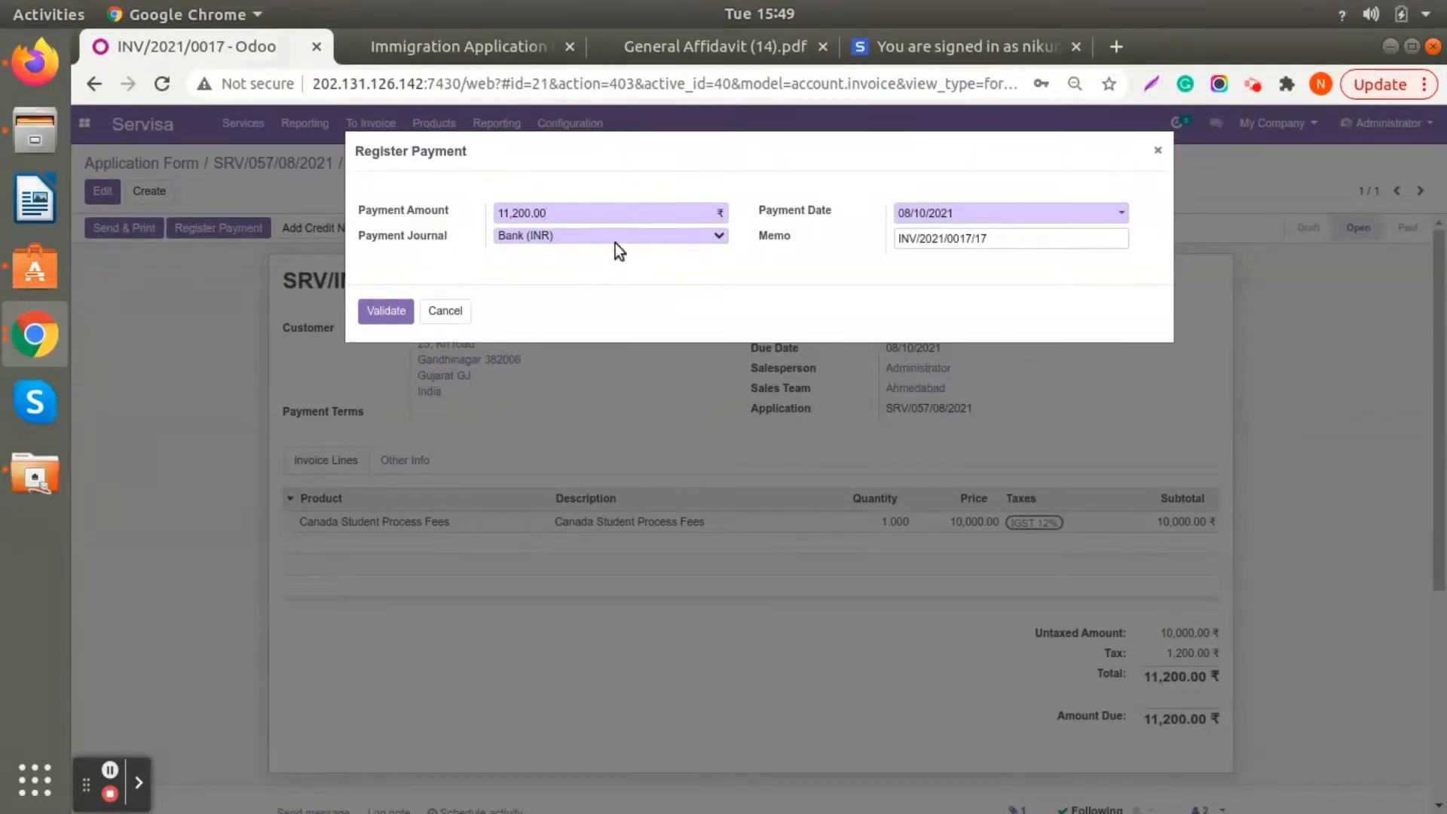
# - In the payment registration, try Cash (INR) as the journal, return it to Bank (INR), and check the memo
pyautogui.click(617, 236)
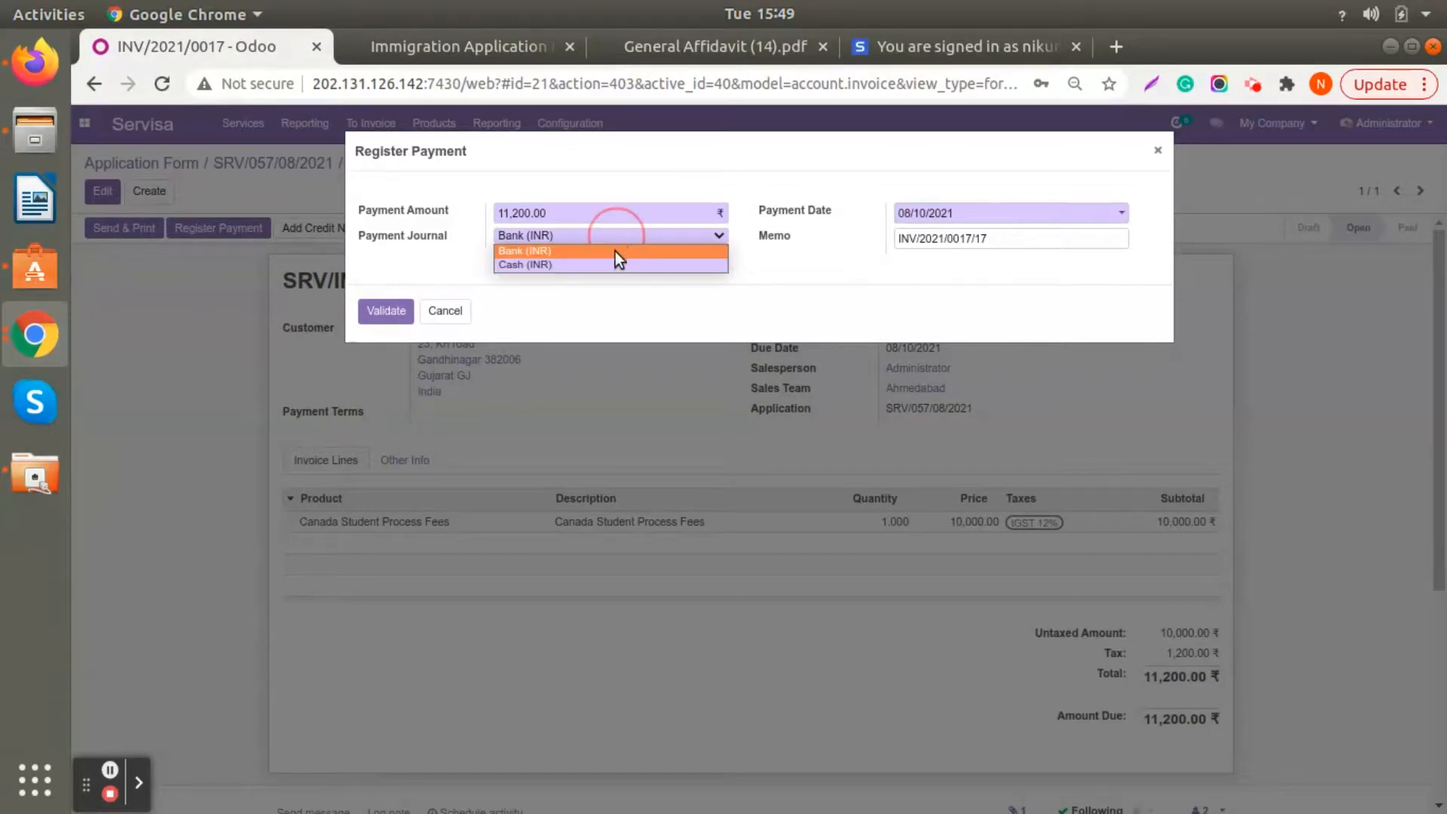
pyautogui.click(618, 265)
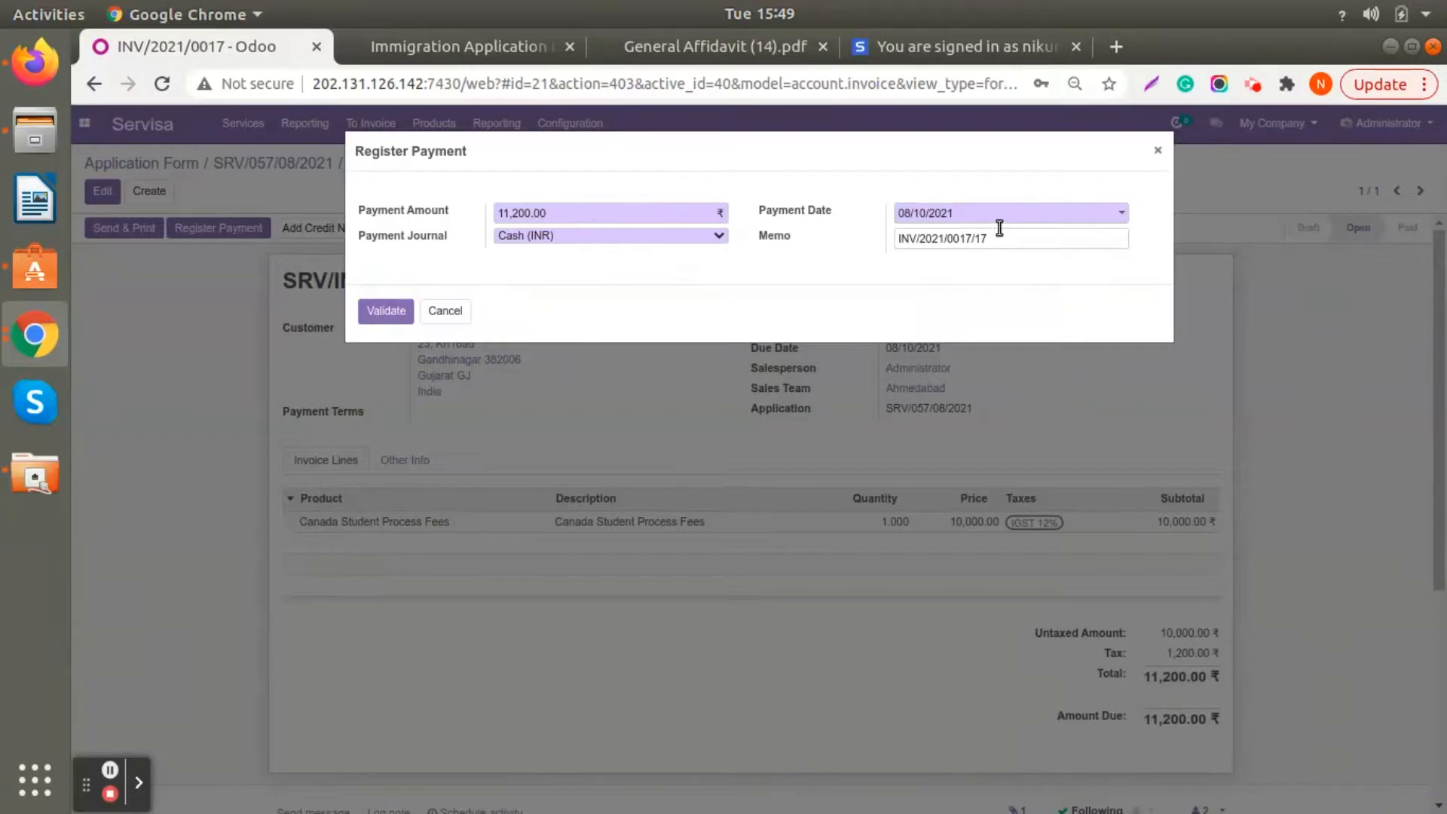
pyautogui.moveTo(1006, 235); pyautogui.dragTo(908, 237)
pyautogui.click(693, 237)
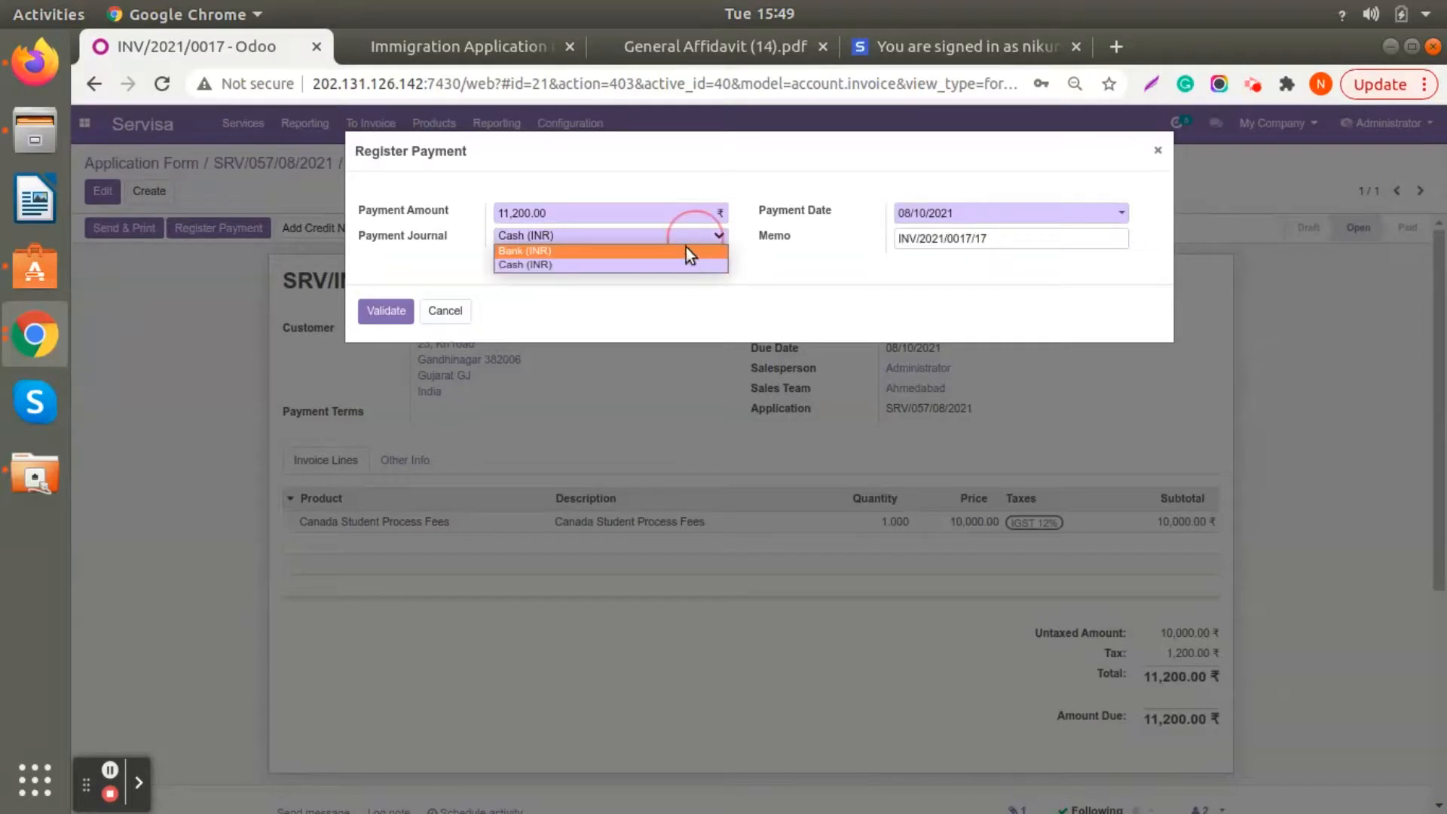
pyautogui.click(687, 248)
pyautogui.click(676, 231)
pyautogui.click(678, 250)
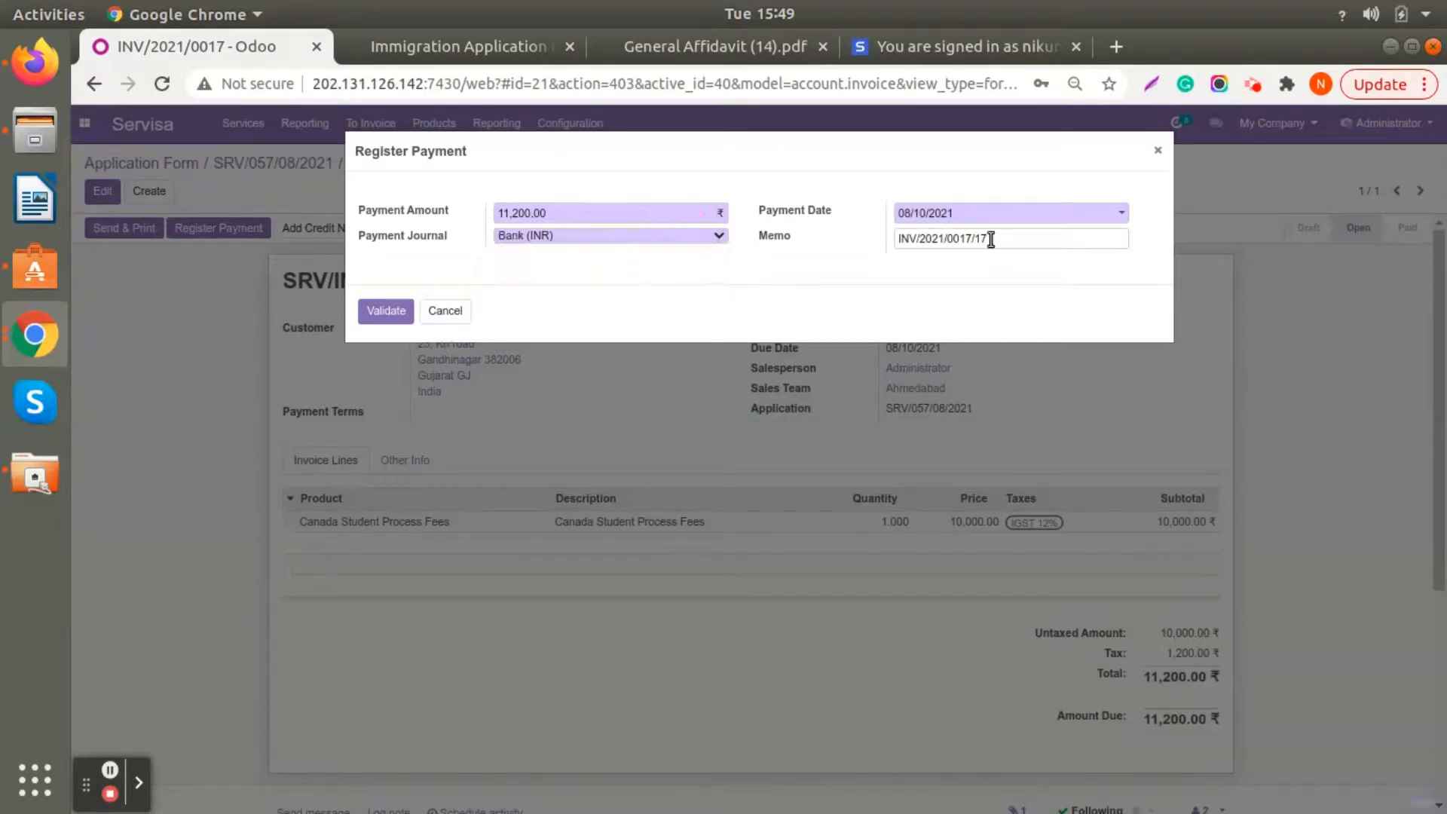
pyautogui.moveTo(991, 238); pyautogui.dragTo(826, 258)
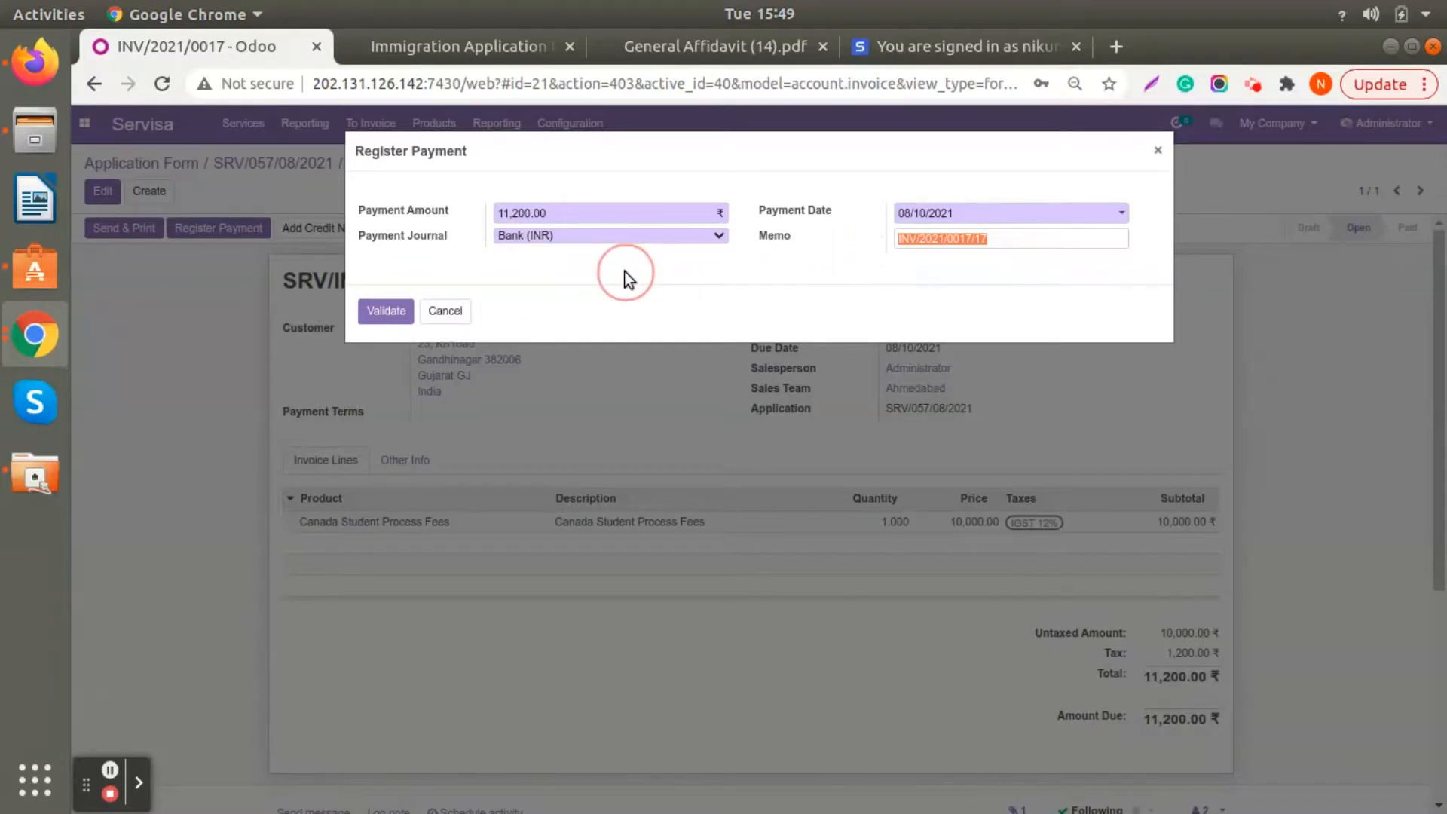
# - Register a partial payment of 5000 ₹ through Bank (INR), keeping the difference open, and check the invoice's amount due
pyautogui.click(590, 207)
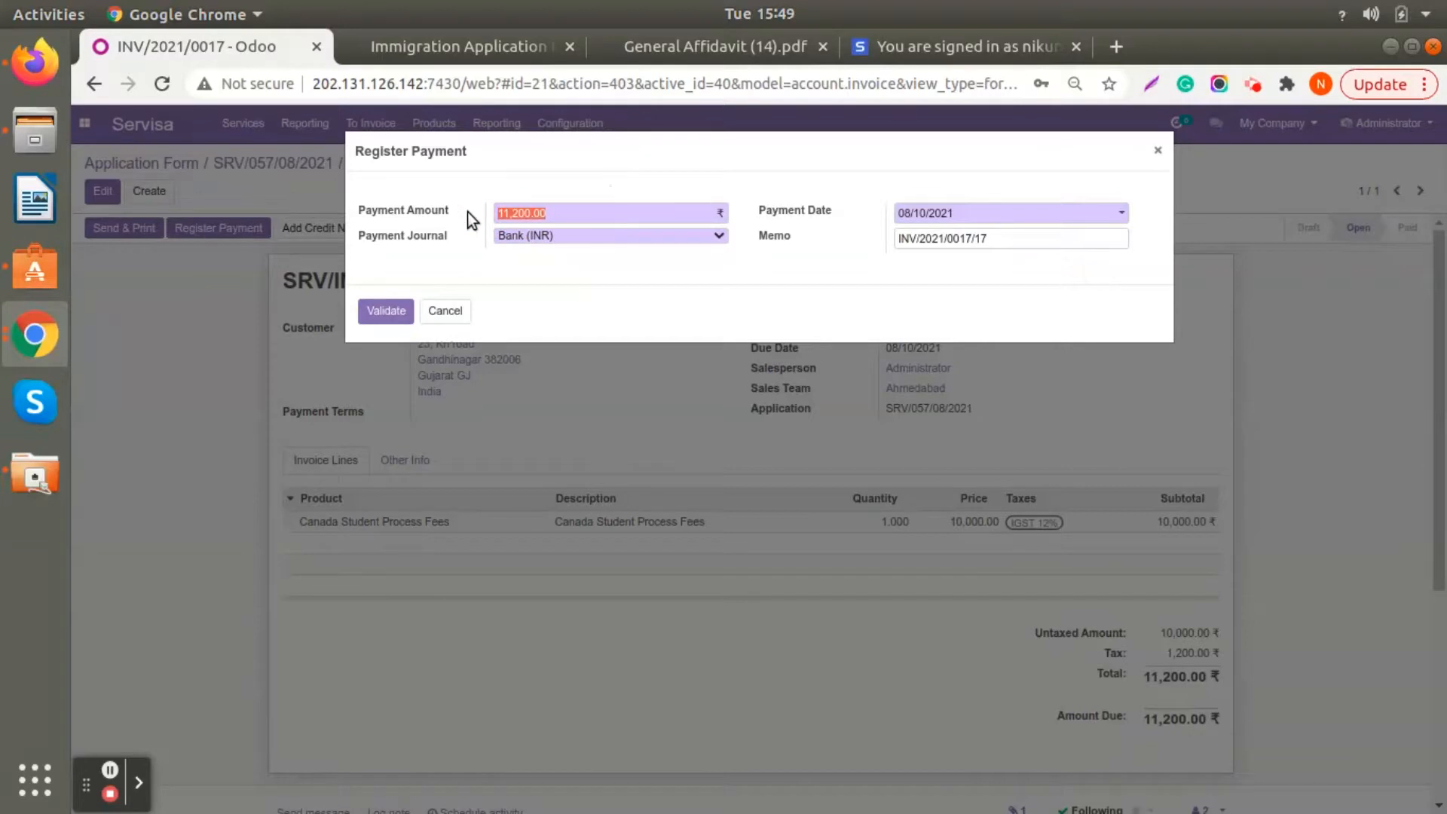
pyautogui.write('5000')
pyautogui.click(539, 261)
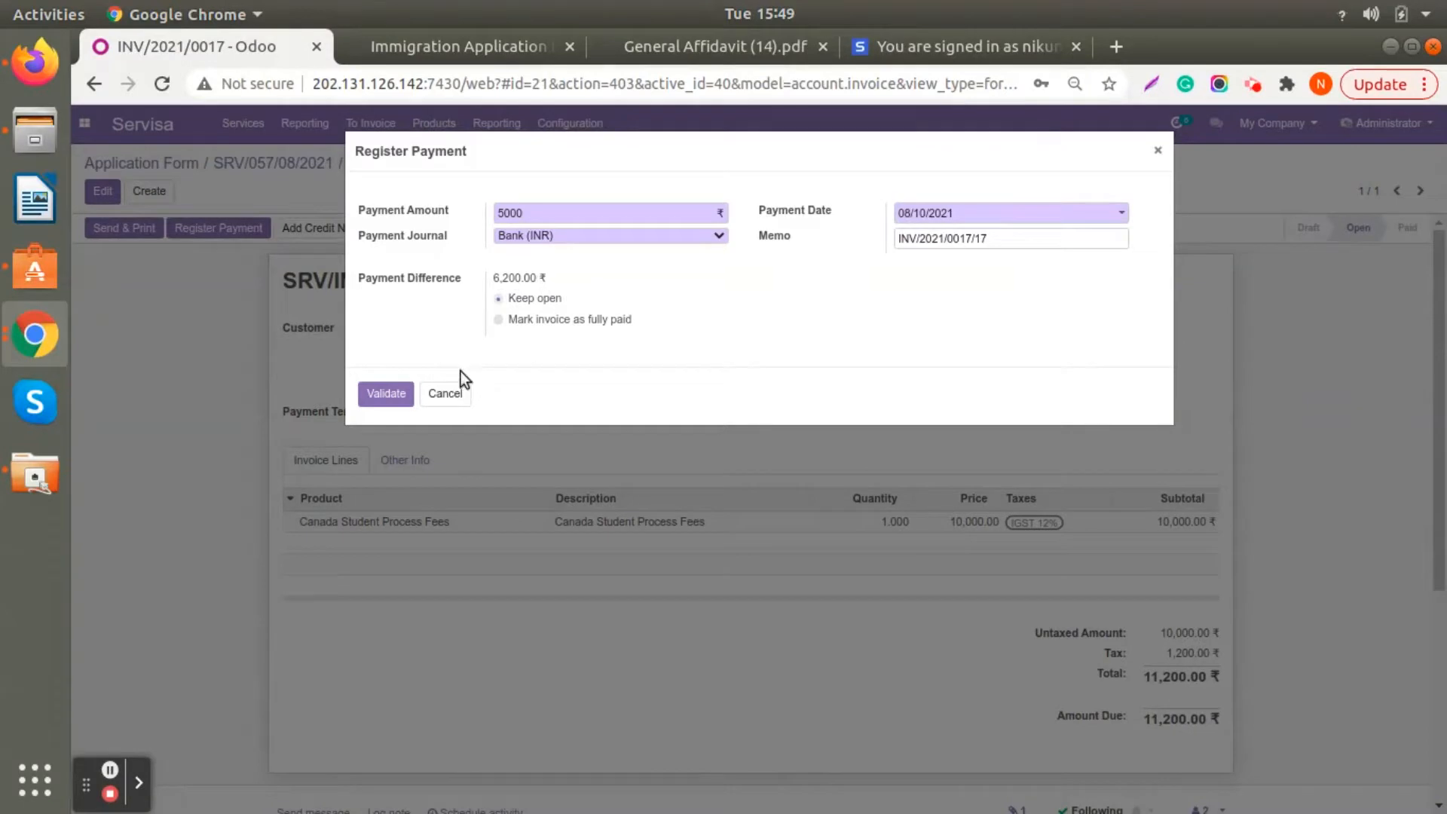
pyautogui.click(386, 393)
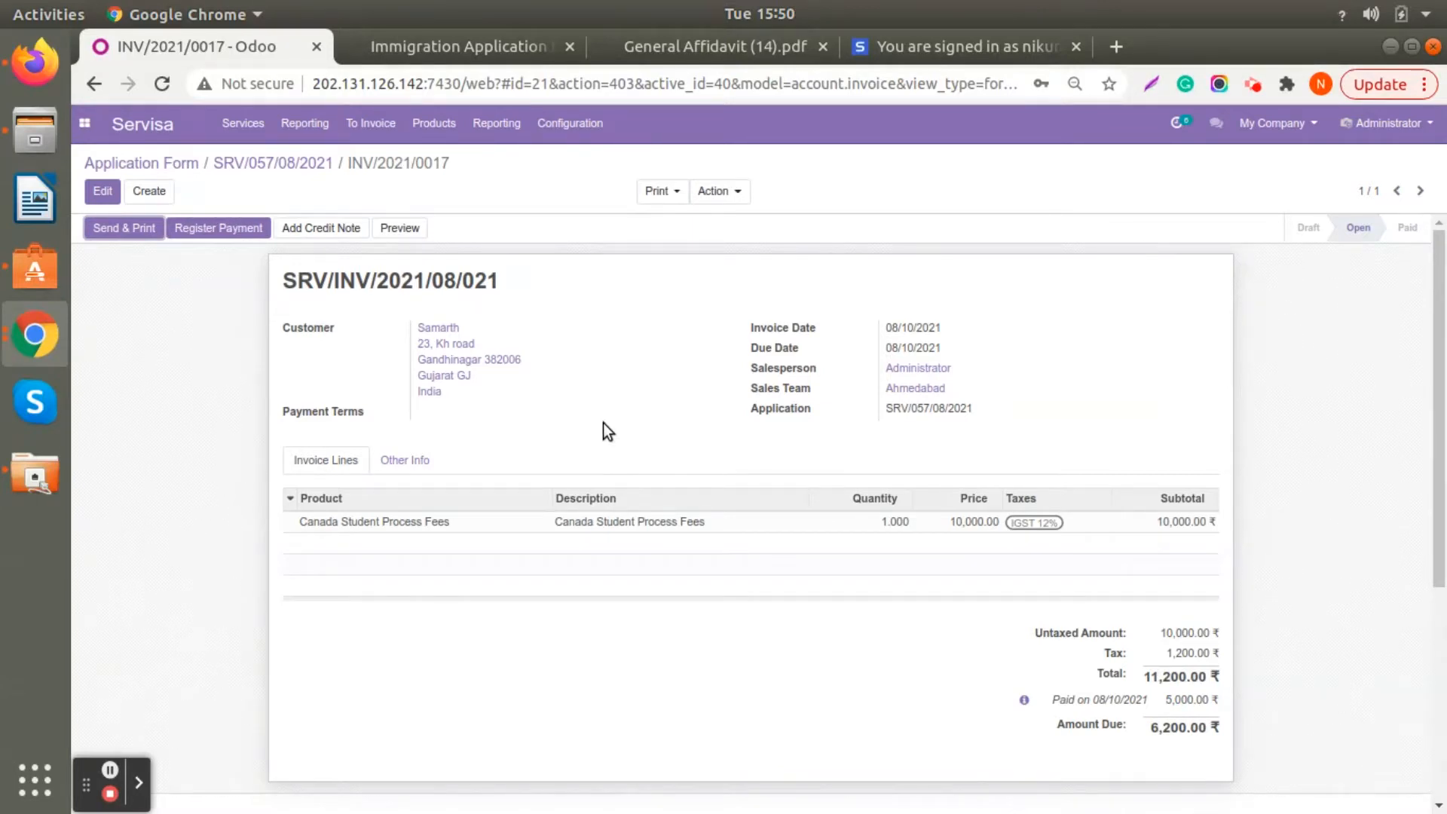
pyautogui.scroll(-1, 784, 595)
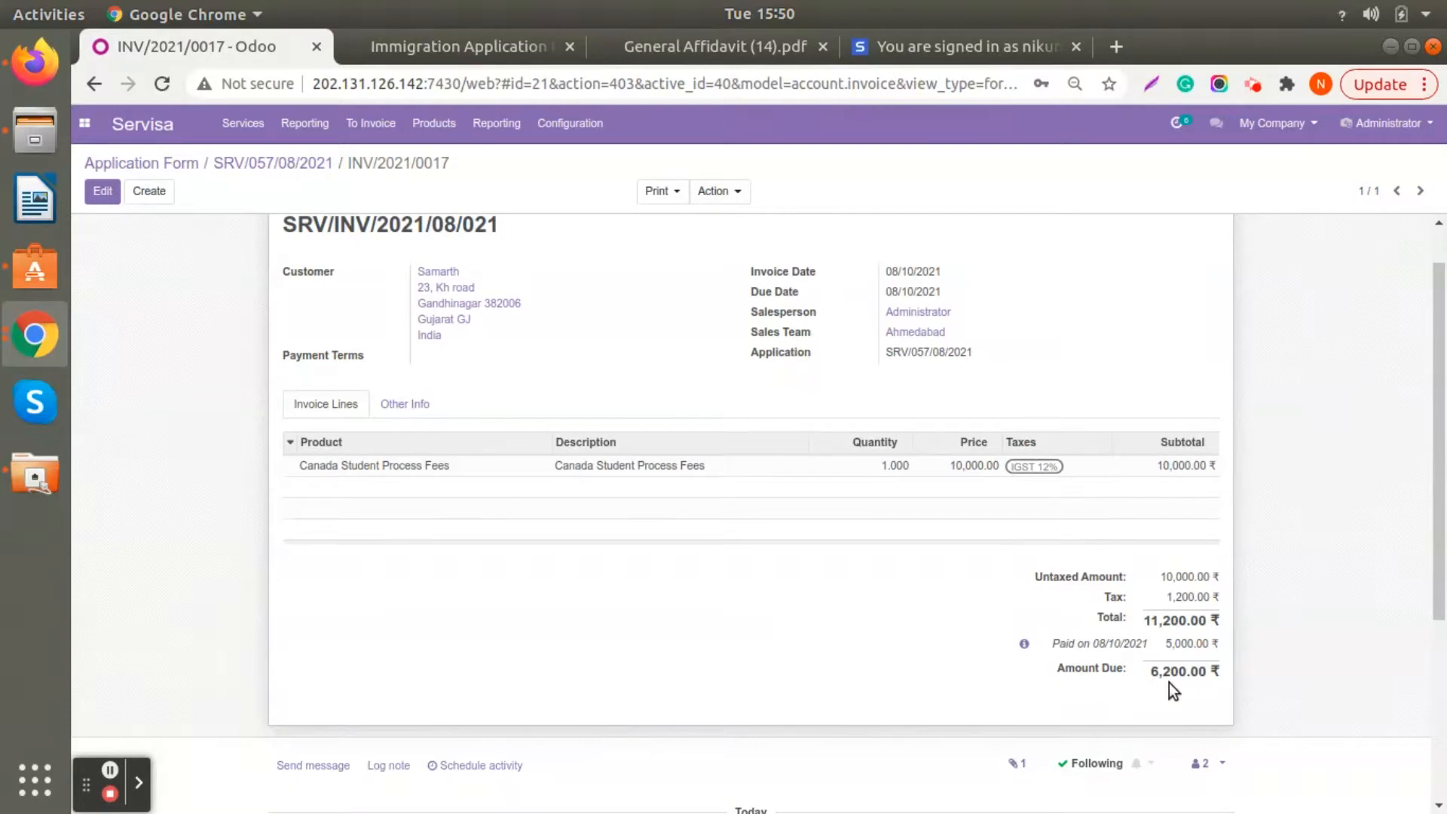
pyautogui.scroll(1, 532, 567)
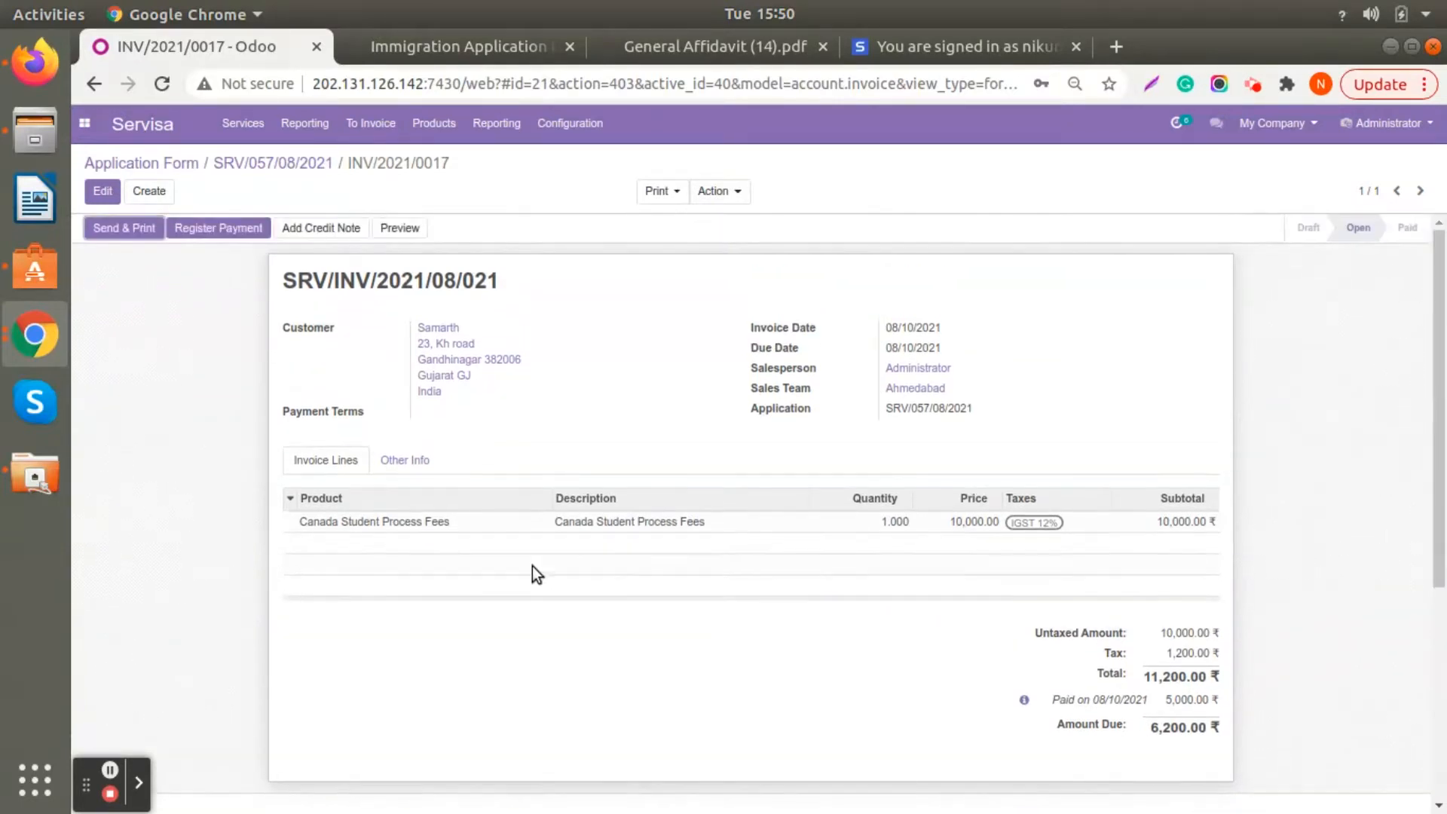
# - Register a second payment of 6,200.00 ₹ through Bank (INR) and check the invoice's payment lines
pyautogui.click(232, 229)
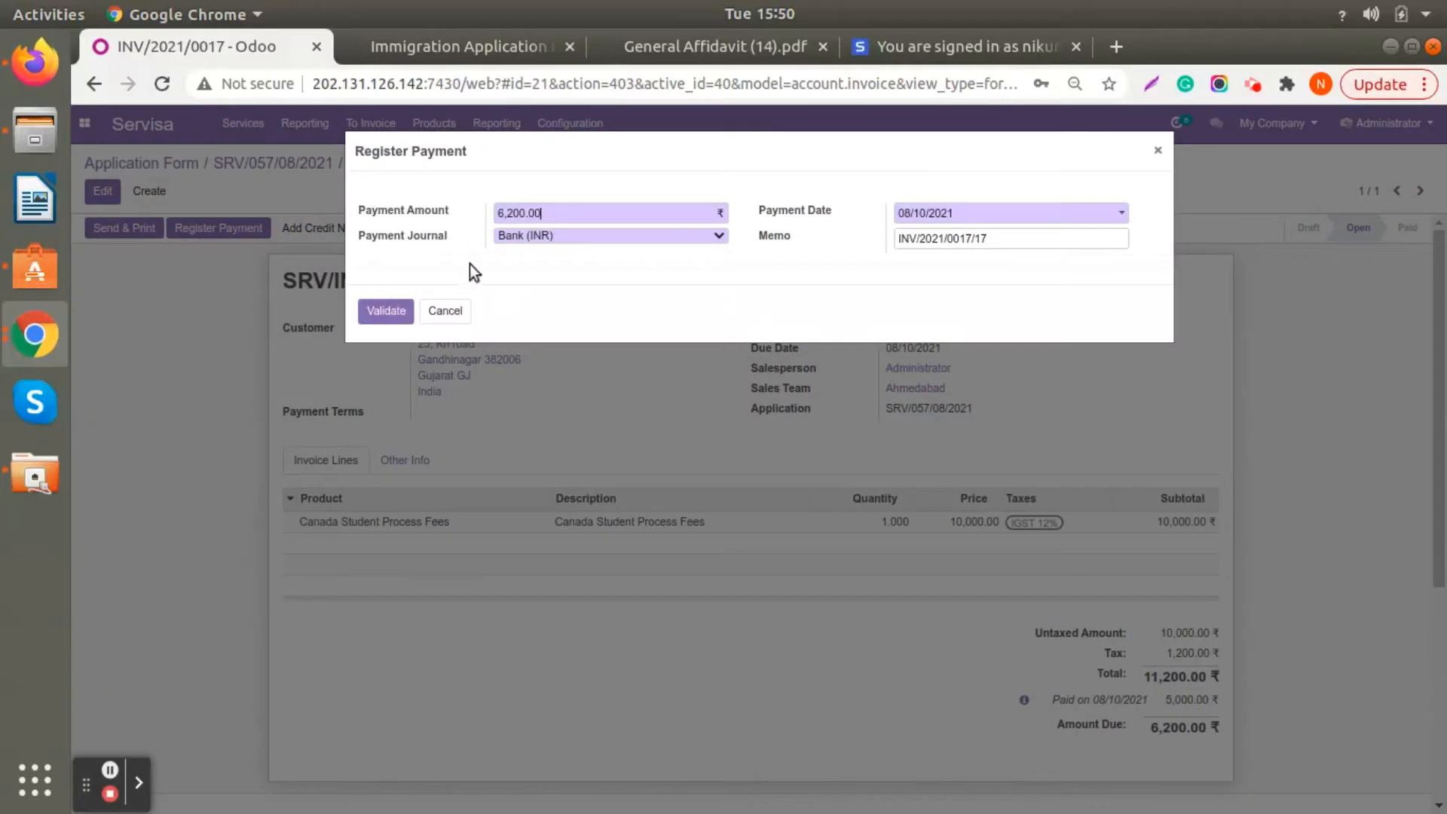
pyautogui.click(384, 311)
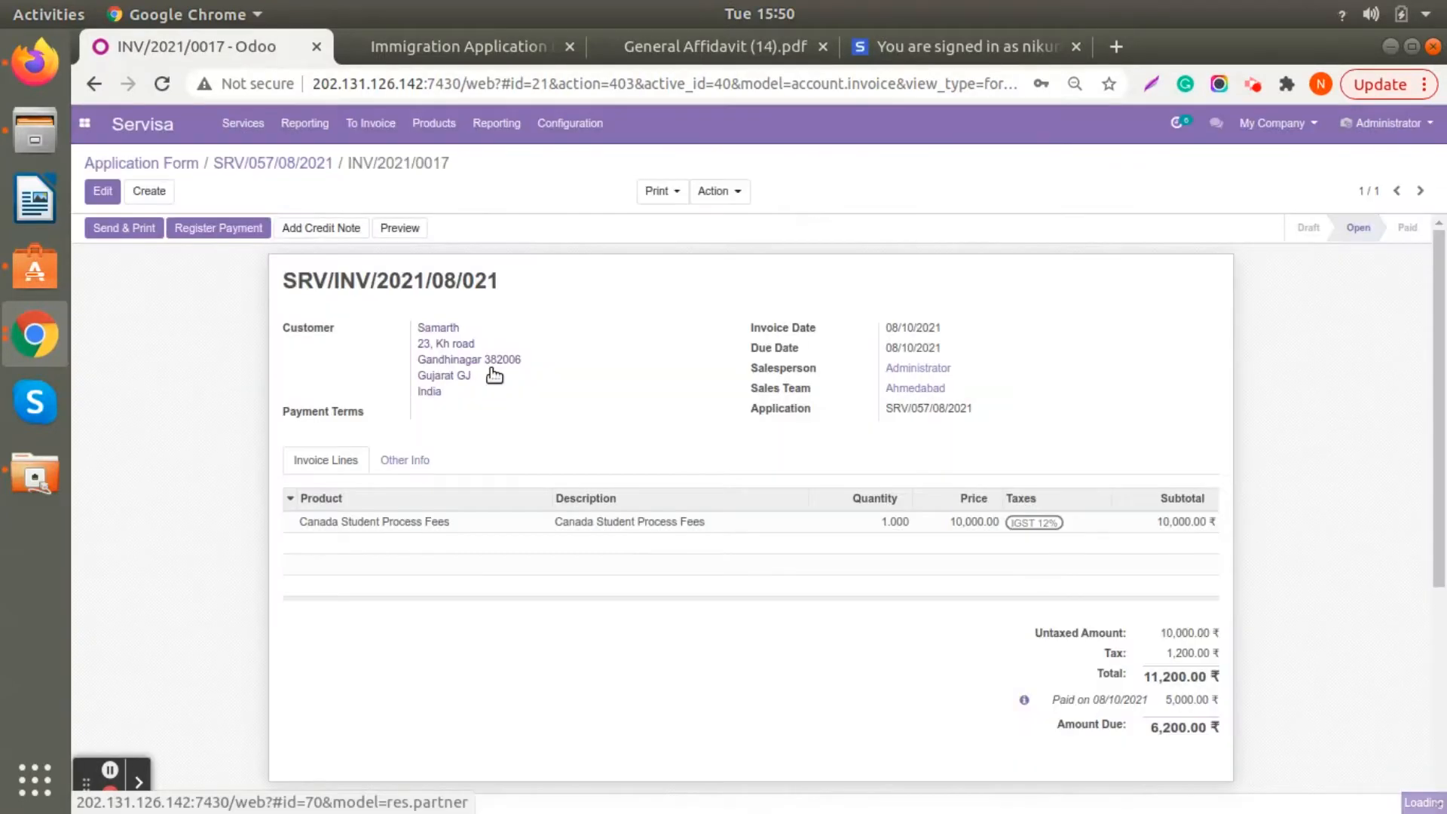
pyautogui.scroll(-2, 1026, 671)
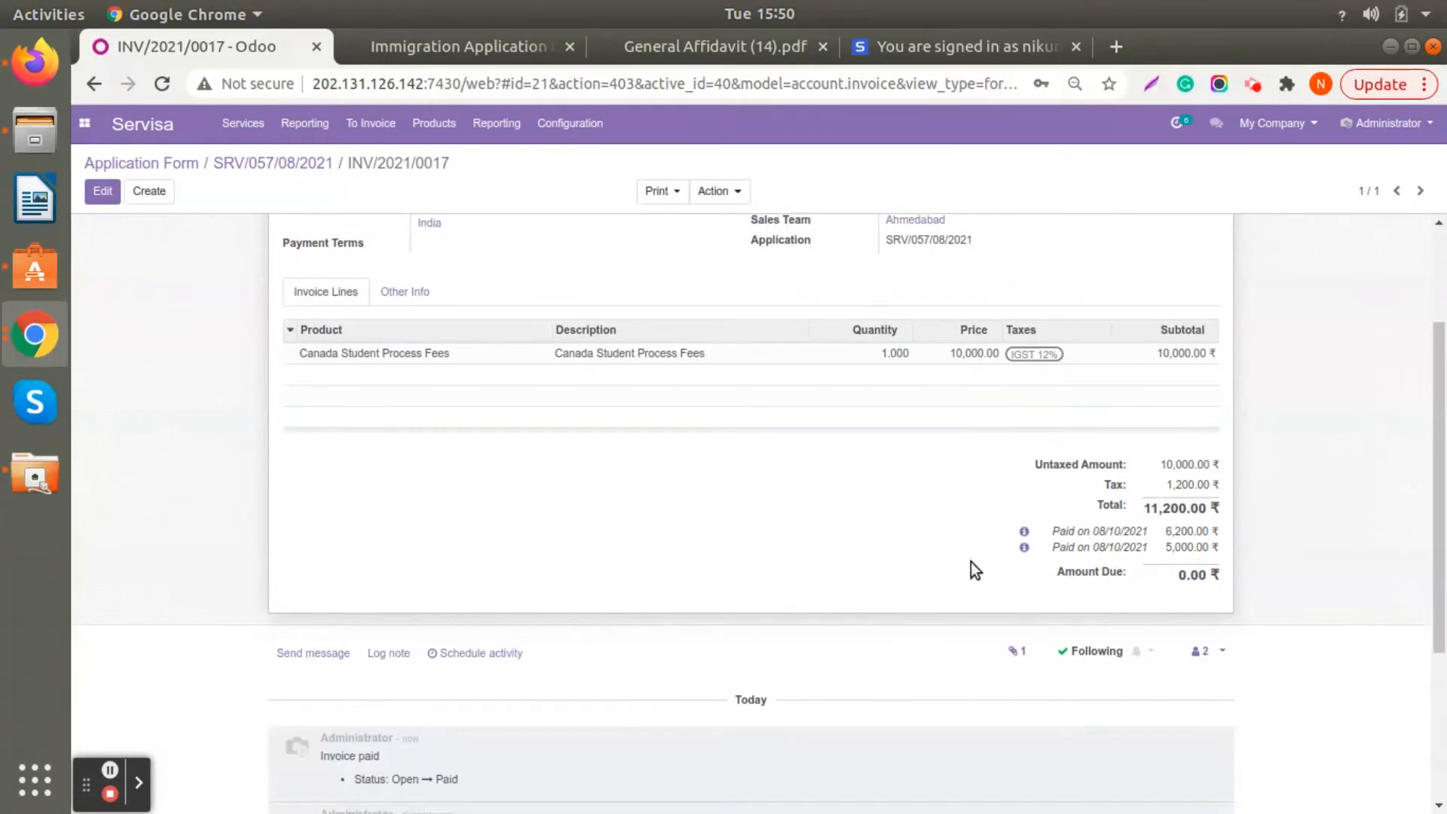
pyautogui.scroll(3, 763, 510)
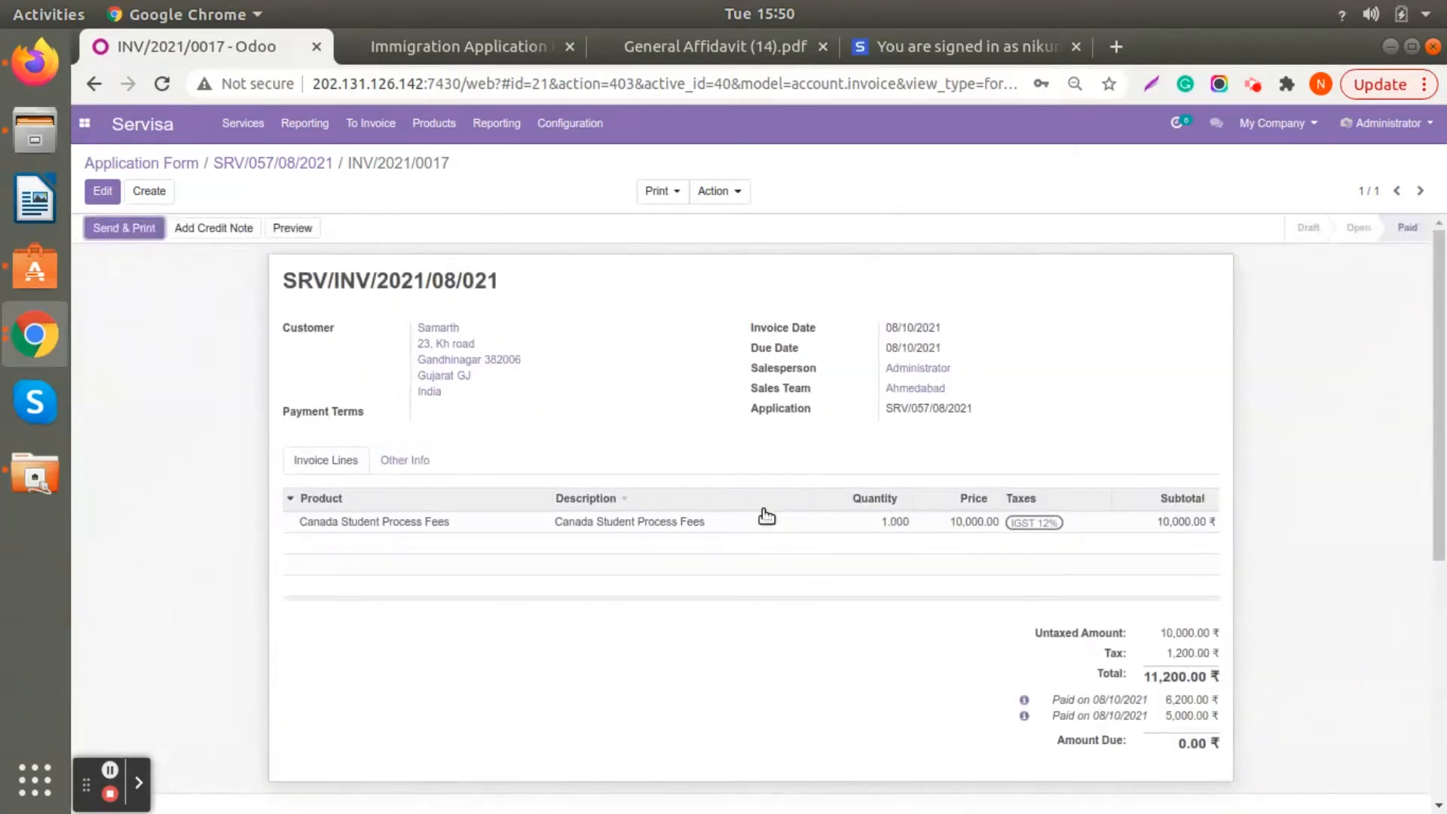